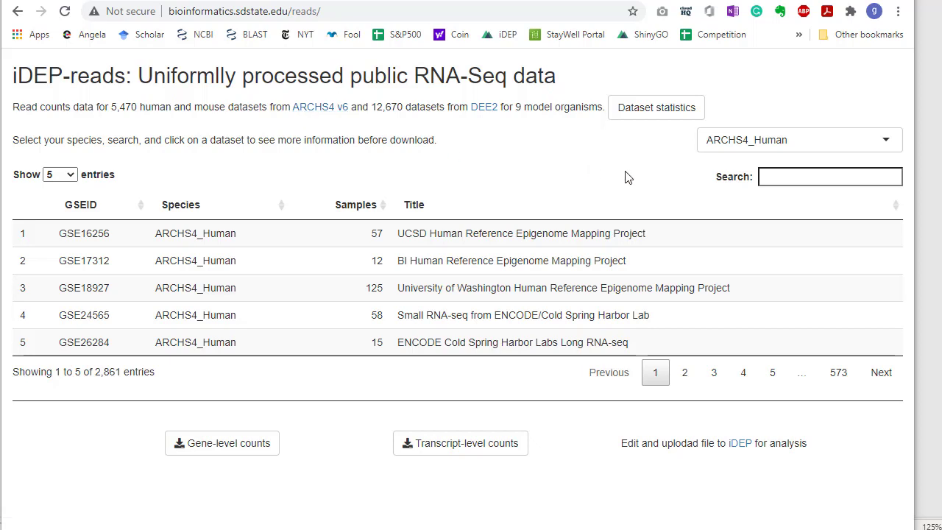
Switch the dataset list to ARCHS4_Mouse and search it for heat shock.
{"action": "left_click", "coordinate": [760, 143]}
{"action": "left_click", "coordinate": [773, 187]}
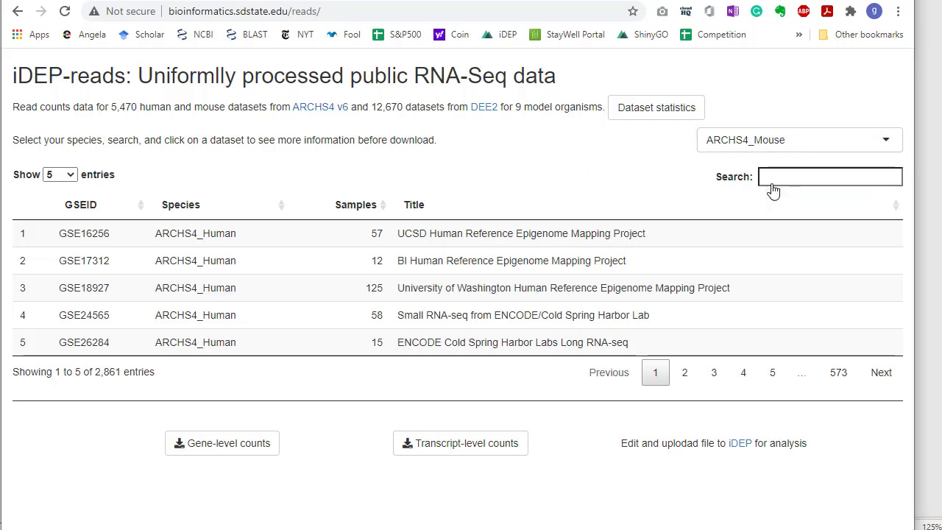
{"action": "left_click", "coordinate": [779, 175]}
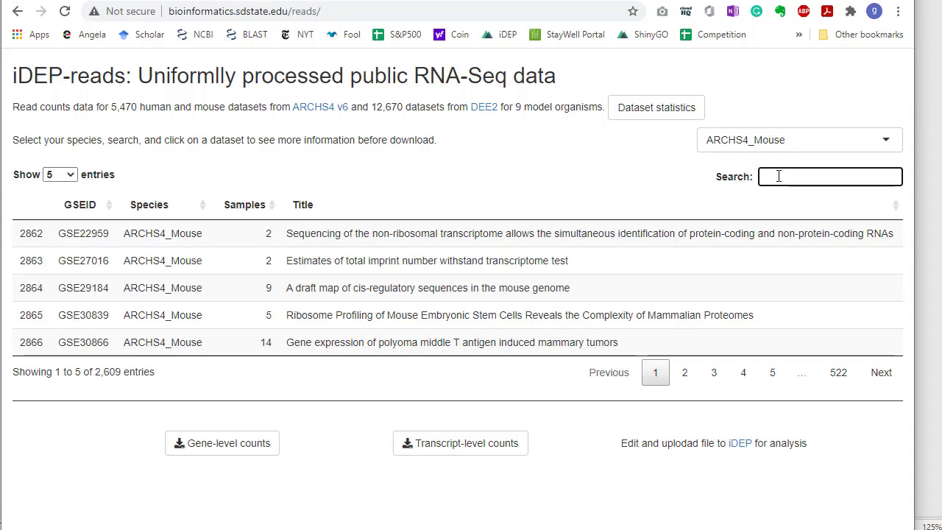
{"action": "type", "text": "heat shock"}
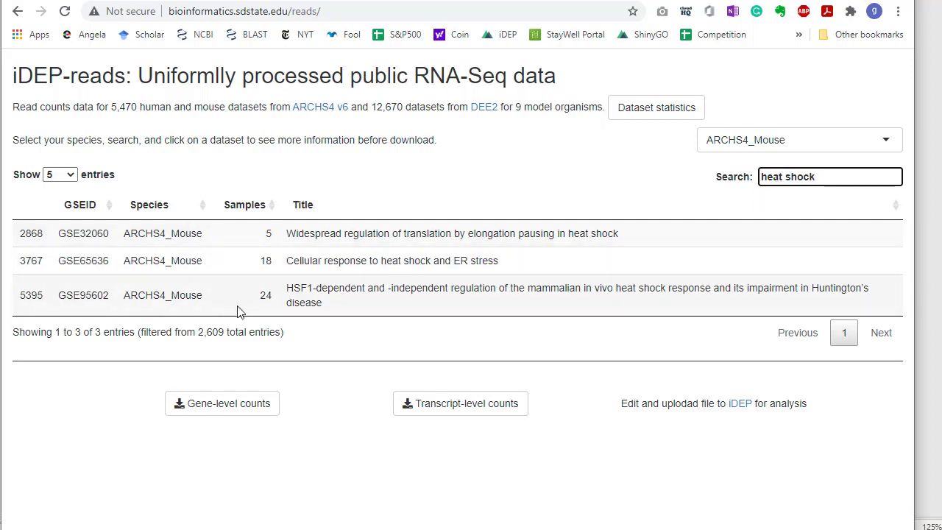
Select the GSE95602 dataset on HSF1-dependent heat shock response and review its full sample list.
{"action": "left_click", "coordinate": [115, 295]}
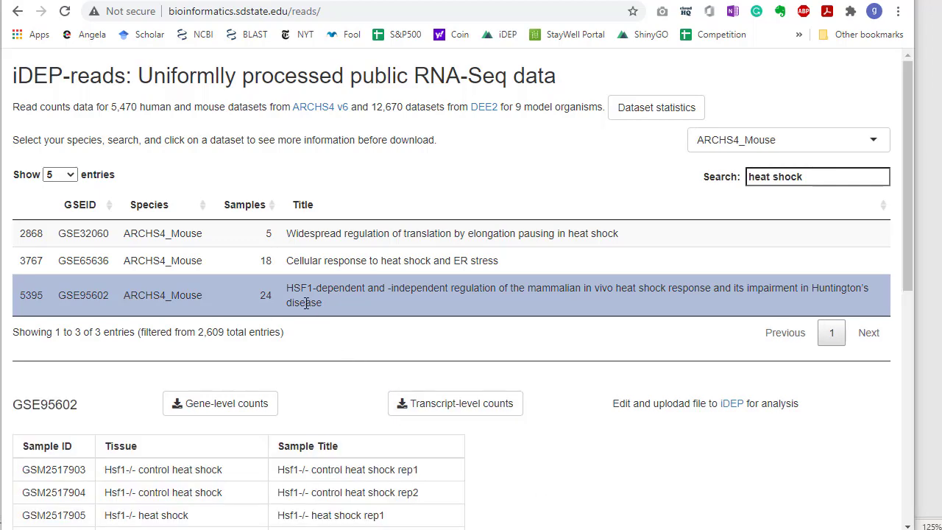
{"action": "scroll", "coordinate": [269, 296], "scroll_direction": "down", "scroll_amount": 3}
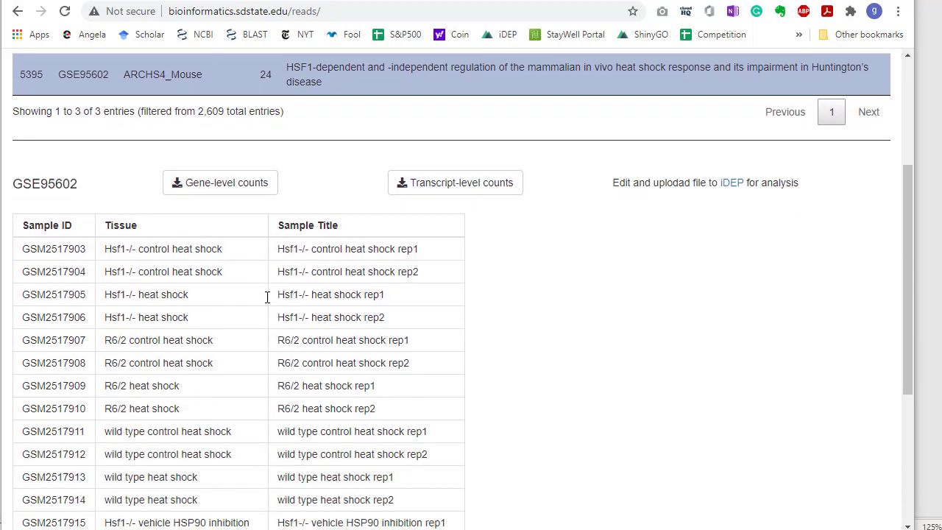
{"action": "scroll", "coordinate": [268, 296], "scroll_direction": "down", "scroll_amount": 3}
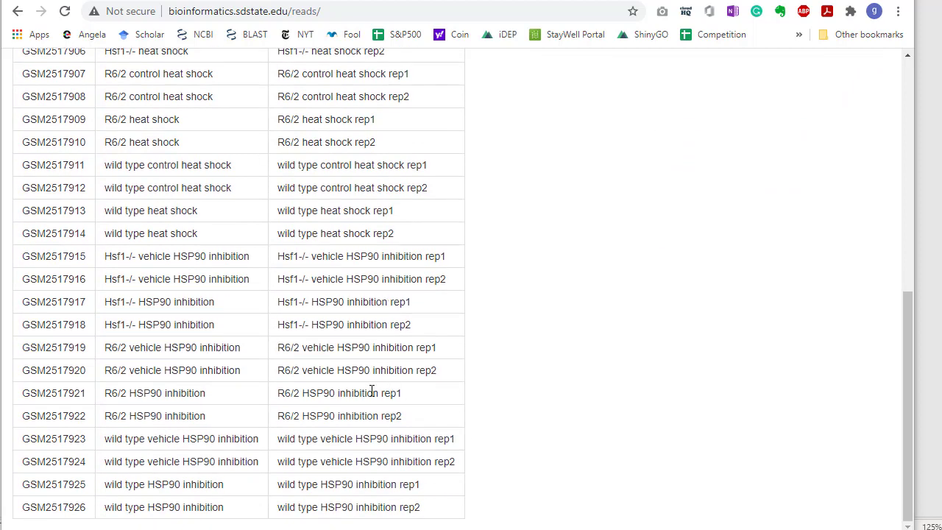
{"action": "scroll", "coordinate": [339, 324], "scroll_direction": "up", "scroll_amount": 2}
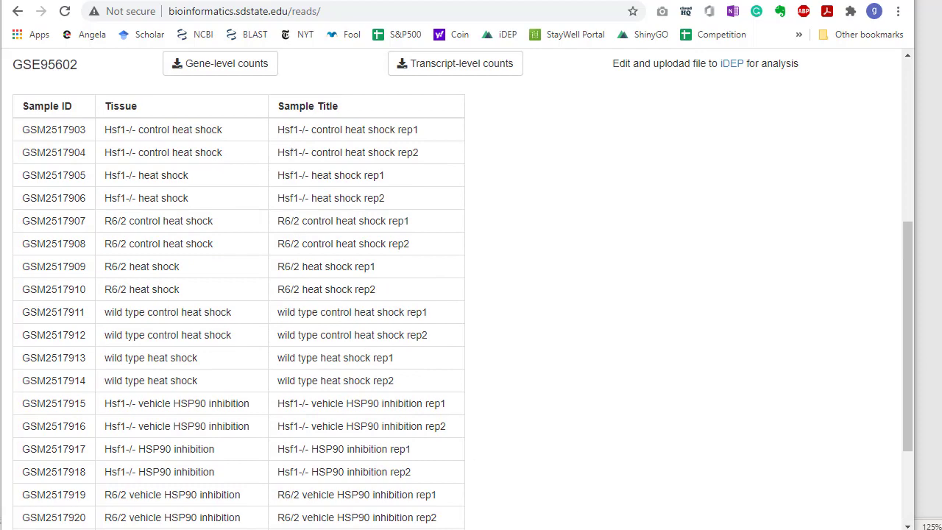
{"action": "scroll", "coordinate": [631, 403], "scroll_direction": "up", "scroll_amount": 3}
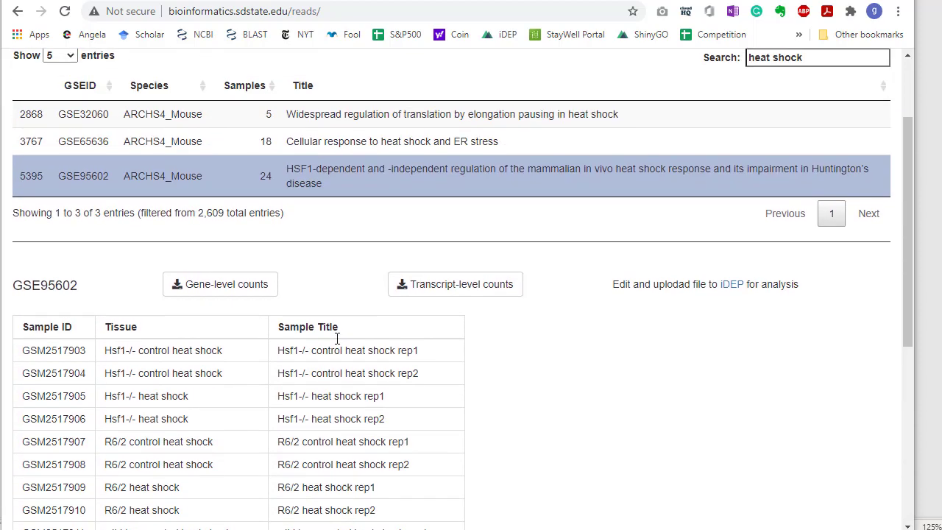
Download the gene-level counts of GSE95602 and open the downloaded CSV file in Excel.
{"action": "left_click", "coordinate": [201, 285]}
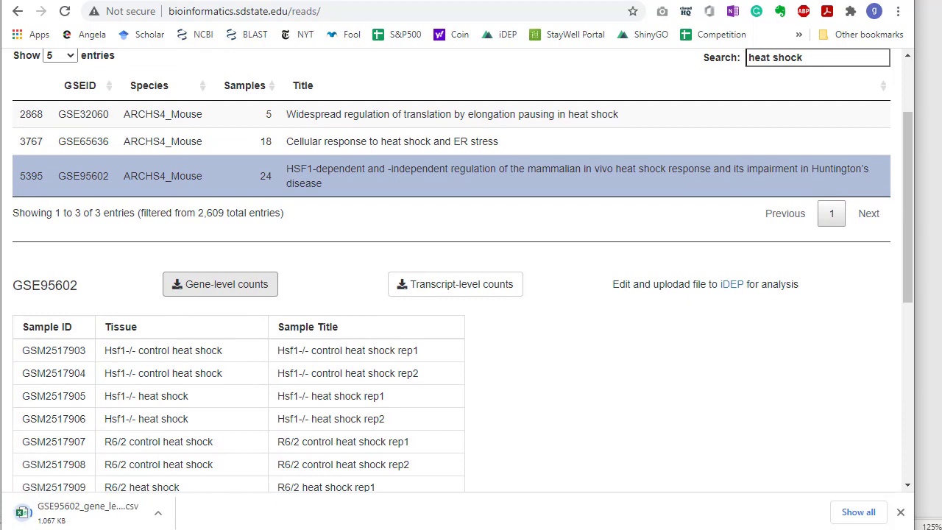
{"action": "left_click", "coordinate": [114, 513]}
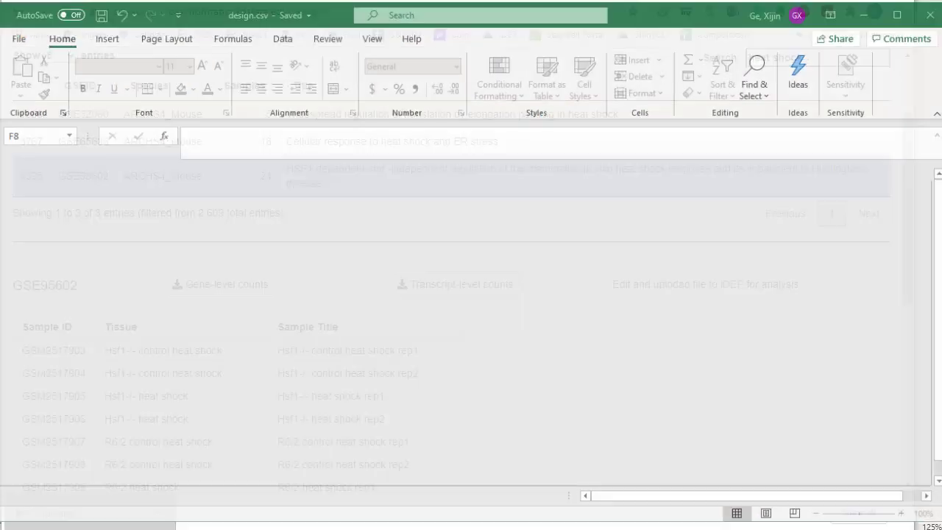
{"action": "scroll", "coordinate": [437, 335], "scroll_direction": "down", "scroll_amount": 5}
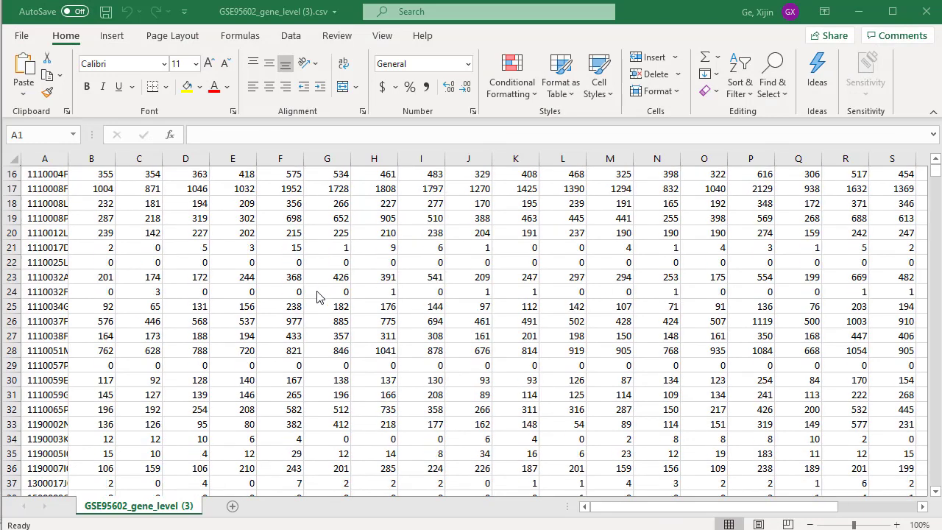
Examine the extent of the count table, from the last gene row and sample column back to the header row.
{"action": "left_click", "coordinate": [47, 278]}
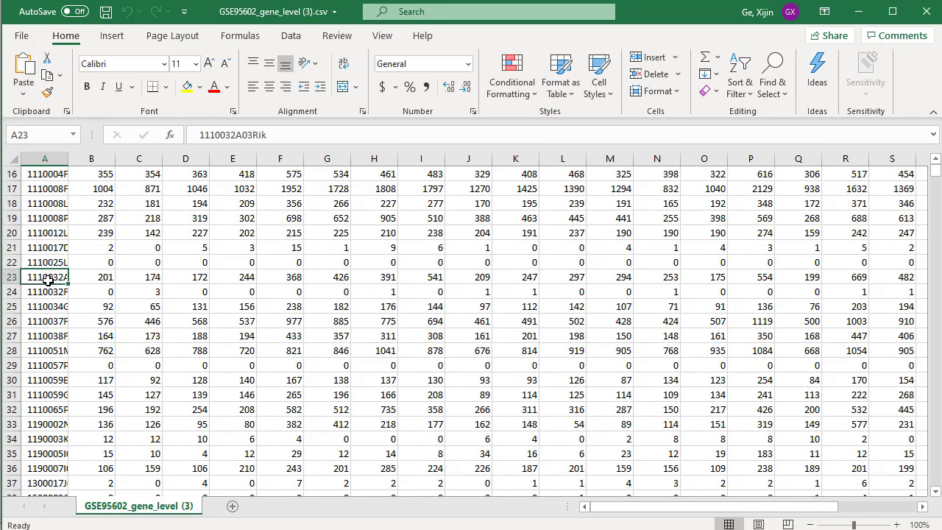
{"action": "key", "text": "ctrl+Down"}
{"action": "scroll", "coordinate": [47, 279], "scroll_direction": "down", "scroll_amount": 1}
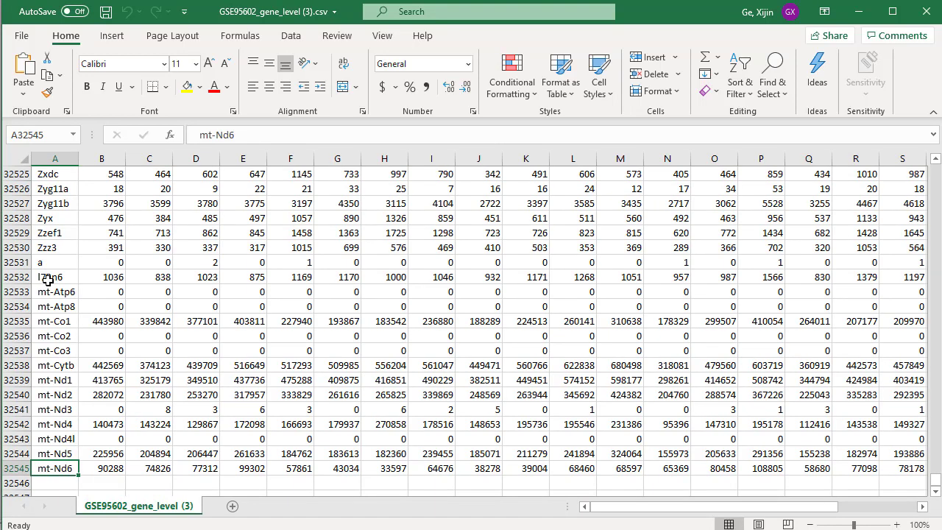
{"action": "key", "text": "Up"}
{"action": "key", "text": "Right"}
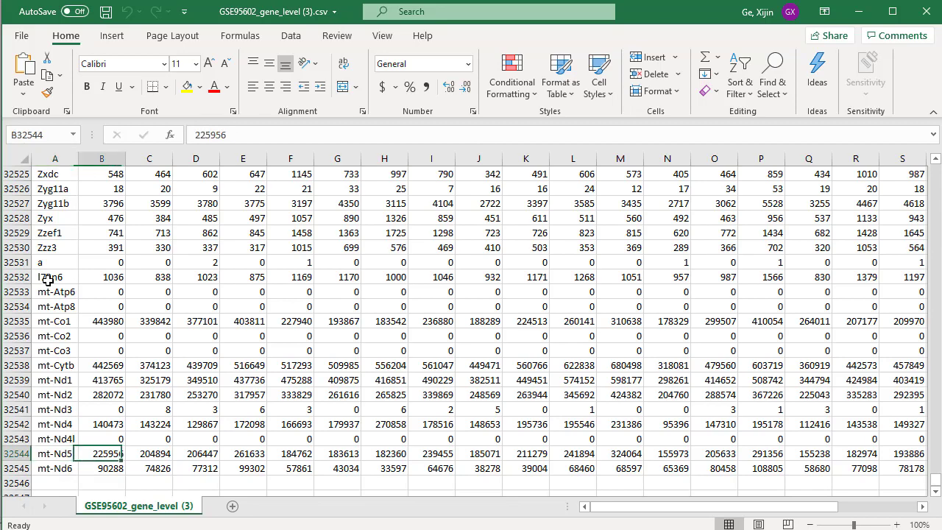
{"action": "key", "text": "ctrl+Right"}
{"action": "key", "text": "ctrl+Left"}
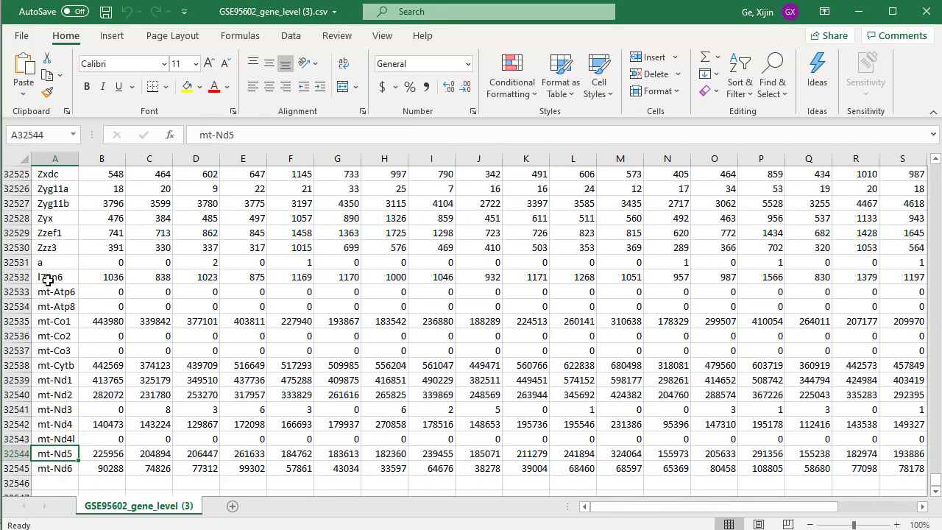
{"action": "key", "text": "ctrl+Up"}
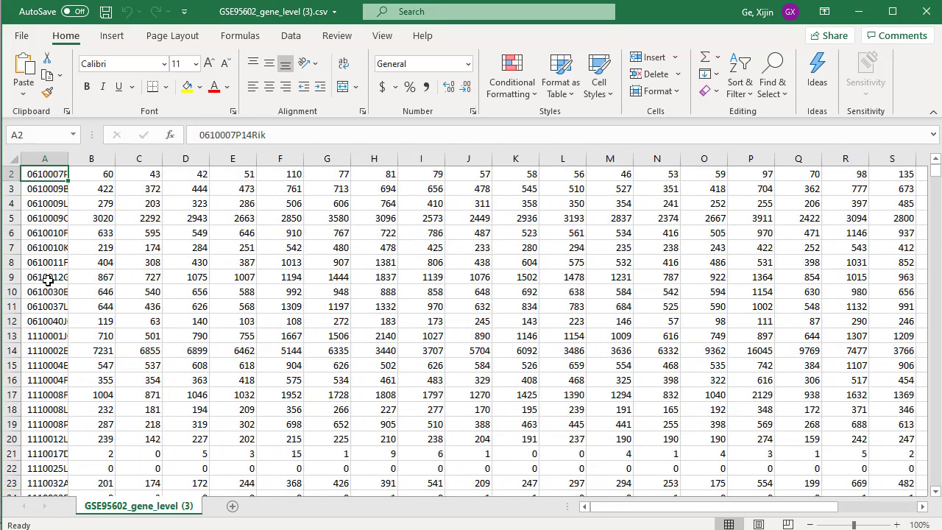
{"action": "scroll", "coordinate": [47, 280], "scroll_direction": "up", "scroll_amount": 1}
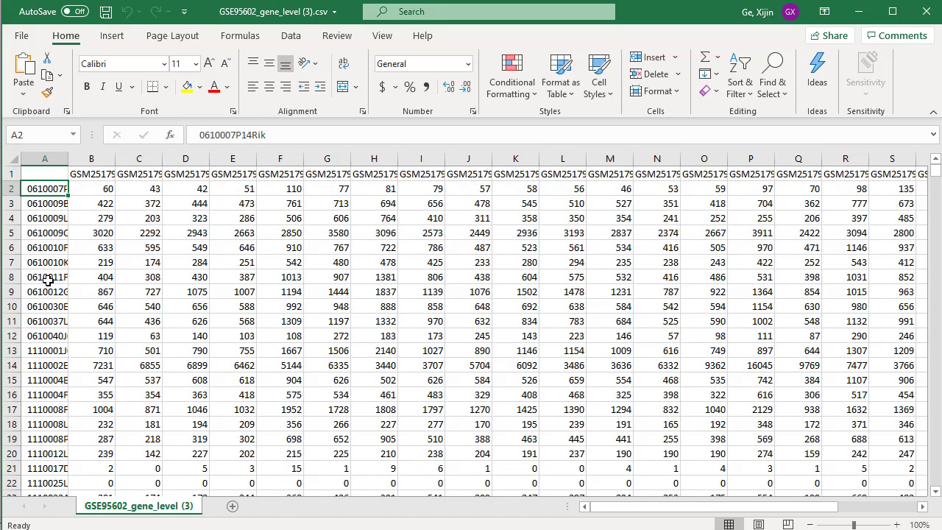
Examine genes with mostly zero counts, checking row 63 across the samples and its value in column I.
{"action": "scroll", "coordinate": [109, 289], "scroll_direction": "down", "scroll_amount": 15}
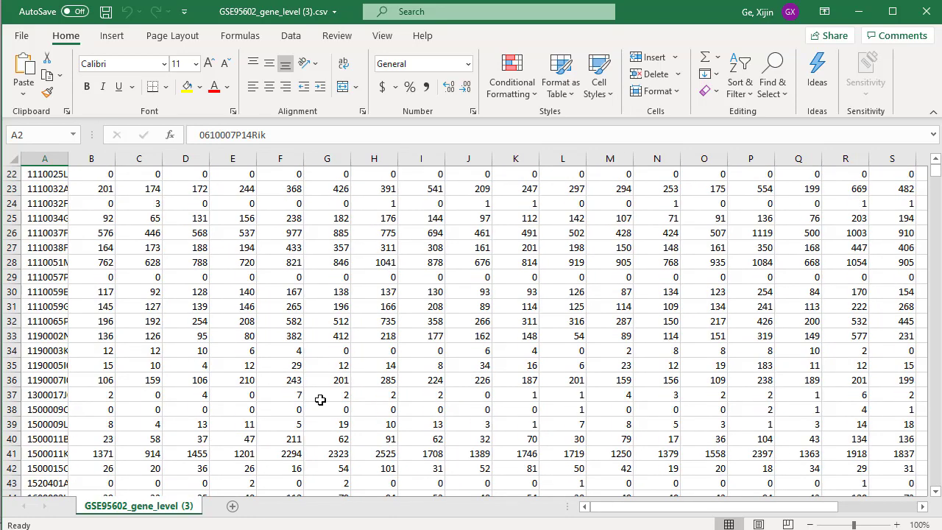
{"action": "scroll", "coordinate": [353, 385], "scroll_direction": "down", "scroll_amount": 7}
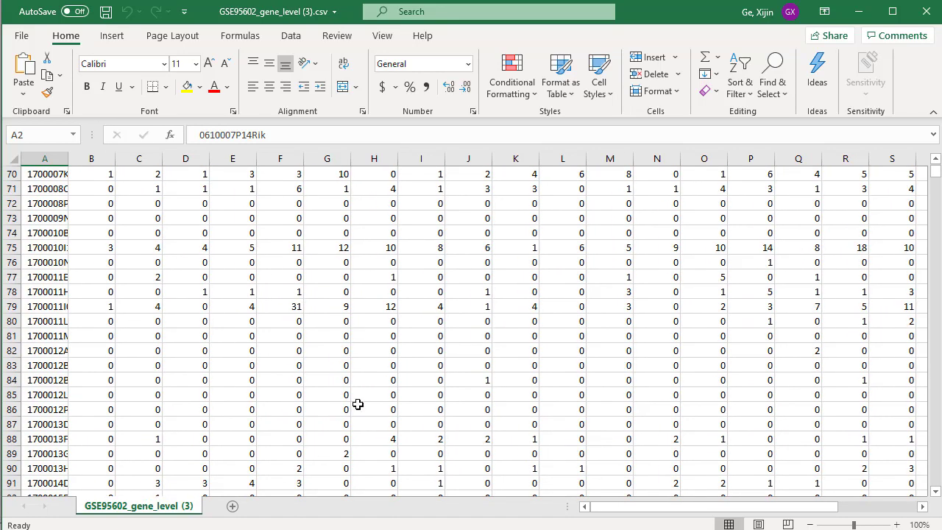
{"action": "scroll", "coordinate": [358, 404], "scroll_direction": "up", "scroll_amount": 2}
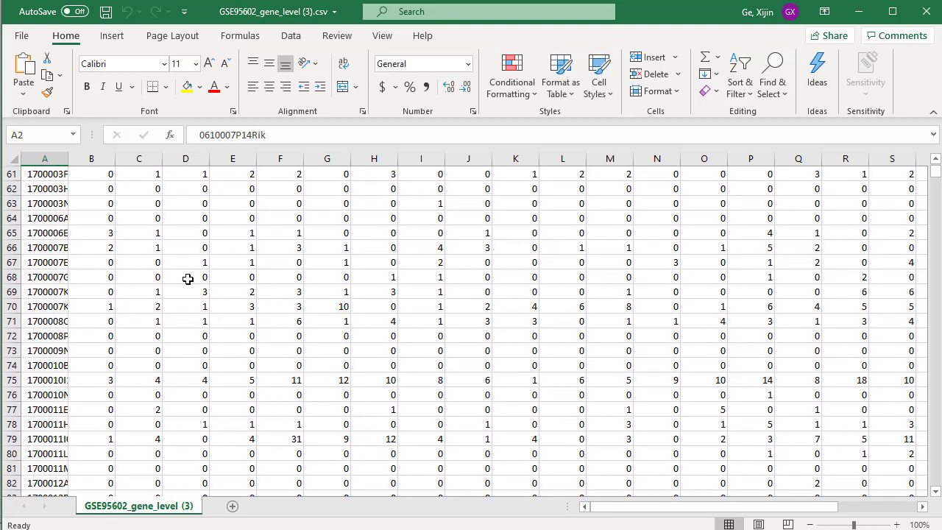
{"action": "left_click", "coordinate": [12, 203]}
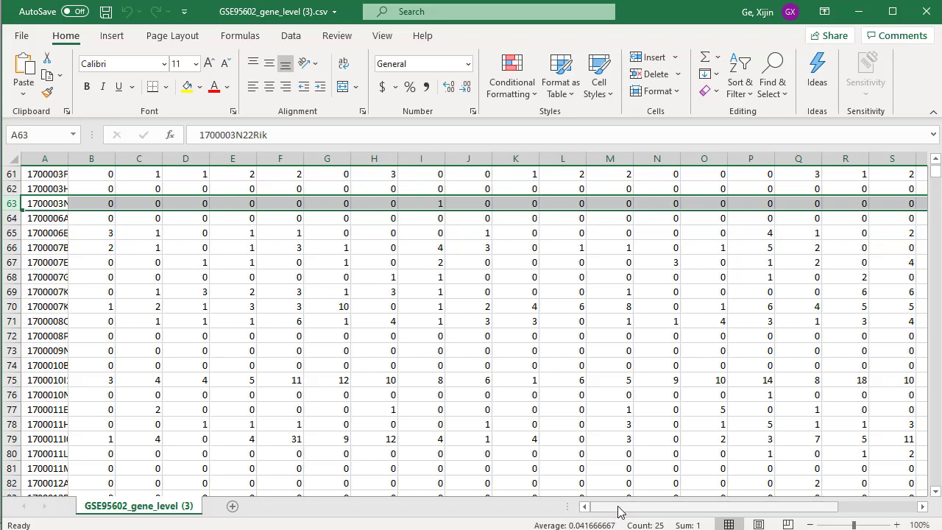
{"action": "left_click_drag", "start_coordinate": [618, 512], "coordinate": [639, 506]}
{"action": "left_click", "coordinate": [439, 205]}
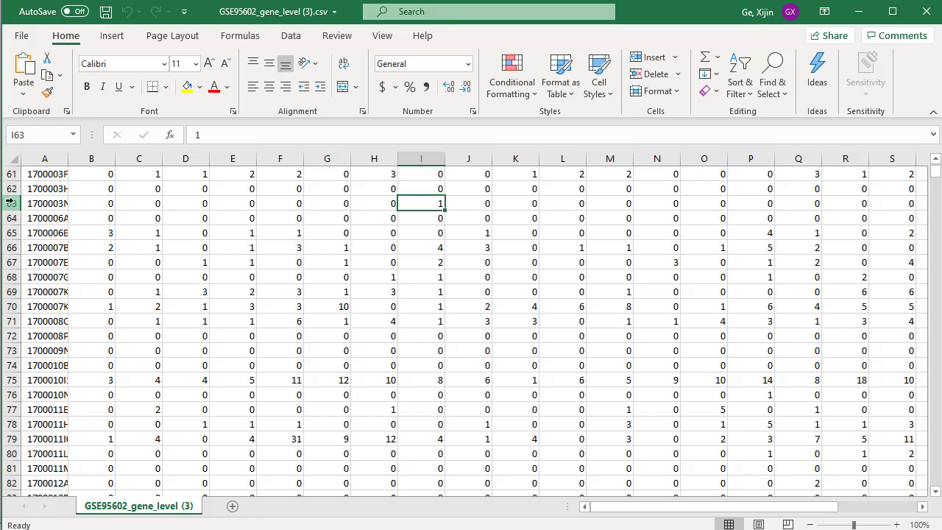
Inspect the low counts of the gene in row 88 across the samples, including its value in column H.
{"action": "scroll", "coordinate": [451, 385], "scroll_direction": "down", "scroll_amount": 9}
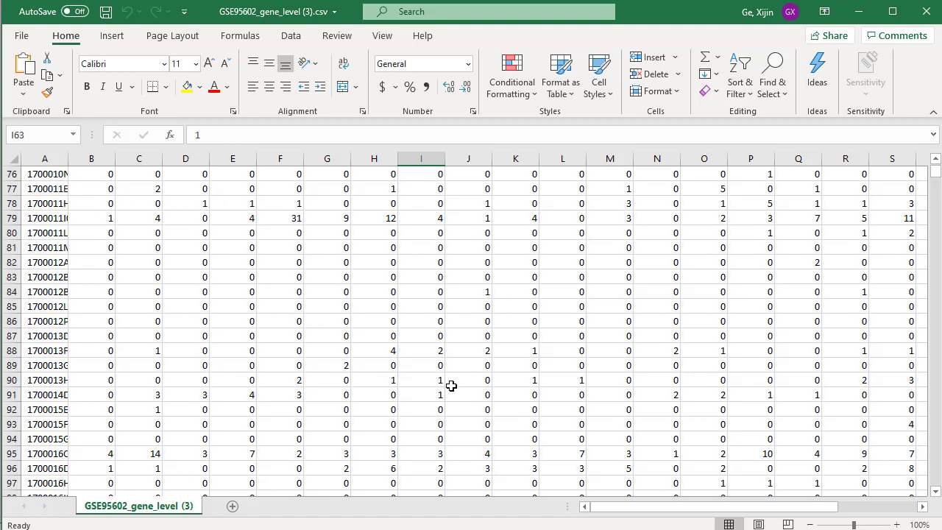
{"action": "scroll", "coordinate": [402, 384], "scroll_direction": "up", "scroll_amount": 2}
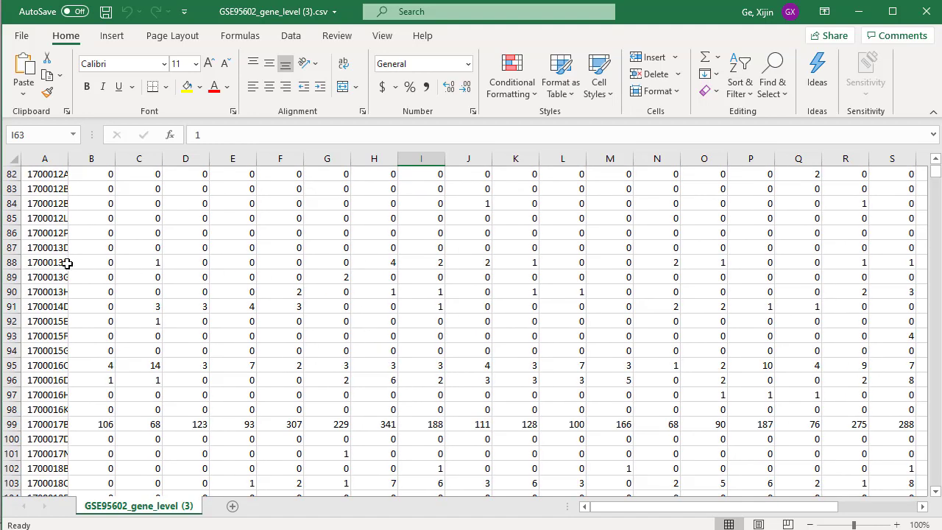
{"action": "left_click", "coordinate": [11, 261]}
{"action": "left_click", "coordinate": [11, 261]}
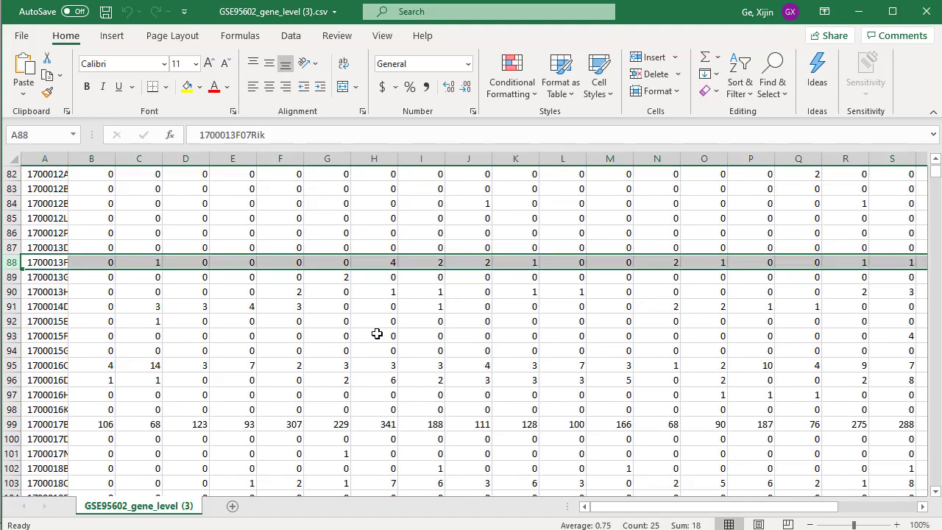
{"action": "left_click", "coordinate": [183, 282]}
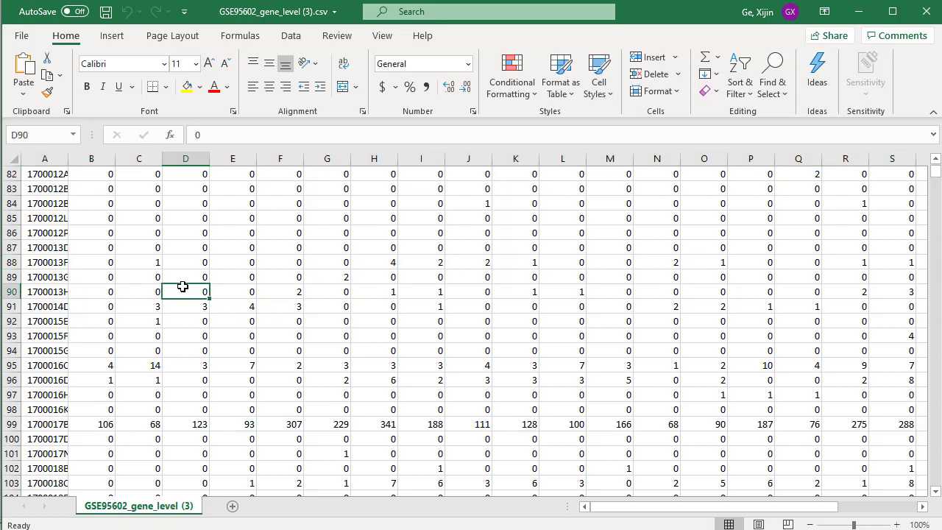
{"action": "left_click", "coordinate": [83, 260]}
{"action": "left_click", "coordinate": [375, 260]}
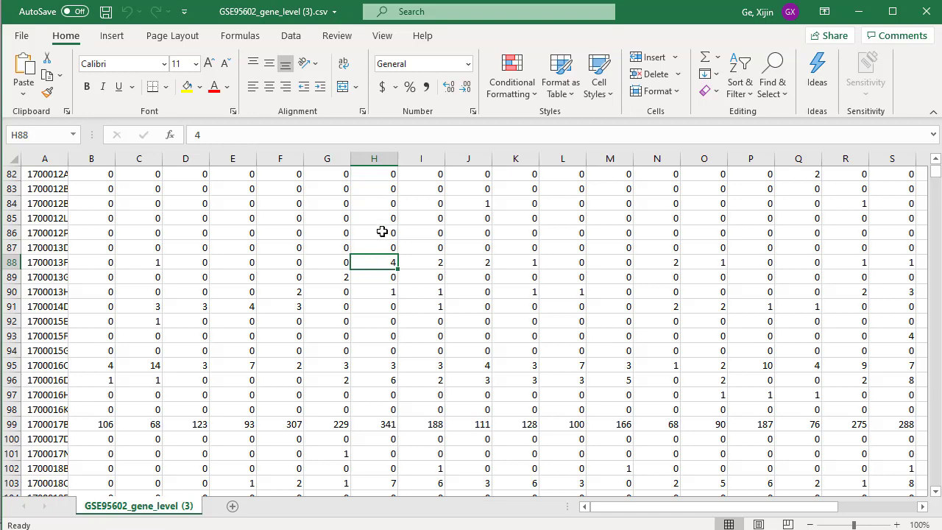
{"action": "left_click_drag", "start_coordinate": [732, 508], "coordinate": [639, 518]}
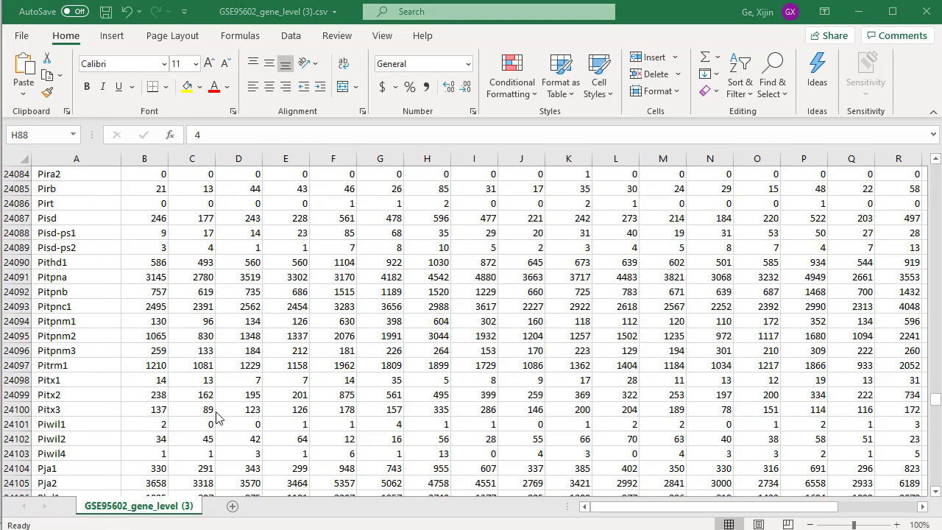
Enter SETP2 in cell A32547, below the last gene row.
{"action": "scroll", "coordinate": [165, 346], "scroll_direction": "down", "scroll_amount": 8}
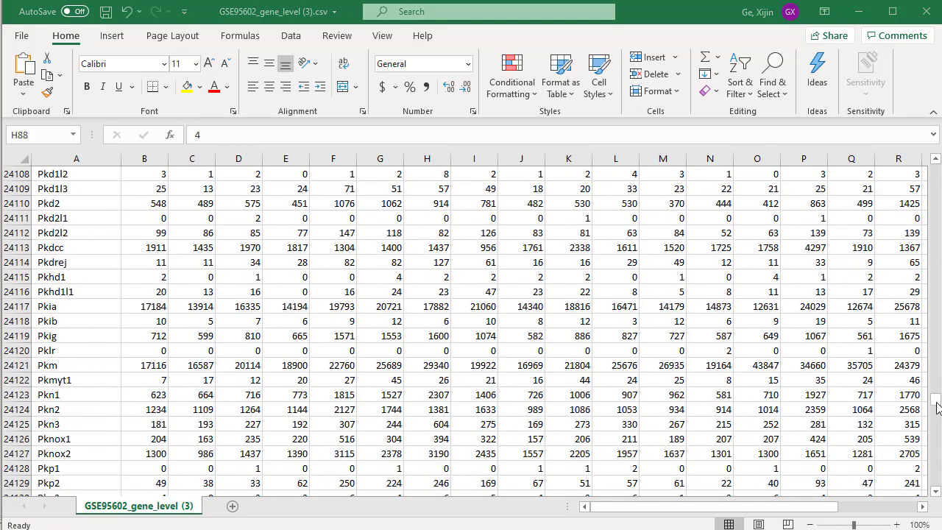
{"action": "left_click_drag", "start_coordinate": [936, 402], "coordinate": [937, 479]}
{"action": "scroll", "coordinate": [274, 479], "scroll_direction": "down", "scroll_amount": 5}
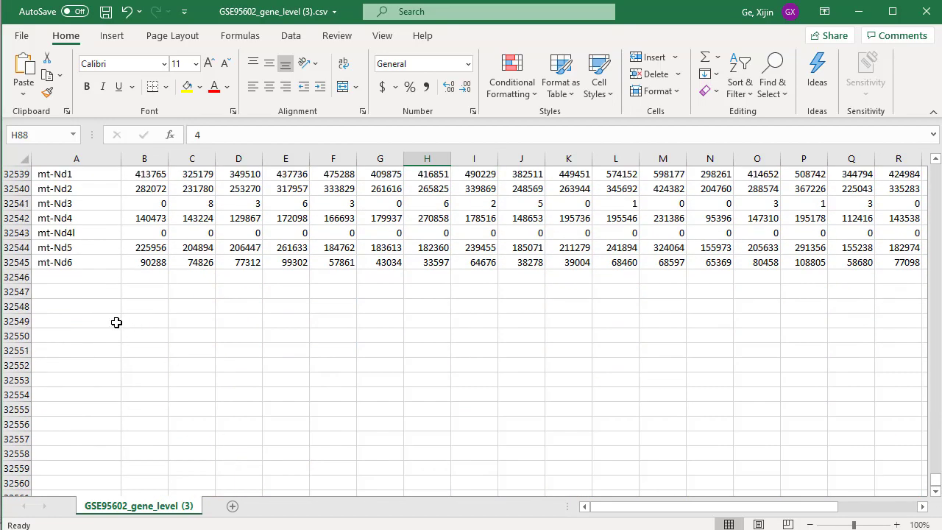
{"action": "left_click", "coordinate": [77, 298]}
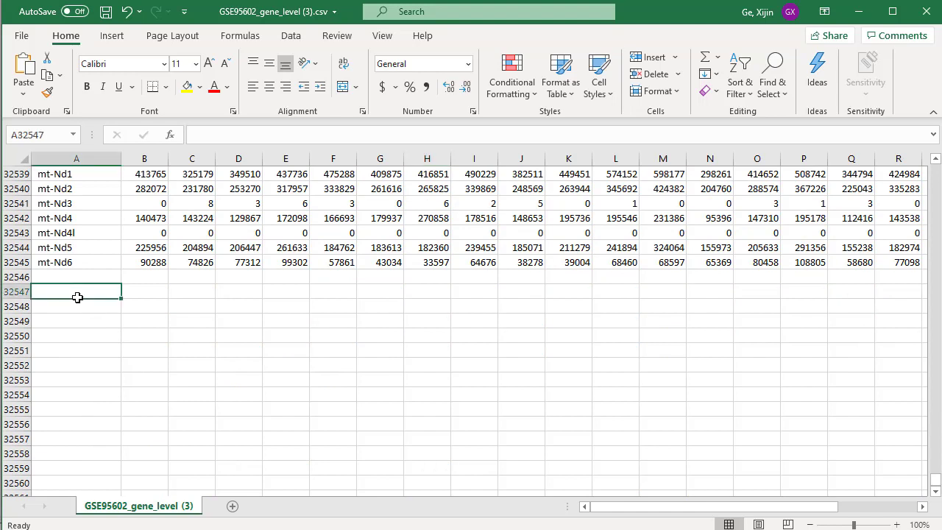
{"action": "type", "text": "SETP2"}
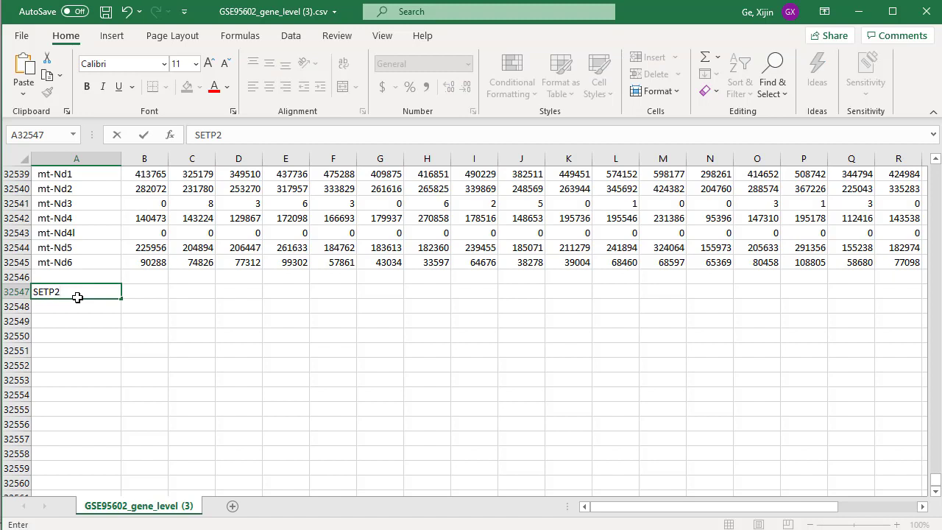
{"action": "key", "text": "Return"}
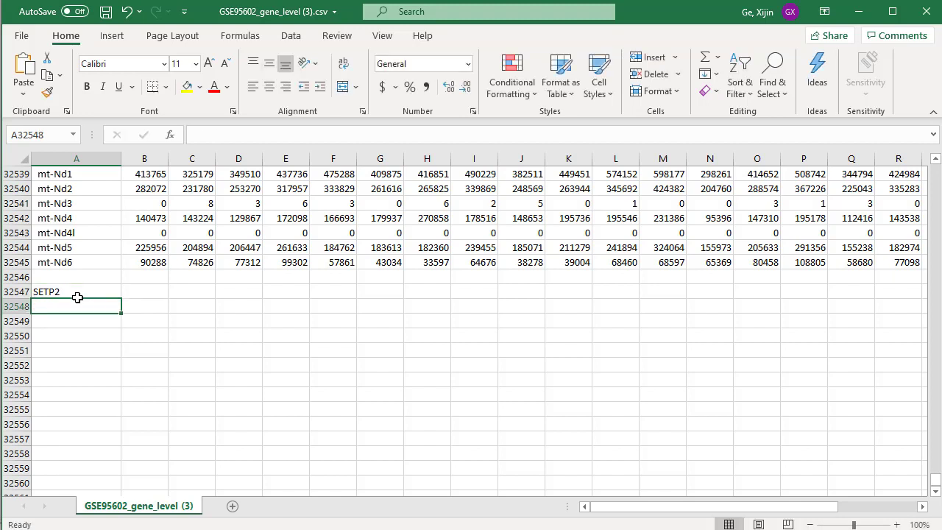
Enter SEPT2 in cell B32547, beside the SETP2 entry.
{"action": "left_click", "coordinate": [146, 293]}
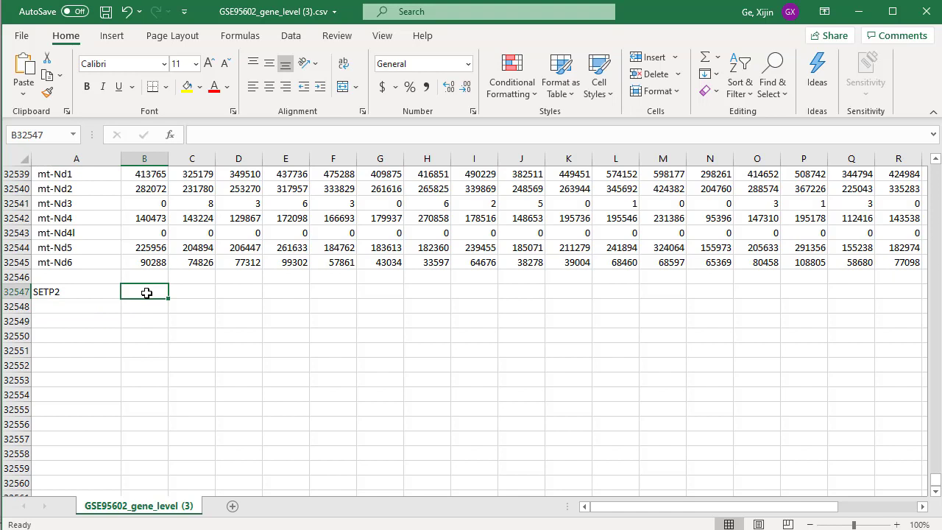
{"action": "type", "text": "SEPT"}
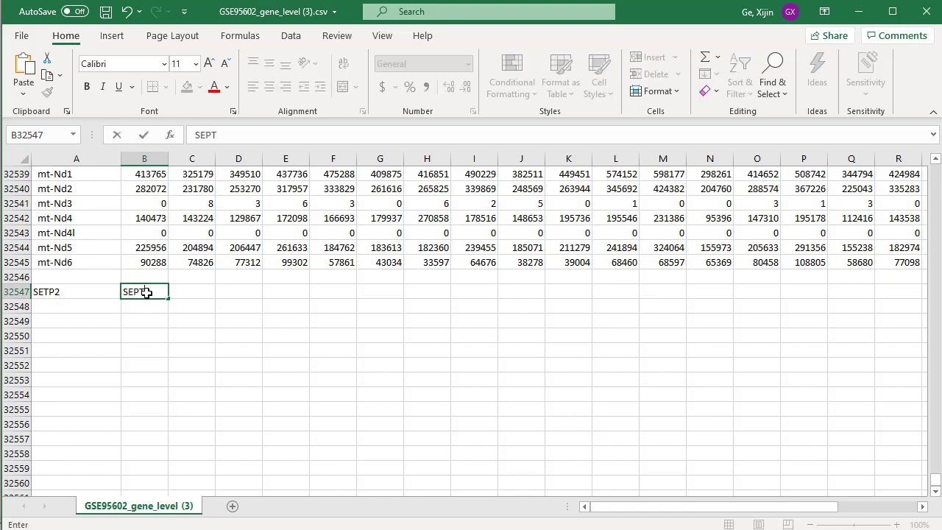
{"action": "type", "text": "2"}
{"action": "key", "text": "Return"}
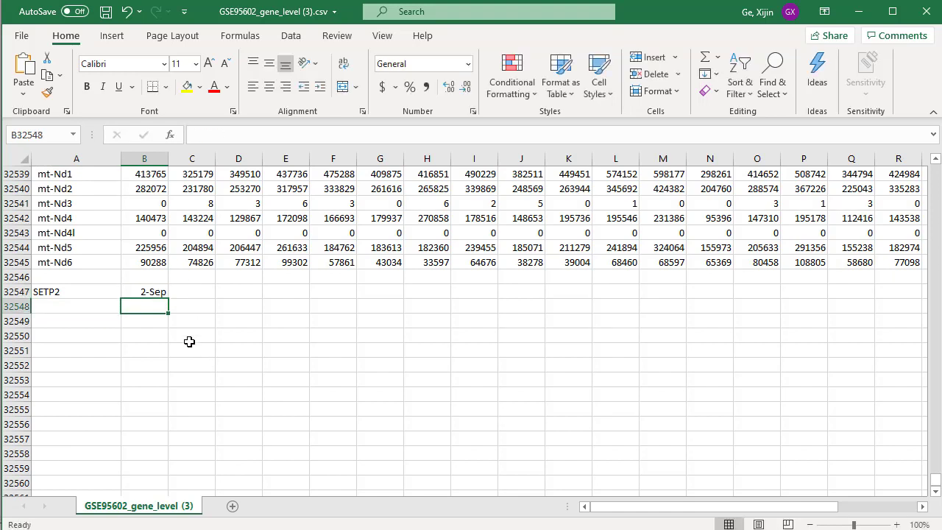
Check the value stored in B32547, and clear the test entries from cells B32547 and A32547.
{"action": "left_click", "coordinate": [155, 290]}
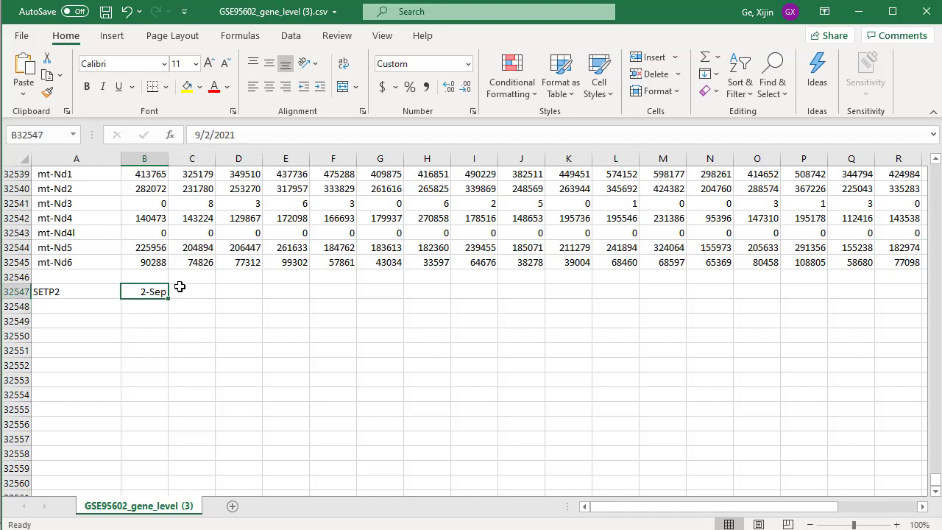
{"action": "key", "text": "Delete"}
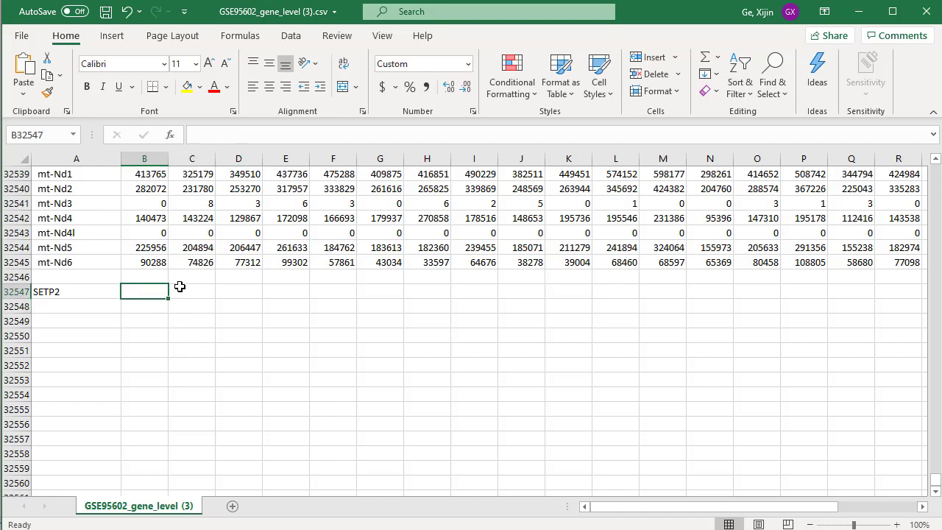
{"action": "left_click", "coordinate": [101, 296]}
{"action": "key", "text": "Delete"}
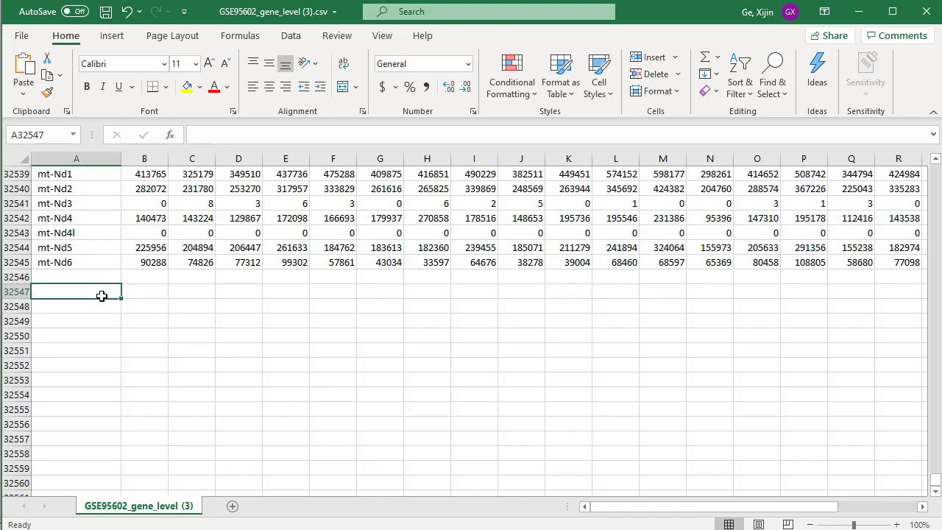
Inspect the start of the gene name stored in cell A32545 for extra characters, leaving it unedited.
{"action": "left_click", "coordinate": [81, 263]}
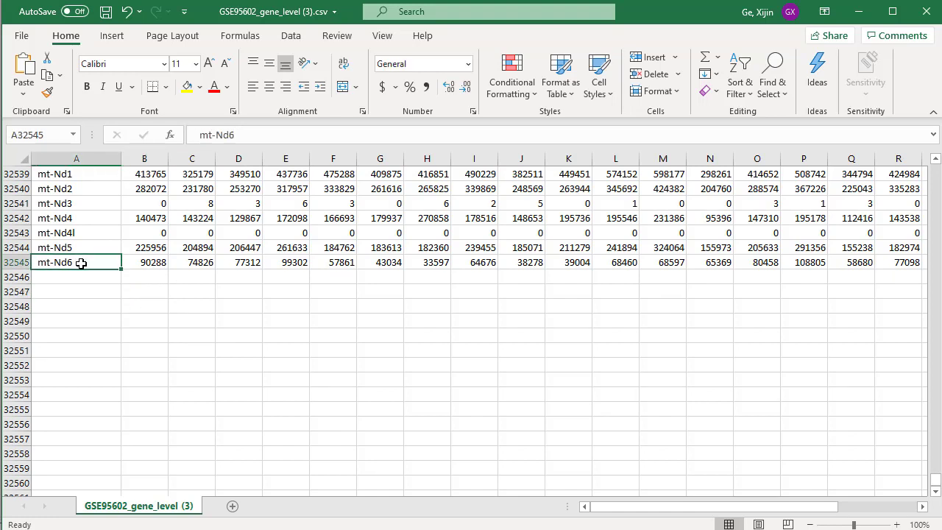
{"action": "left_click", "coordinate": [188, 135]}
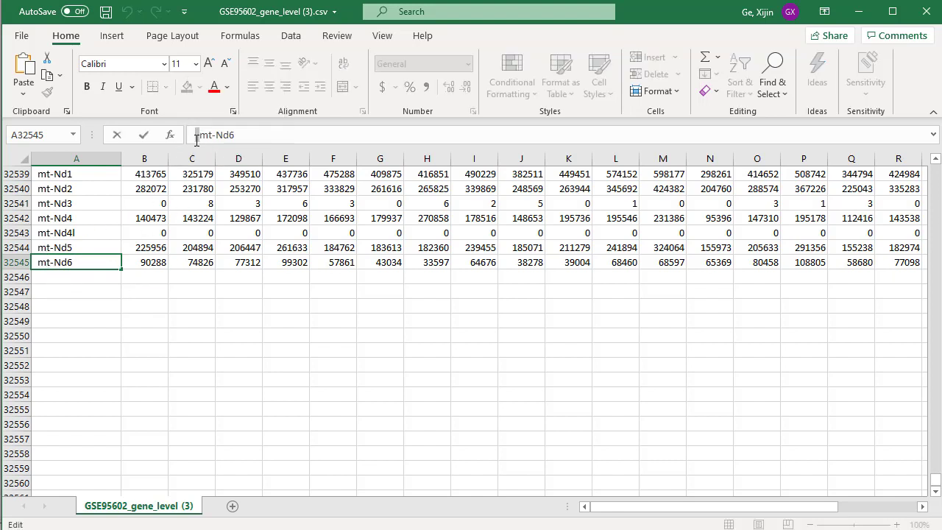
{"action": "left_click", "coordinate": [72, 294]}
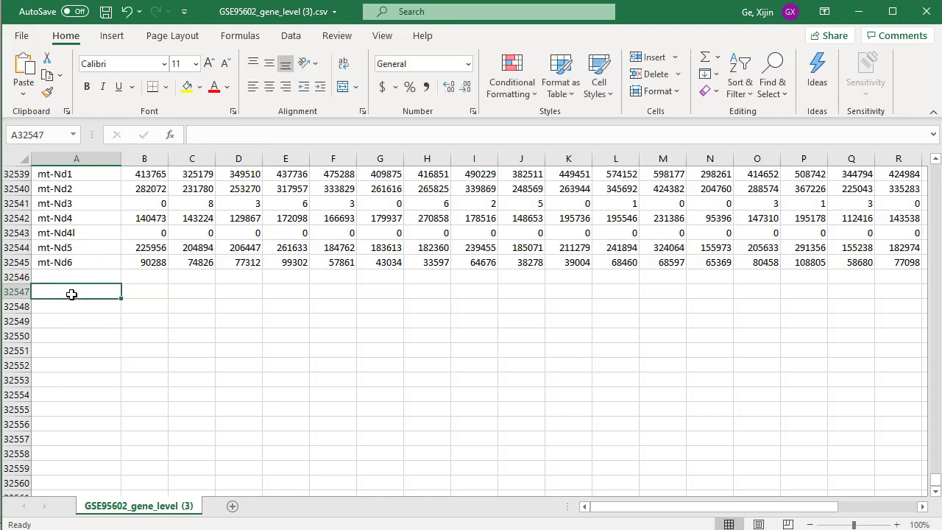
Read the full sample names in the header row of the count table, starting from cell B1.
{"action": "key", "text": "ctrl+Home"}
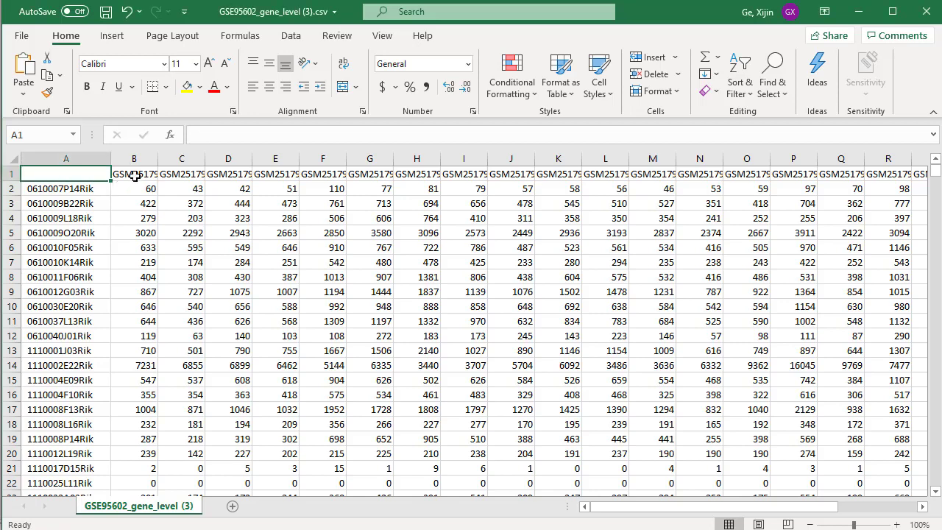
{"action": "left_click", "coordinate": [136, 177]}
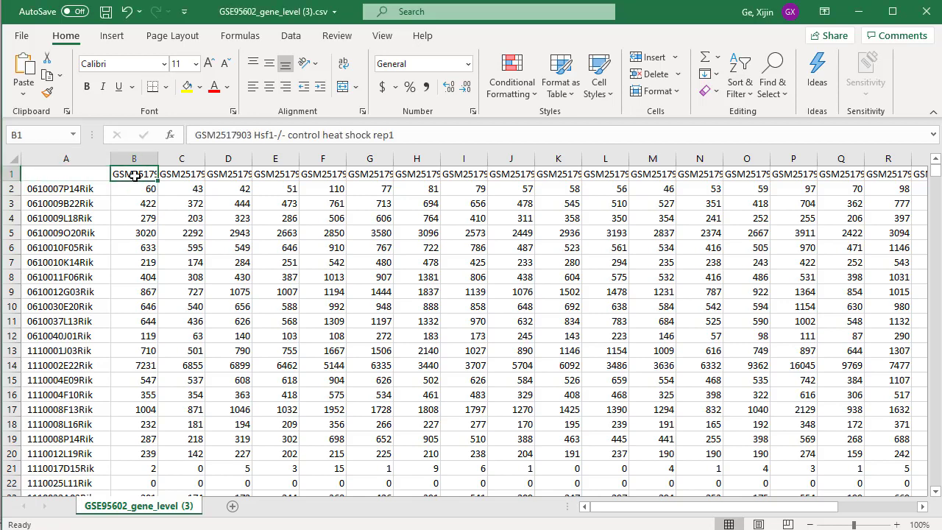
{"action": "key", "text": "Right"}
{"action": "key", "text": "Right"}
{"action": "key", "text": "Left"}
{"action": "key", "text": "Left"}
{"action": "key", "text": "Right"}
{"action": "key", "text": "Left"}
{"action": "key", "text": "Right"}
{"action": "key", "text": "Right"}
{"action": "key", "text": "Right"}
{"action": "key", "text": "Right"}
{"action": "key", "text": "Left"}
{"action": "key", "text": "Left"}
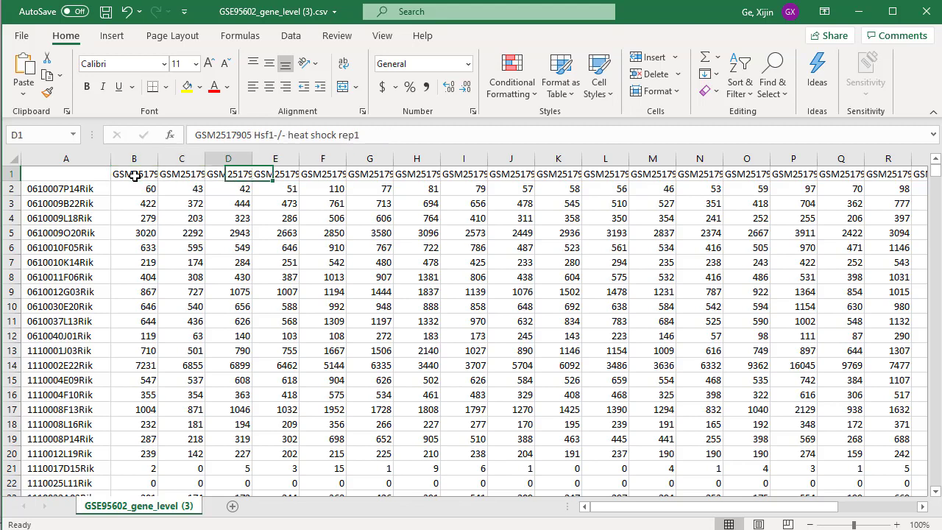
{"action": "key", "text": "Left"}
{"action": "key", "text": "Left"}
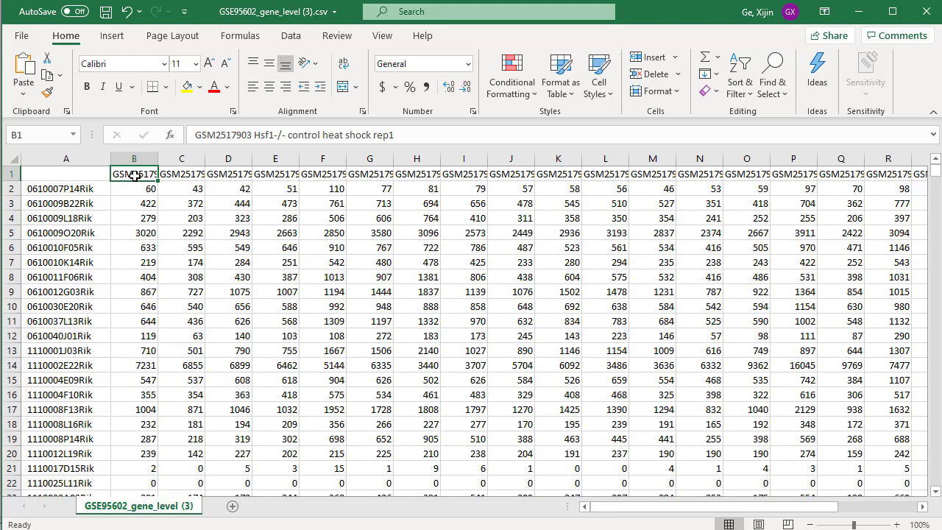
Copy the sample names in B1:Y1 to a new blank workbook, pasting them transposed as a column from cell B3.
{"action": "key", "text": "ctrl+shift+Right"}
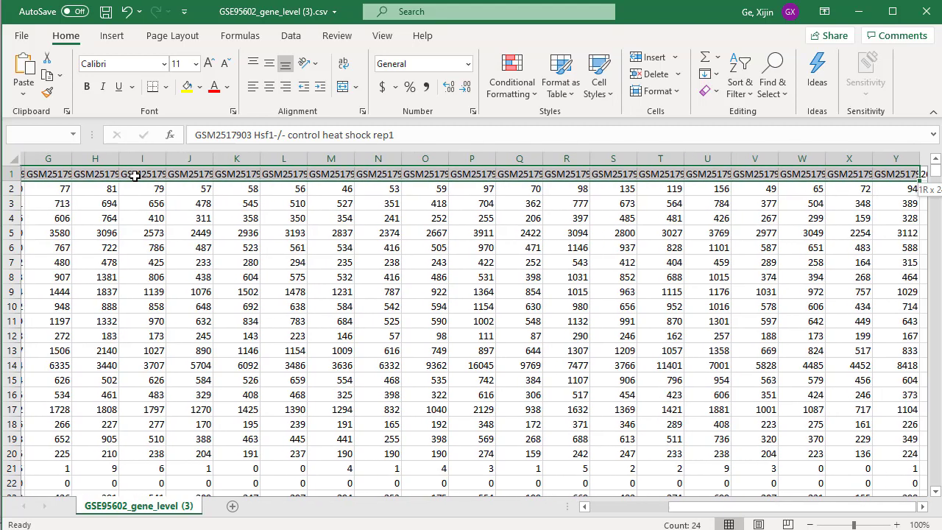
{"action": "key", "text": "ctrl+c"}
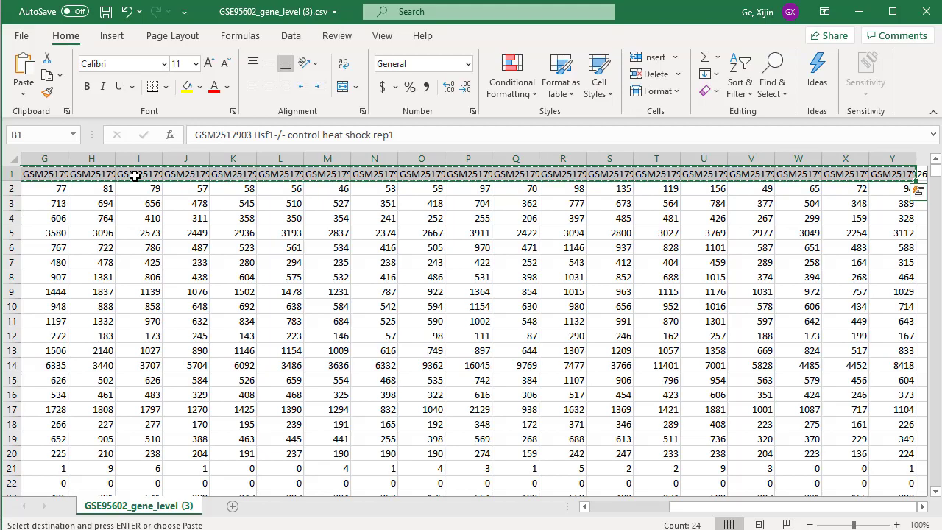
{"action": "left_click", "coordinate": [22, 35]}
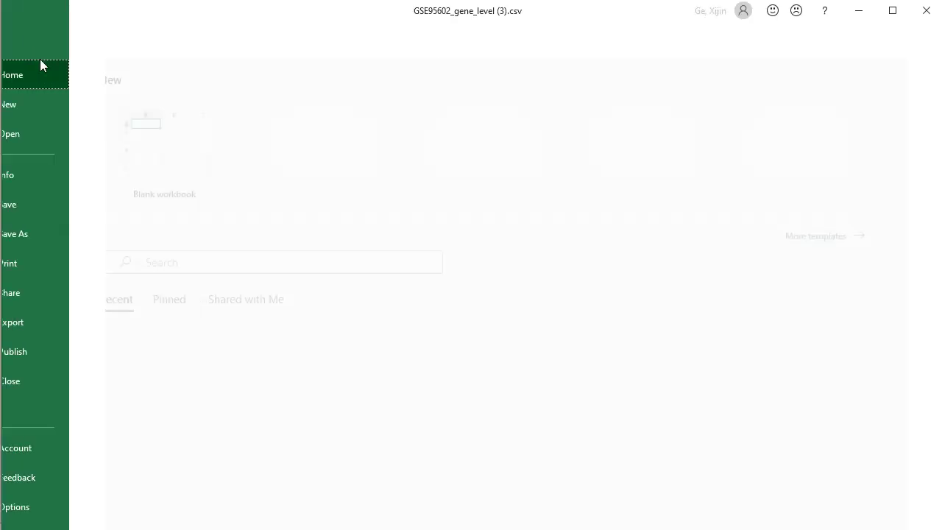
{"action": "left_click", "coordinate": [57, 108]}
{"action": "left_click", "coordinate": [204, 145]}
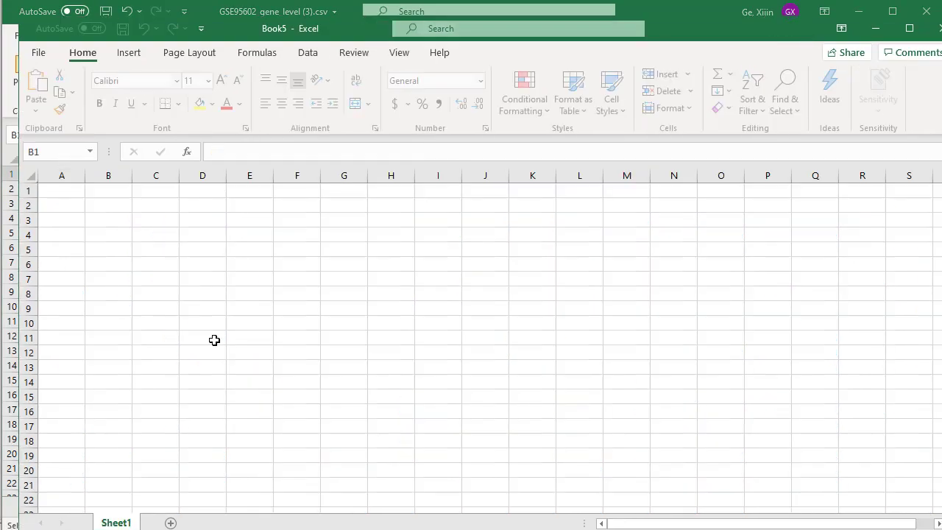
{"action": "right_click", "coordinate": [112, 224]}
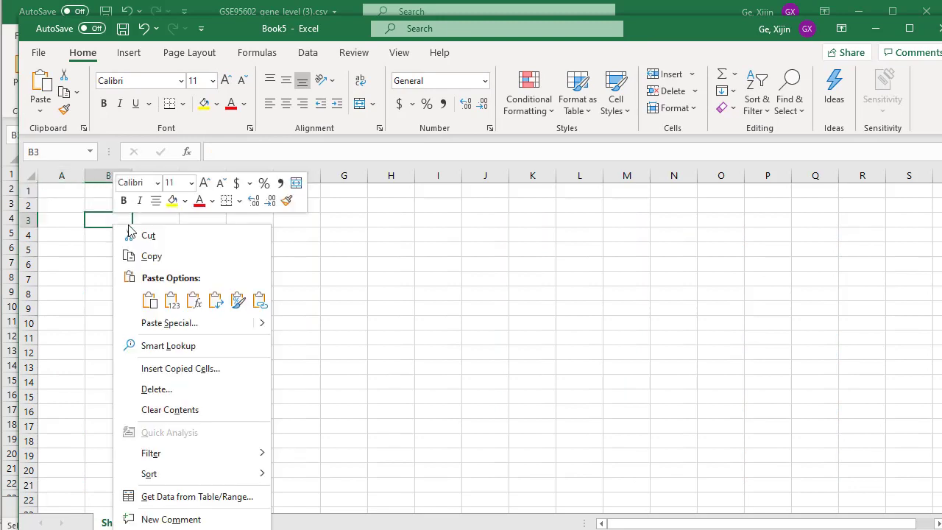
{"action": "left_click", "coordinate": [214, 299]}
{"action": "left_click", "coordinate": [456, 384]}
Maximize the new workbook and examine the full column of sample names for genotypes, treatments and replicates.
{"action": "scroll", "coordinate": [457, 383], "scroll_direction": "down", "scroll_amount": 1}
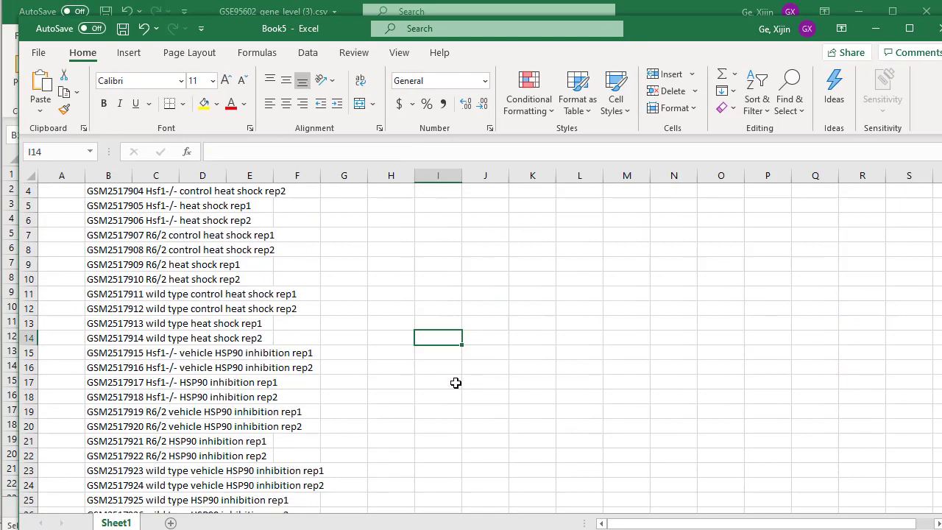
{"action": "double_click", "coordinate": [655, 38]}
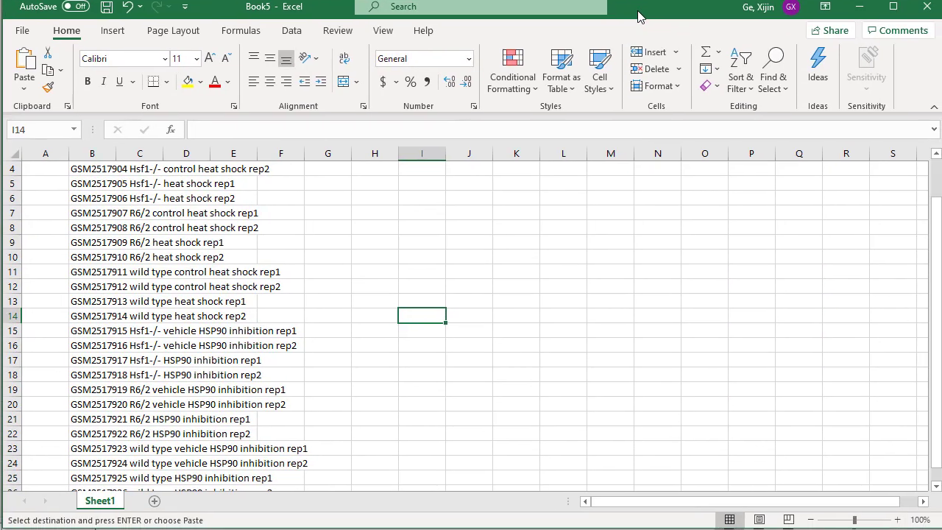
{"action": "scroll", "coordinate": [478, 315], "scroll_direction": "down", "scroll_amount": 1}
{"action": "scroll", "coordinate": [479, 315], "scroll_direction": "down", "scroll_amount": 1}
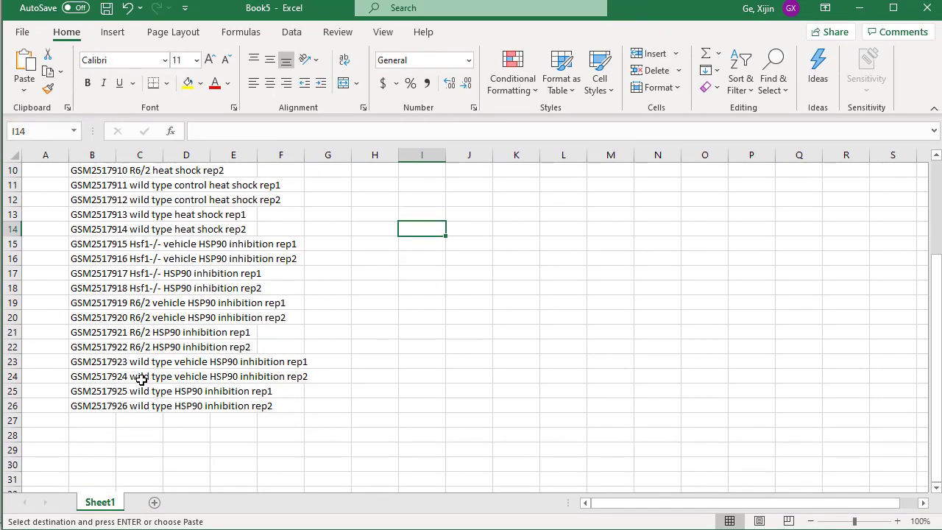
{"action": "scroll", "coordinate": [155, 365], "scroll_direction": "up", "scroll_amount": 3}
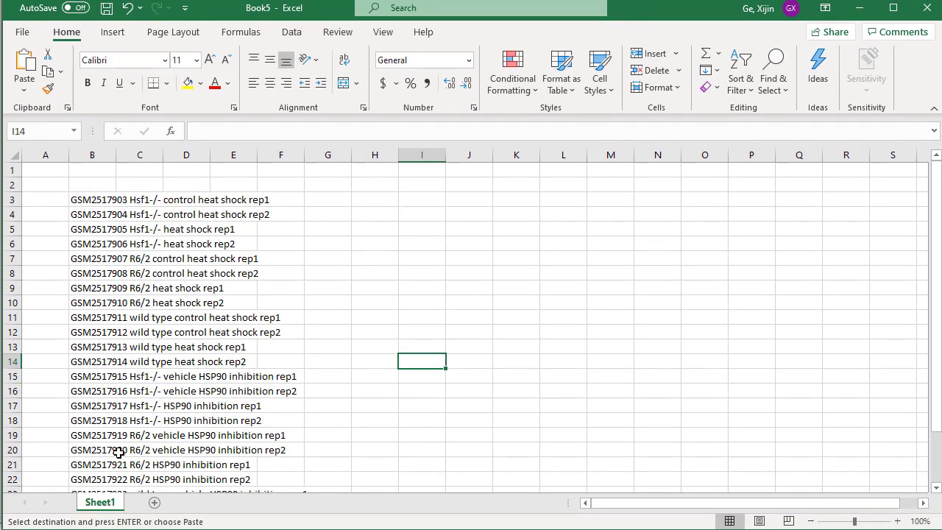
{"action": "scroll", "coordinate": [136, 386], "scroll_direction": "down", "scroll_amount": 2}
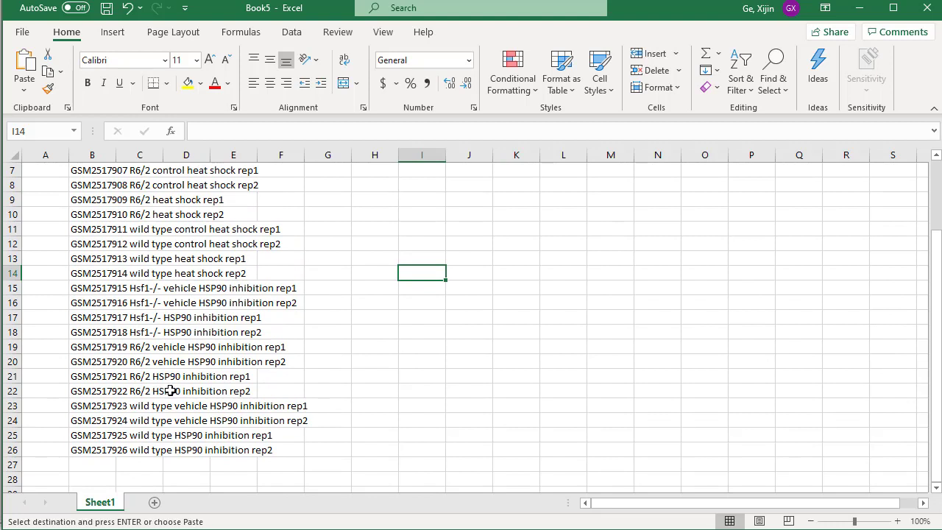
{"action": "scroll", "coordinate": [181, 390], "scroll_direction": "up", "scroll_amount": 2}
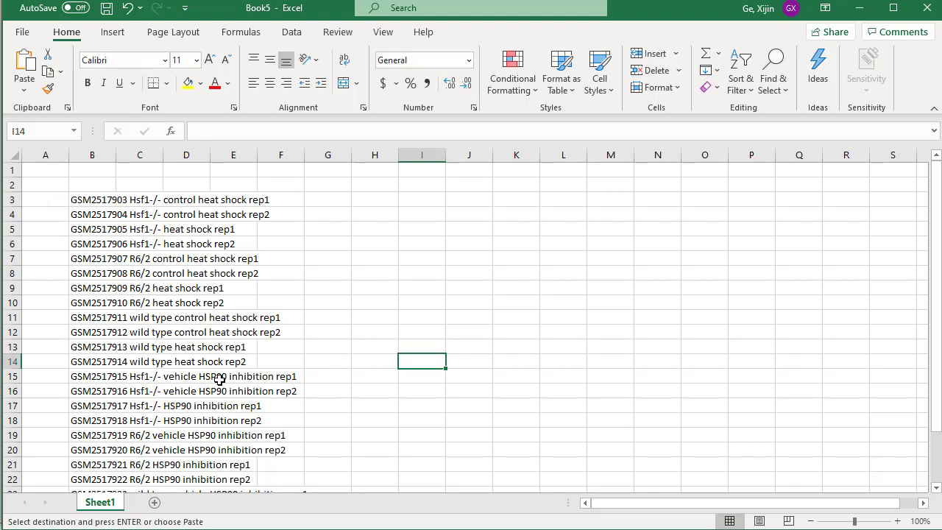
{"action": "scroll", "coordinate": [219, 379], "scroll_direction": "down", "scroll_amount": 1}
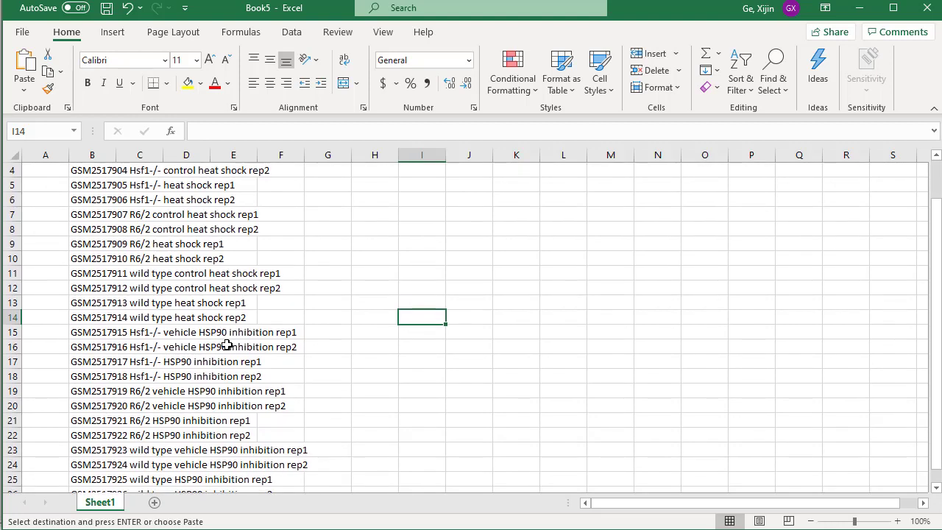
{"action": "scroll", "coordinate": [225, 332], "scroll_direction": "down", "scroll_amount": 1}
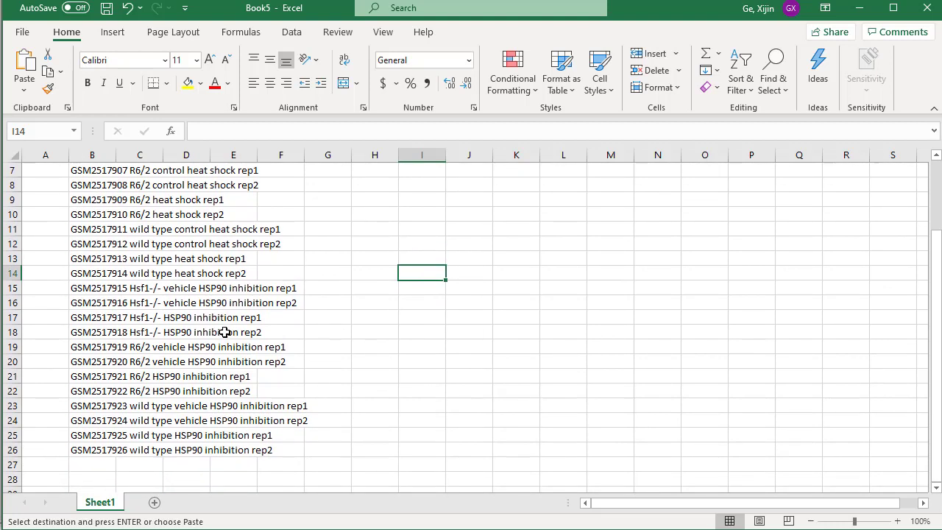
{"action": "scroll", "coordinate": [248, 361], "scroll_direction": "up", "scroll_amount": 2}
{"action": "scroll", "coordinate": [247, 376], "scroll_direction": "up", "scroll_amount": 1}
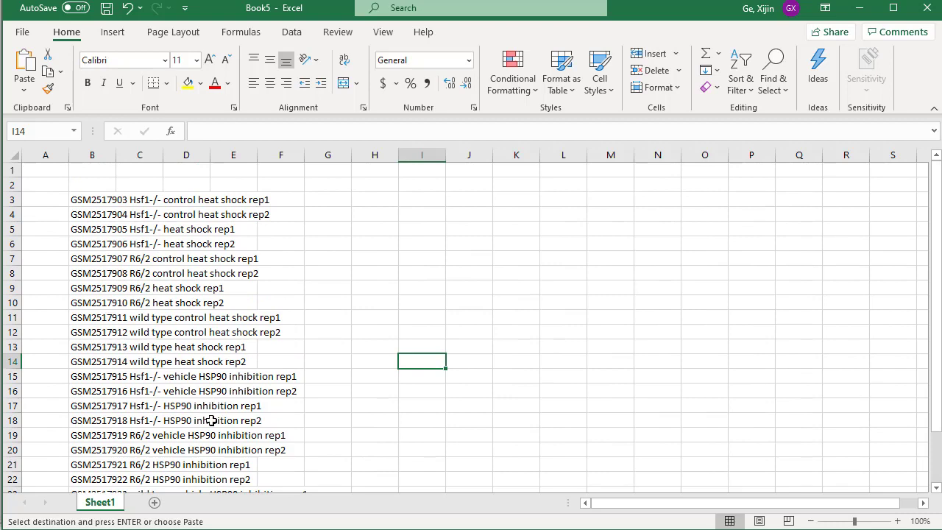
Return to the GSE95602 count table and cancel the copy selection on its header row.
{"action": "left_click", "coordinate": [859, 7]}
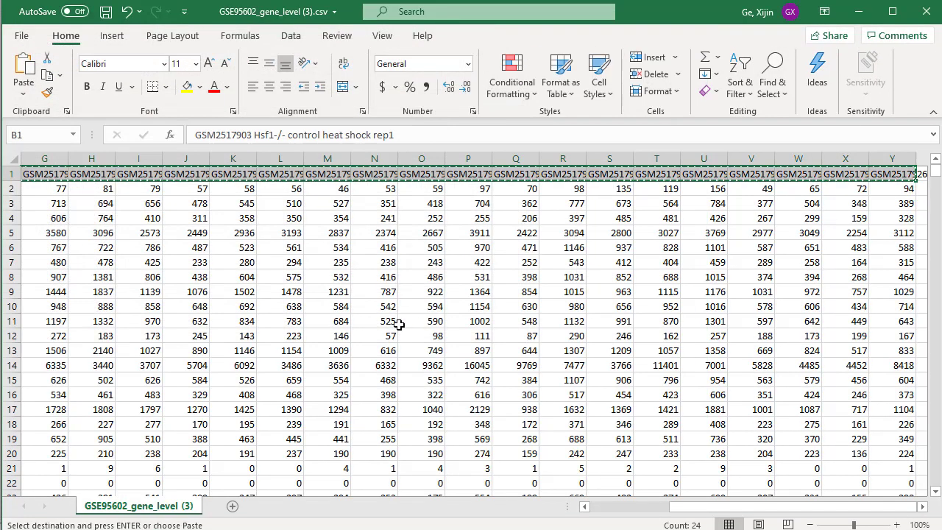
{"action": "left_click", "coordinate": [398, 325]}
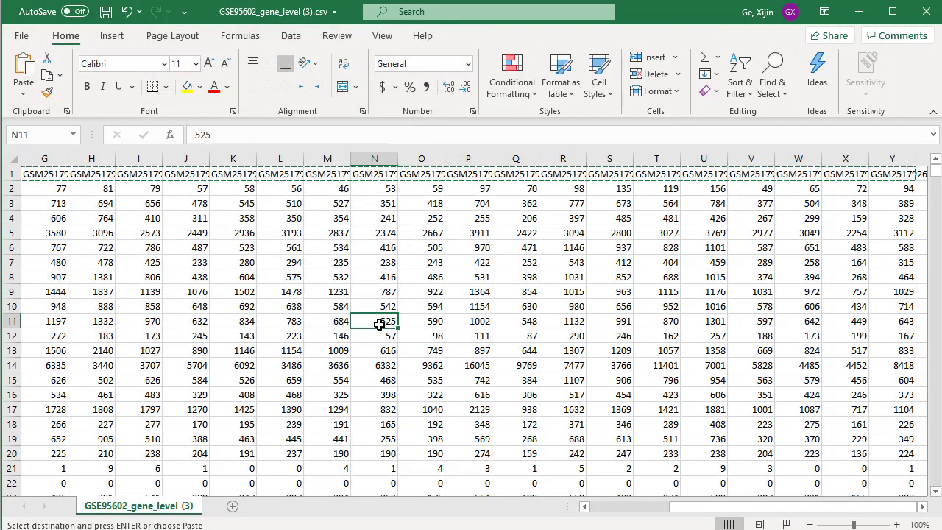
{"action": "left_click", "coordinate": [651, 303]}
{"action": "key", "text": "Escape"}
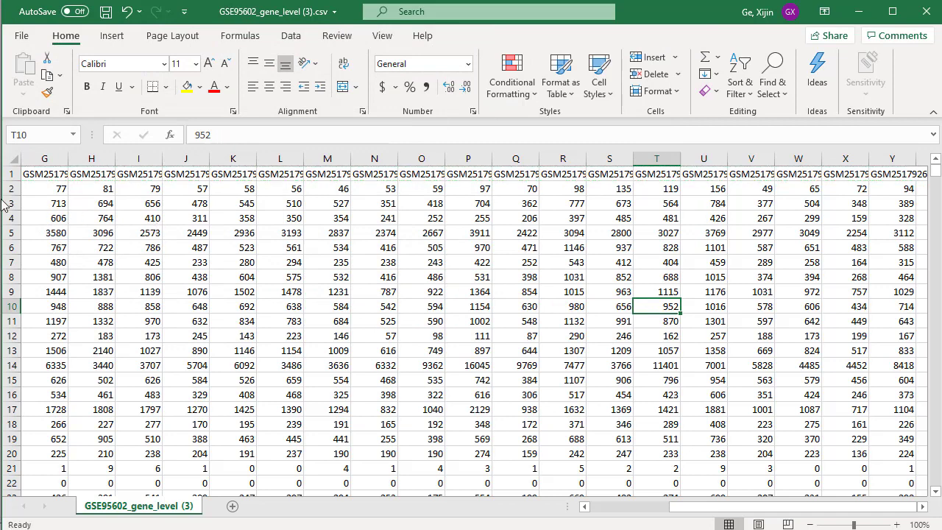
Widen all columns of the count table equally to show more of each sample name.
{"action": "left_click", "coordinate": [13, 159]}
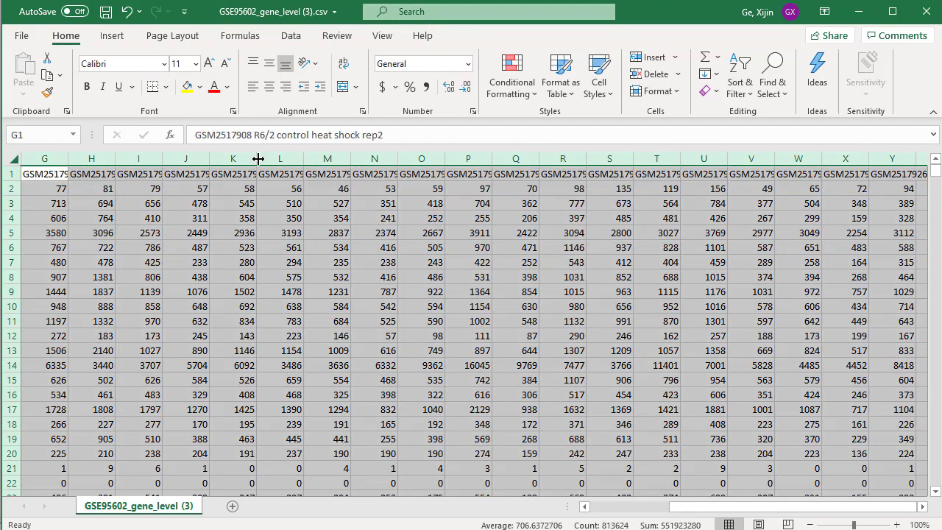
{"action": "left_click_drag", "start_coordinate": [258, 159], "coordinate": [333, 159]}
{"action": "left_click", "coordinate": [383, 236]}
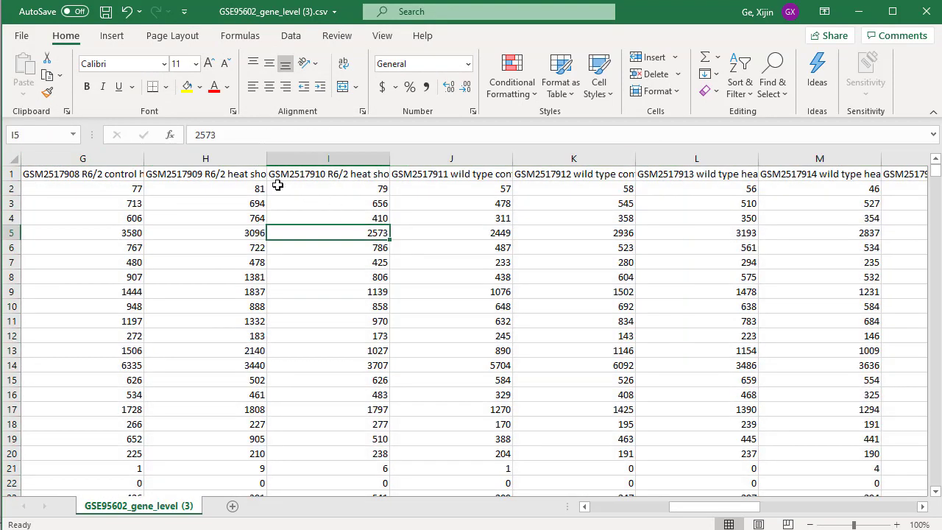
Review the sample names in the header row around columns E to H, including the one in F1.
{"action": "left_click", "coordinate": [211, 175]}
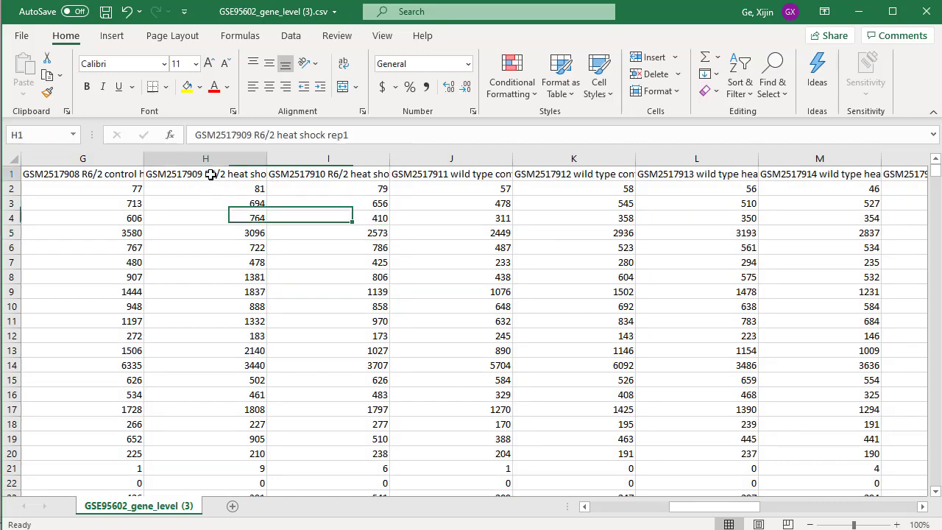
{"action": "left_click", "coordinate": [57, 174]}
{"action": "key", "text": "Left"}
{"action": "key", "text": "Left"}
{"action": "key", "text": "Right"}
{"action": "key", "text": "Right"}
{"action": "key", "text": "Right"}
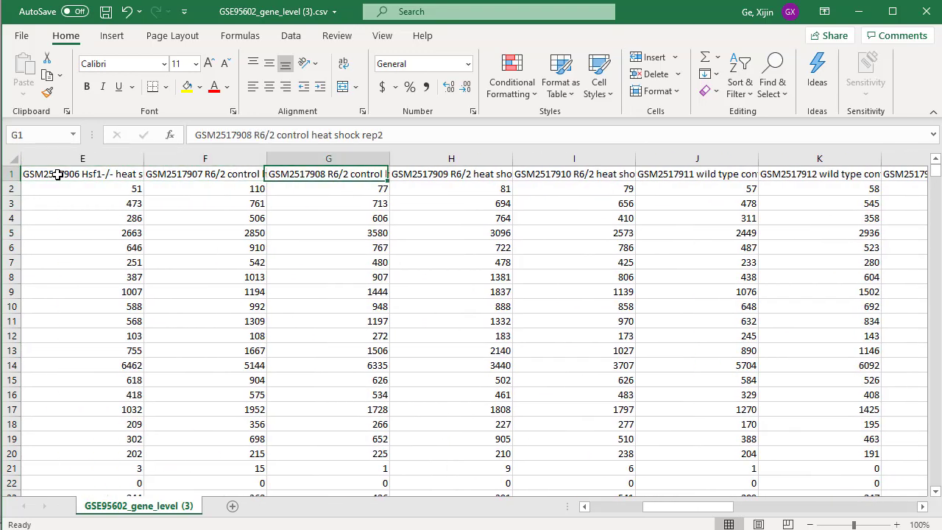
{"action": "left_click", "coordinate": [213, 173]}
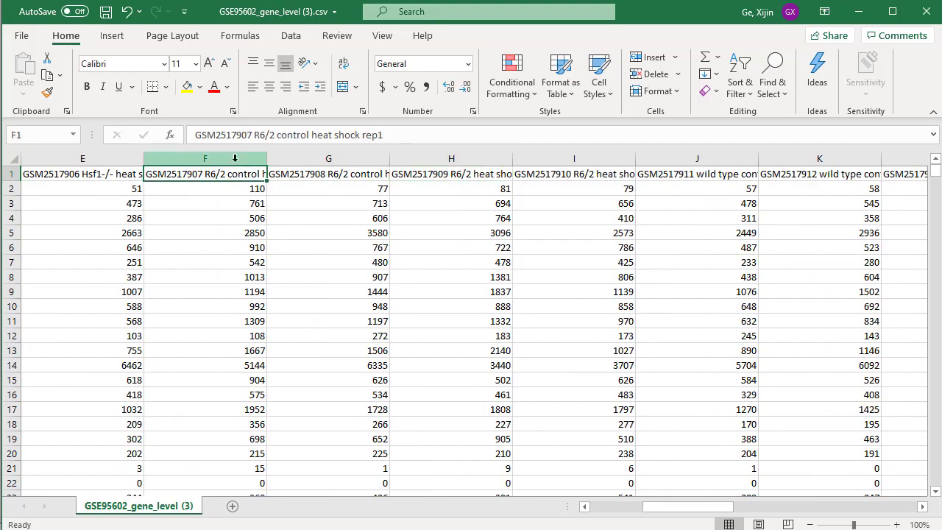
Delete the R6/2 heat shock and control sample columns F to I from the count table.
{"action": "left_click_drag", "start_coordinate": [234, 151], "coordinate": [616, 181]}
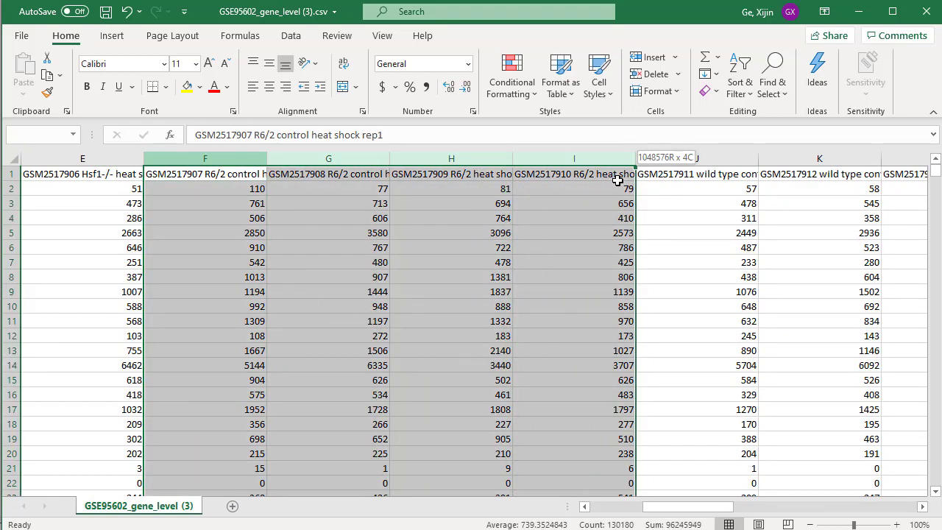
{"action": "right_click", "coordinate": [536, 208]}
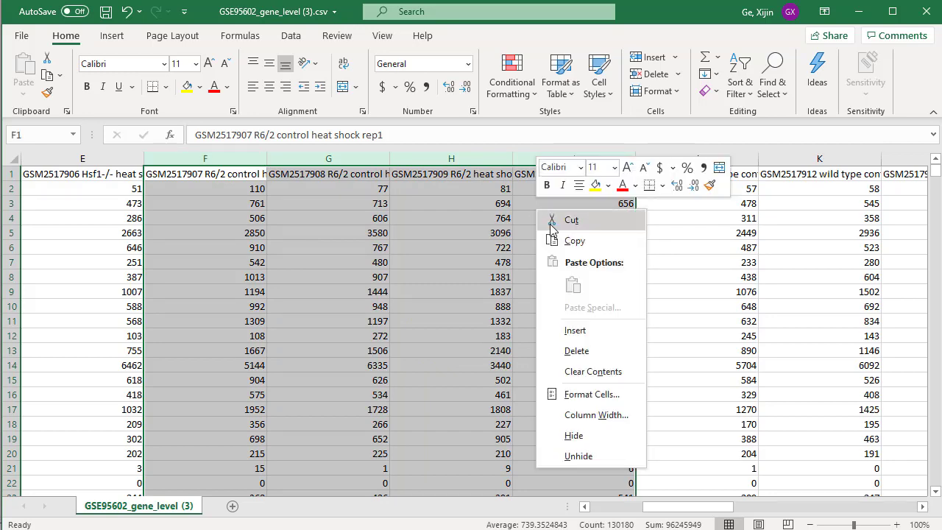
{"action": "left_click", "coordinate": [590, 352]}
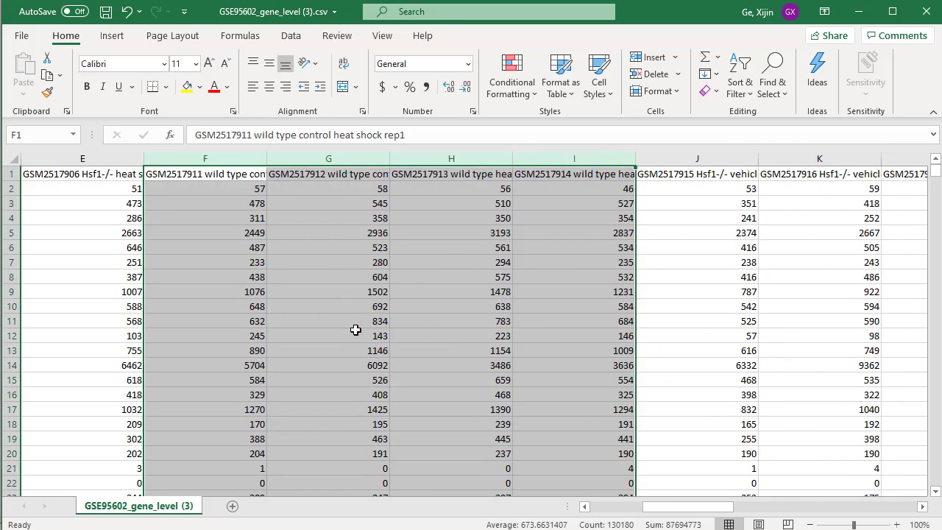
{"action": "left_click", "coordinate": [355, 278]}
Delete all HSP90 inhibition and vehicle sample columns, J to U, from the count table.
{"action": "left_click_drag", "start_coordinate": [677, 508], "coordinate": [730, 513]}
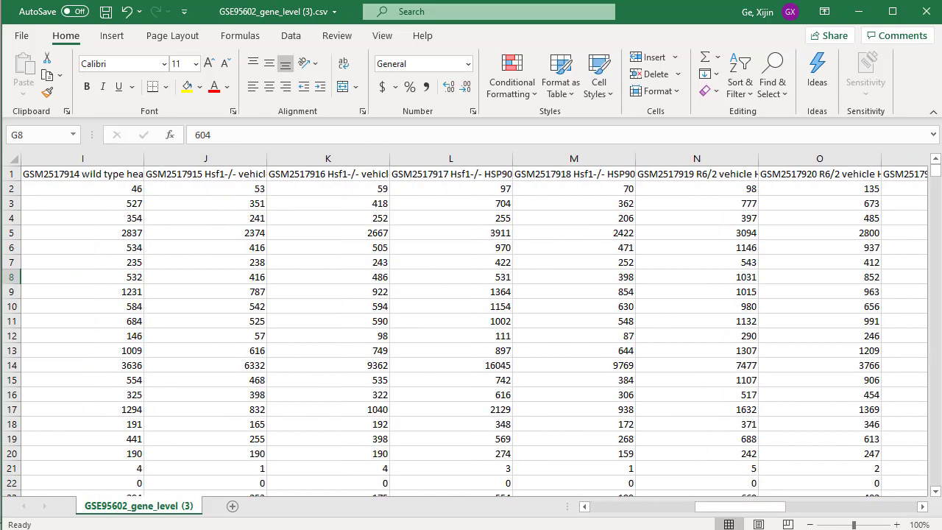
{"action": "left_click", "coordinate": [231, 182]}
{"action": "left_click", "coordinate": [232, 173]}
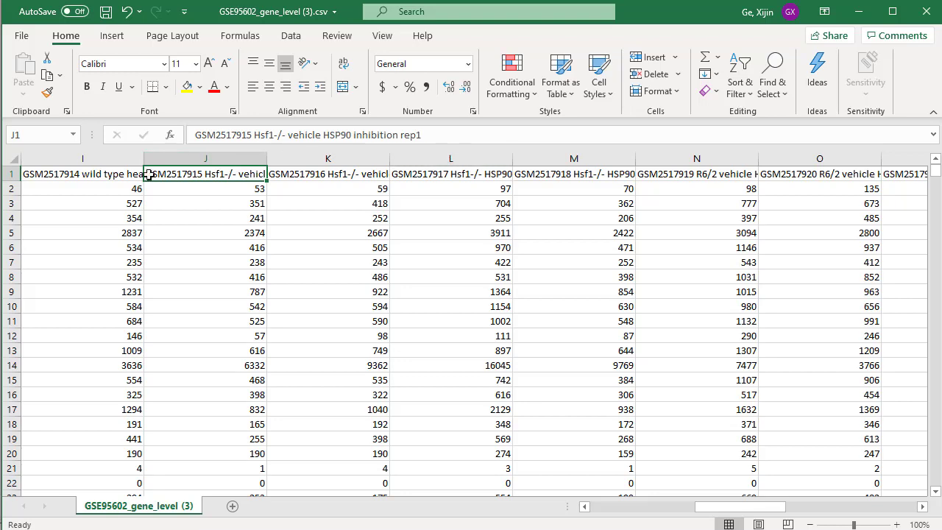
{"action": "left_click_drag", "start_coordinate": [156, 158], "coordinate": [690, 231]}
{"action": "right_click", "coordinate": [690, 231]}
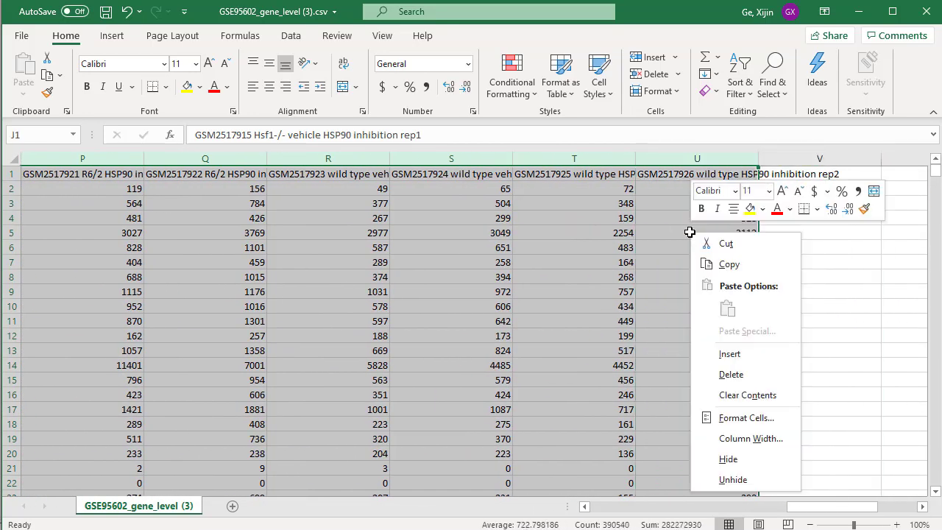
{"action": "left_click", "coordinate": [714, 351]}
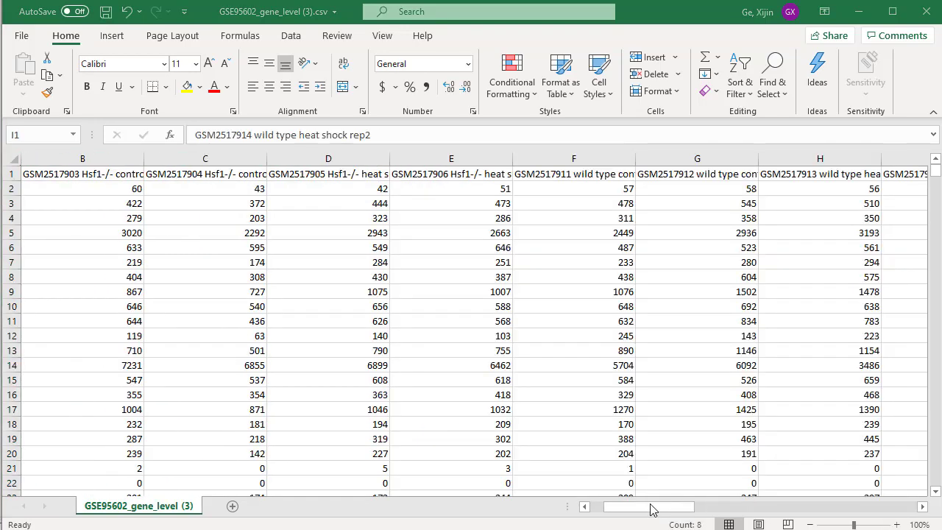
Narrow all columns of the count table equally so every remaining sample fits on screen.
{"action": "left_click", "coordinate": [651, 505]}
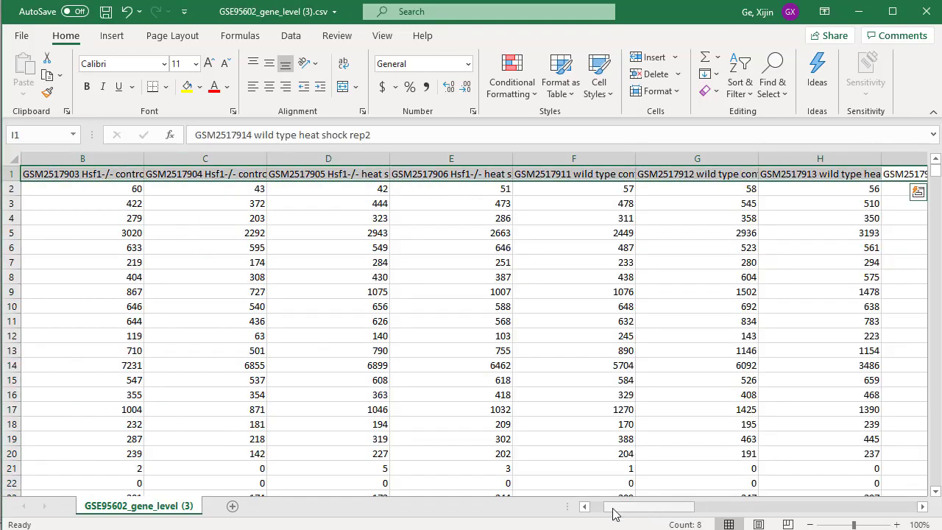
{"action": "left_click_drag", "start_coordinate": [653, 511], "coordinate": [618, 511]}
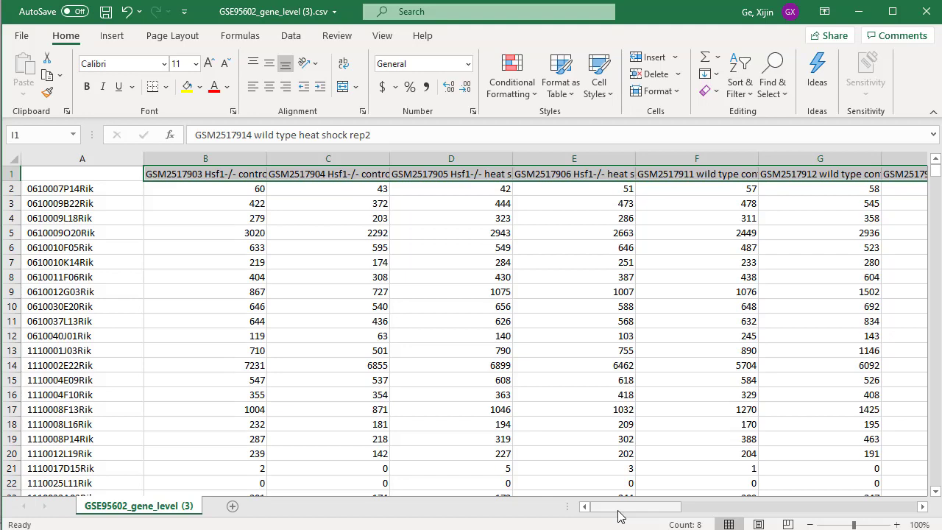
{"action": "left_click", "coordinate": [10, 158]}
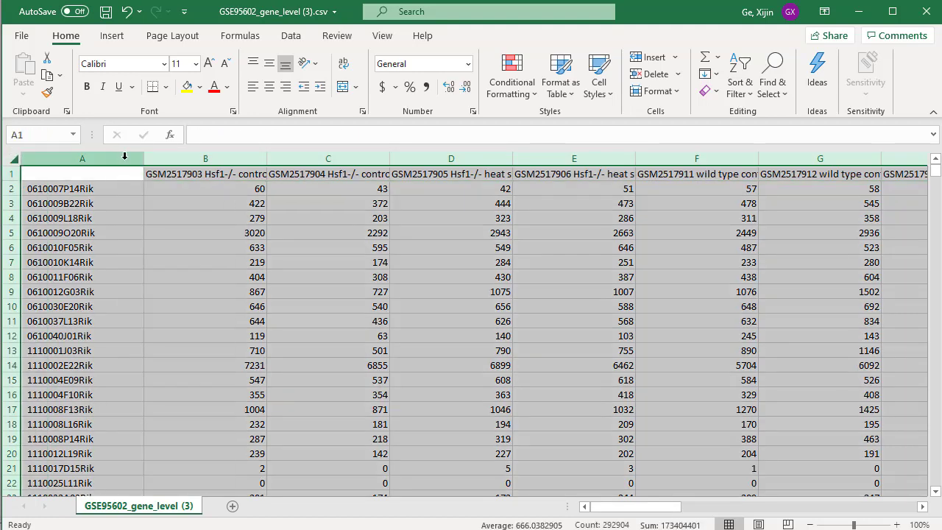
{"action": "left_click_drag", "start_coordinate": [266, 158], "coordinate": [190, 157]}
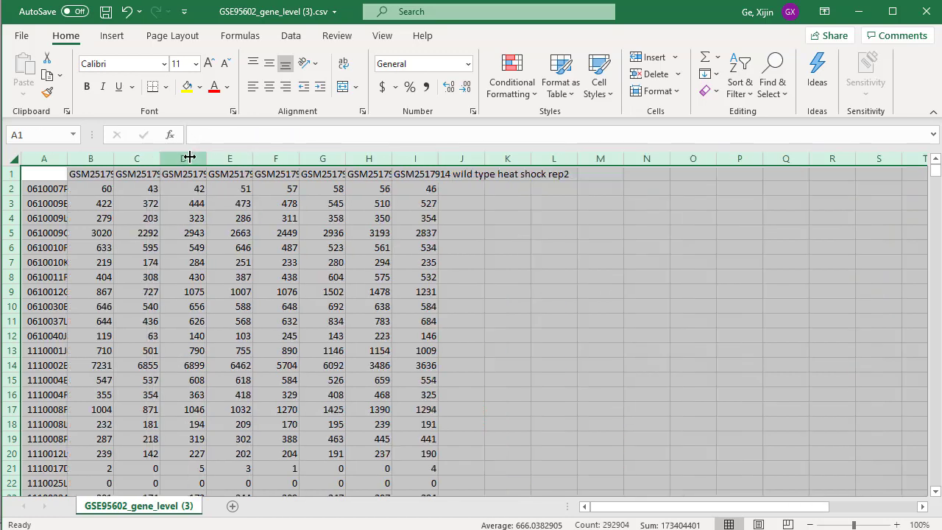
{"action": "left_click", "coordinate": [260, 248]}
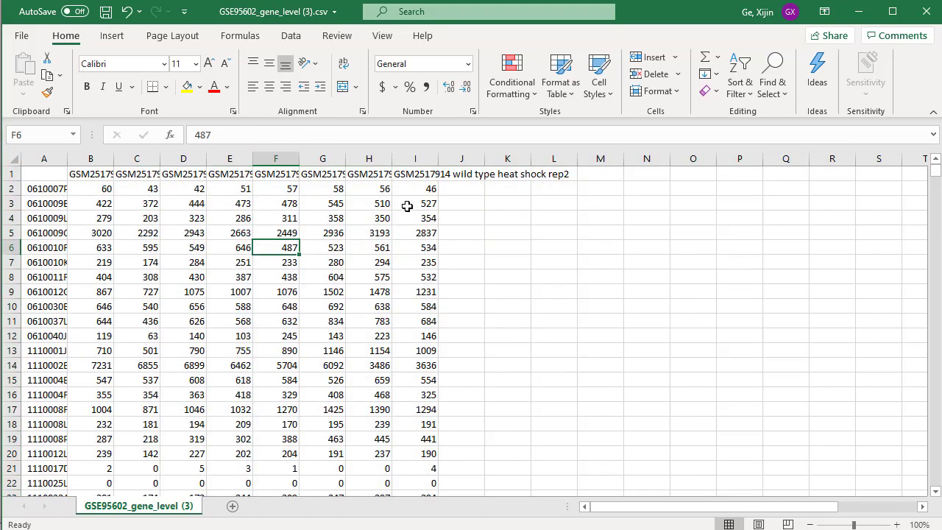
Copy the remaining sample names in header cells B1 to I1 of the count table.
{"action": "left_click_drag", "start_coordinate": [417, 172], "coordinate": [76, 172]}
{"action": "right_click", "coordinate": [93, 174]}
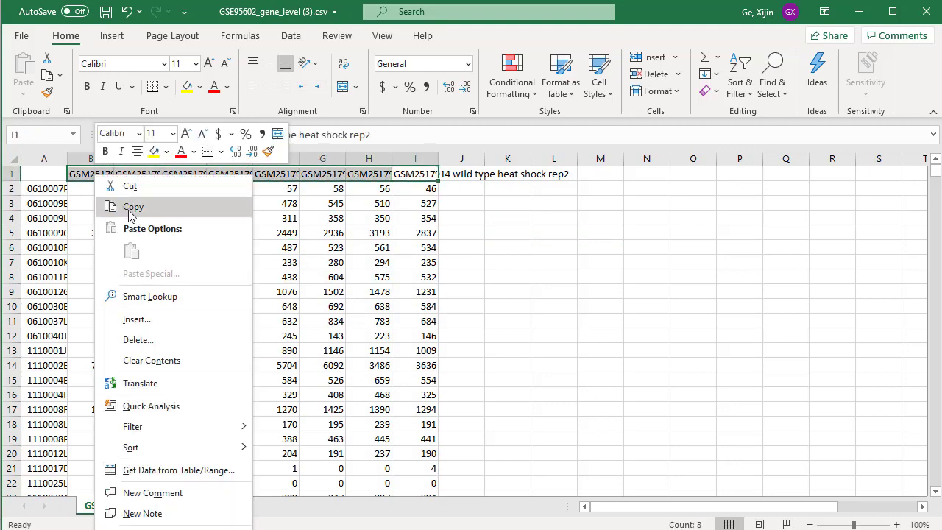
{"action": "left_click", "coordinate": [131, 208]}
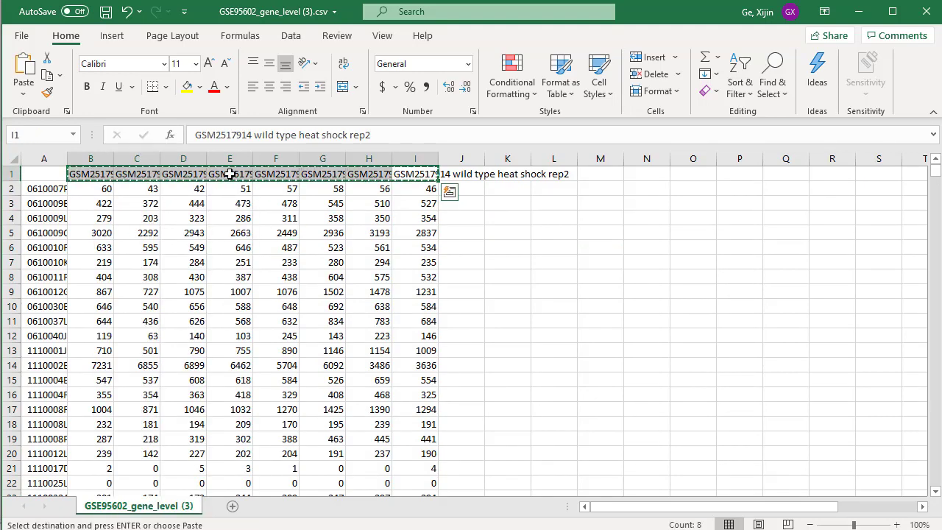
{"action": "right_click", "coordinate": [254, 170]}
{"action": "left_click", "coordinate": [272, 206]}
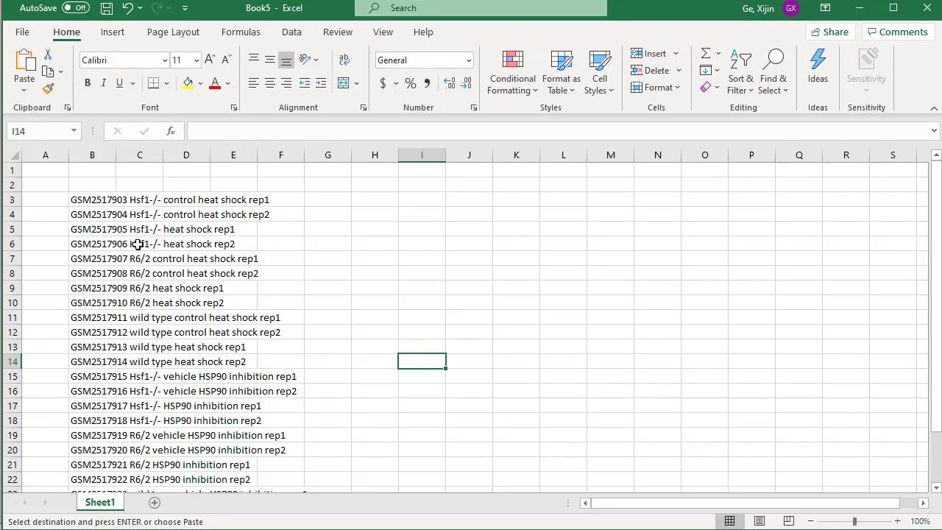
Paste the copied sample names transposed from B2 down on a new sheet of Book5, and fit column B to their length.
{"action": "scroll", "coordinate": [107, 251], "scroll_direction": "down", "scroll_amount": 2}
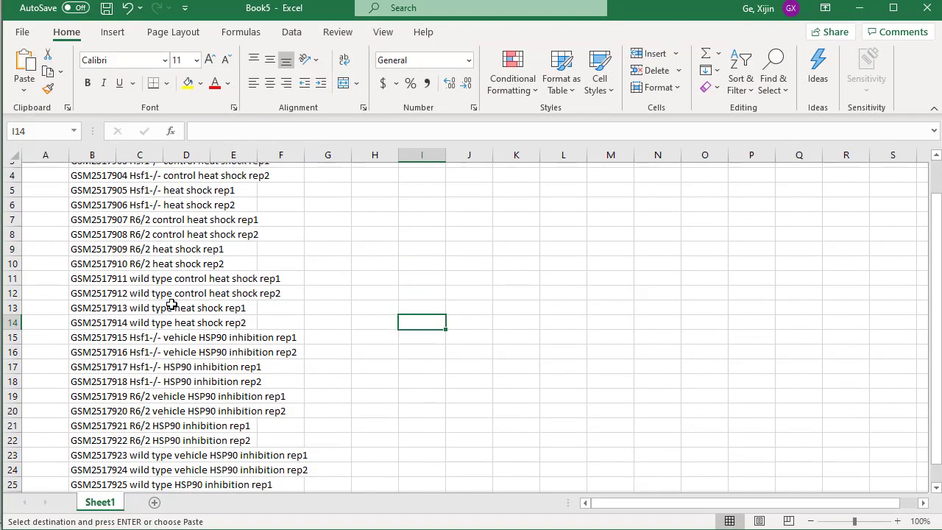
{"action": "left_click", "coordinate": [155, 502]}
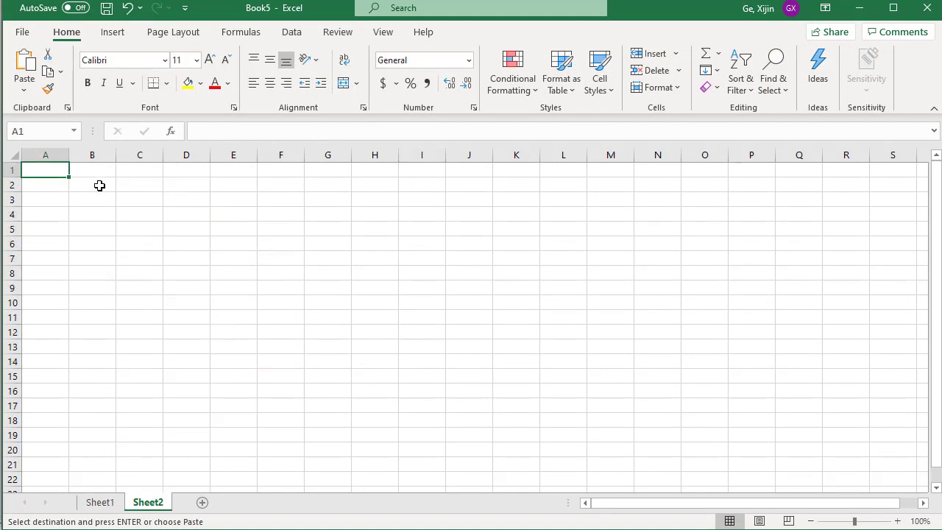
{"action": "right_click", "coordinate": [99, 185]}
{"action": "left_click", "coordinate": [198, 260]}
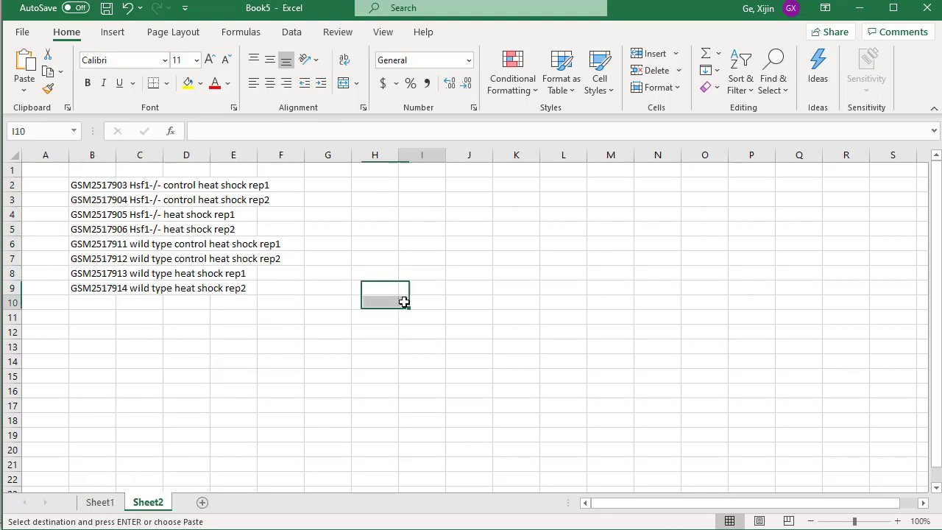
{"action": "left_click", "coordinate": [402, 301]}
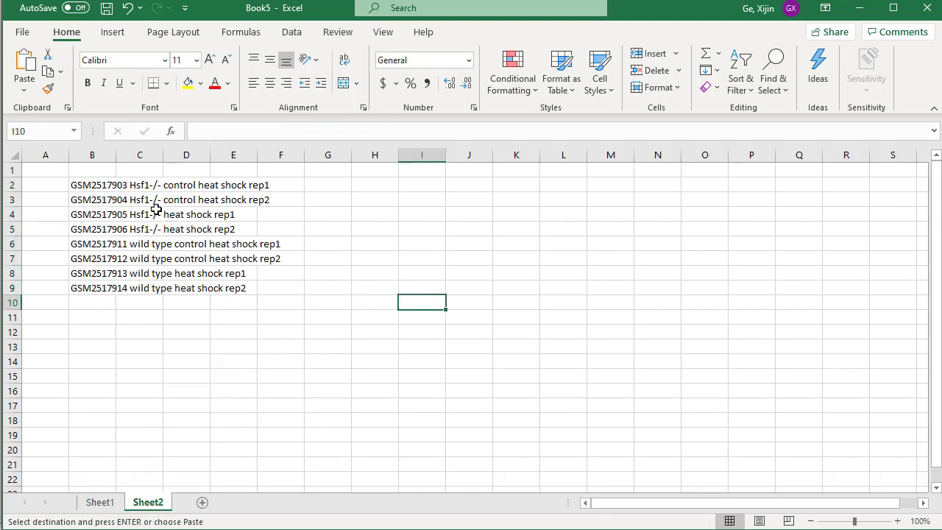
{"action": "double_click", "coordinate": [115, 155]}
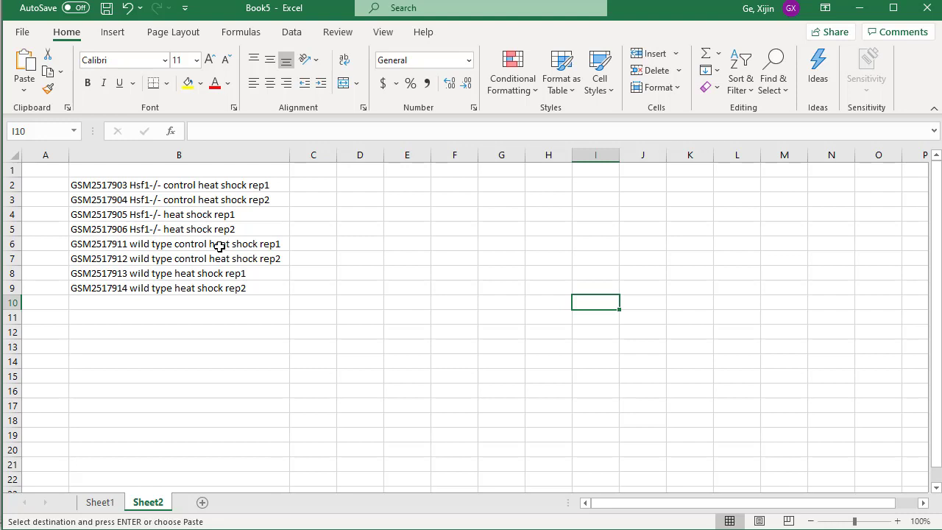
Add the heading Genotype in D1 and enter Hsf1 for the four Hsf1-/- samples in D2 to D5.
{"action": "left_click", "coordinate": [369, 171]}
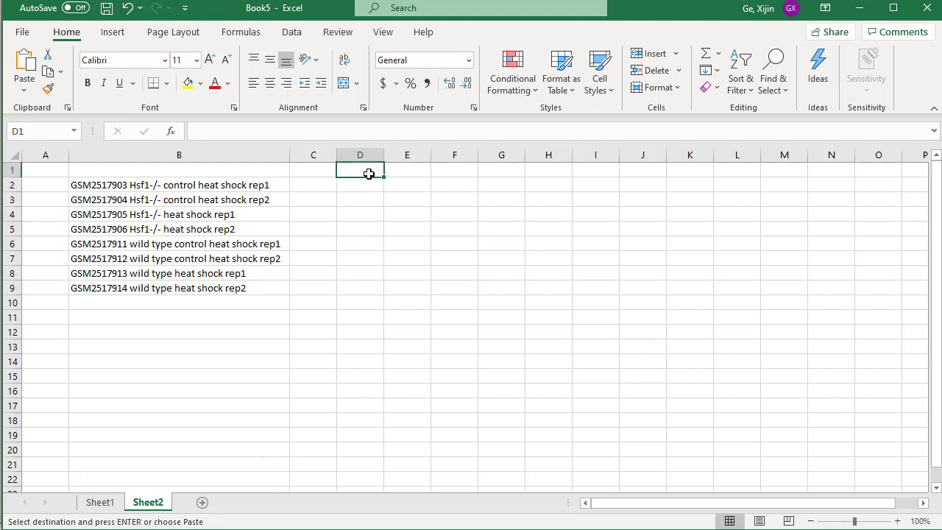
{"action": "type", "text": "G"}
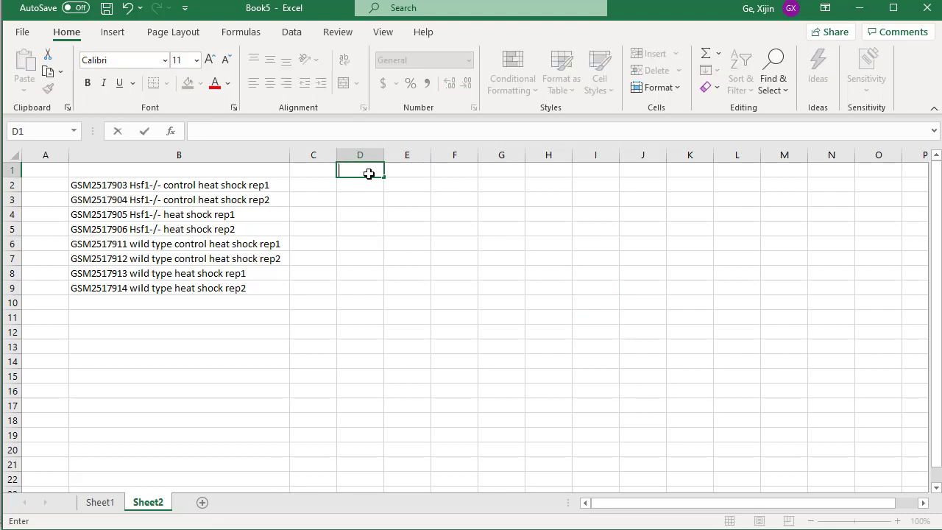
{"action": "type", "text": "Genotype"}
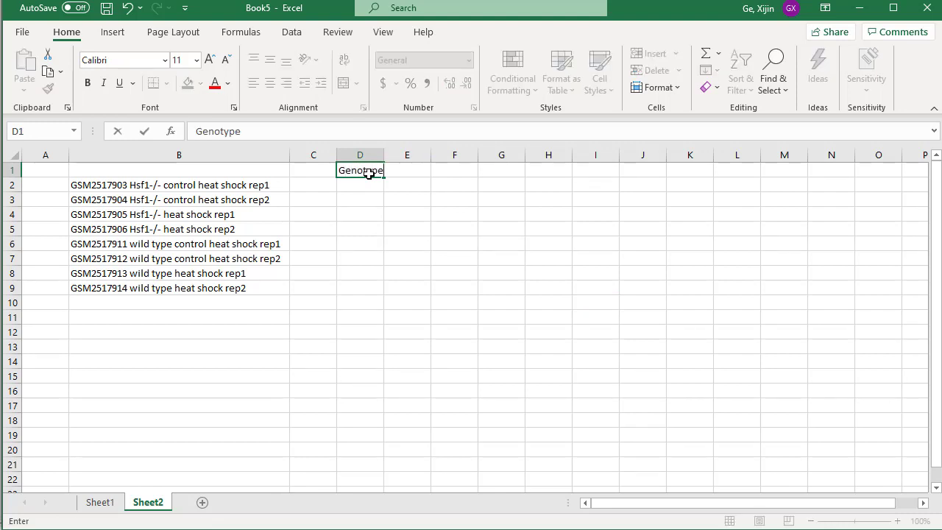
{"action": "key", "text": "Return"}
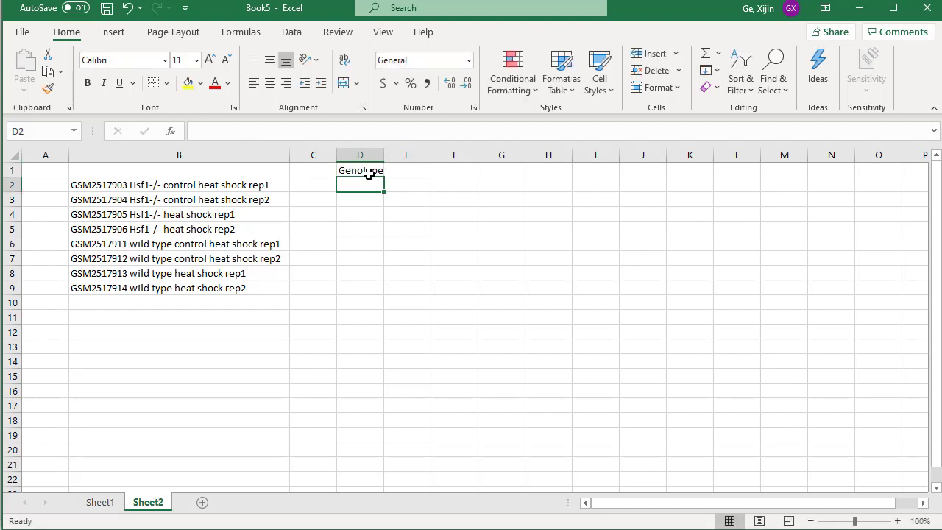
{"action": "type", "text": "Hsf1"}
{"action": "key", "text": "Return"}
{"action": "type", "text": "Hsf1"}
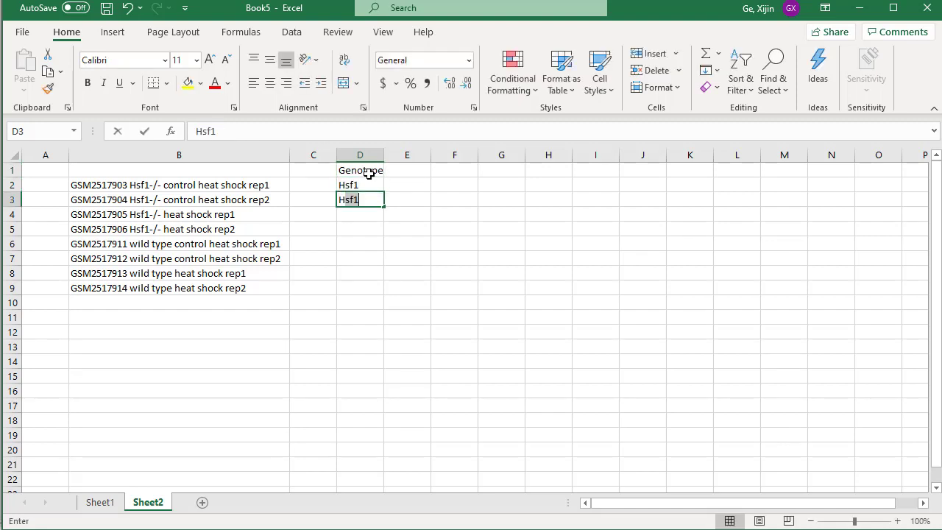
{"action": "key", "text": "Return"}
{"action": "type", "text": "Hsf1"}
{"action": "key", "text": "Return"}
{"action": "type", "text": "Hsf1"}
{"action": "key", "text": "Return"}
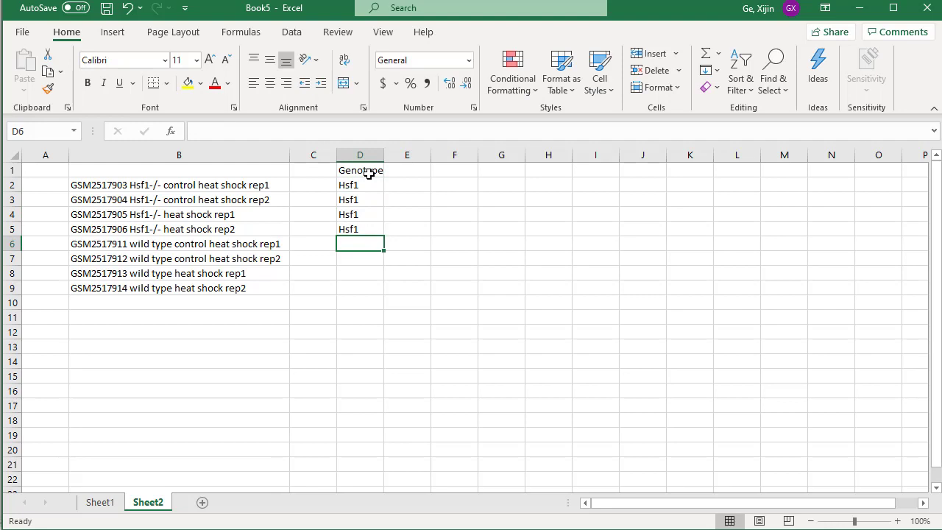
Enter wt as the genotype of the four wild type samples in D6 to D9.
{"action": "type", "text": "W"}
{"action": "key", "text": "Return"}
{"action": "type", "text": "wt"}
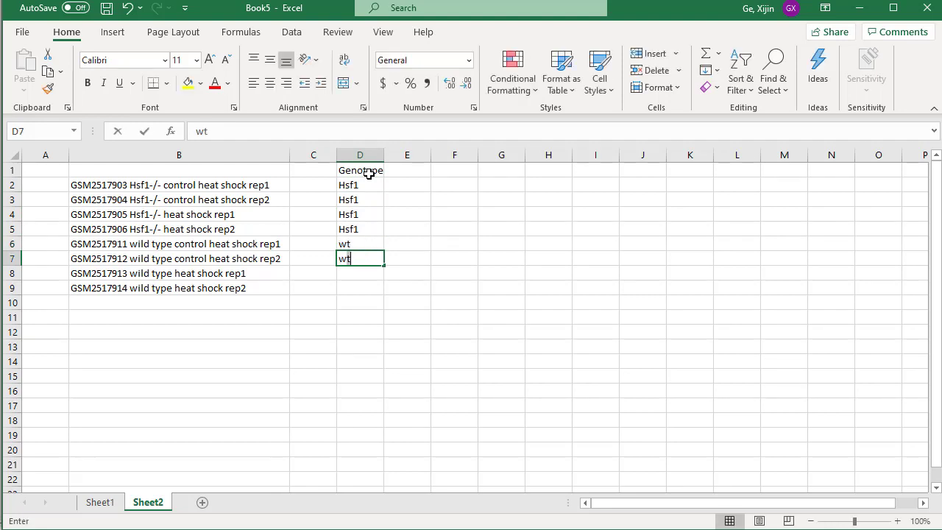
{"action": "key", "text": "Return"}
{"action": "type", "text": "wt"}
{"action": "key", "text": "Return"}
{"action": "type", "text": "wt"}
{"action": "key", "text": "Return"}
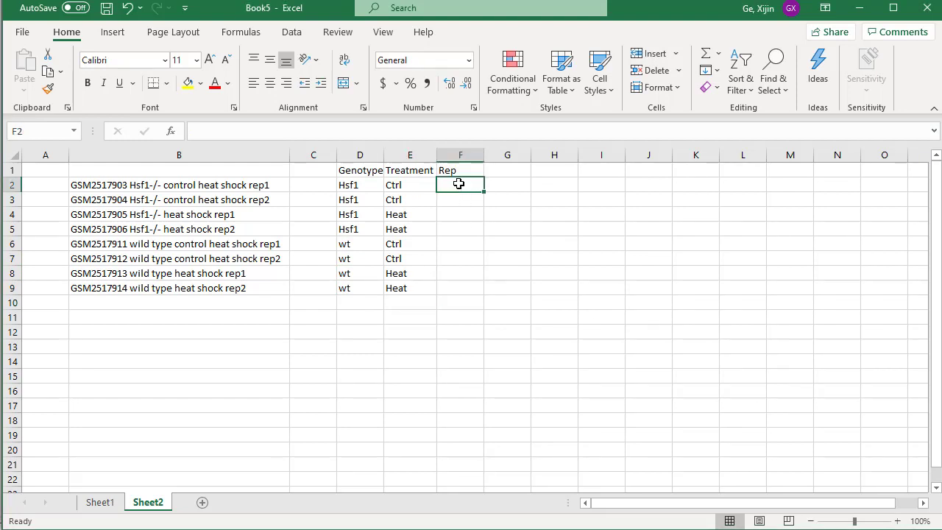
Fill the Rep column from F2 to F9 with alternating replicate numbers 1 and 2.
{"action": "type", "text": "1"}
{"action": "key", "text": "Return"}
{"action": "type", "text": "2"}
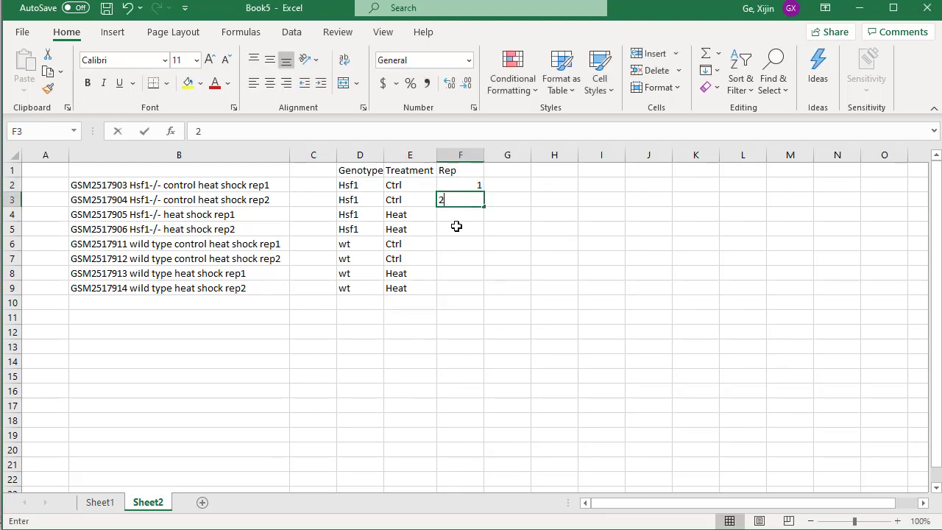
{"action": "key", "text": "Return"}
{"action": "type", "text": "1"}
{"action": "key", "text": "Return"}
{"action": "type", "text": "2"}
{"action": "key", "text": "Return"}
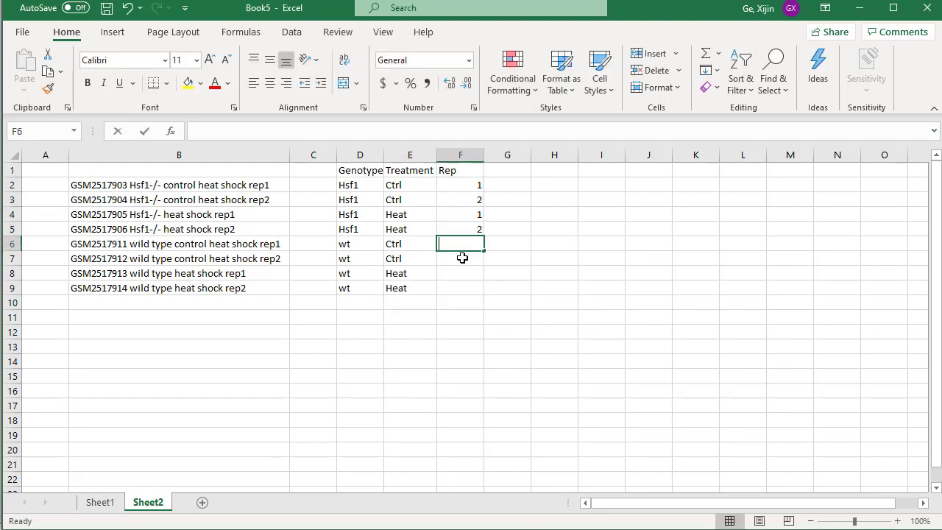
{"action": "type", "text": "1"}
{"action": "key", "text": "Return"}
{"action": "type", "text": "2"}
{"action": "key", "text": "Return"}
{"action": "type", "text": "1"}
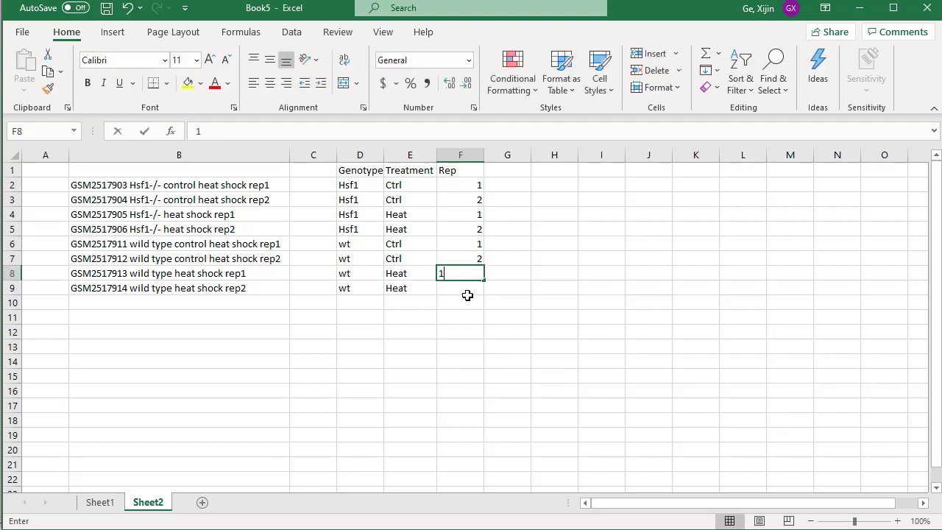
{"action": "key", "text": "Return"}
{"action": "type", "text": "2"}
{"action": "key", "text": "Return"}
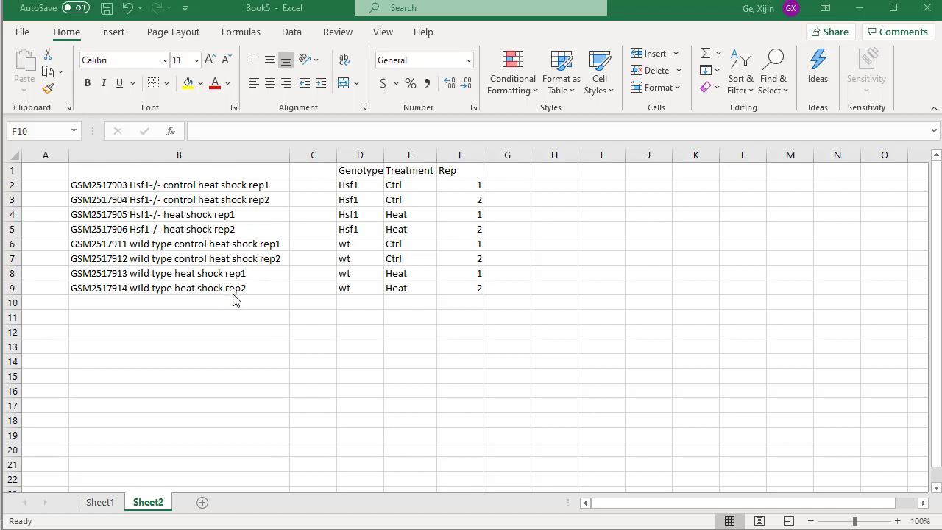
Enter the formula =D2&"_"&E2&"_"&F2 in C2 to join genotype, treatment and replicate into one short name.
{"action": "left_click", "coordinate": [309, 183]}
{"action": "type", "text": "="}
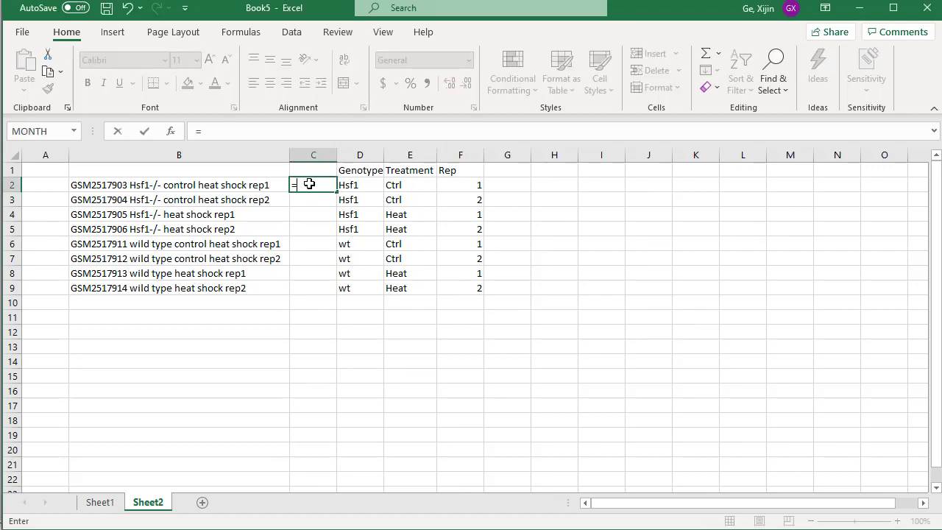
{"action": "key", "text": "Right"}
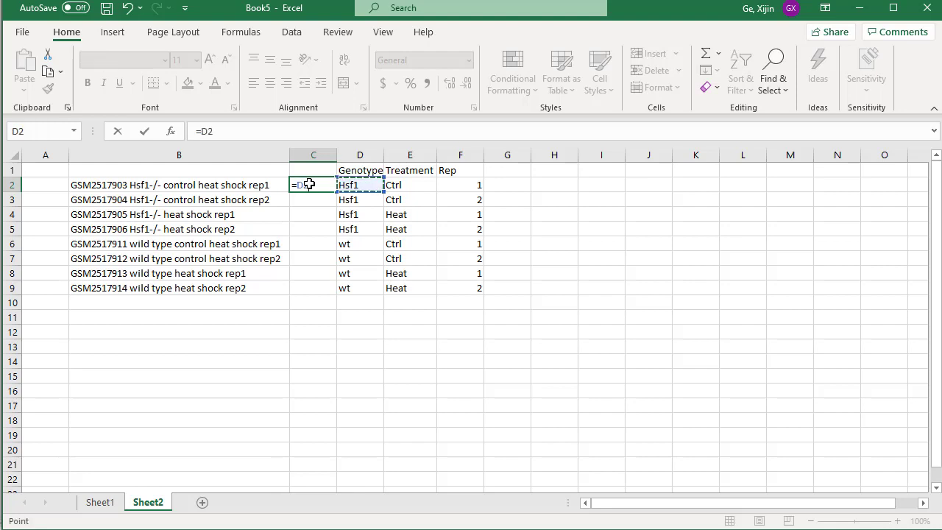
{"action": "type", "text": "&\"_\"&"}
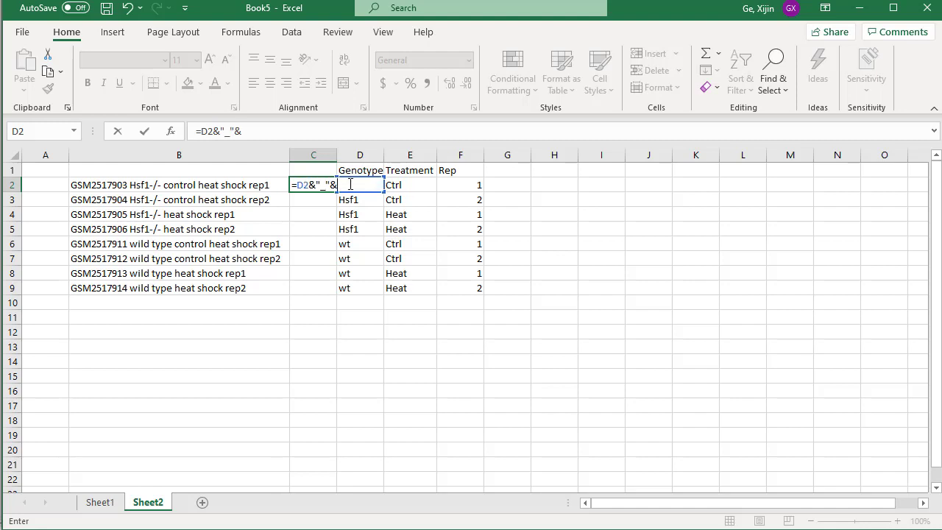
{"action": "left_click", "coordinate": [404, 183]}
{"action": "type", "text": "&\"_\"&"}
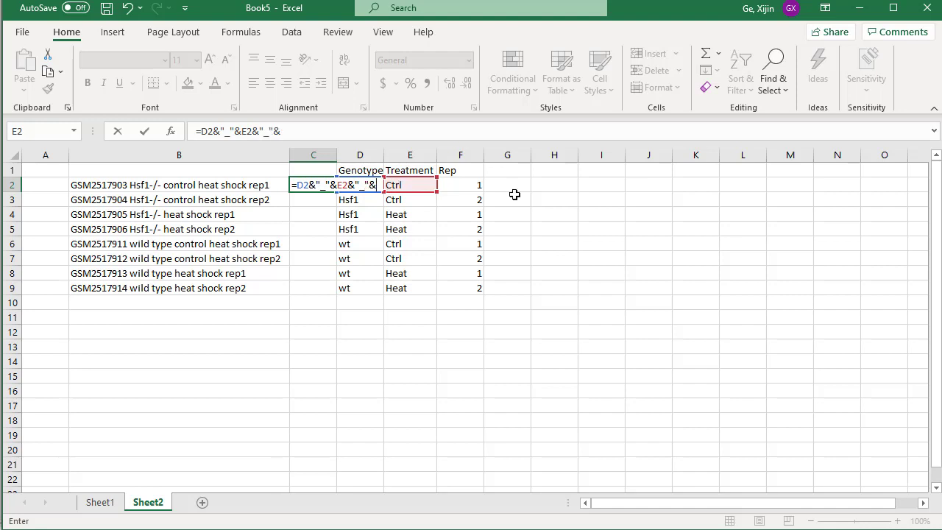
{"action": "left_click", "coordinate": [465, 186]}
{"action": "key", "text": "Return"}
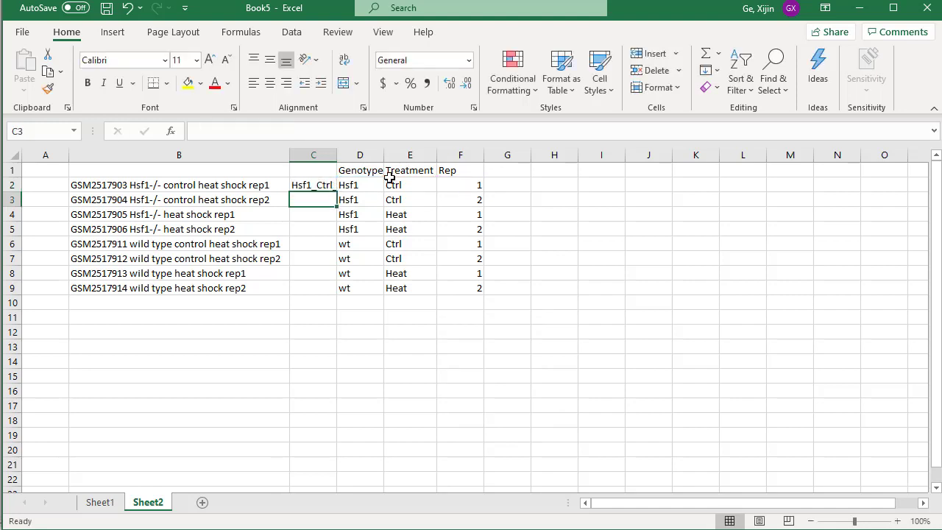
Widen column C to fit the short name and fill the C2 formula down to C9.
{"action": "left_click", "coordinate": [315, 184]}
{"action": "left_click_drag", "start_coordinate": [336, 155], "coordinate": [375, 154]}
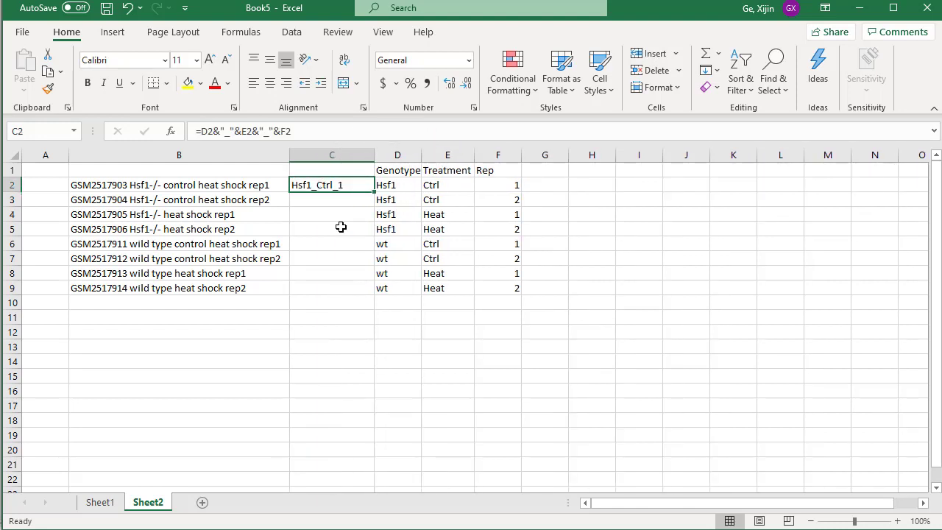
{"action": "double_click", "coordinate": [375, 191]}
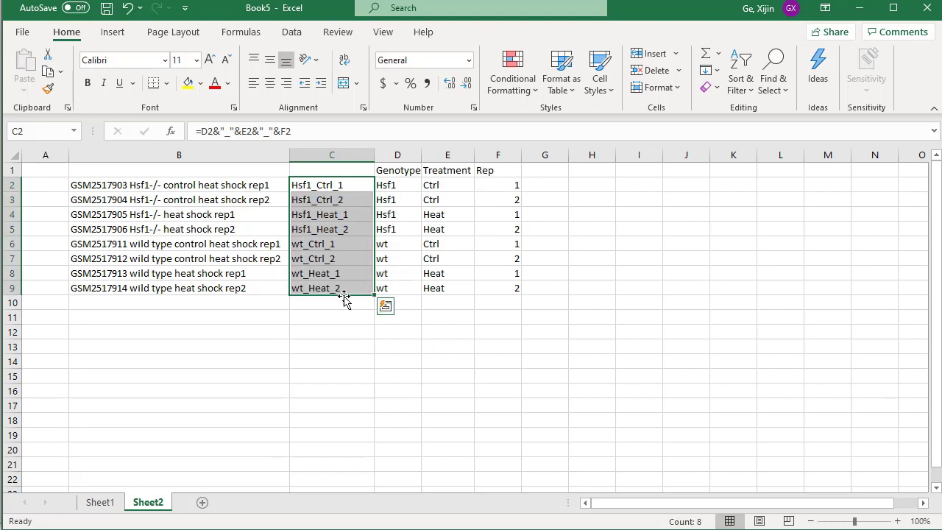
{"action": "key", "text": "alt+Tab"}
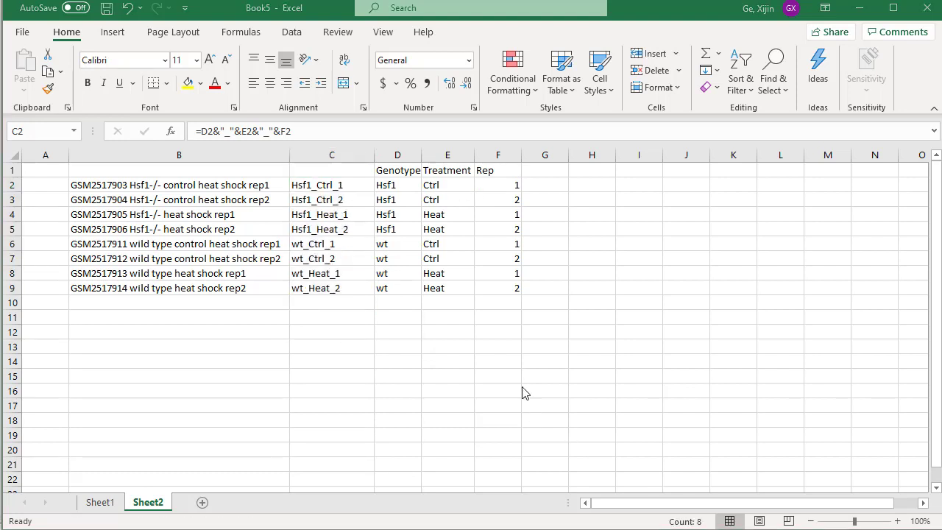
{"action": "left_click", "coordinate": [375, 322]}
{"action": "left_click", "coordinate": [335, 356]}
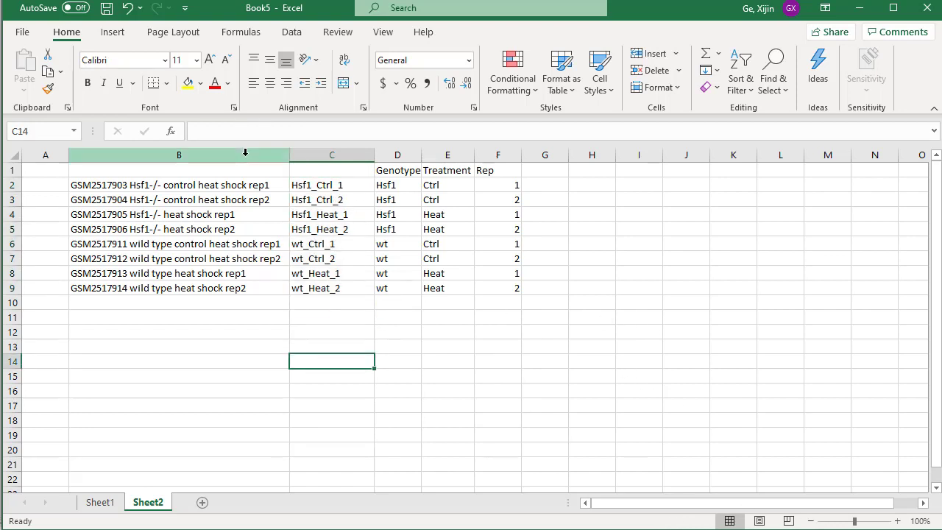
{"action": "left_click", "coordinate": [340, 199]}
{"action": "left_click", "coordinate": [335, 273]}
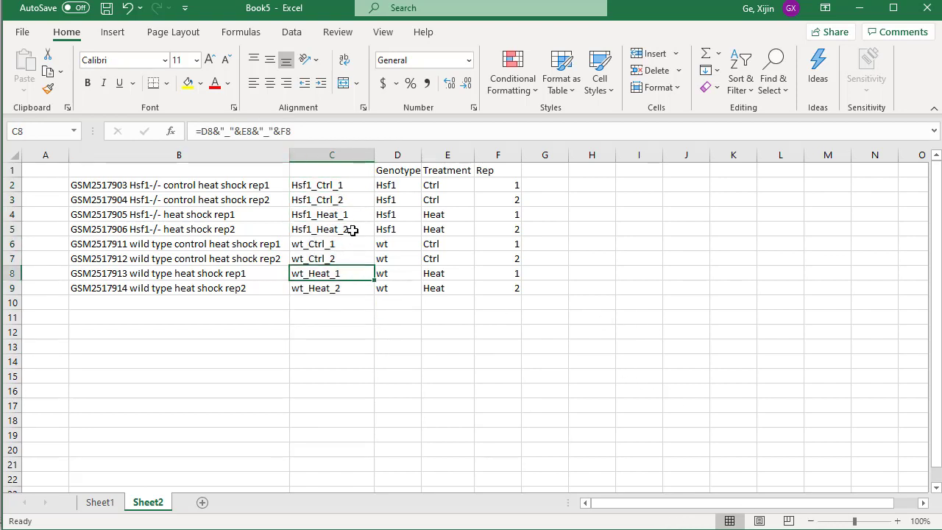
Replace the formulas in column C with their values by pasting the copied column onto itself, and check the cells.
{"action": "left_click", "coordinate": [332, 155]}
{"action": "right_click", "coordinate": [333, 157]}
{"action": "left_click", "coordinate": [375, 189]}
{"action": "right_click", "coordinate": [343, 193]}
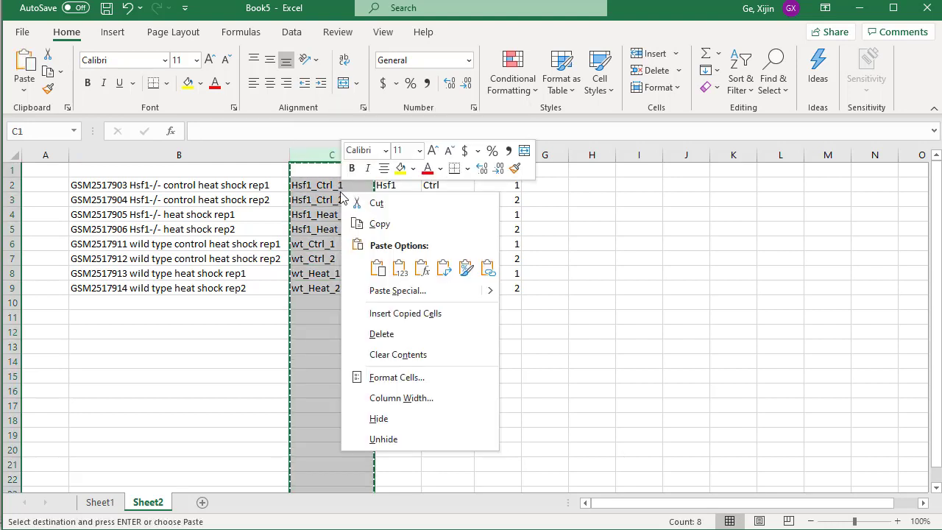
{"action": "left_click", "coordinate": [407, 273]}
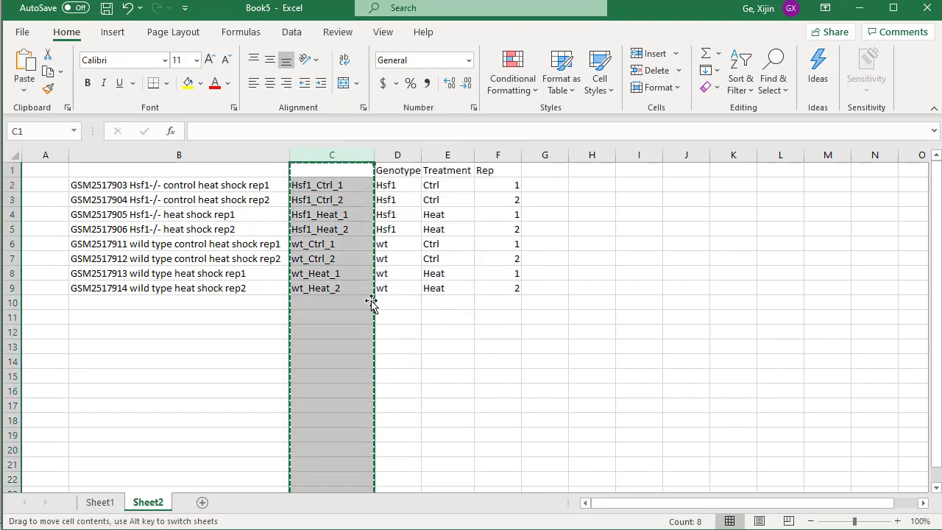
{"action": "left_click", "coordinate": [333, 230]}
{"action": "left_click", "coordinate": [325, 172]}
{"action": "left_click", "coordinate": [329, 218]}
{"action": "left_click", "coordinate": [326, 276]}
{"action": "left_click", "coordinate": [347, 299]}
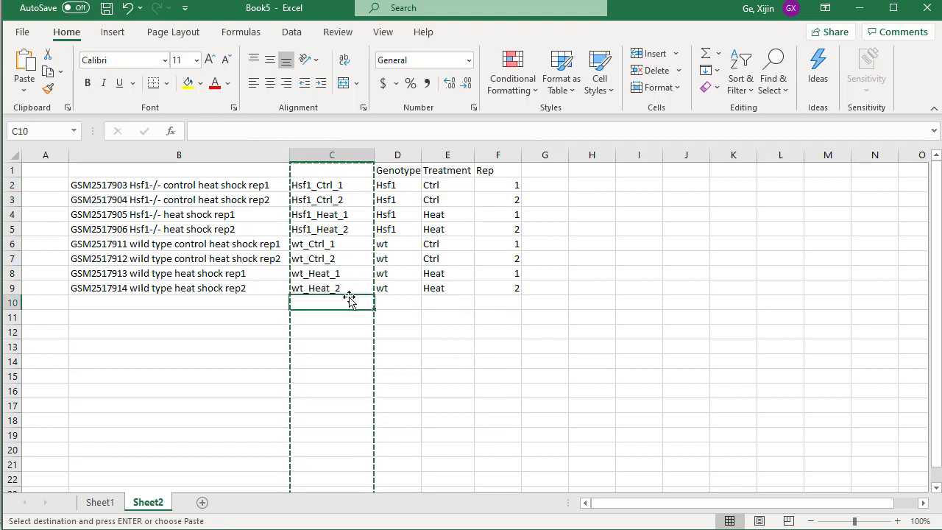
Copy the short names in C2:C9 and paste them transposed from B1 over the headers of GSE95602_gene_level (3).csv.
{"action": "left_click_drag", "start_coordinate": [351, 288], "coordinate": [339, 189]}
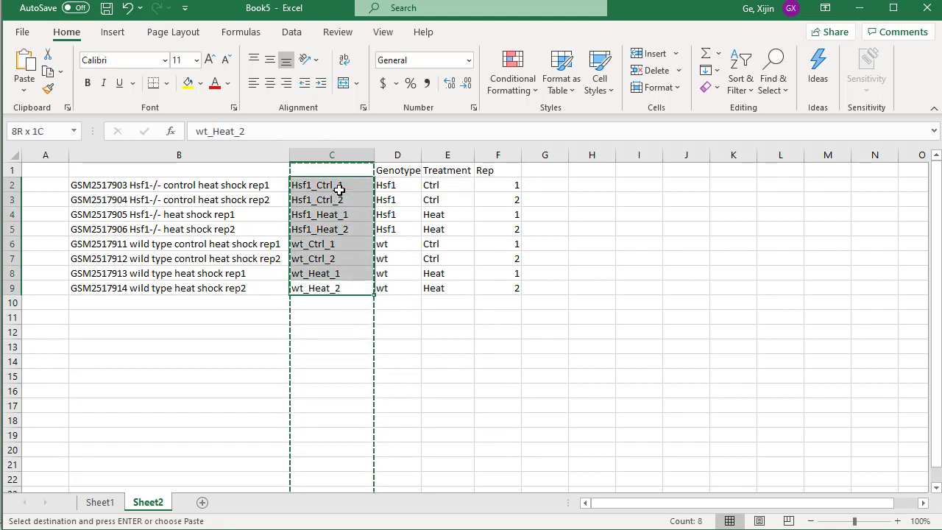
{"action": "right_click", "coordinate": [341, 189]}
{"action": "left_click", "coordinate": [404, 224]}
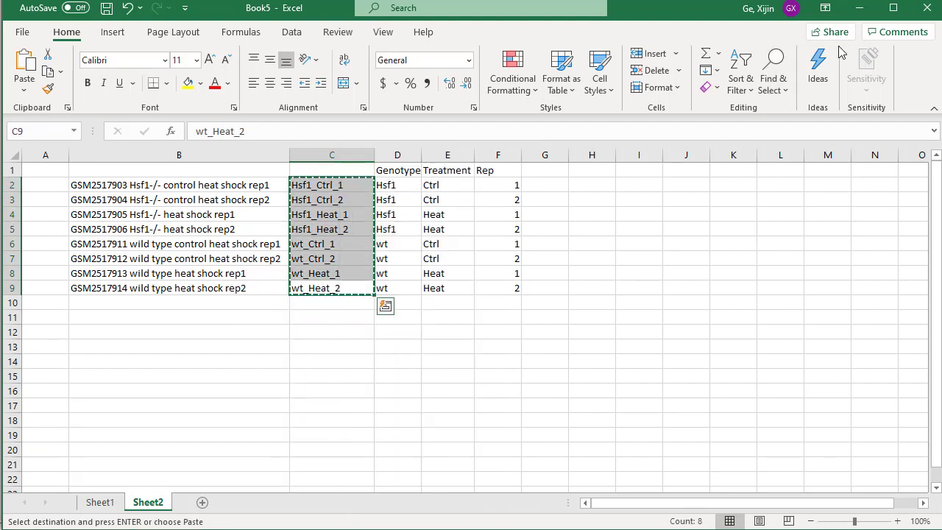
{"action": "left_click", "coordinate": [863, 14]}
{"action": "left_click", "coordinate": [356, 272]}
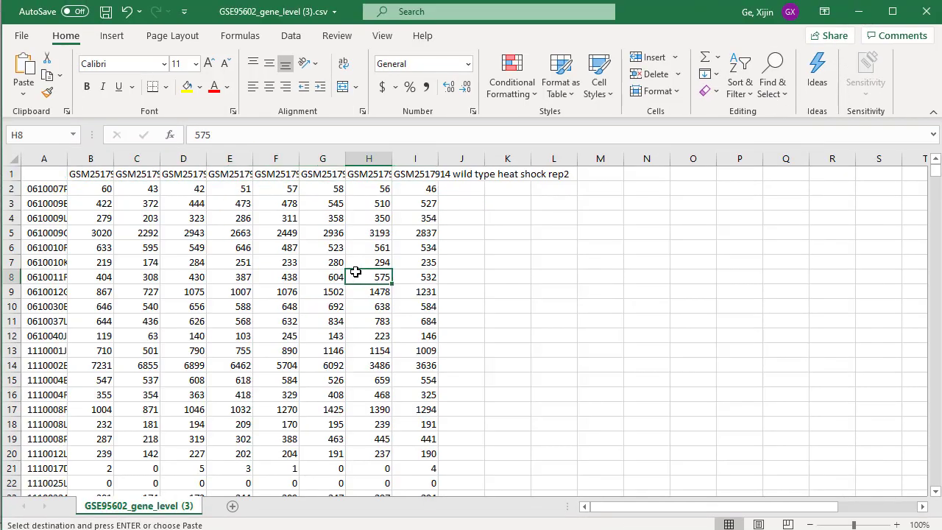
{"action": "right_click", "coordinate": [88, 173]}
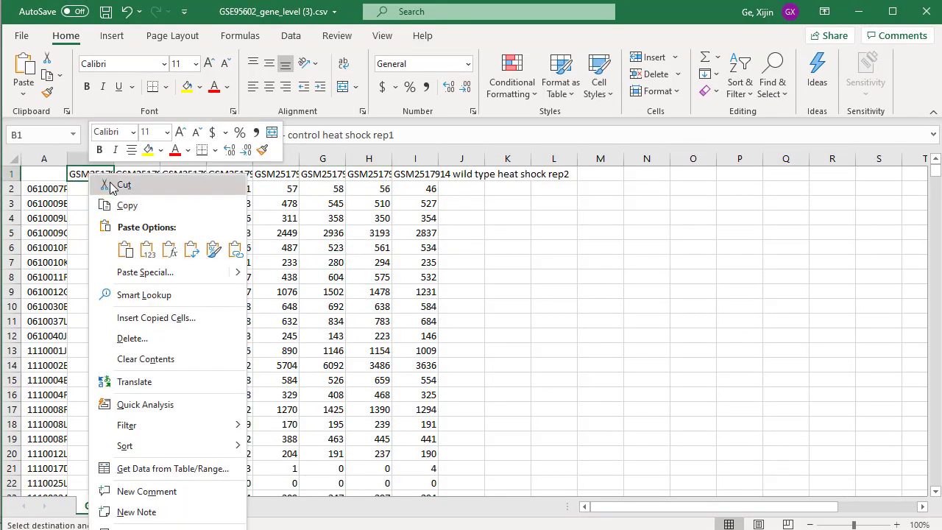
{"action": "left_click", "coordinate": [192, 252]}
{"action": "left_click", "coordinate": [600, 365]}
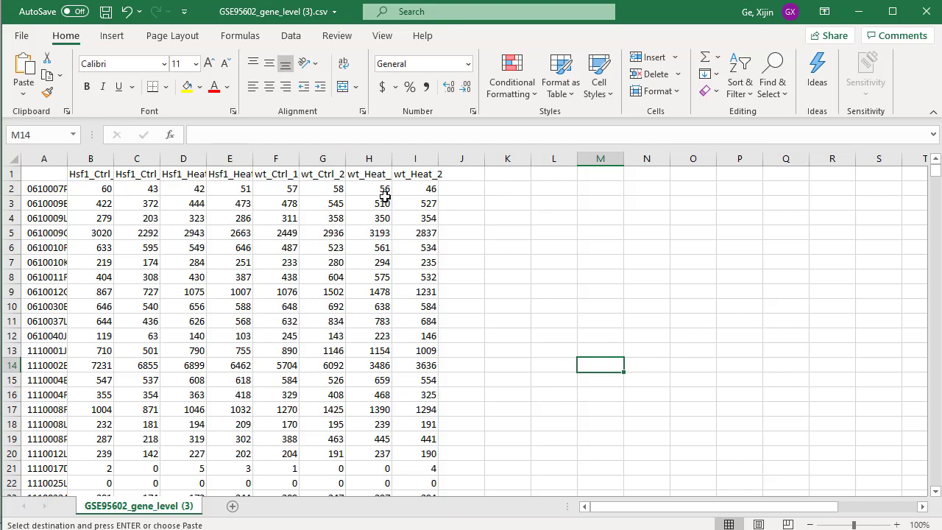
Check the short sample names in row 1 and save the count table as GSE95602_gene_level.csv in the demo folder.
{"action": "left_click", "coordinate": [423, 175]}
{"action": "left_click", "coordinate": [359, 175]}
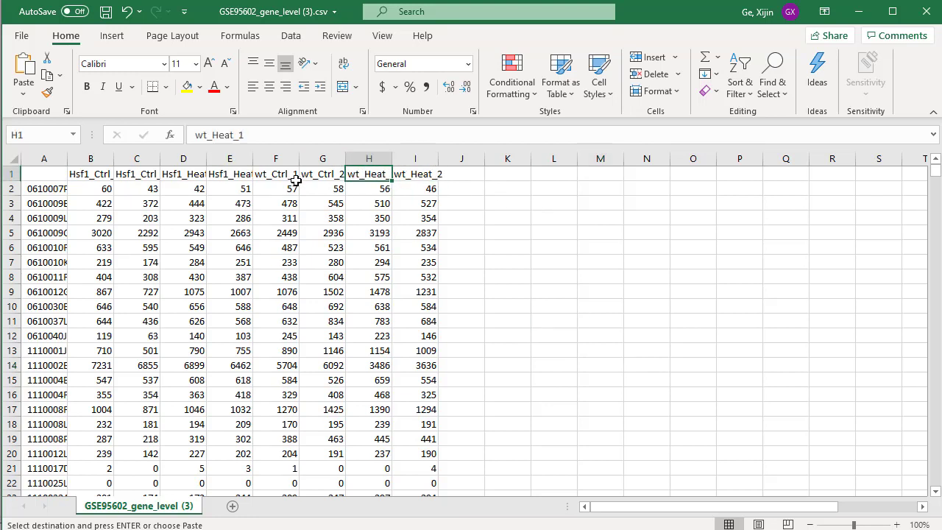
{"action": "left_click", "coordinate": [293, 175]}
{"action": "left_click", "coordinate": [242, 174]}
{"action": "left_click", "coordinate": [202, 174]}
{"action": "left_click", "coordinate": [128, 171]}
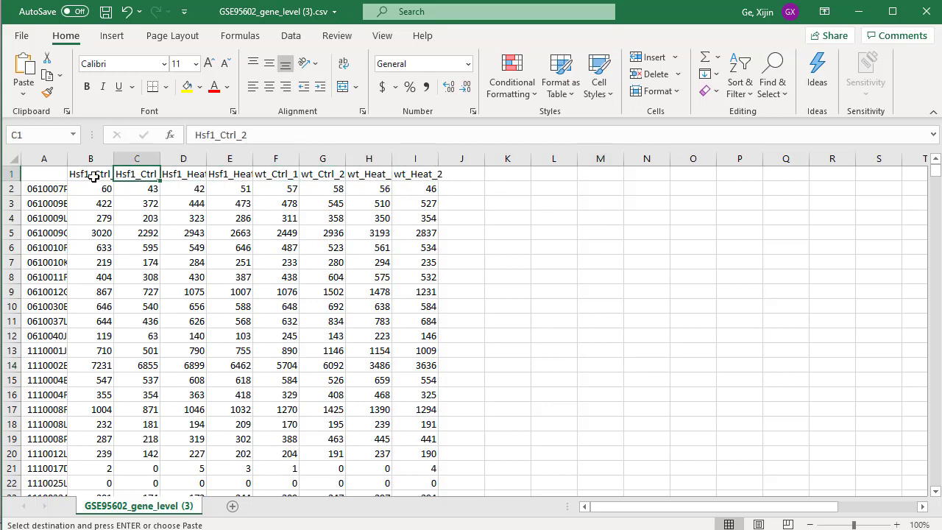
{"action": "left_click", "coordinate": [85, 174]}
{"action": "left_click", "coordinate": [419, 229]}
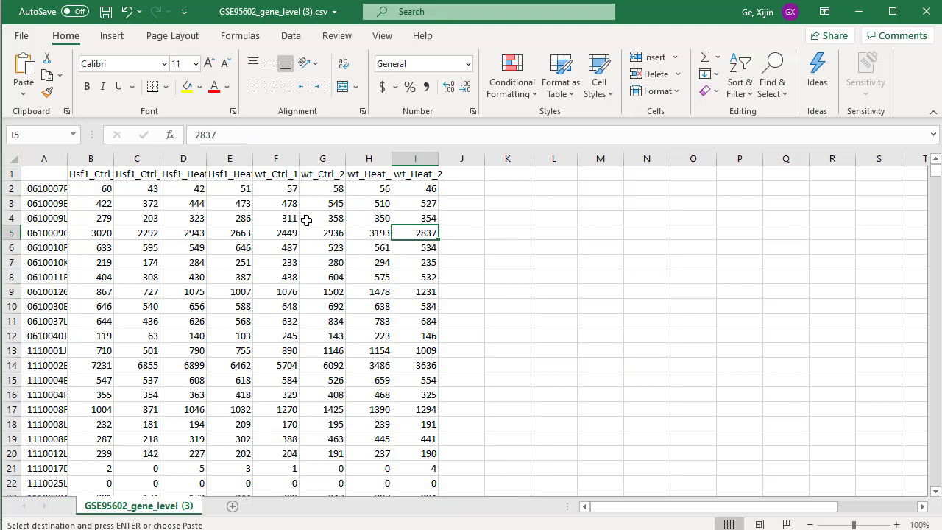
{"action": "left_click", "coordinate": [22, 36]}
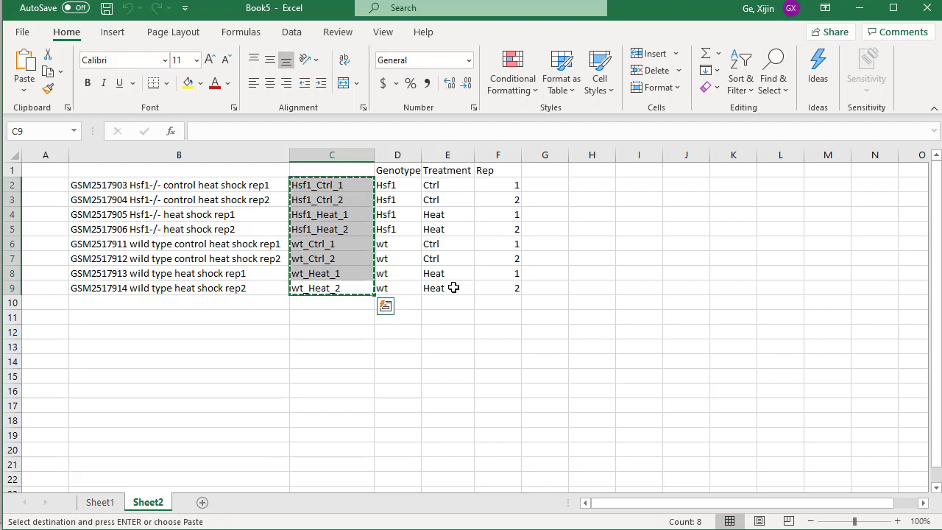
Copy the short names, Genotype and Treatment columns (C1:E9) from Book5 and paste them transposed at A1 of a new blank workbook.
{"action": "left_click_drag", "start_coordinate": [449, 288], "coordinate": [319, 174]}
{"action": "right_click", "coordinate": [370, 205]}
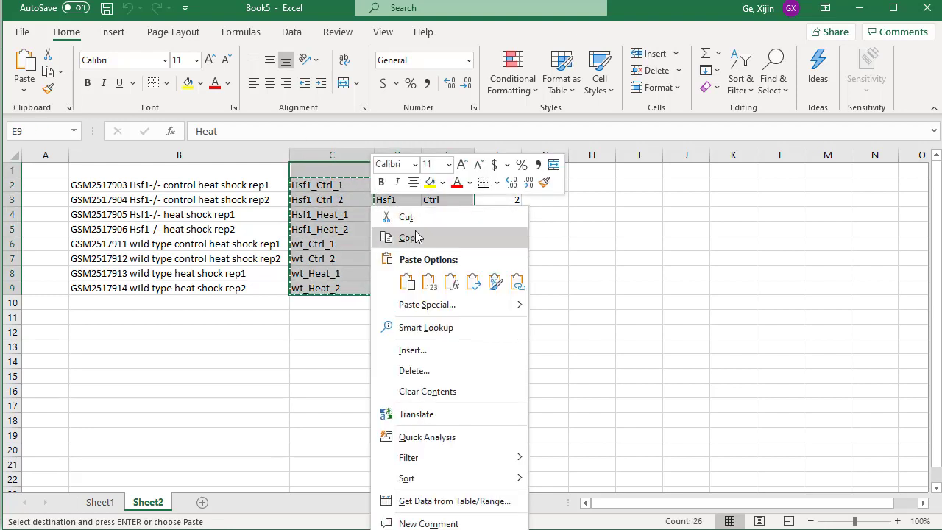
{"action": "left_click", "coordinate": [407, 237]}
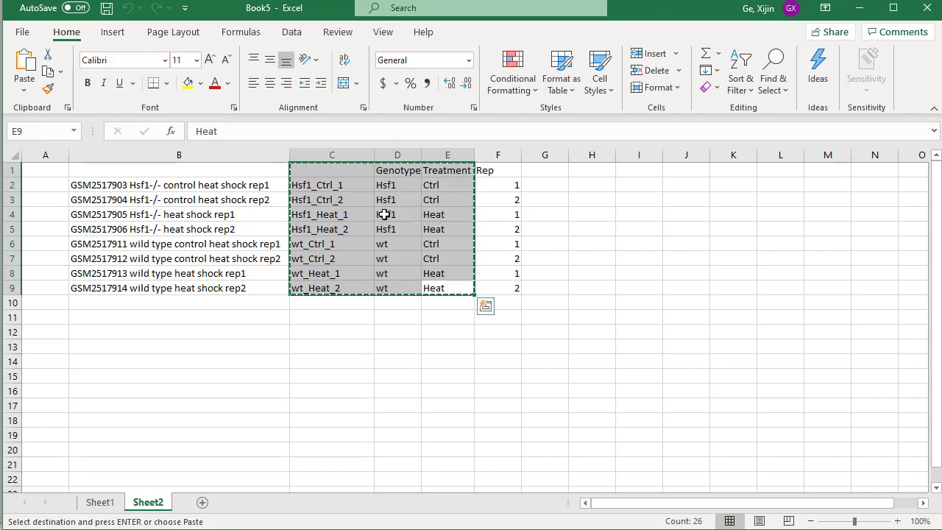
{"action": "left_click", "coordinate": [26, 33]}
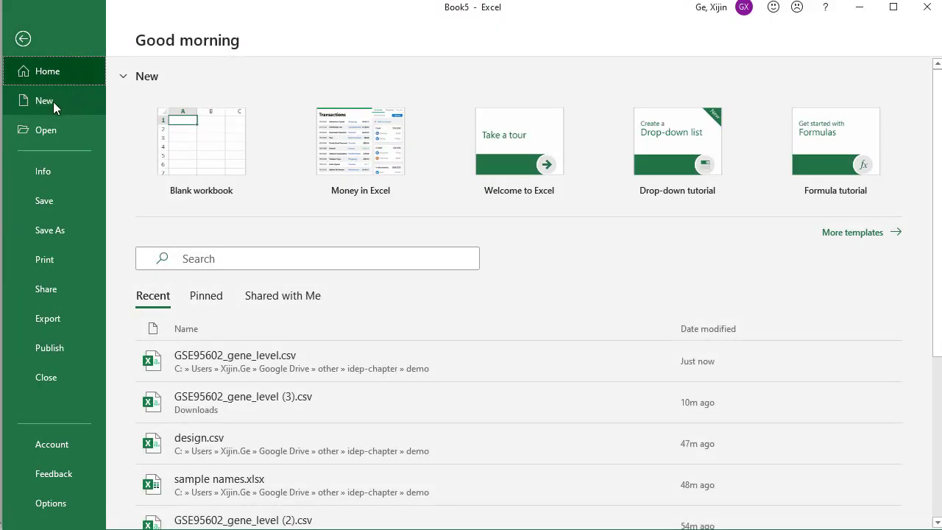
{"action": "left_click", "coordinate": [52, 101]}
{"action": "left_click", "coordinate": [206, 154]}
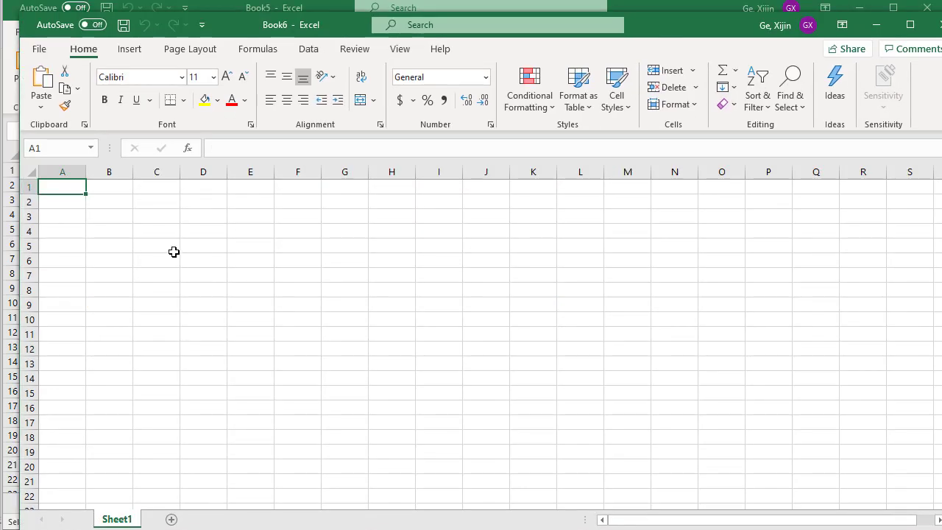
{"action": "right_click", "coordinate": [68, 186]}
{"action": "left_click", "coordinate": [170, 262]}
{"action": "left_click", "coordinate": [580, 364]}
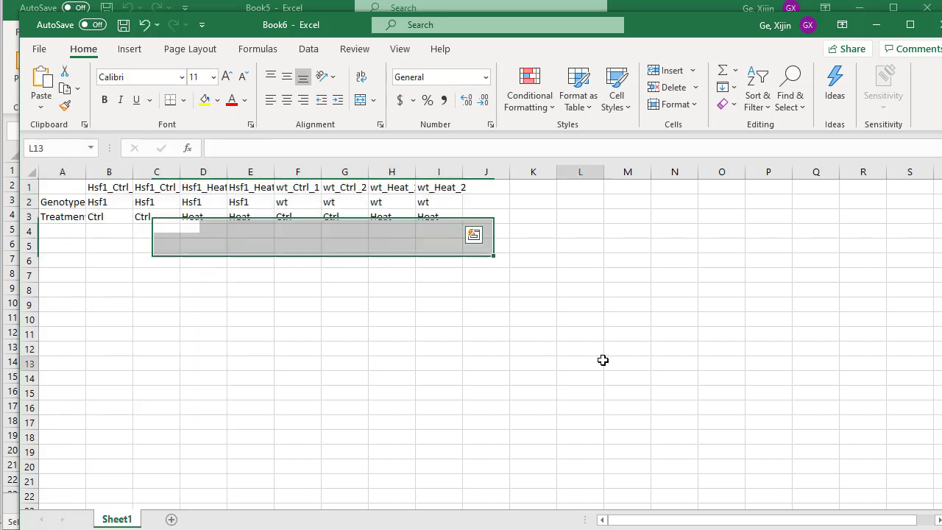
Fit the widths of columns A to I in the new workbook to their contents.
{"action": "double_click", "coordinate": [88, 174]}
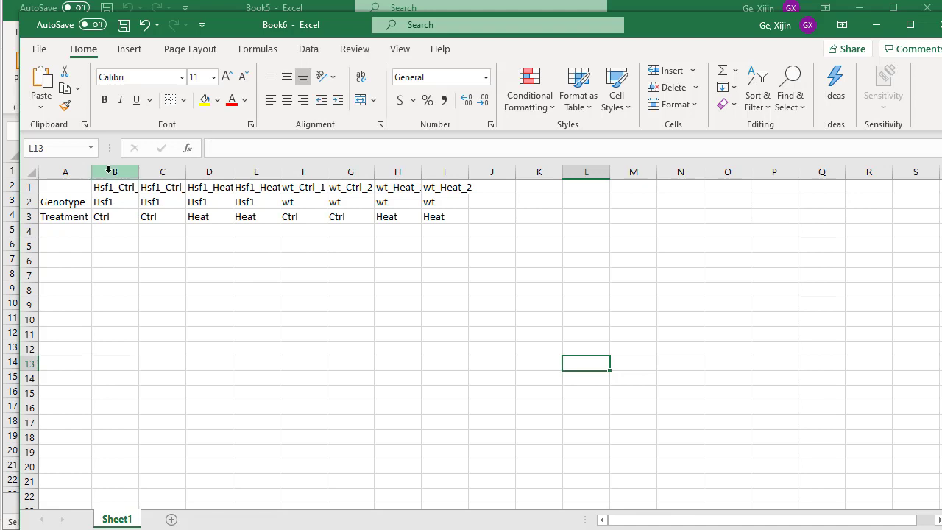
{"action": "left_click_drag", "start_coordinate": [115, 171], "coordinate": [422, 184]}
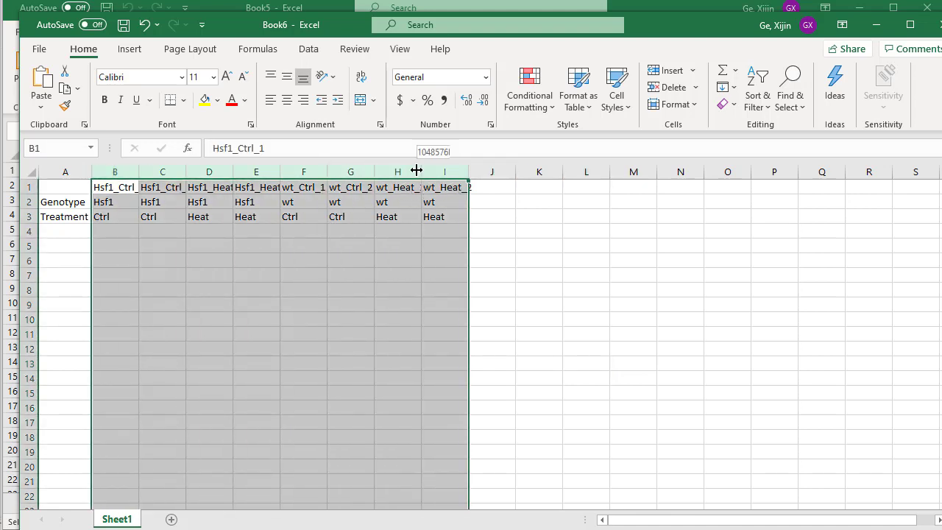
{"action": "double_click", "coordinate": [421, 171]}
{"action": "left_click", "coordinate": [384, 286]}
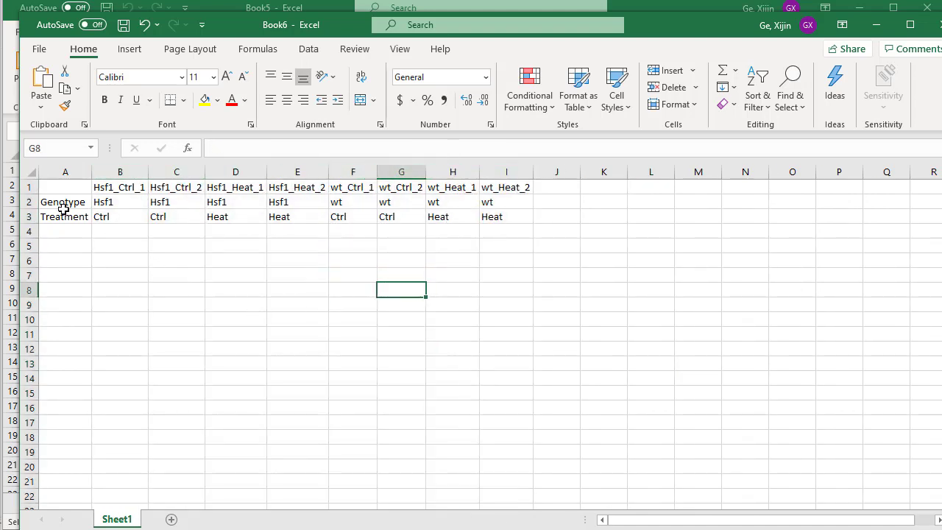
{"action": "left_click_drag", "start_coordinate": [120, 173], "coordinate": [494, 290]}
{"action": "left_click", "coordinate": [496, 303]}
{"action": "left_click_drag", "start_coordinate": [494, 195], "coordinate": [120, 186]}
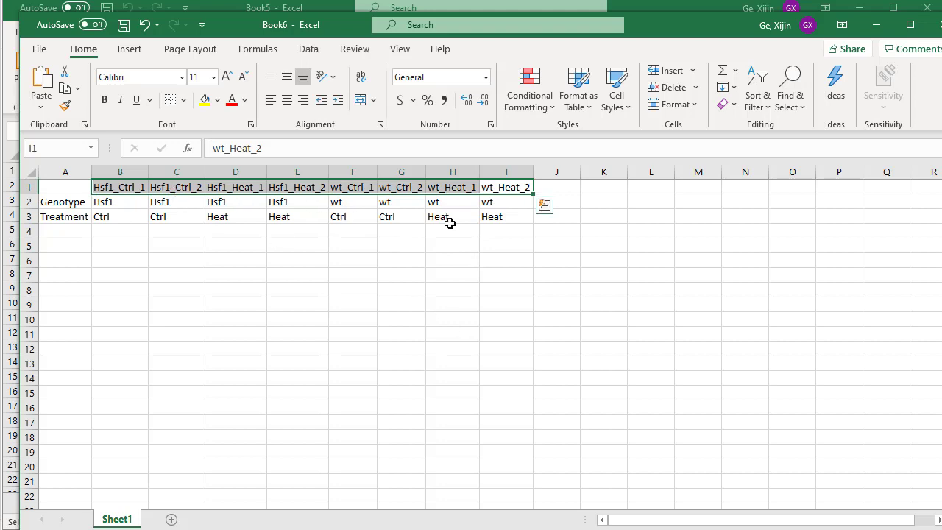
{"action": "left_click", "coordinate": [233, 306]}
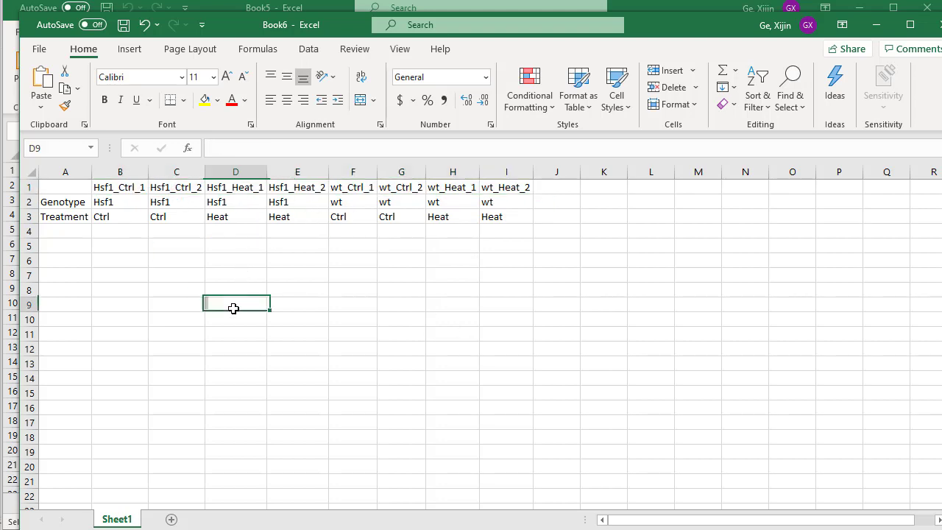
Save the new workbook as design in CSV (Comma delimited) format in the demo folder, replace the existing file, and return to Book5.
{"action": "left_click", "coordinate": [39, 48]}
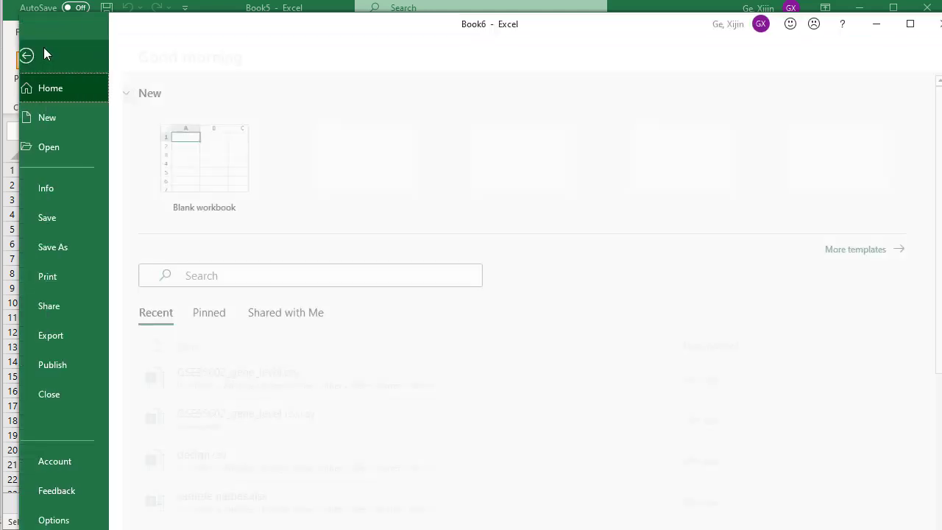
{"action": "left_click", "coordinate": [79, 242]}
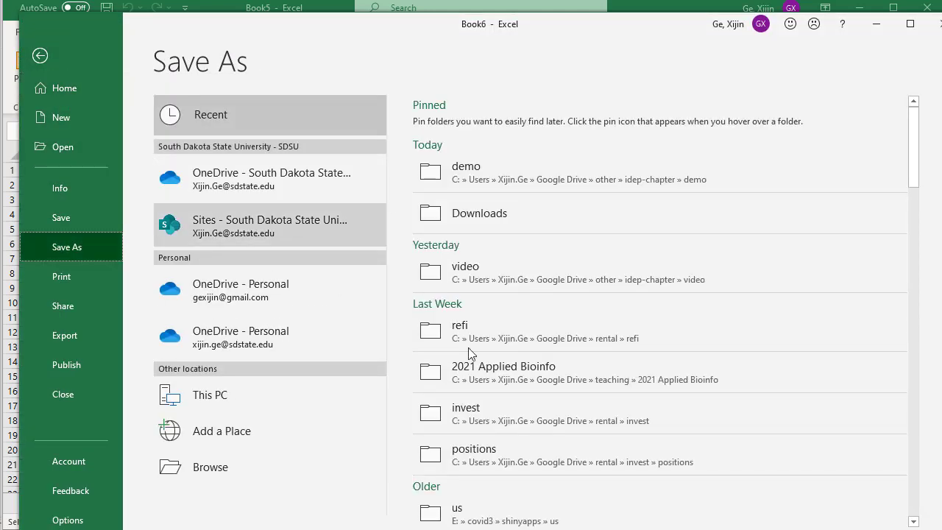
{"action": "left_click", "coordinate": [466, 169]}
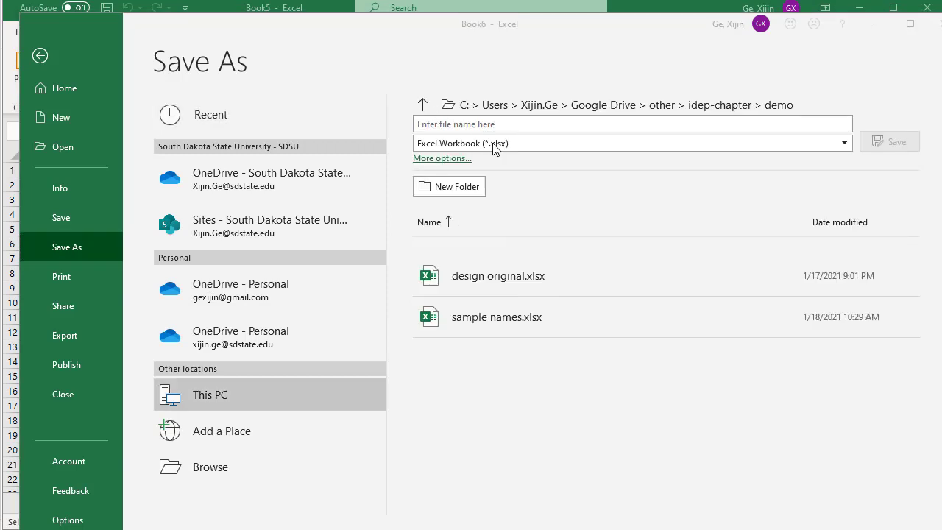
{"action": "left_click", "coordinate": [531, 142]}
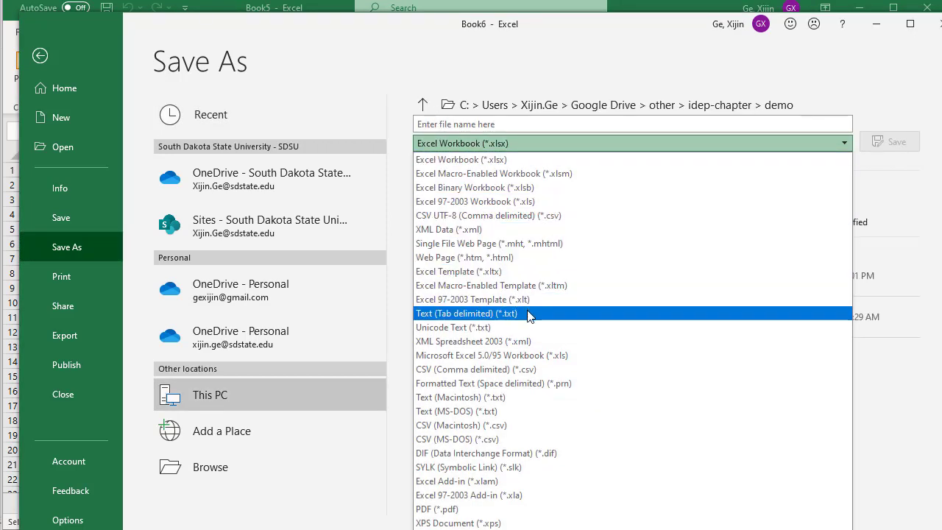
{"action": "left_click", "coordinate": [530, 369]}
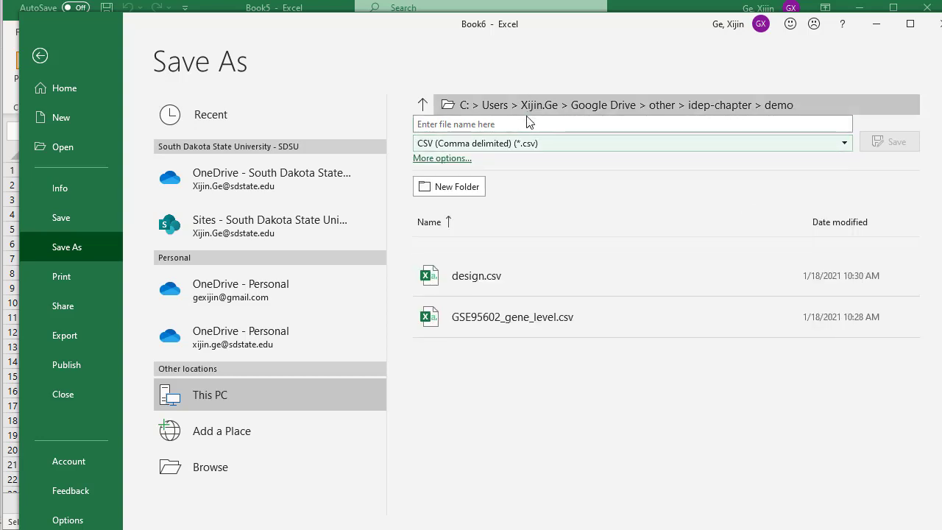
{"action": "left_click", "coordinate": [514, 273]}
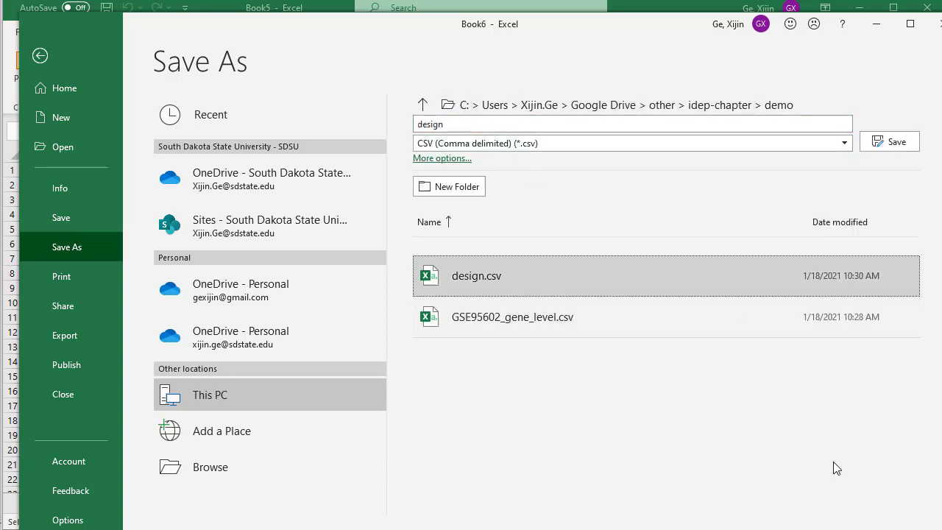
{"action": "left_click", "coordinate": [879, 141]}
{"action": "left_click", "coordinate": [632, 369]}
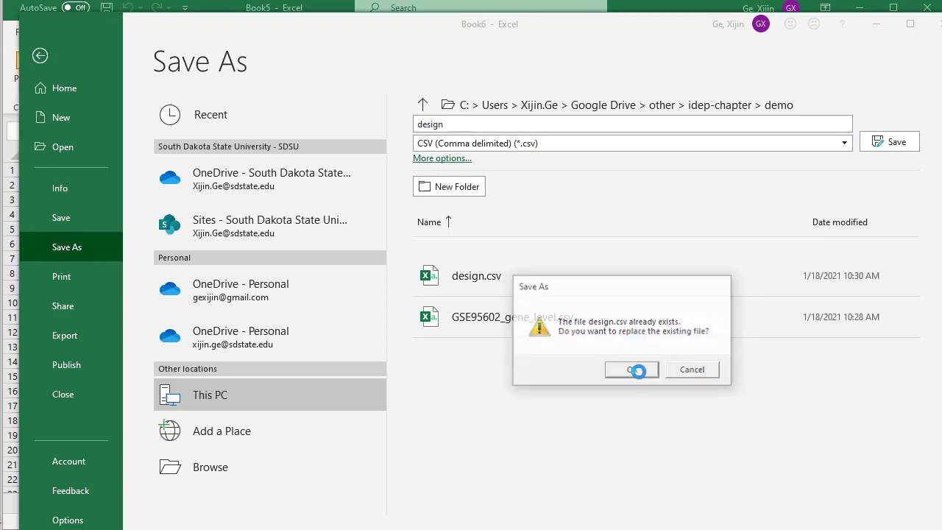
{"action": "key", "text": "alt+Tab"}
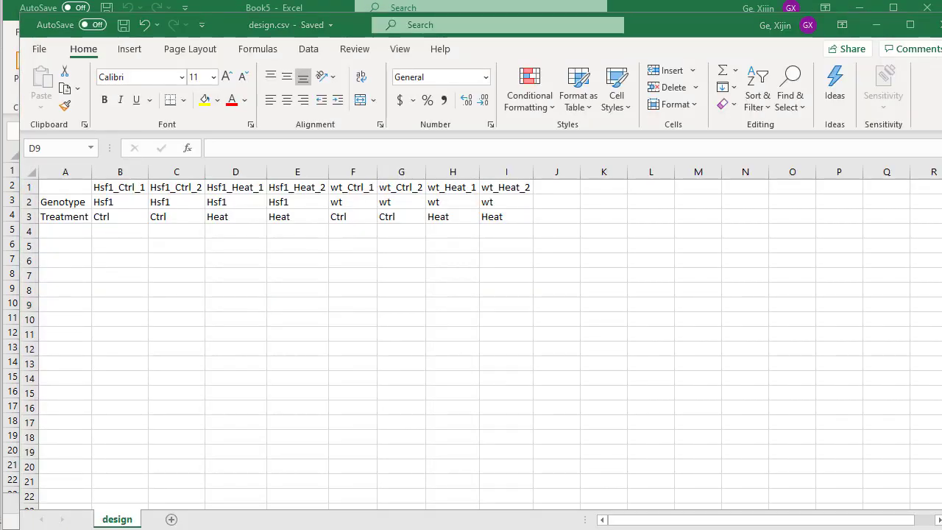
{"action": "left_click", "coordinate": [940, 27]}
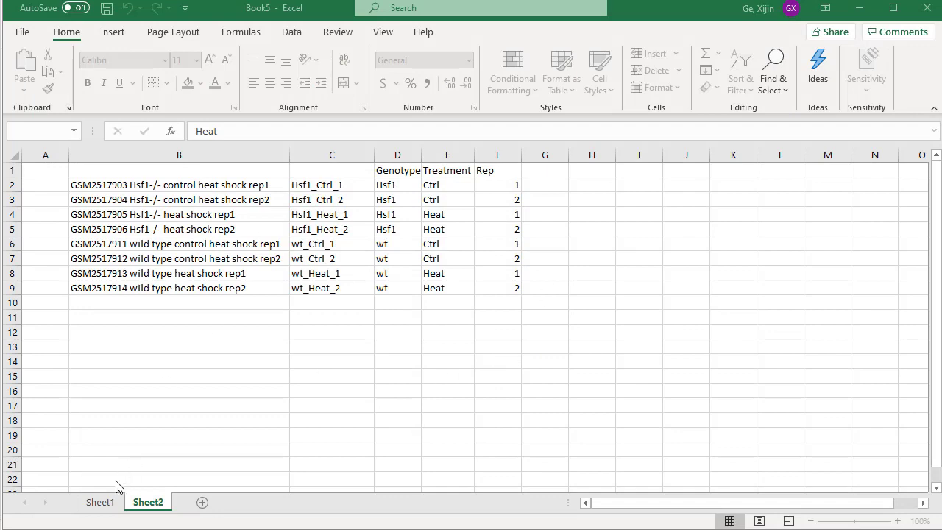
Compare the full sample list on Sheet1 with the short names and Genotype, Treatment and Rep columns on Sheet2.
{"action": "left_click", "coordinate": [101, 505]}
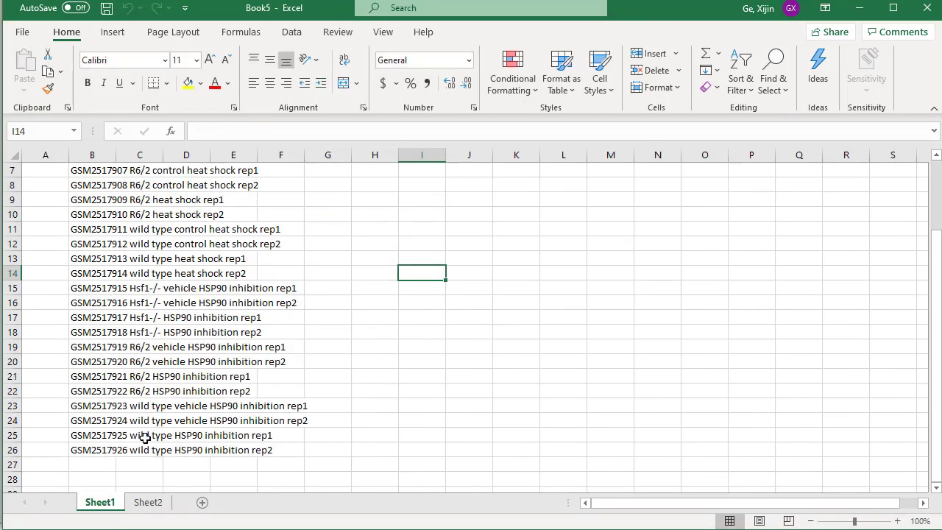
{"action": "left_click", "coordinate": [154, 503]}
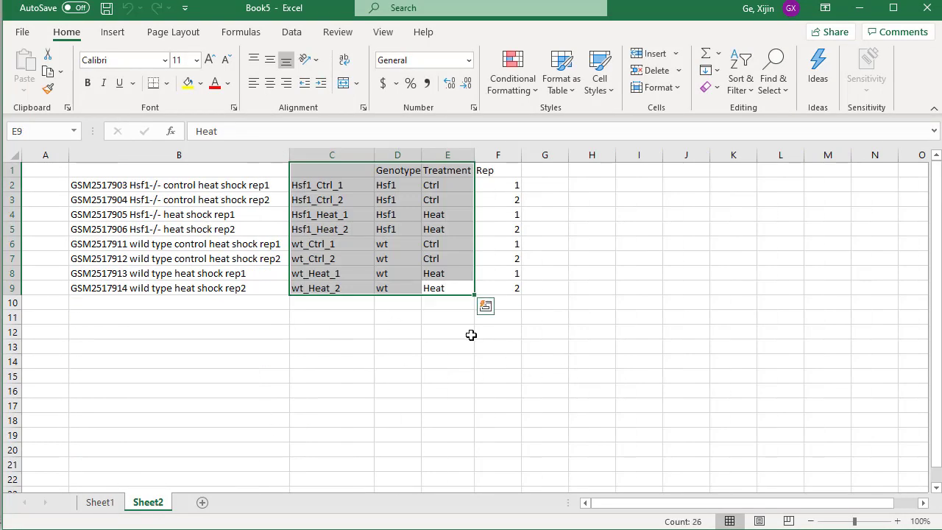
{"action": "left_click", "coordinate": [369, 332]}
{"action": "left_click", "coordinate": [331, 170]}
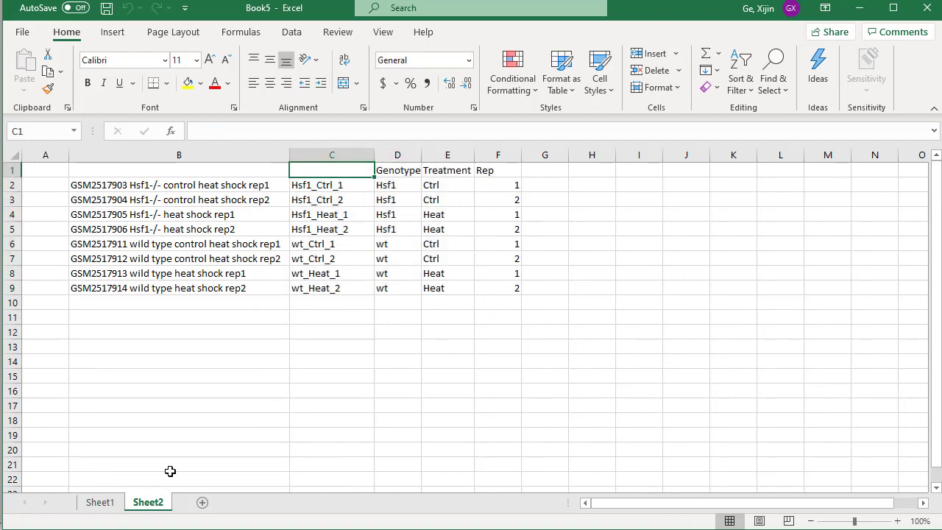
{"action": "left_click", "coordinate": [93, 504]}
{"action": "left_click", "coordinate": [147, 503]}
{"action": "left_click", "coordinate": [97, 505]}
{"action": "left_click", "coordinate": [163, 507]}
{"action": "left_click", "coordinate": [321, 361]}
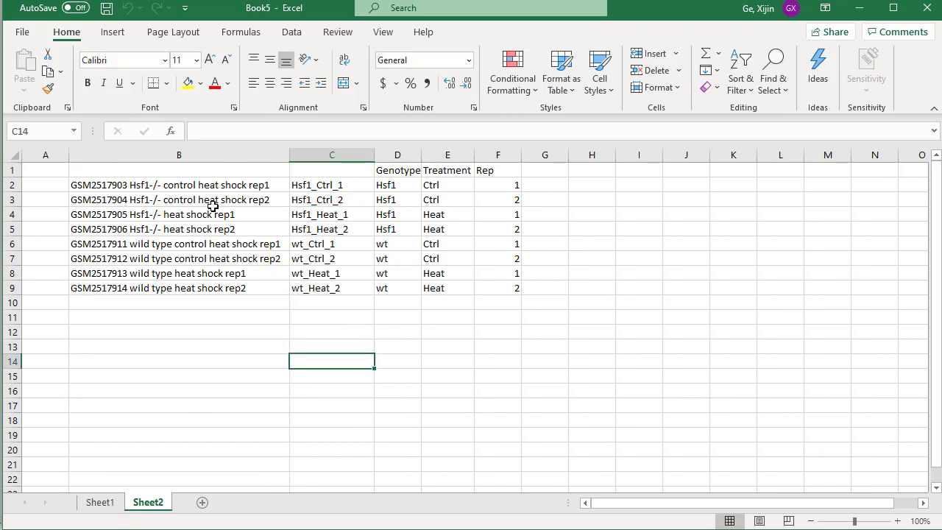
Save Book5 as the Excel workbook sample names.xlsx in the demo folder, replacing the existing file.
{"action": "left_click", "coordinate": [23, 38]}
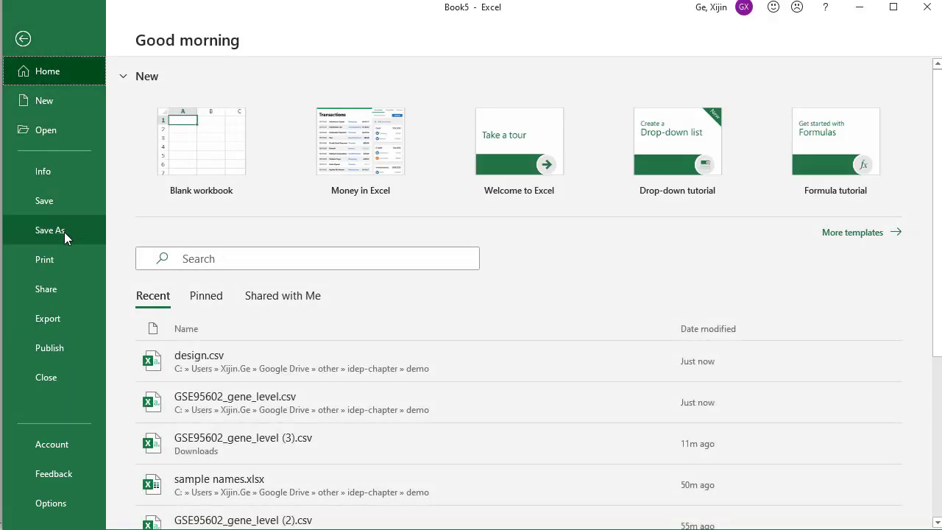
{"action": "left_click", "coordinate": [64, 232]}
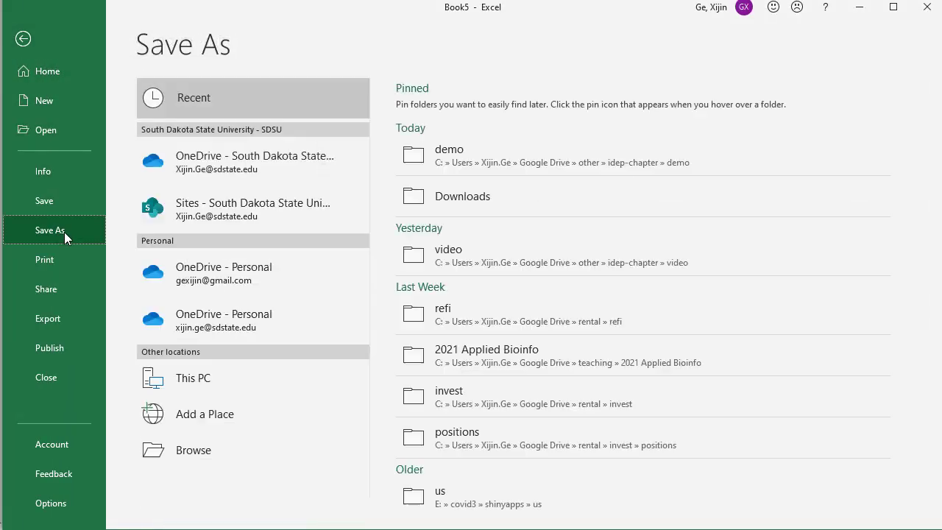
{"action": "left_click", "coordinate": [472, 156]}
{"action": "left_click", "coordinate": [518, 302]}
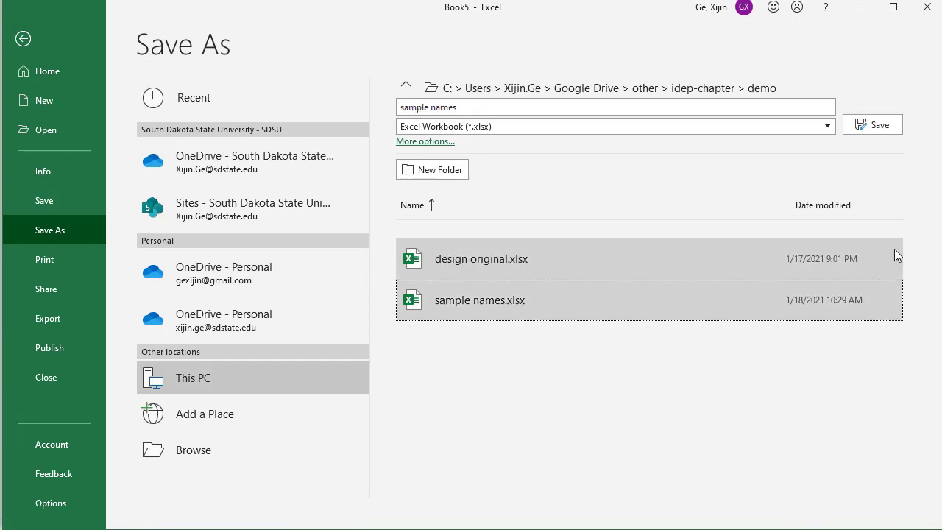
{"action": "left_click", "coordinate": [868, 125]}
{"action": "left_click", "coordinate": [632, 375]}
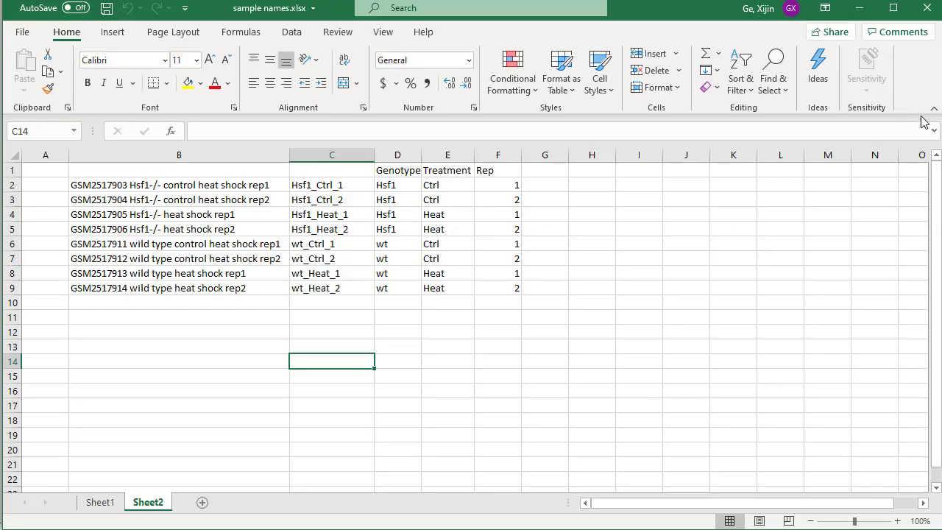
Switch to iDEP in the browser and upload GSE95602_gene_level.csv from the demo folder as the expression data.
{"action": "left_click", "coordinate": [500, 452]}
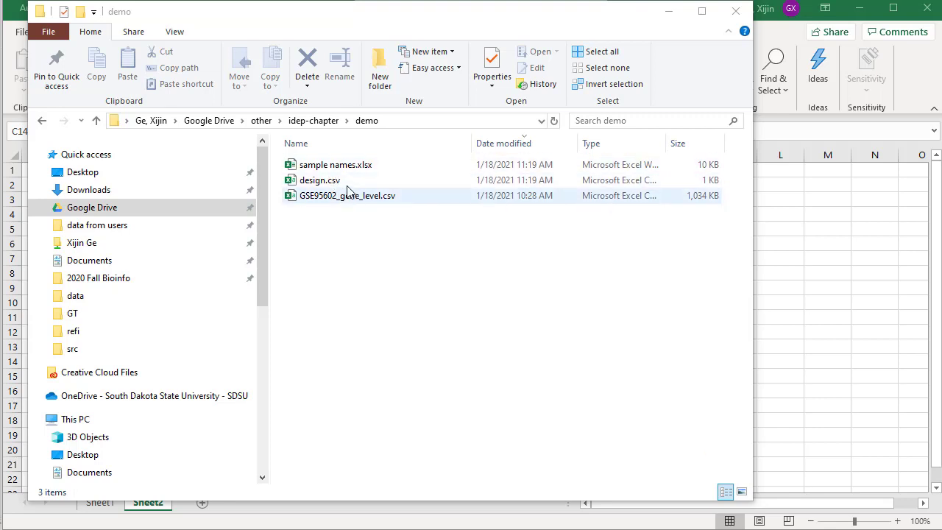
{"action": "key", "text": "alt+Tab"}
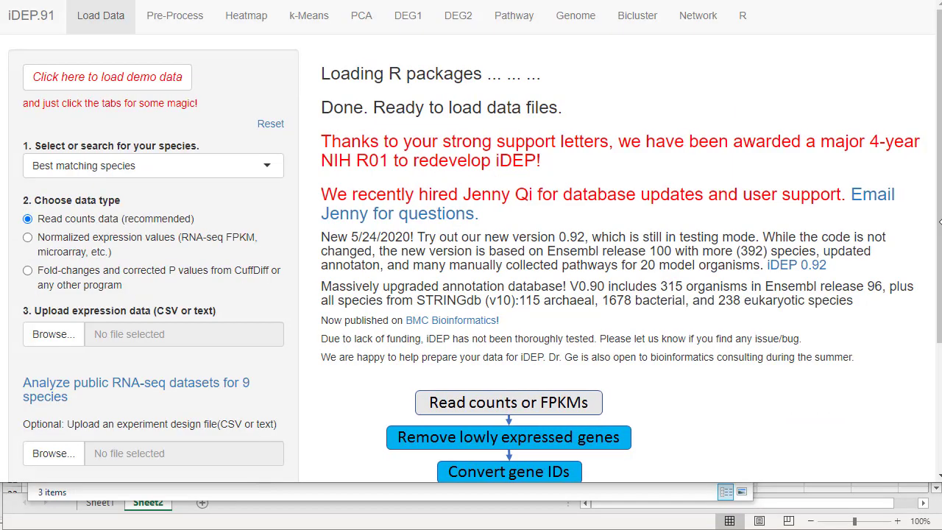
{"action": "left_click_drag", "start_coordinate": [941, 221], "coordinate": [938, 222]}
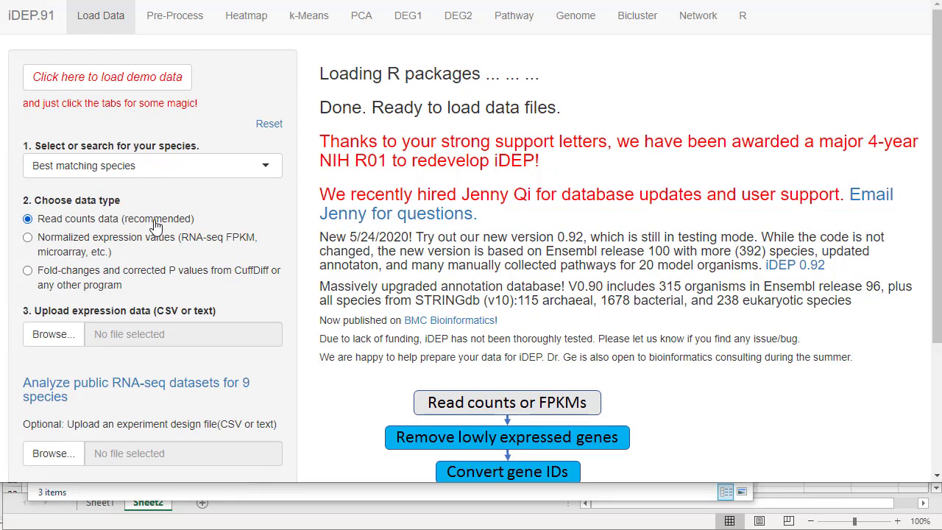
{"action": "scroll", "coordinate": [104, 212], "scroll_direction": "down", "scroll_amount": 2}
{"action": "left_click", "coordinate": [55, 187]}
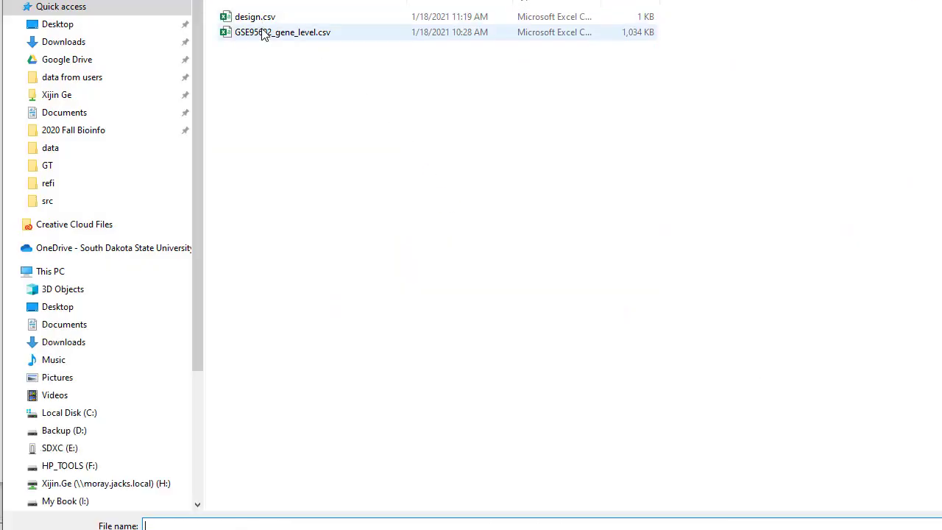
{"action": "double_click", "coordinate": [263, 33]}
Upload design.csv as the optional experiment design file and check the loaded design and count tables.
{"action": "left_click", "coordinate": [55, 318]}
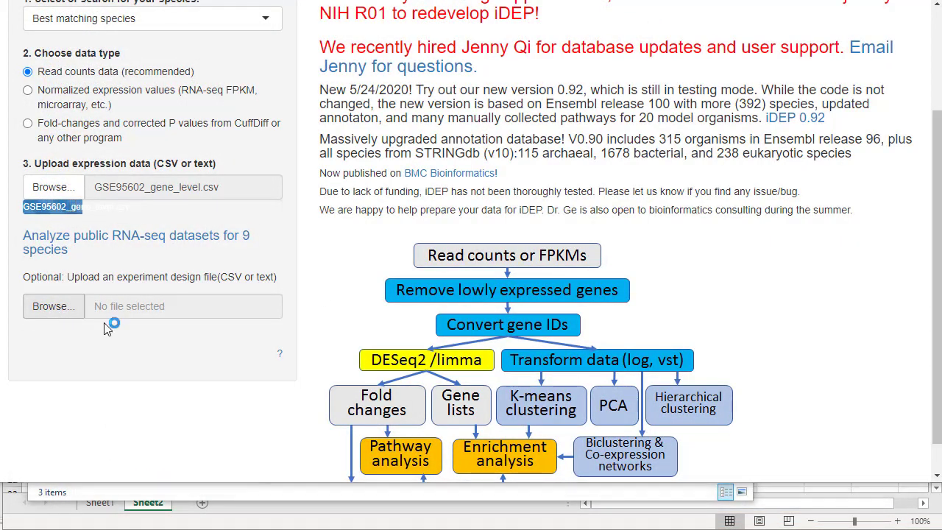
{"action": "left_click", "coordinate": [252, 21]}
{"action": "double_click", "coordinate": [252, 17]}
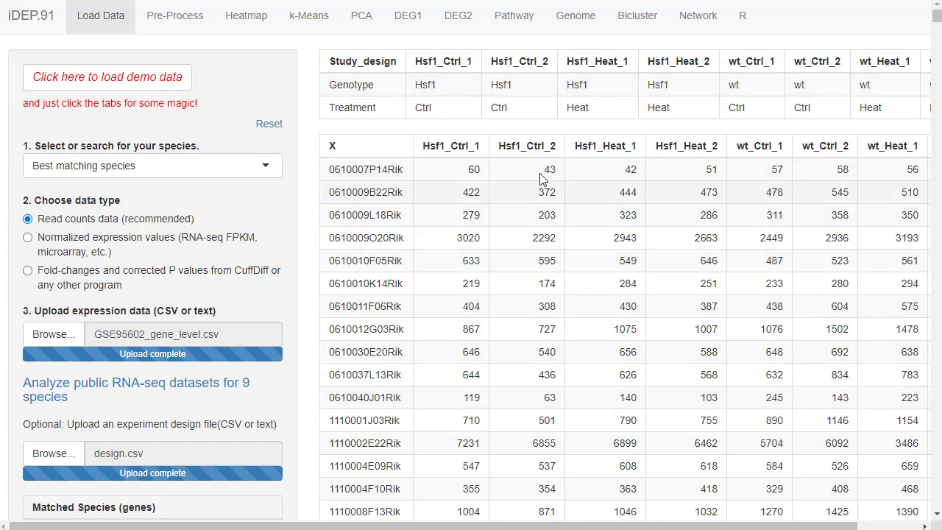
{"action": "scroll", "coordinate": [467, 349], "scroll_direction": "down", "scroll_amount": 3}
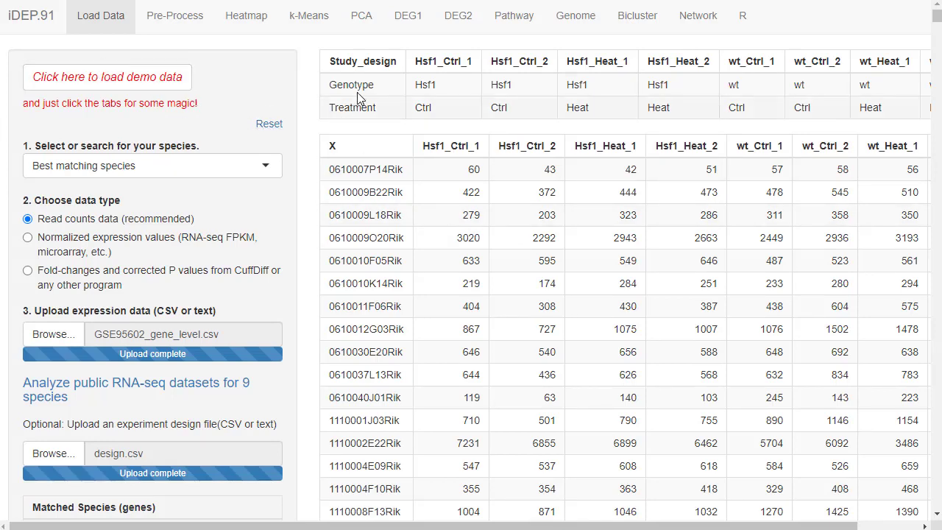
Go to the pre-processing results and examine the read count chart, sample scatter plot and gene filtering summary.
{"action": "left_click", "coordinate": [184, 27]}
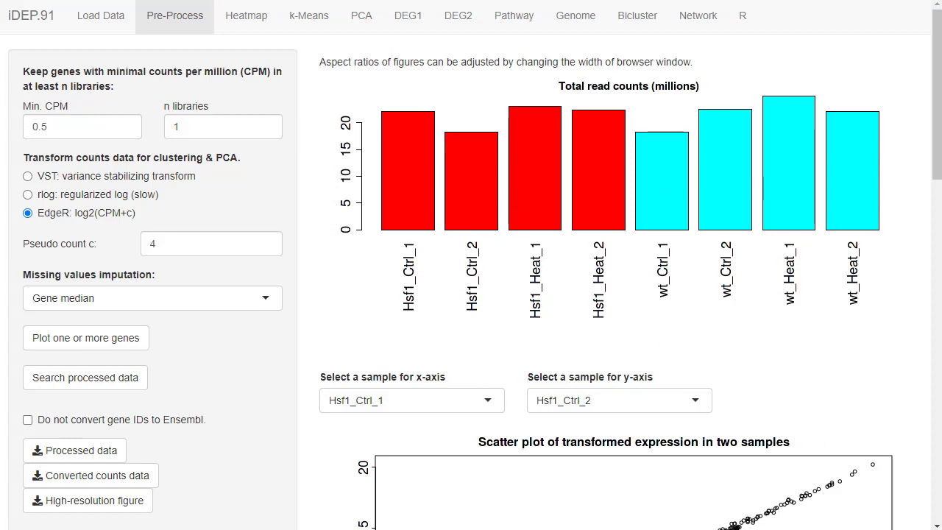
{"action": "scroll", "coordinate": [302, 368], "scroll_direction": "down", "scroll_amount": 4}
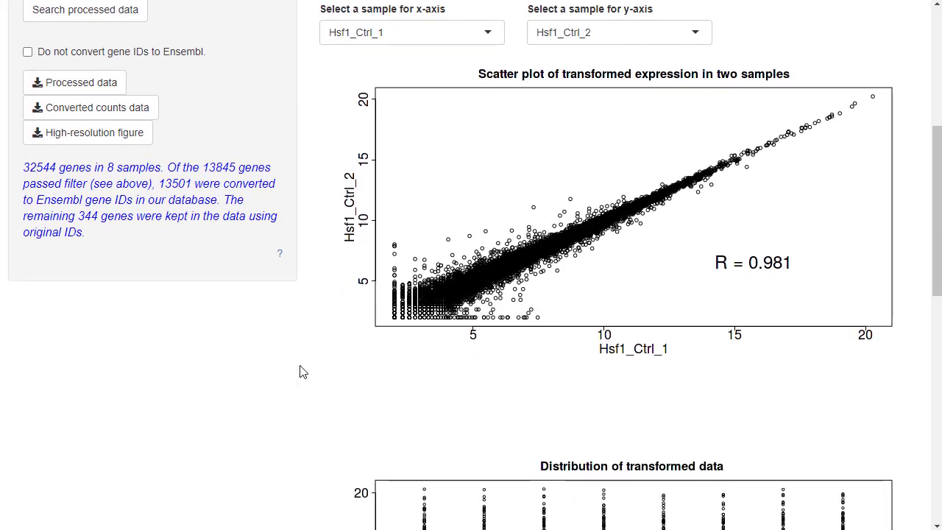
{"action": "scroll", "coordinate": [302, 372], "scroll_direction": "up", "scroll_amount": 1}
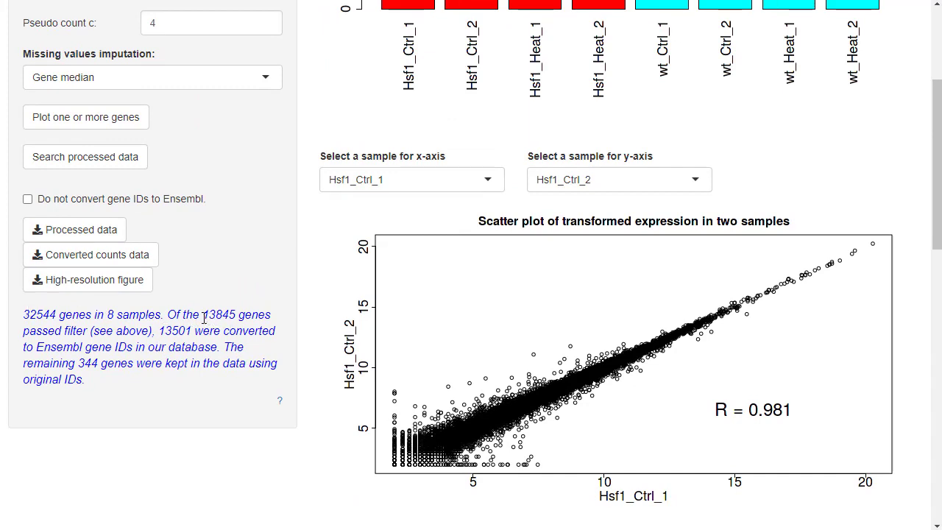
{"action": "left_click_drag", "start_coordinate": [204, 318], "coordinate": [239, 318]}
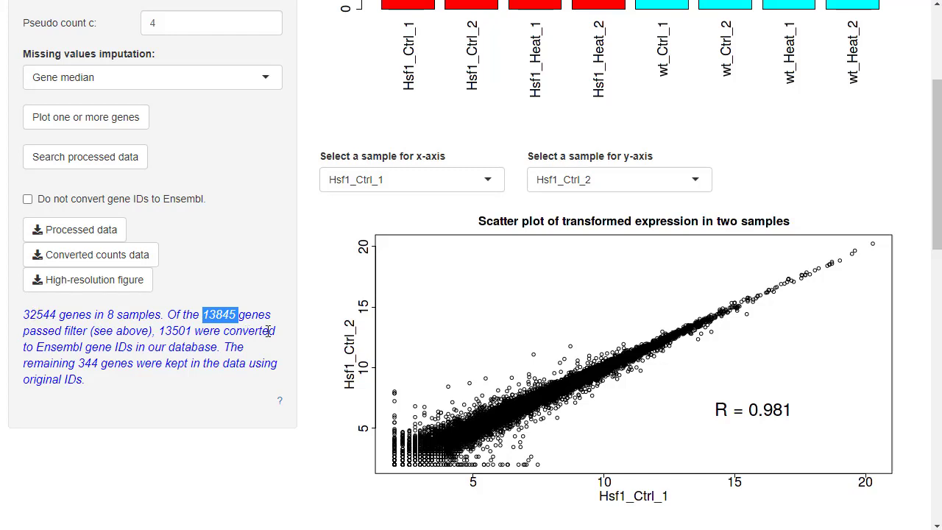
Set the minimum CPM to 0.2 and check how many genes pass the filter in the summary.
{"action": "scroll", "coordinate": [315, 330], "scroll_direction": "up", "scroll_amount": 3}
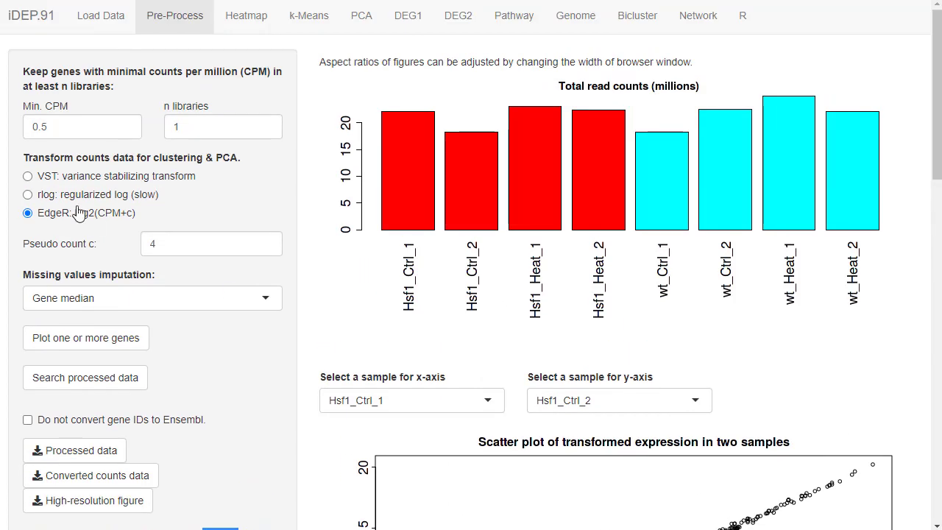
{"action": "left_click_drag", "start_coordinate": [109, 126], "coordinate": [44, 127]}
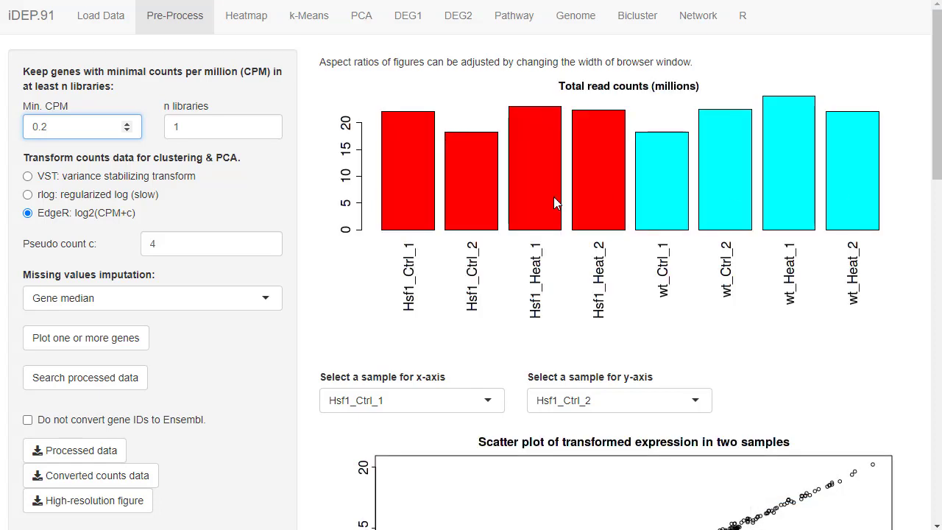
{"action": "scroll", "coordinate": [515, 309], "scroll_direction": "down", "scroll_amount": 4}
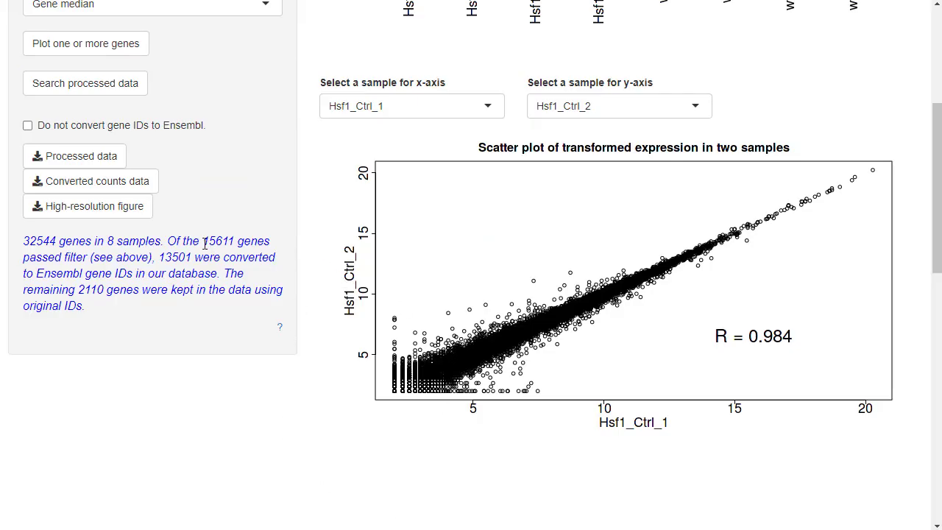
{"action": "left_click_drag", "start_coordinate": [203, 244], "coordinate": [235, 244]}
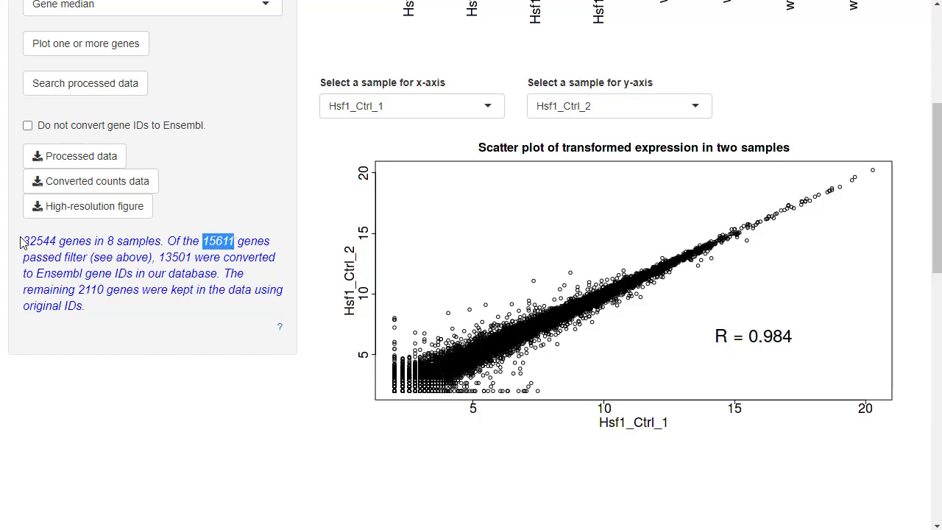
{"action": "left_click_drag", "start_coordinate": [23, 243], "coordinate": [36, 242]}
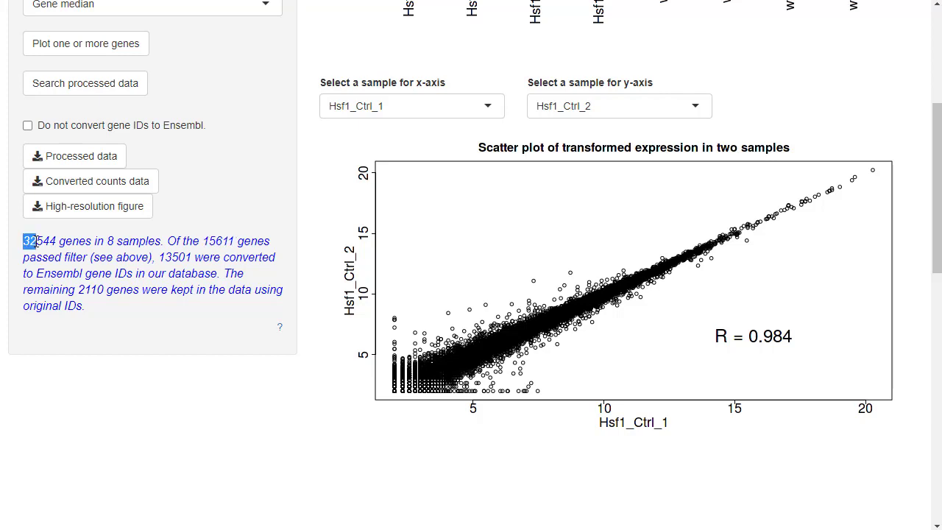
{"action": "left_click", "coordinate": [291, 245]}
{"action": "scroll", "coordinate": [317, 321], "scroll_direction": "up", "scroll_amount": 3}
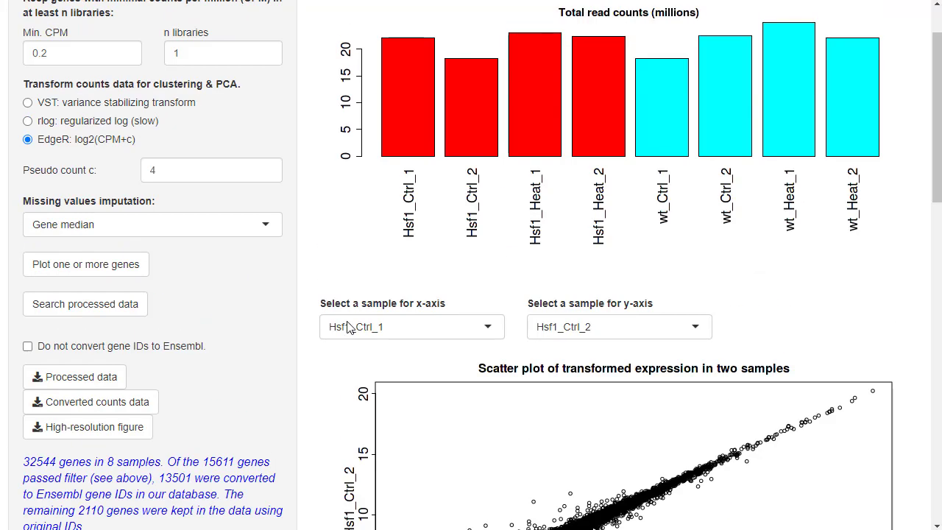
{"action": "scroll", "coordinate": [349, 328], "scroll_direction": "up", "scroll_amount": 1}
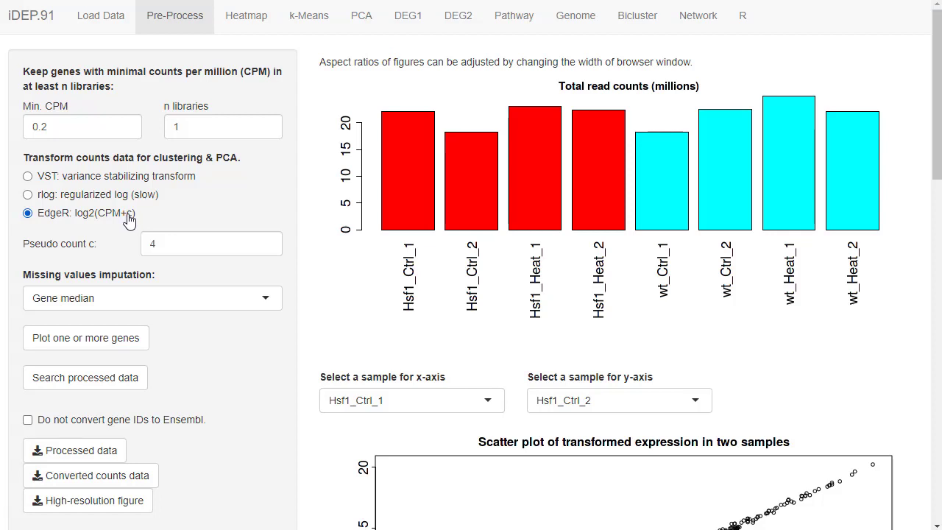
Change the transformation of the count data from EdgeR to rlog (regularized log).
{"action": "left_click", "coordinate": [156, 243]}
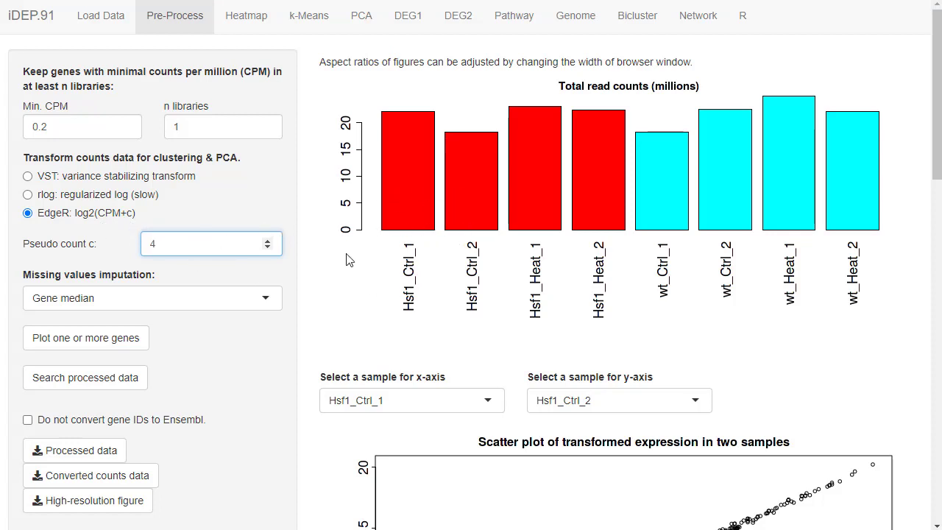
{"action": "scroll", "coordinate": [442, 295], "scroll_direction": "down", "scroll_amount": 4}
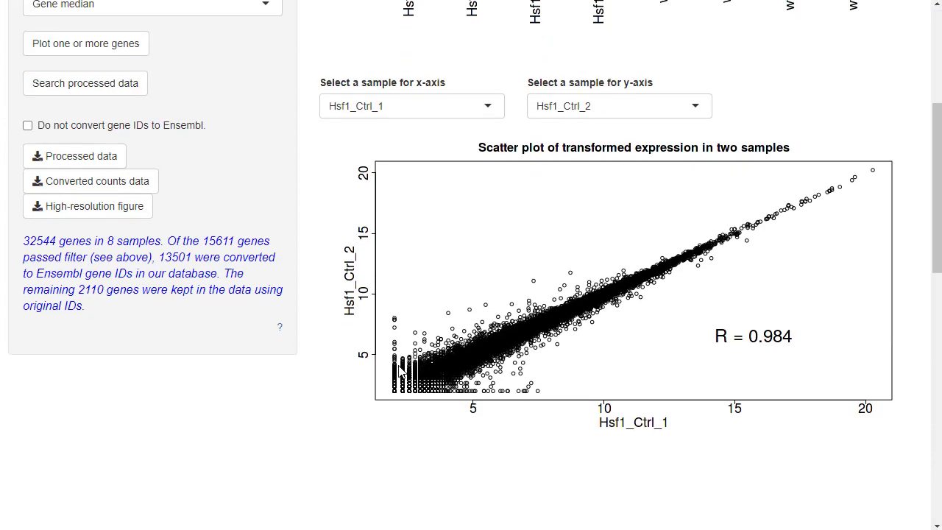
{"action": "scroll", "coordinate": [412, 342], "scroll_direction": "up", "scroll_amount": 3}
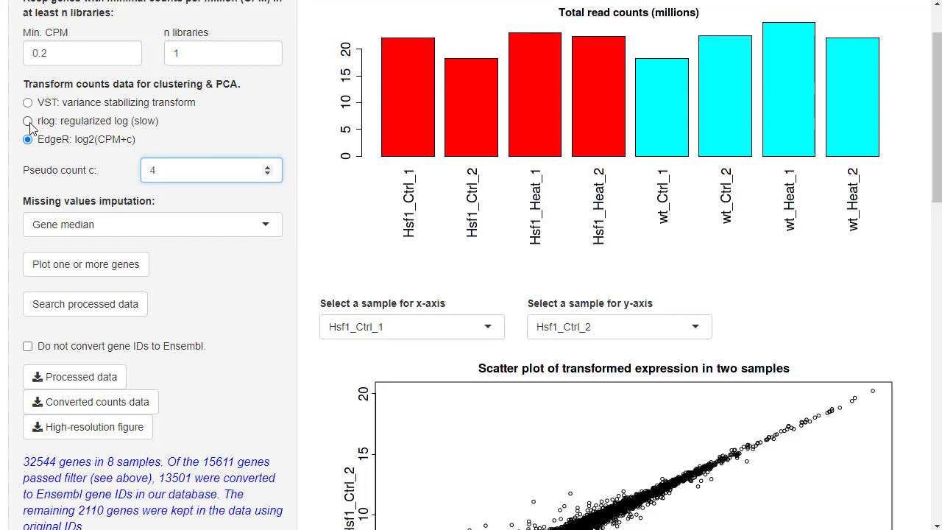
{"action": "left_click", "coordinate": [29, 124]}
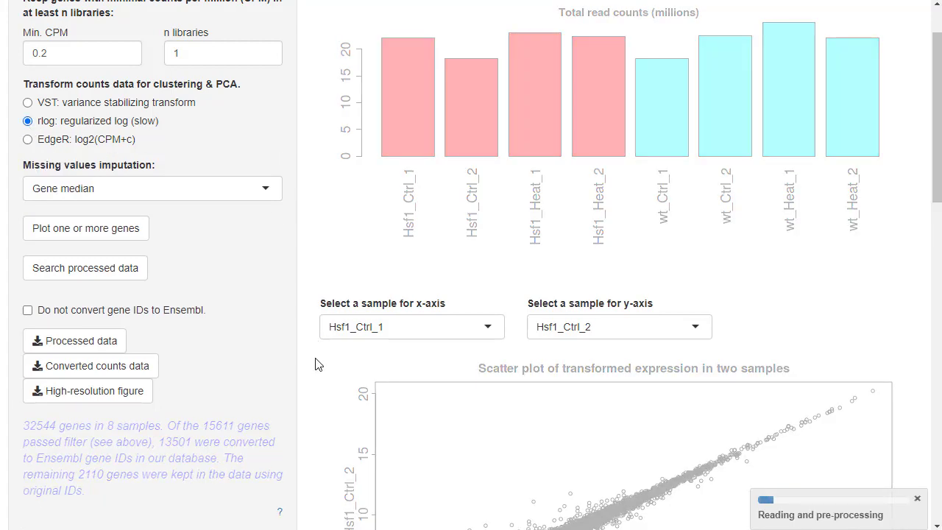
Compare Hsf1_Ctrl_1 with Hsf1_Heat_1 in the scatter plot and examine the distribution and density plots of the transformed data.
{"action": "scroll", "coordinate": [319, 378], "scroll_direction": "down", "scroll_amount": 4}
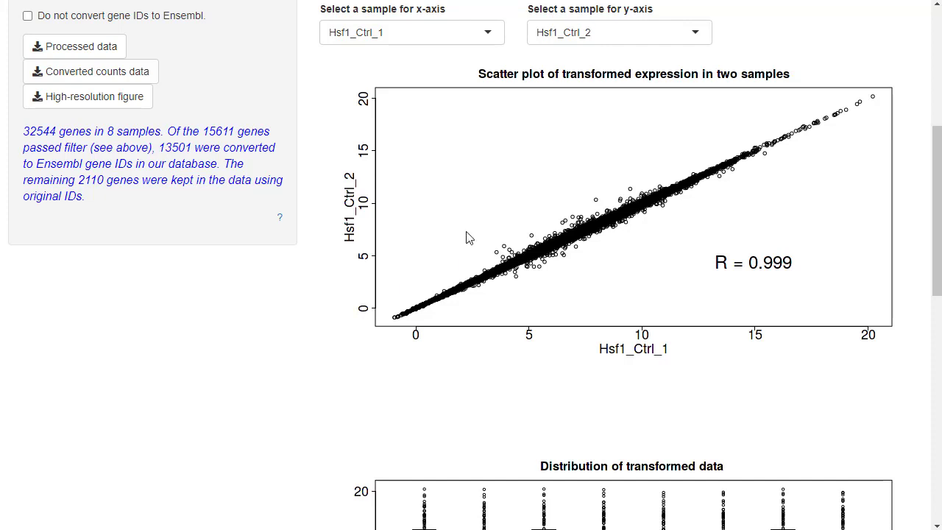
{"action": "left_click", "coordinate": [593, 40]}
{"action": "left_click", "coordinate": [591, 100]}
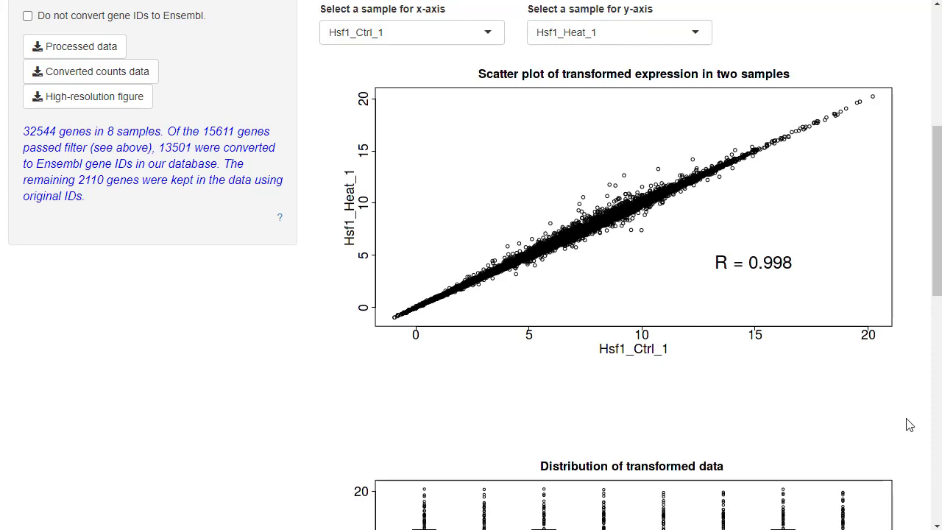
{"action": "scroll", "coordinate": [908, 422], "scroll_direction": "down", "scroll_amount": 5}
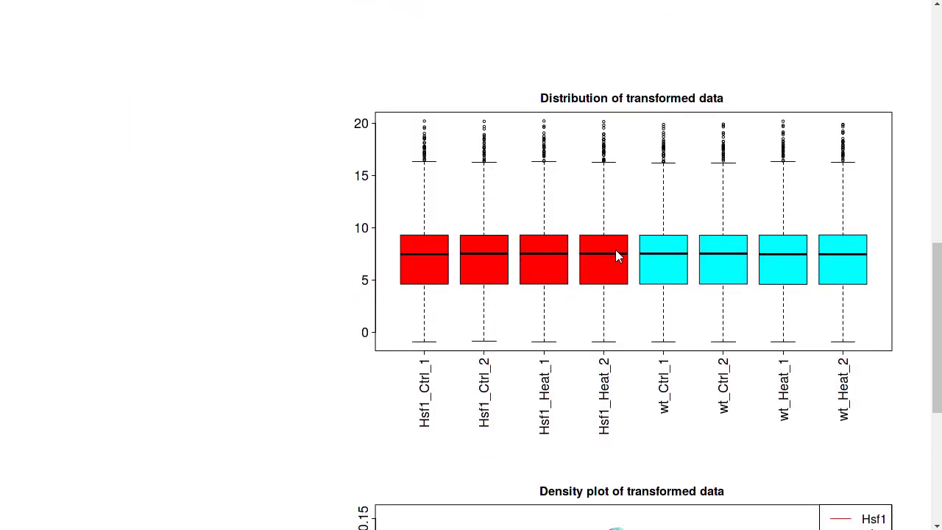
{"action": "scroll", "coordinate": [549, 316], "scroll_direction": "down", "scroll_amount": 5}
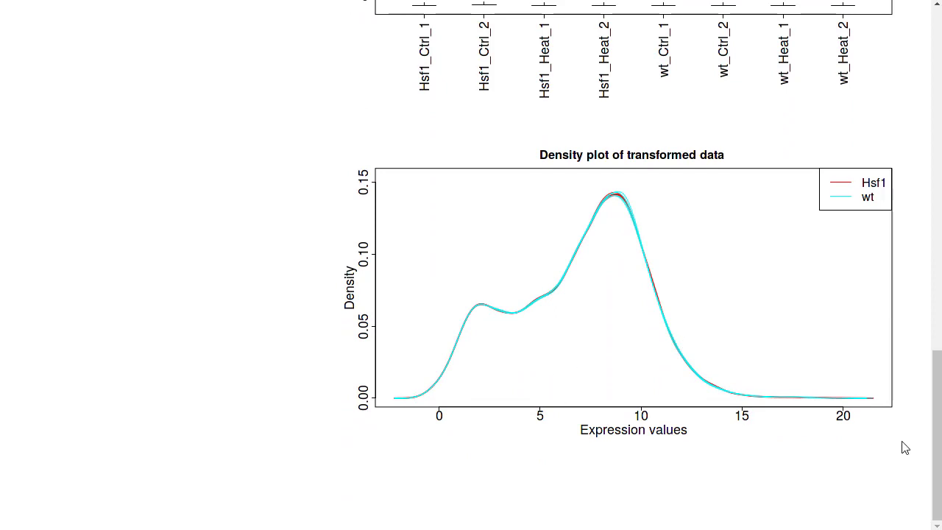
{"action": "scroll", "coordinate": [908, 446], "scroll_direction": "up", "scroll_amount": 15}
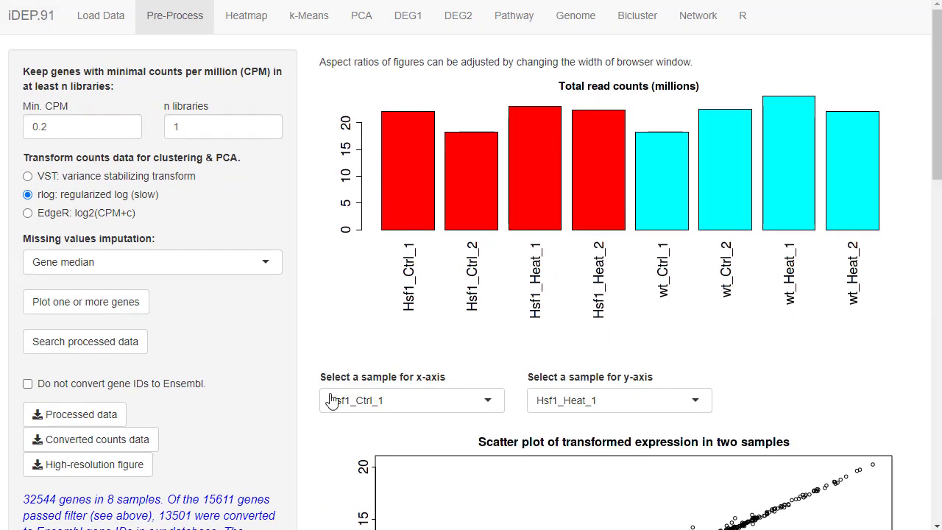
Plot the expression of gene hsf1 and show it for individual samples.
{"action": "left_click", "coordinate": [144, 307]}
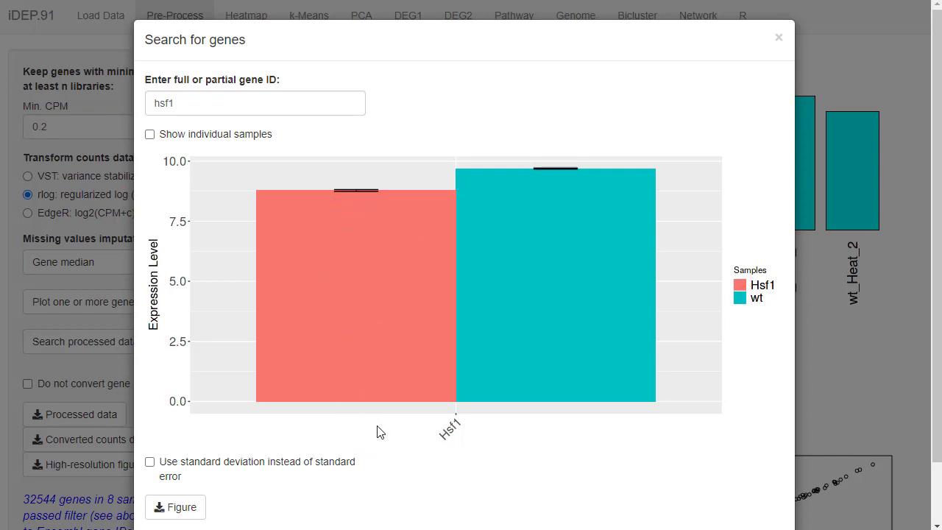
{"action": "left_click", "coordinate": [149, 135]}
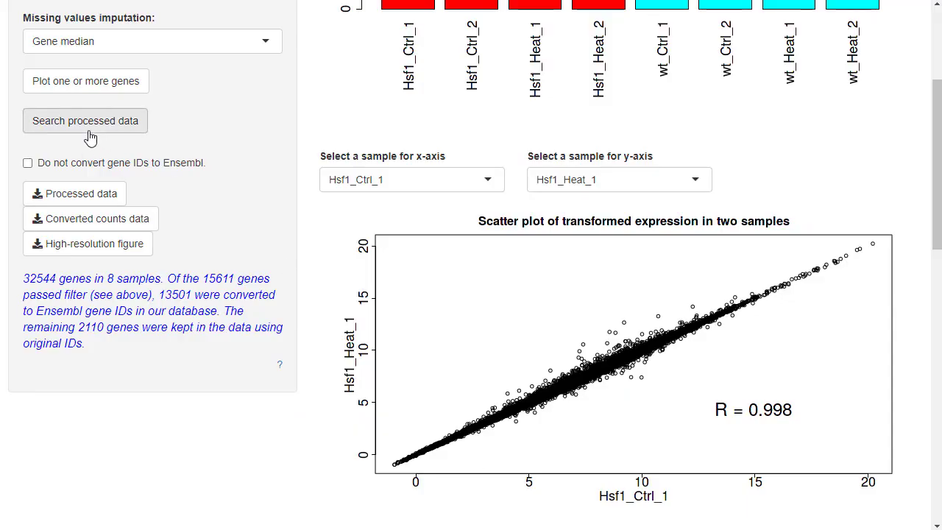
Search the processed data table for hsf1, broaden the search to hsf, and close the table.
{"action": "left_click", "coordinate": [91, 131]}
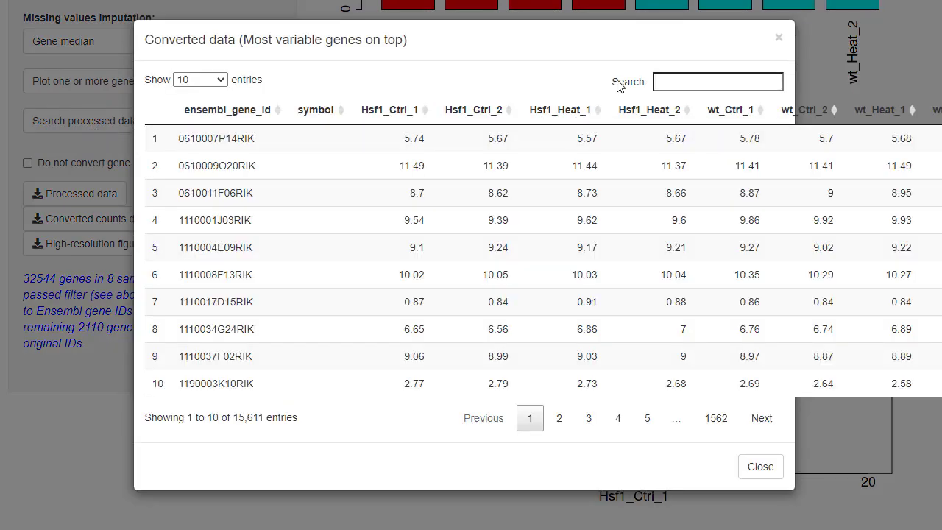
{"action": "left_click", "coordinate": [683, 82]}
{"action": "type", "text": "hsf1"}
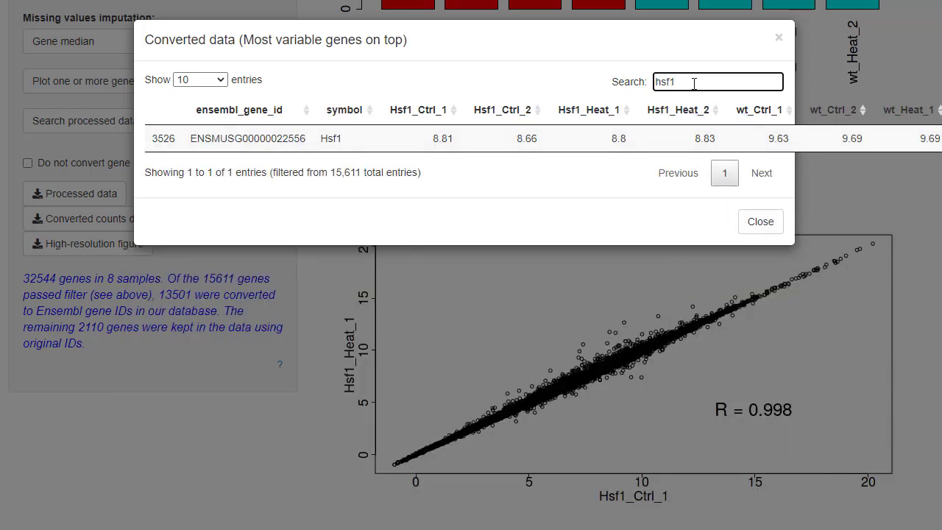
{"action": "left_click_drag", "start_coordinate": [693, 82], "coordinate": [672, 81]}
{"action": "key", "text": "BackSpace"}
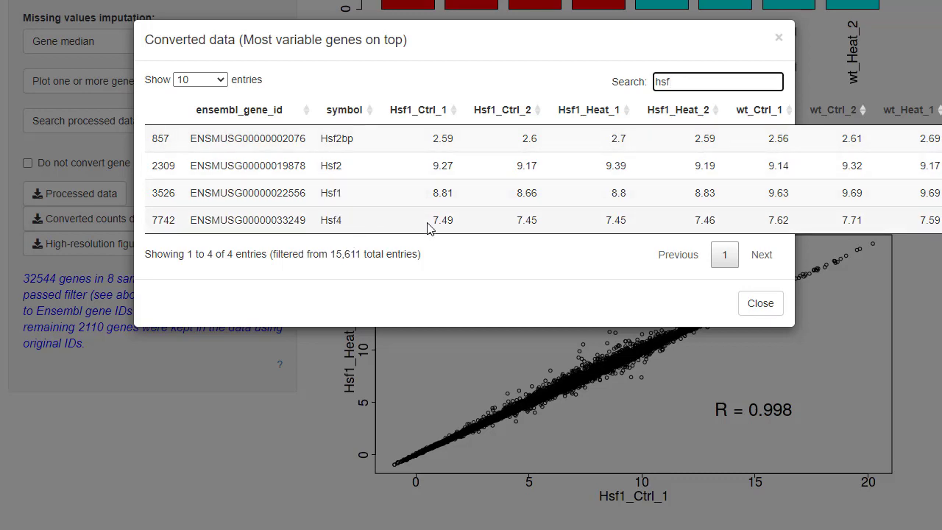
{"action": "left_click", "coordinate": [757, 303]}
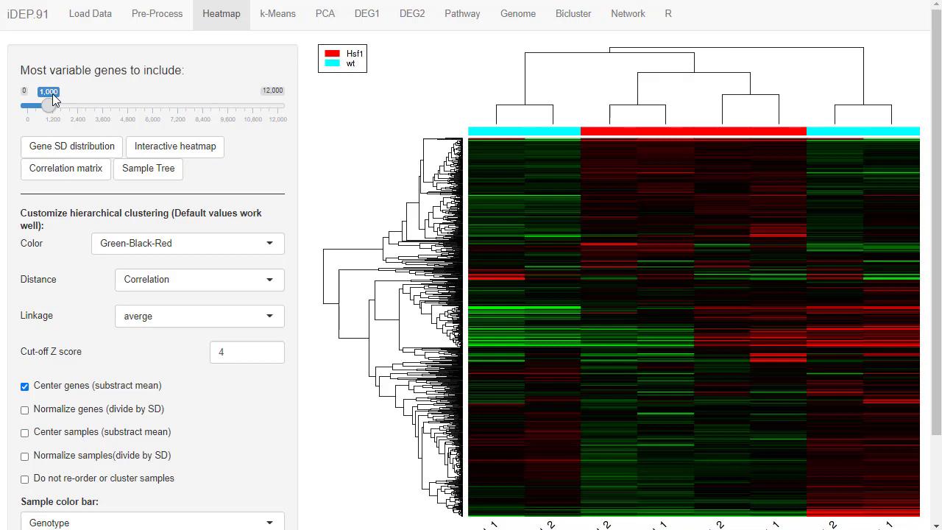
View the gene SD distribution for the heatmap's most variable genes and close the plot.
{"action": "left_click", "coordinate": [67, 151]}
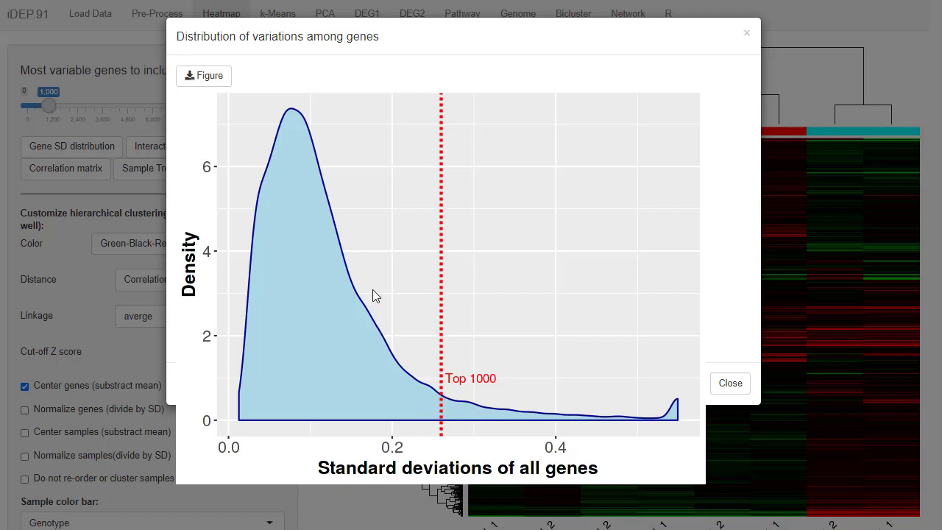
{"action": "left_click", "coordinate": [746, 32]}
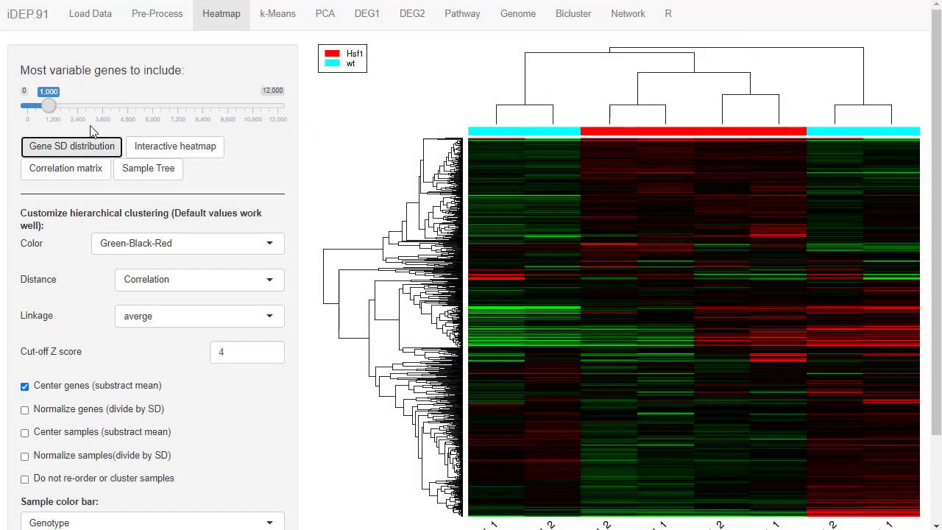
Include the 2,000 most variable genes in the heatmap and check the sample clustering tree.
{"action": "left_click", "coordinate": [67, 107]}
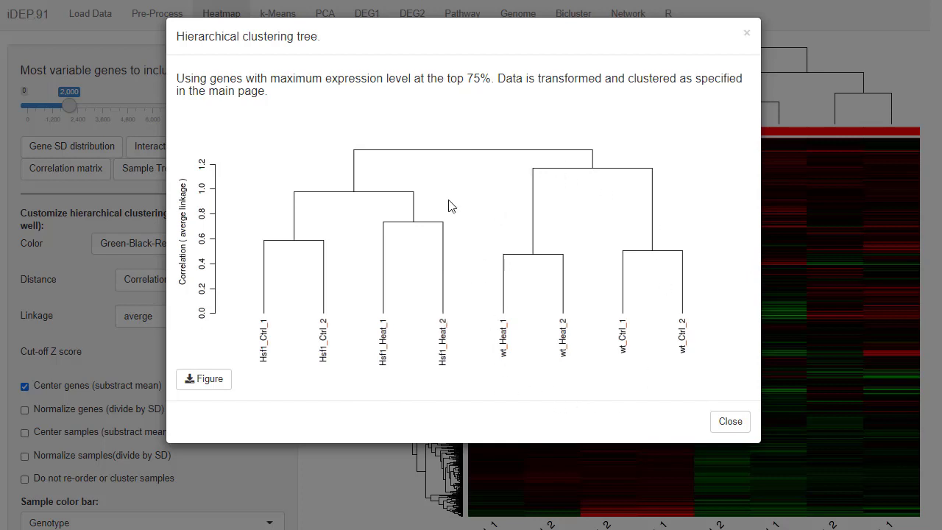
{"action": "left_click", "coordinate": [723, 421]}
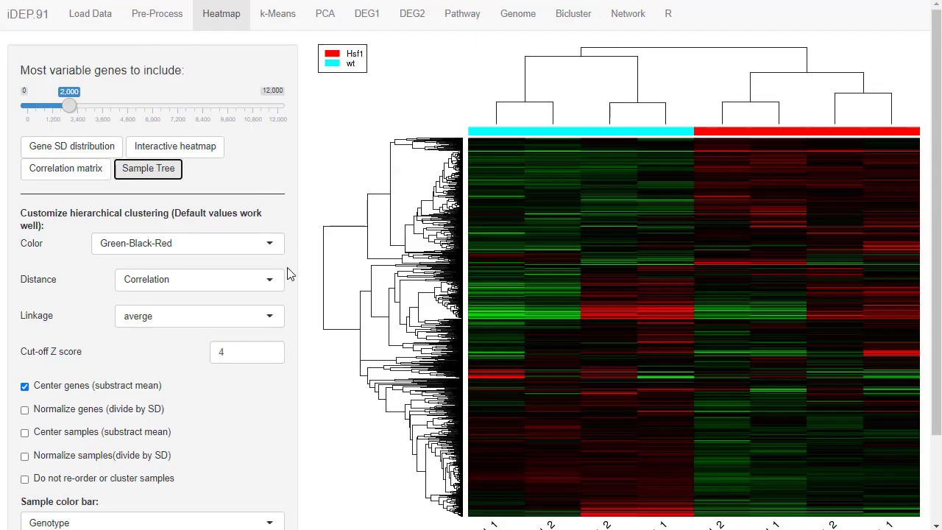
Try the Green-Black-Magenta color scheme on the heatmap and restore Green-Black-Red.
{"action": "left_click", "coordinate": [183, 250]}
{"action": "left_click", "coordinate": [185, 303]}
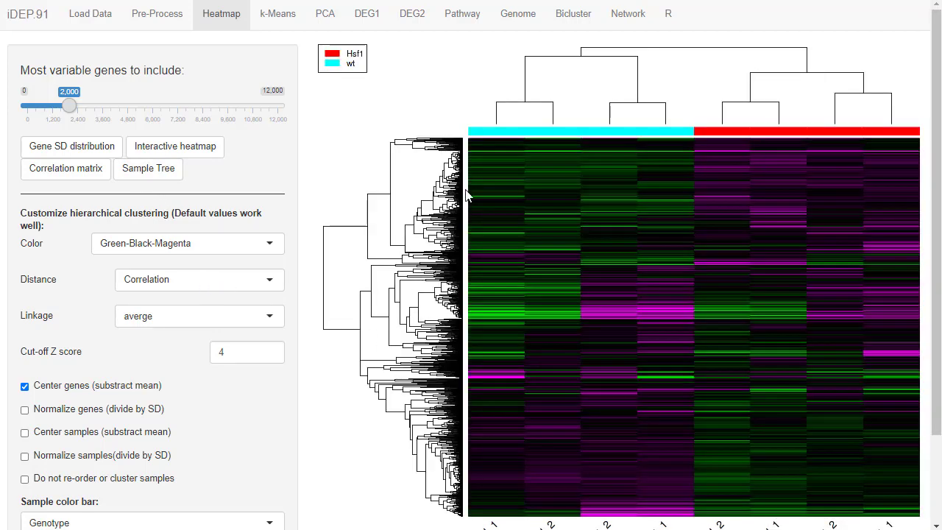
{"action": "left_click", "coordinate": [188, 245]}
{"action": "left_click", "coordinate": [185, 265]}
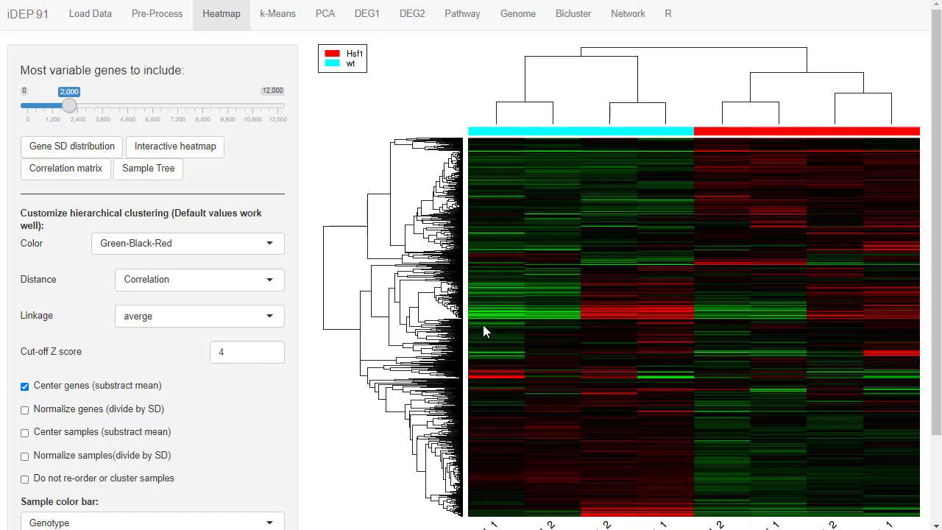
Set the heatmap's cut-off Z score to 3.
{"action": "scroll", "coordinate": [422, 486], "scroll_direction": "down", "scroll_amount": 2}
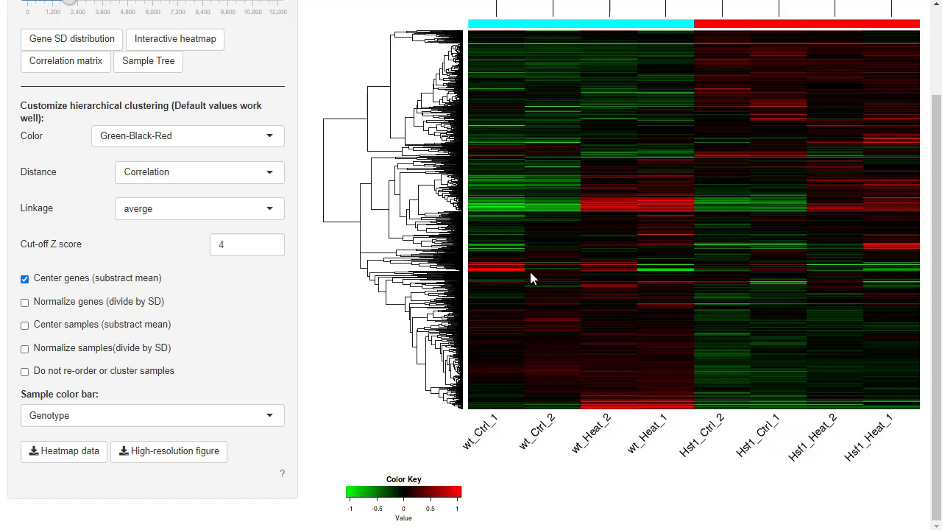
{"action": "left_click", "coordinate": [219, 245]}
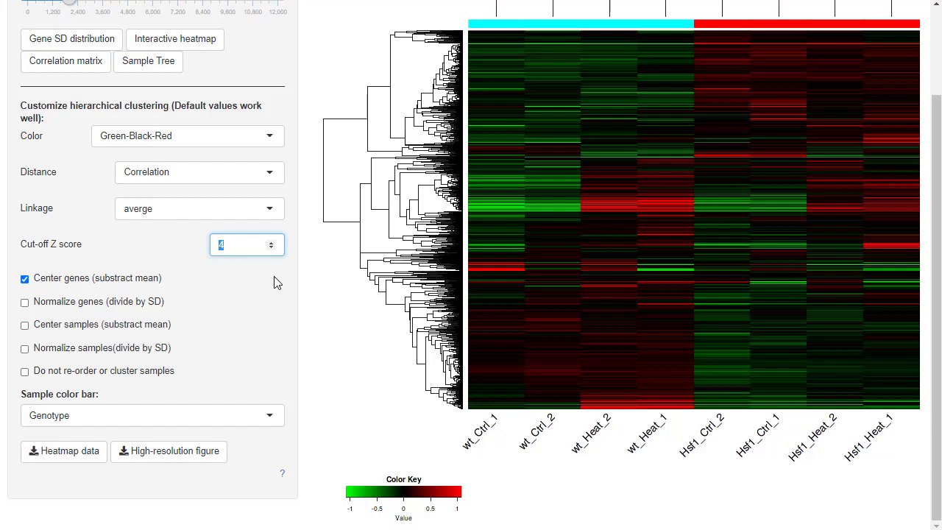
{"action": "type", "text": "3"}
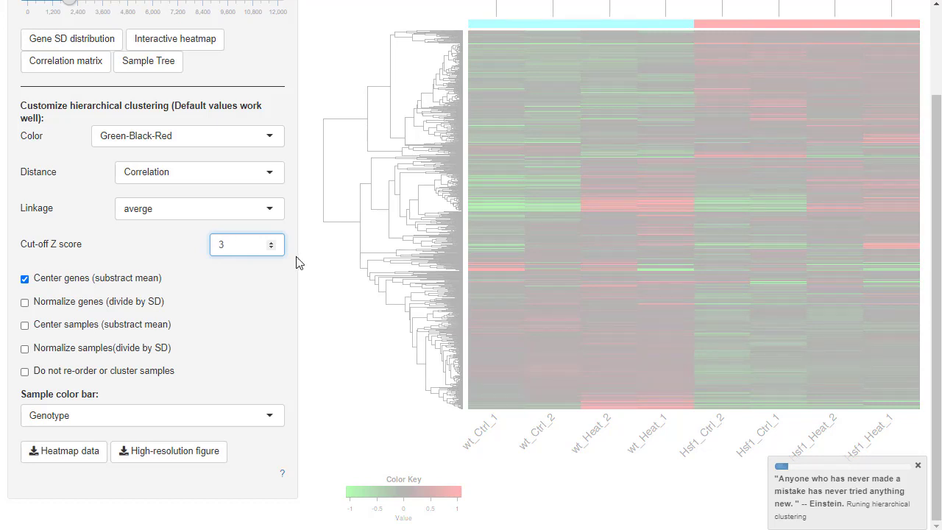
{"action": "left_click", "coordinate": [276, 271]}
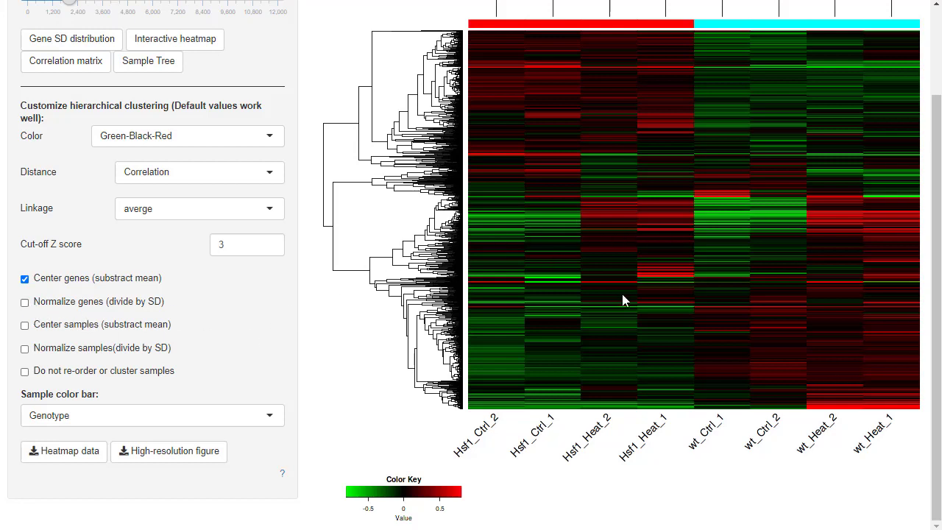
Try normalizing genes by SD in the heatmap clustering and turn the option back off.
{"action": "left_click", "coordinate": [110, 302]}
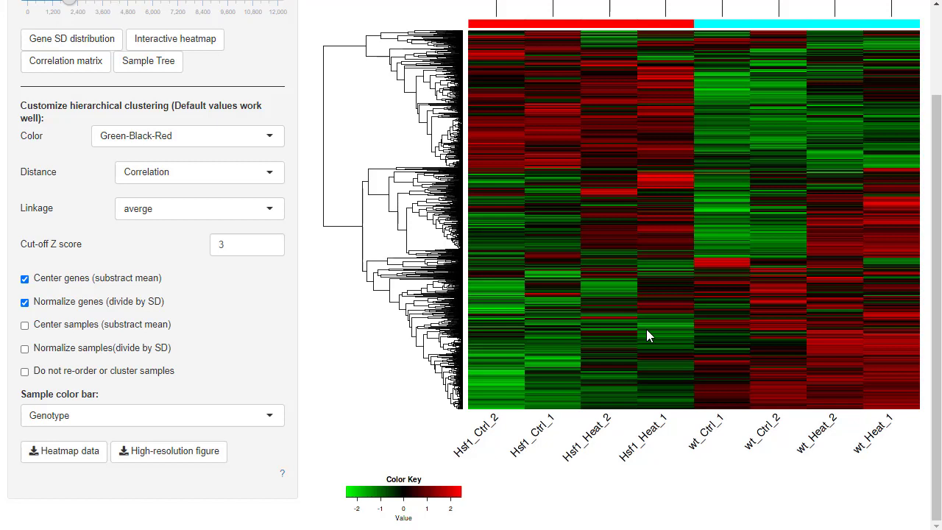
{"action": "left_click", "coordinate": [34, 305]}
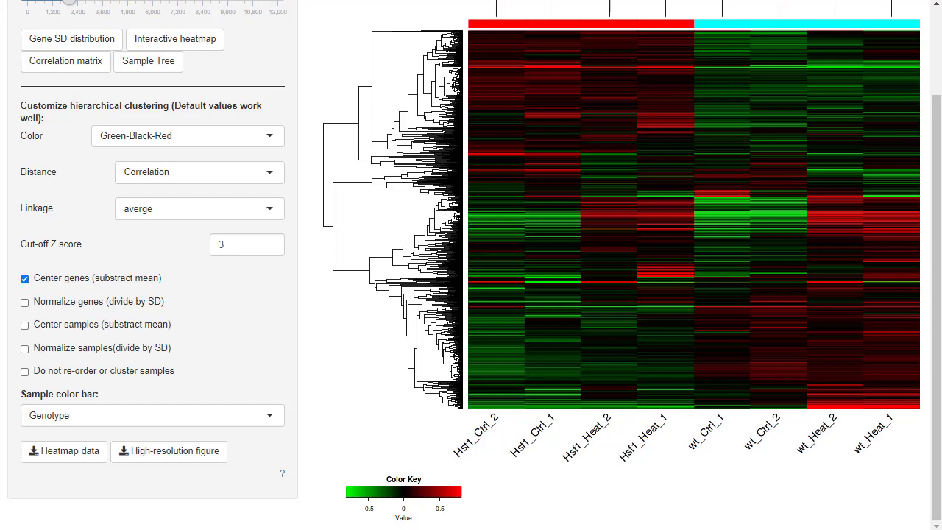
Color the heatmap's sample bar by Sample_Name and inspect the sample groups and legend.
{"action": "scroll", "coordinate": [530, 225], "scroll_direction": "up", "scroll_amount": 3}
{"action": "scroll", "coordinate": [243, 457], "scroll_direction": "down", "scroll_amount": 3}
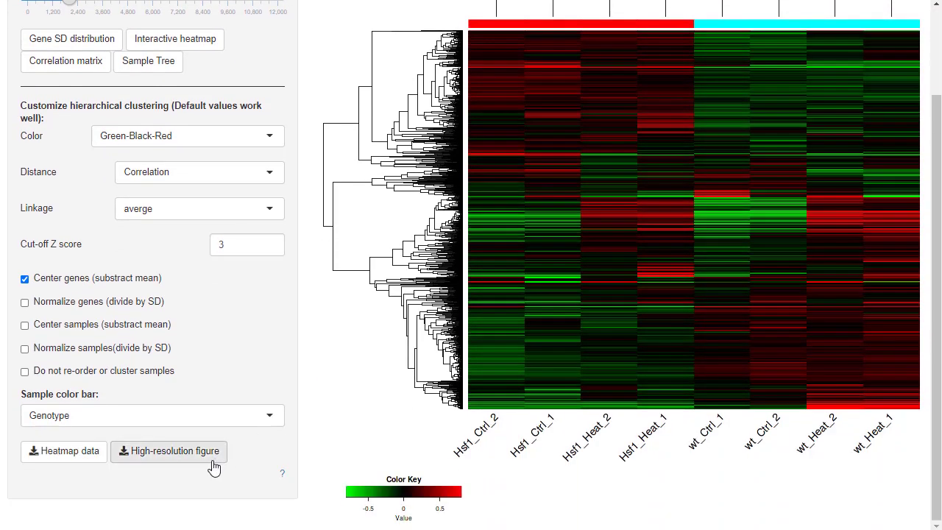
{"action": "left_click", "coordinate": [81, 415]}
{"action": "left_click", "coordinate": [74, 475]}
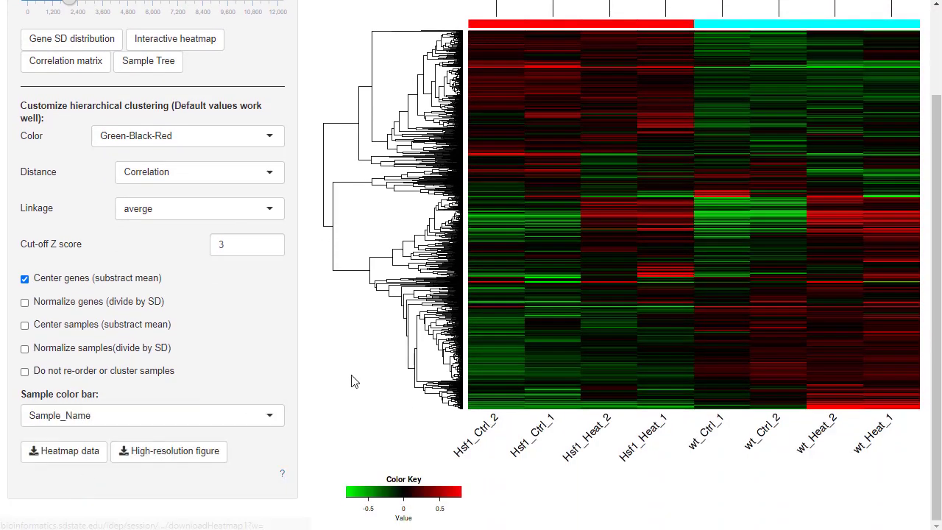
{"action": "scroll", "coordinate": [339, 467], "scroll_direction": "up", "scroll_amount": 2}
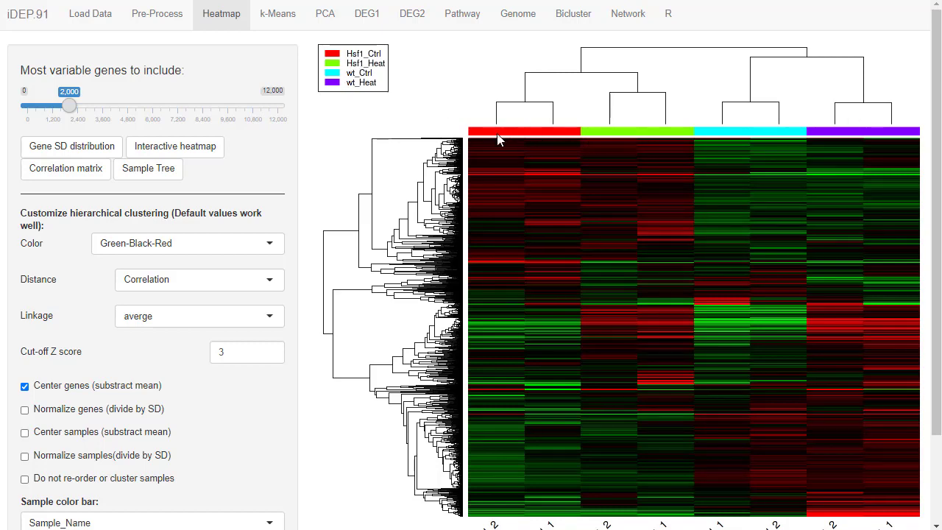
{"action": "scroll", "coordinate": [453, 184], "scroll_direction": "down", "scroll_amount": 1}
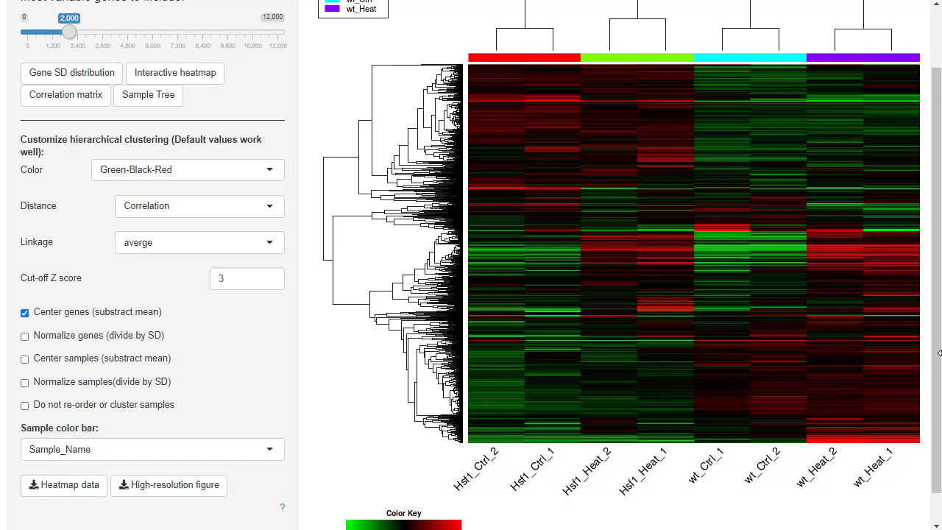
Narrow the browser window to about 60% of its width so the heatmap becomes slimmer, and copy the heatmap image.
{"action": "left_click_drag", "start_coordinate": [940, 354], "coordinate": [709, 355]}
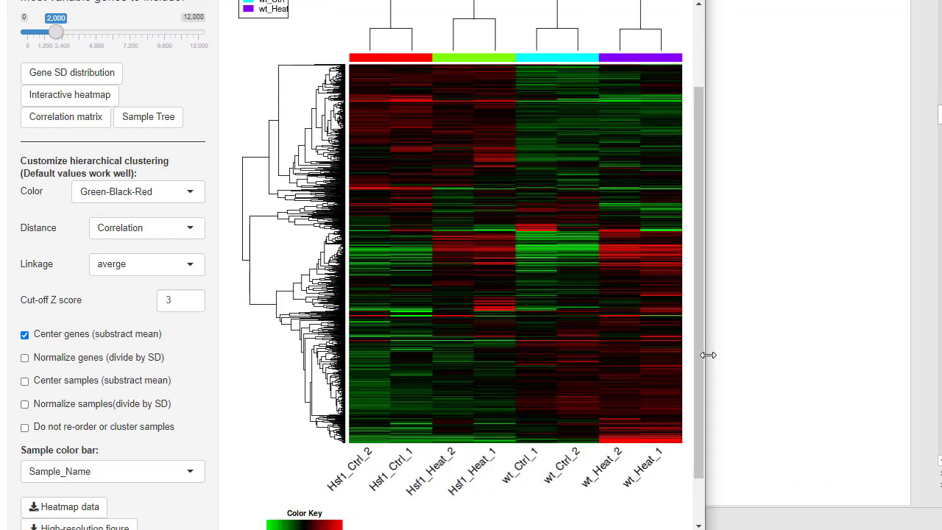
{"action": "left_click_drag", "start_coordinate": [708, 355], "coordinate": [571, 360]}
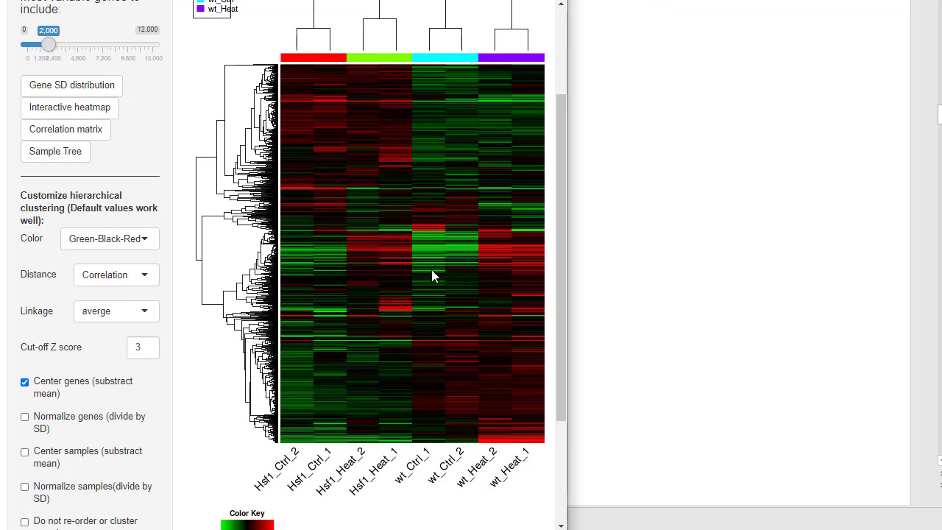
{"action": "right_click", "coordinate": [396, 192]}
{"action": "left_click", "coordinate": [449, 240]}
Switch to the PowerPoint presentation, paste the copied heatmap as a picture, and move it beside the existing clustered heatmap.
{"action": "left_click", "coordinate": [0, 127]}
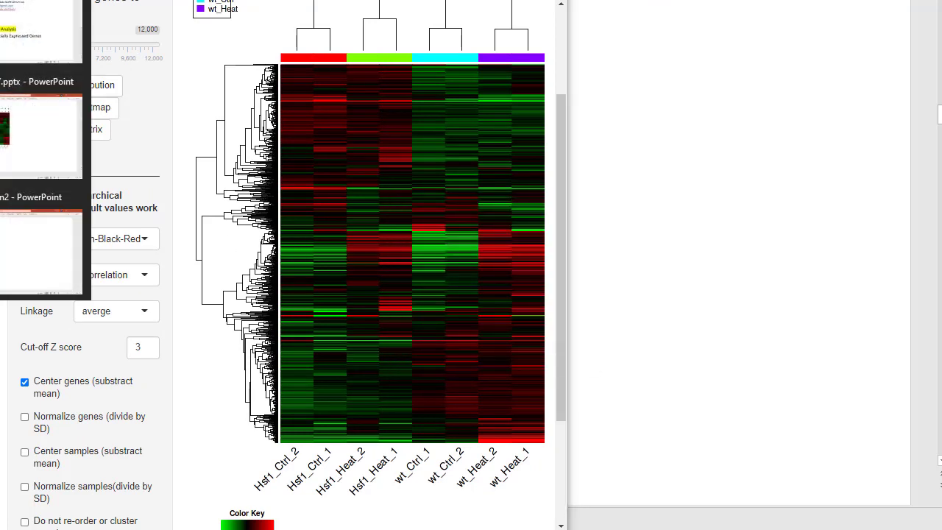
{"action": "left_click", "coordinate": [37, 153]}
{"action": "right_click", "coordinate": [122, 179]}
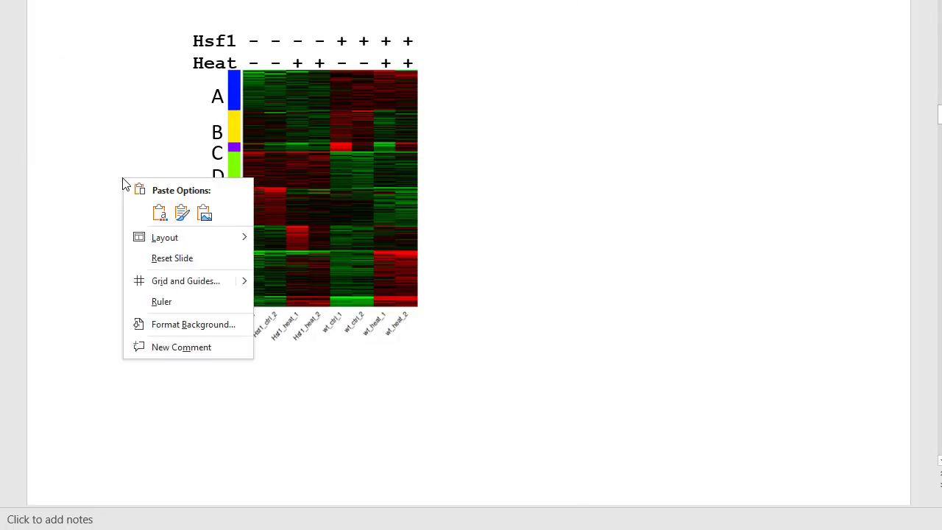
{"action": "left_click", "coordinate": [204, 212]}
{"action": "left_click_drag", "start_coordinate": [490, 302], "coordinate": [611, 311]}
Remove the pasted heatmap picture from the slide and view the slide with the annotated heatmap, gene groups 1 to 4.
{"action": "right_click", "coordinate": [638, 220]}
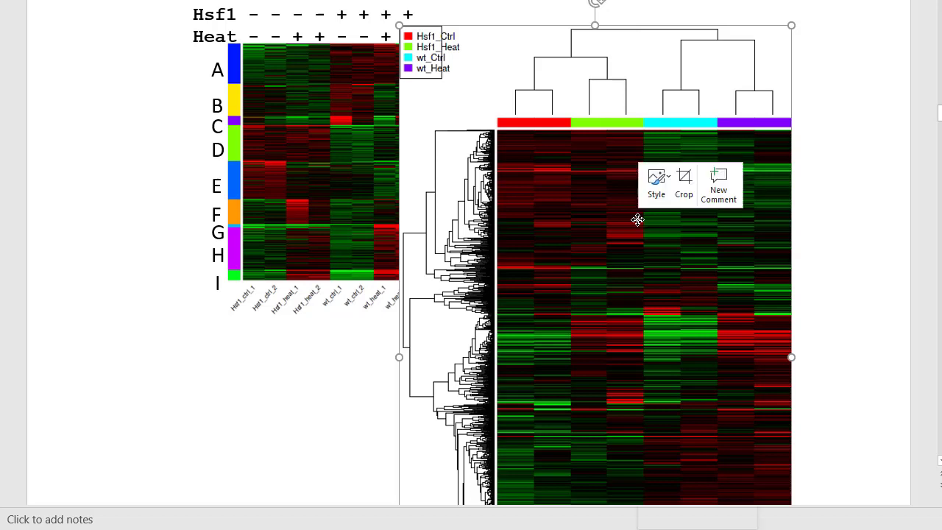
{"action": "left_click", "coordinate": [687, 242]}
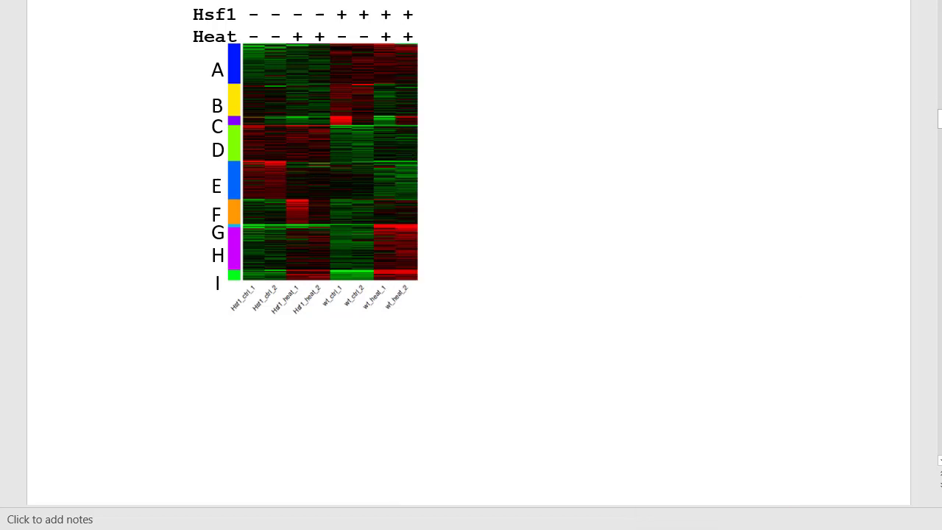
{"action": "key", "text": "ctrl+v"}
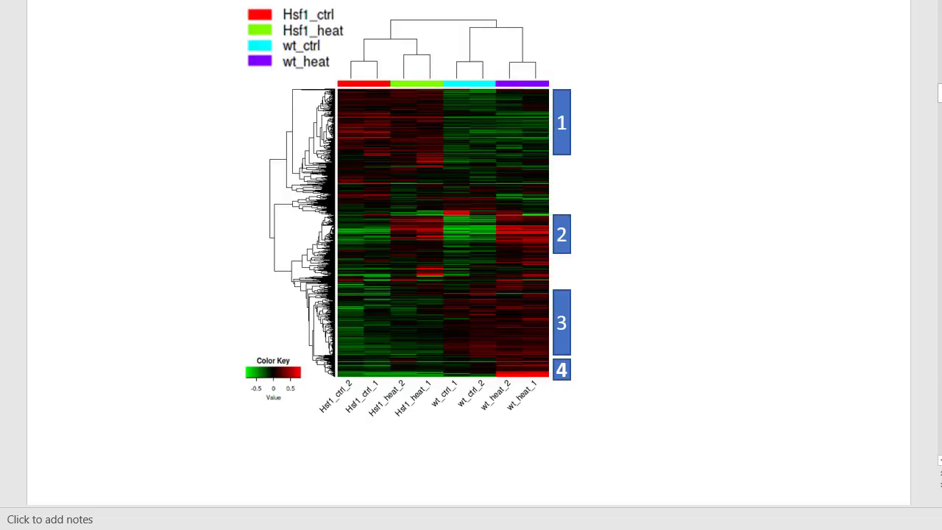
Switch back to iDEP in the browser and look over the heatmap again.
{"action": "key", "text": "alt+Tab"}
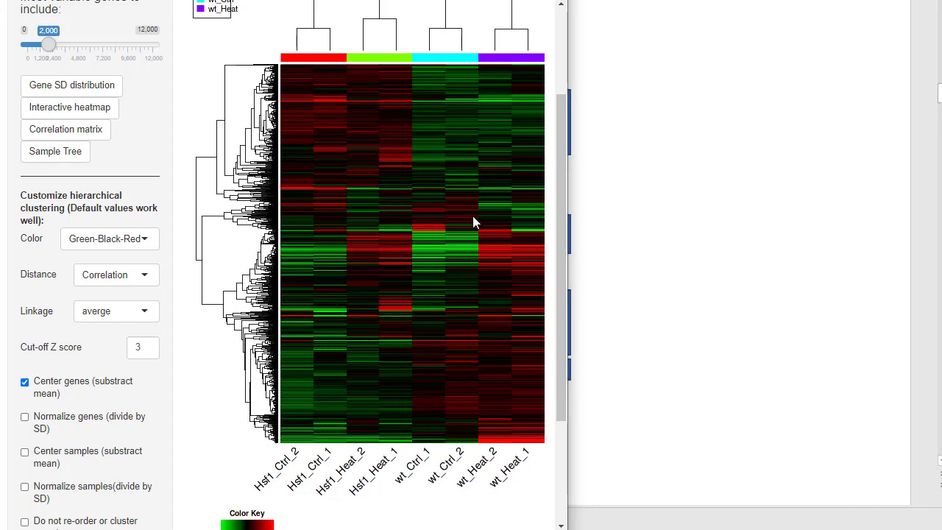
{"action": "scroll", "coordinate": [472, 215], "scroll_direction": "up", "scroll_amount": 1}
{"action": "scroll", "coordinate": [472, 217], "scroll_direction": "down", "scroll_amount": 1}
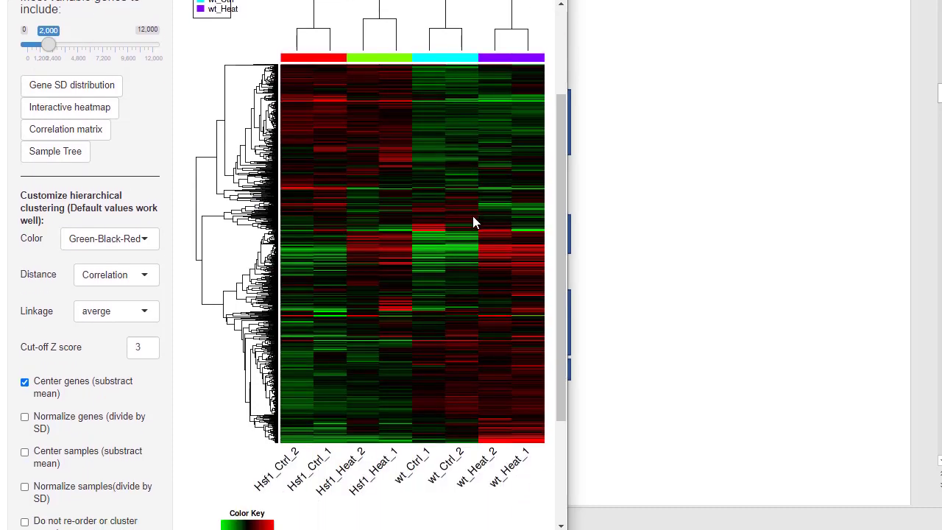
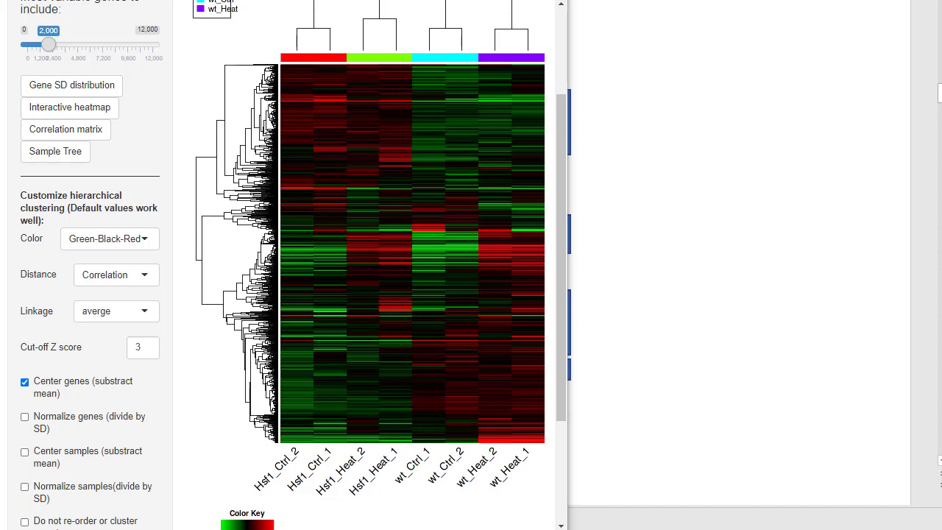
Open the k-Means analysis, consult the elbow plot for choosing k, and set the number of clusters to 9.
{"action": "left_click", "coordinate": [821, 379]}
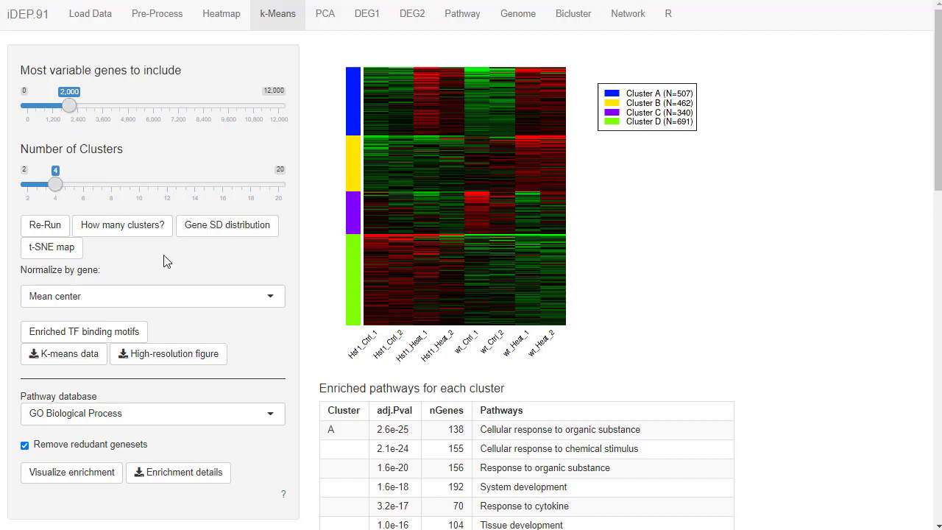
{"action": "left_click", "coordinate": [126, 237]}
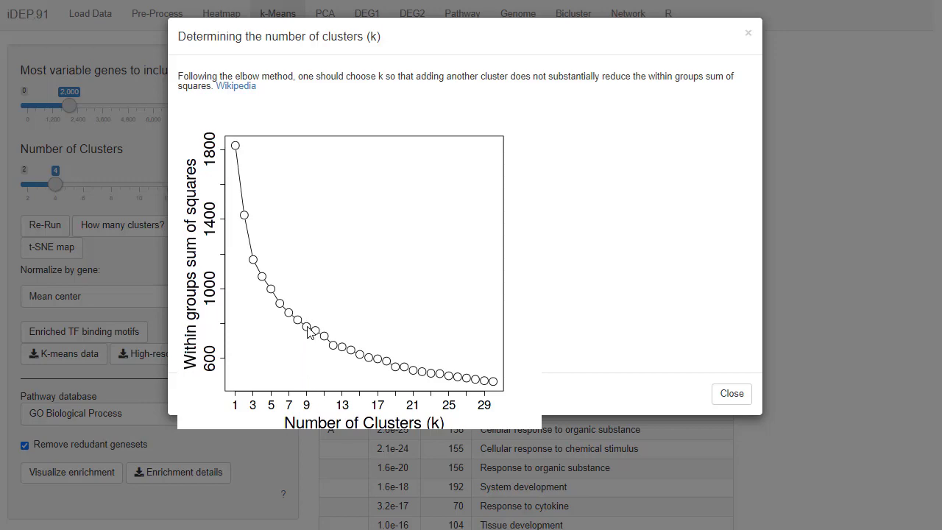
{"action": "left_click", "coordinate": [730, 393]}
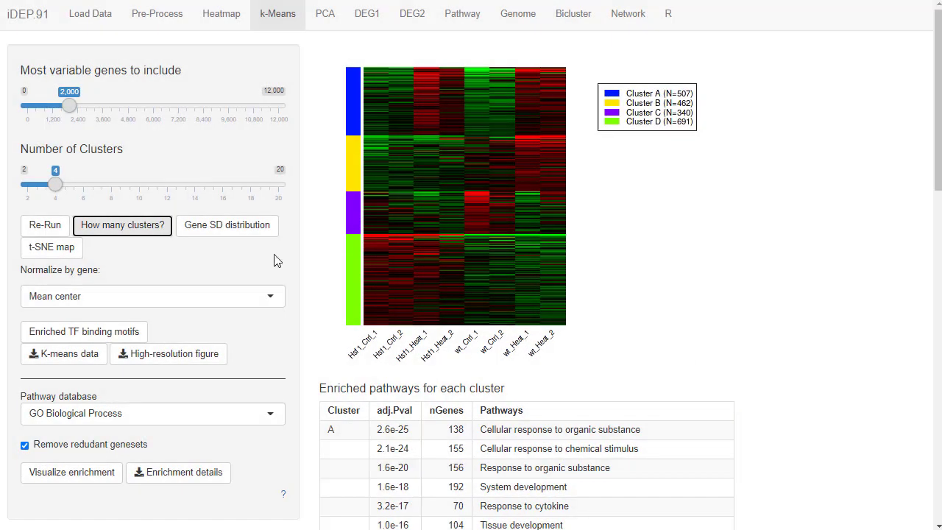
{"action": "left_click", "coordinate": [125, 185]}
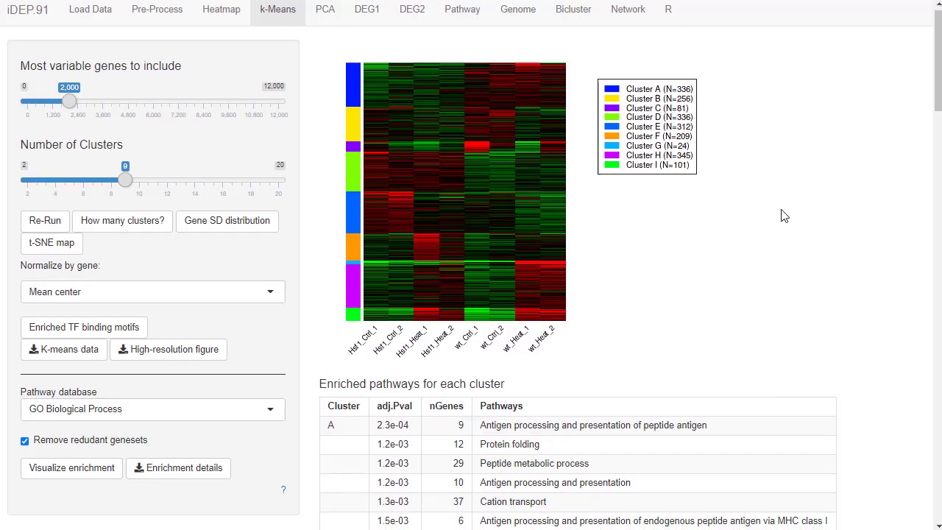
Skim the enriched pathways table across all nine clusters, A to I.
{"action": "scroll", "coordinate": [785, 214], "scroll_direction": "down", "scroll_amount": 5}
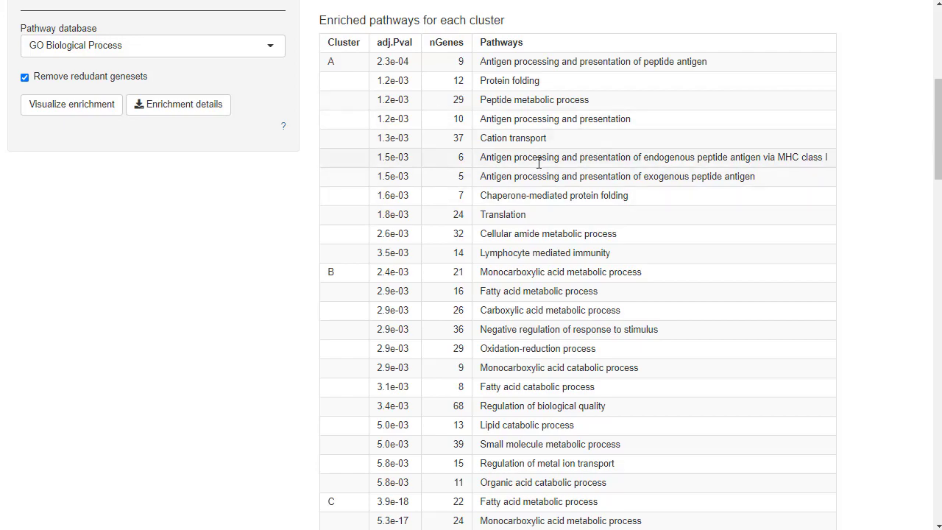
{"action": "scroll", "coordinate": [539, 163], "scroll_direction": "down", "scroll_amount": 20}
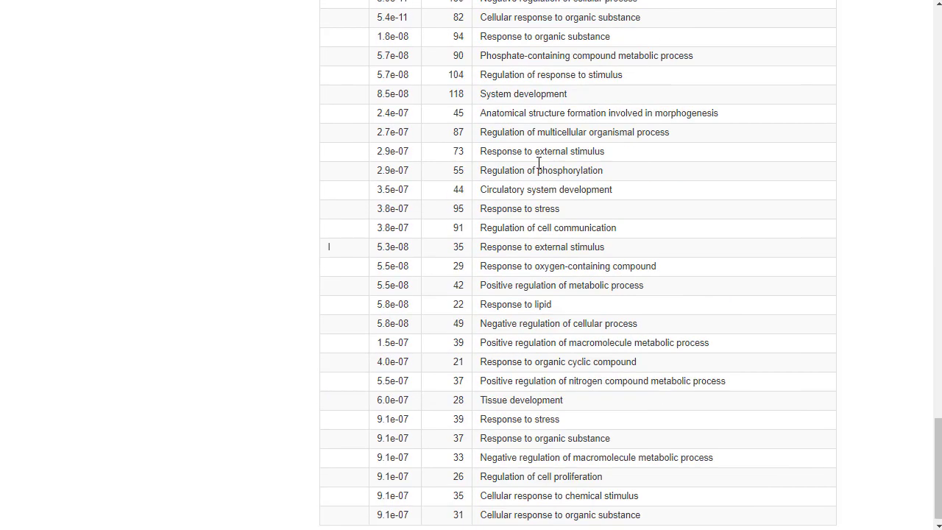
{"action": "scroll", "coordinate": [539, 163], "scroll_direction": "up", "scroll_amount": 20}
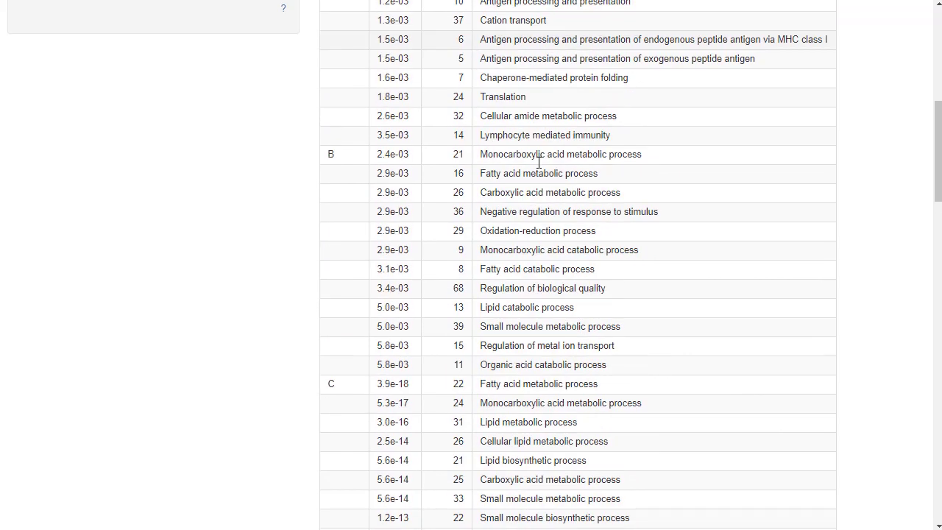
{"action": "scroll", "coordinate": [539, 163], "scroll_direction": "up", "scroll_amount": 5}
{"action": "scroll", "coordinate": [539, 162], "scroll_direction": "down", "scroll_amount": 3}
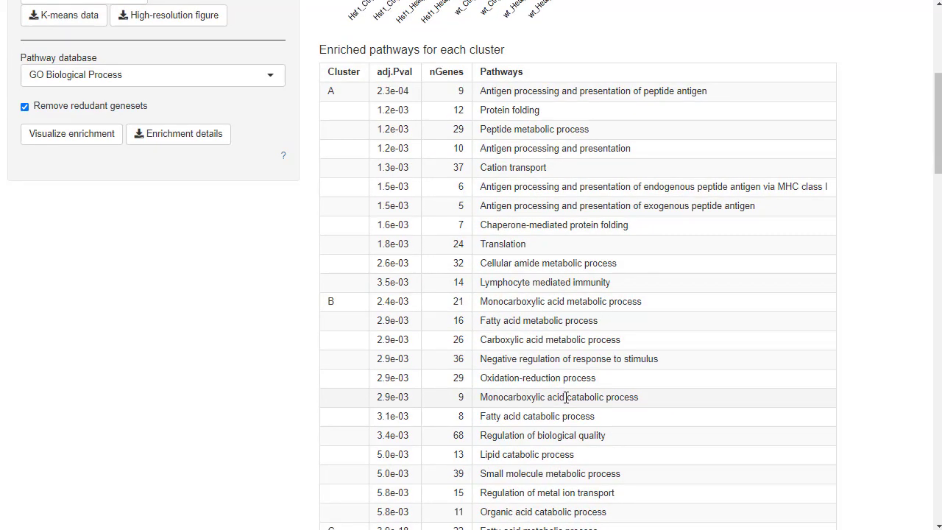
Examine cluster C's enriched pathways, highlighting the fatty acid metabolic process row.
{"action": "scroll", "coordinate": [565, 398], "scroll_direction": "down", "scroll_amount": 5}
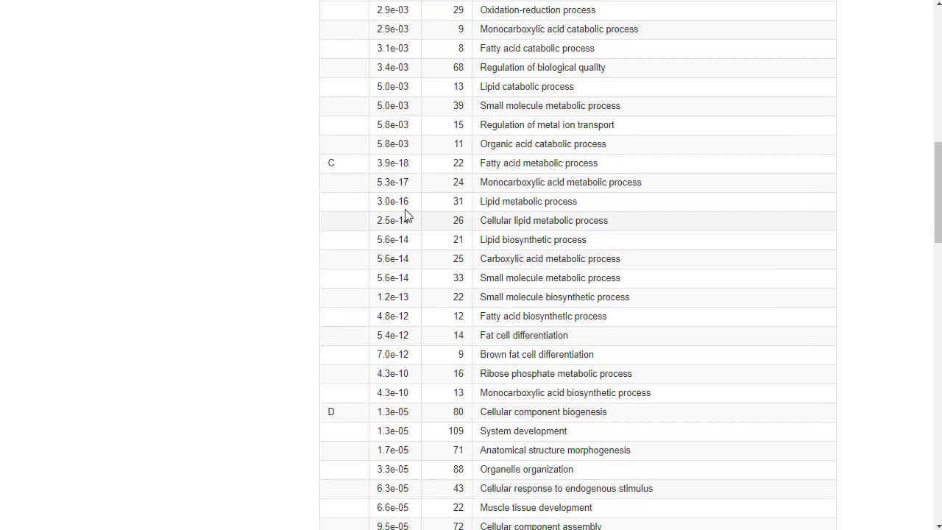
{"action": "left_click_drag", "start_coordinate": [377, 163], "coordinate": [611, 168]}
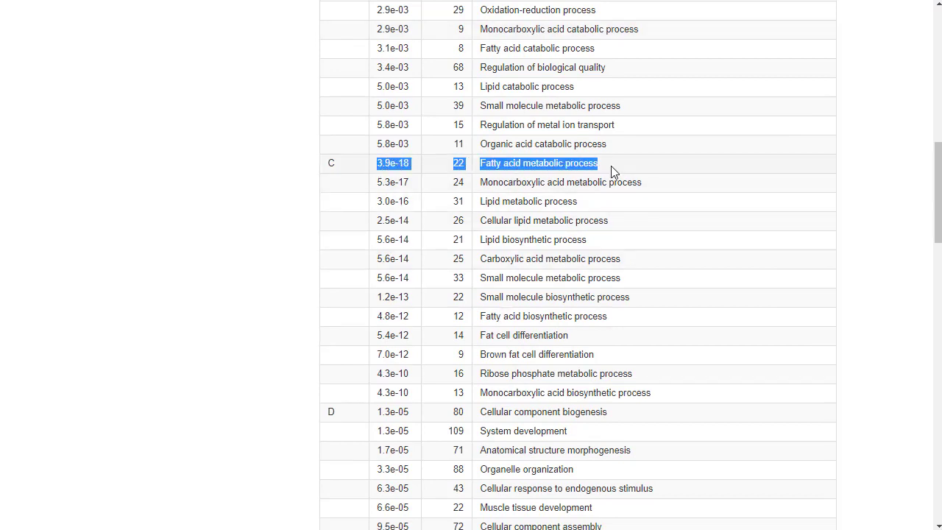
{"action": "left_click", "coordinate": [617, 194]}
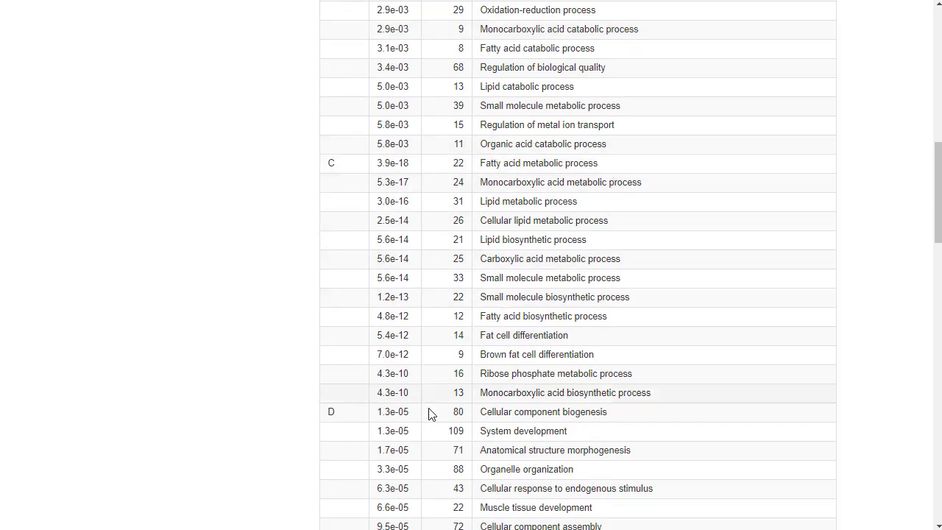
{"action": "scroll", "coordinate": [673, 426], "scroll_direction": "up", "scroll_amount": 6}
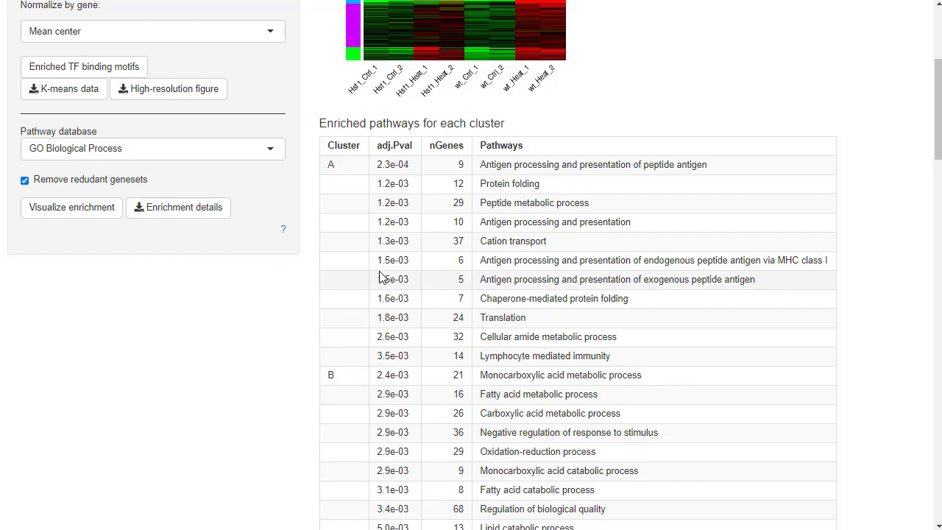
Compare the adjusted p-values of the pathways in clusters A and B with cluster C's top pathway, and review the k-means heatmap.
{"action": "left_click_drag", "start_coordinate": [390, 260], "coordinate": [606, 318]}
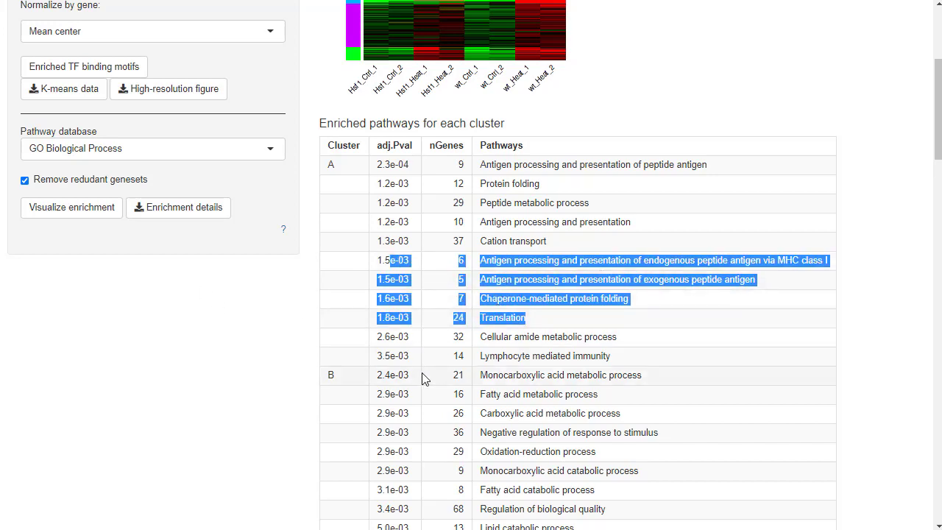
{"action": "scroll", "coordinate": [422, 378], "scroll_direction": "down", "scroll_amount": 3}
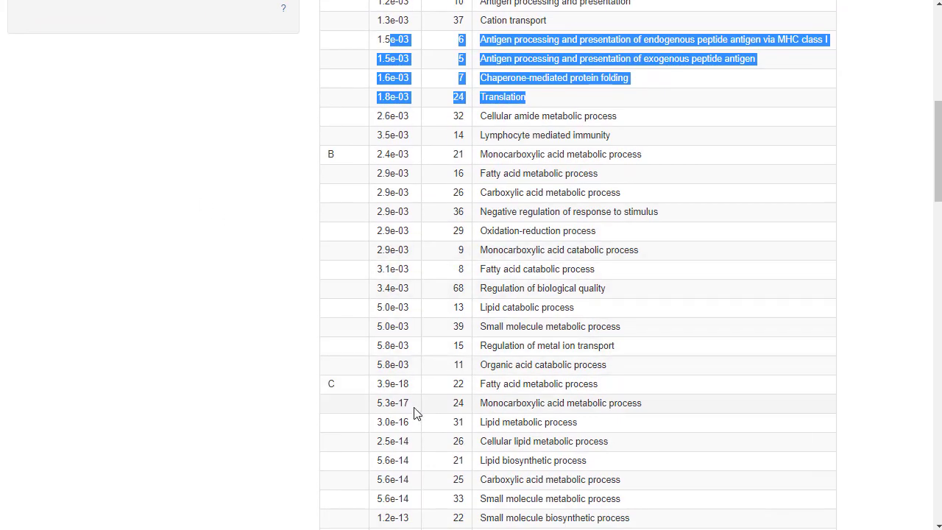
{"action": "scroll", "coordinate": [415, 414], "scroll_direction": "down", "scroll_amount": 1}
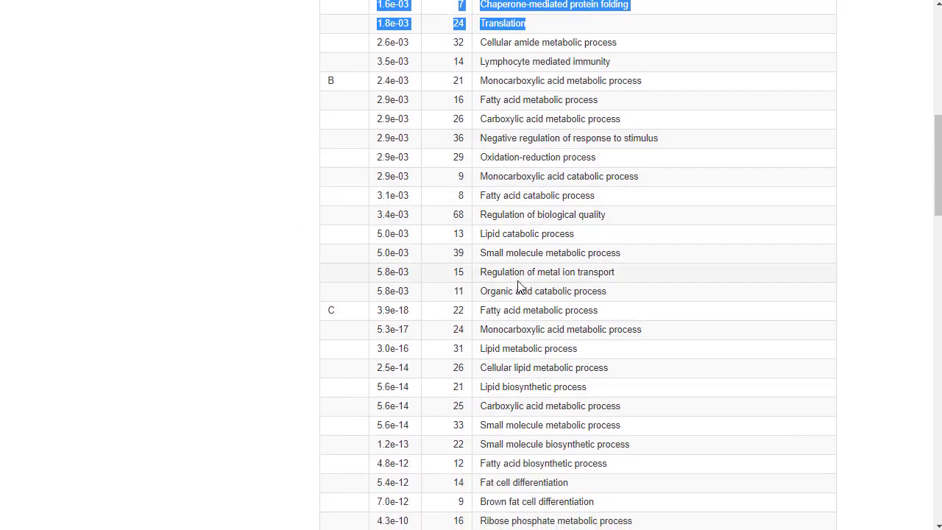
{"action": "scroll", "coordinate": [520, 287], "scroll_direction": "up", "scroll_amount": 1}
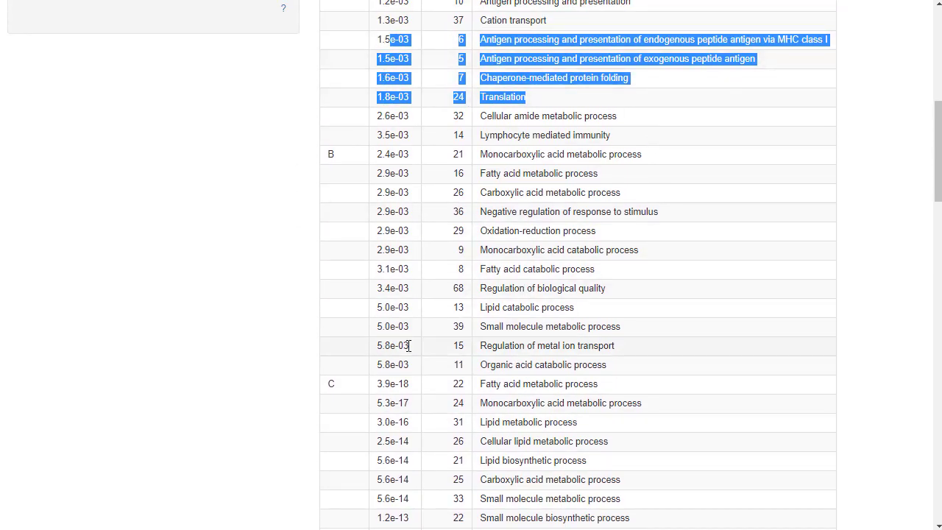
{"action": "left_click_drag", "start_coordinate": [382, 385], "coordinate": [431, 386]}
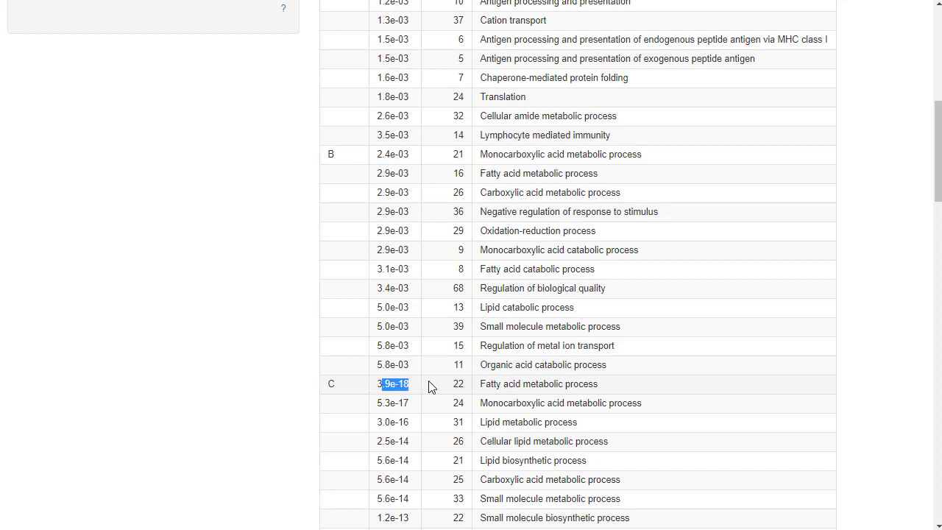
{"action": "double_click", "coordinate": [394, 389]}
{"action": "scroll", "coordinate": [643, 385], "scroll_direction": "down", "scroll_amount": 4}
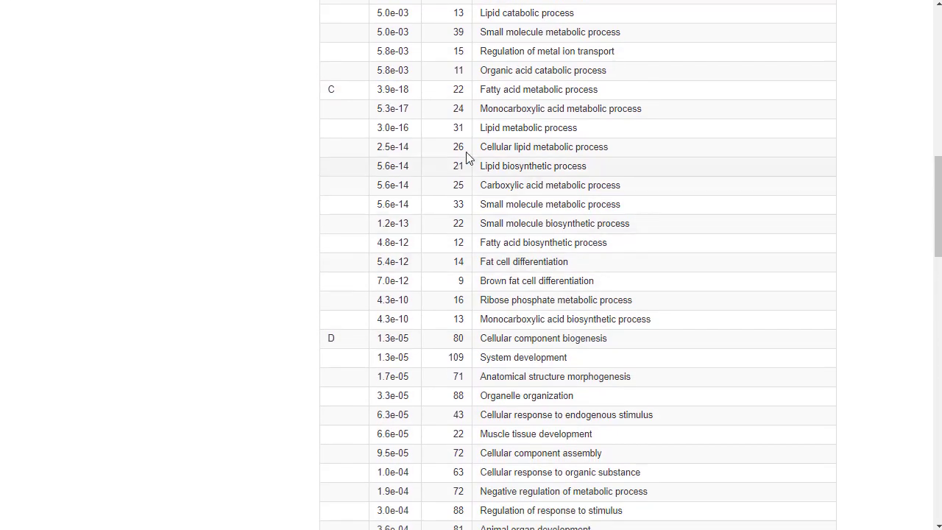
{"action": "left_click", "coordinate": [386, 87]}
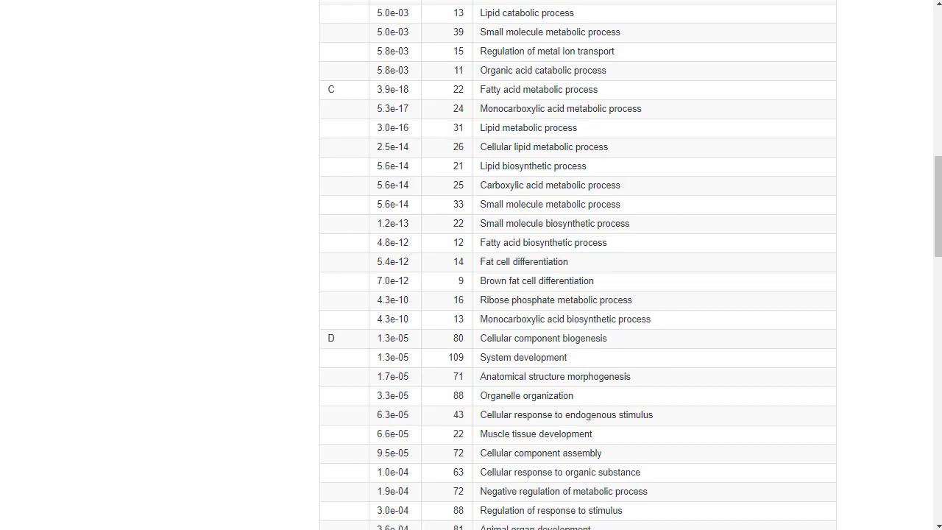
{"action": "scroll", "coordinate": [740, 143], "scroll_direction": "up", "scroll_amount": 10}
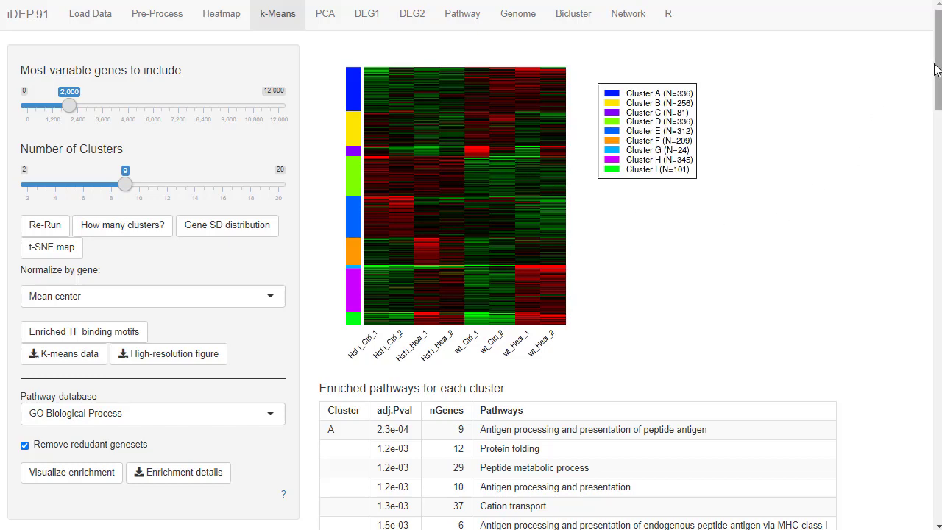
Switch to the PMC article on HSF1 regulating mevalonate and cholesterol biosynthesis pathways and read its abstract.
{"action": "left_click_drag", "start_coordinate": [936, 71], "coordinate": [937, 257]}
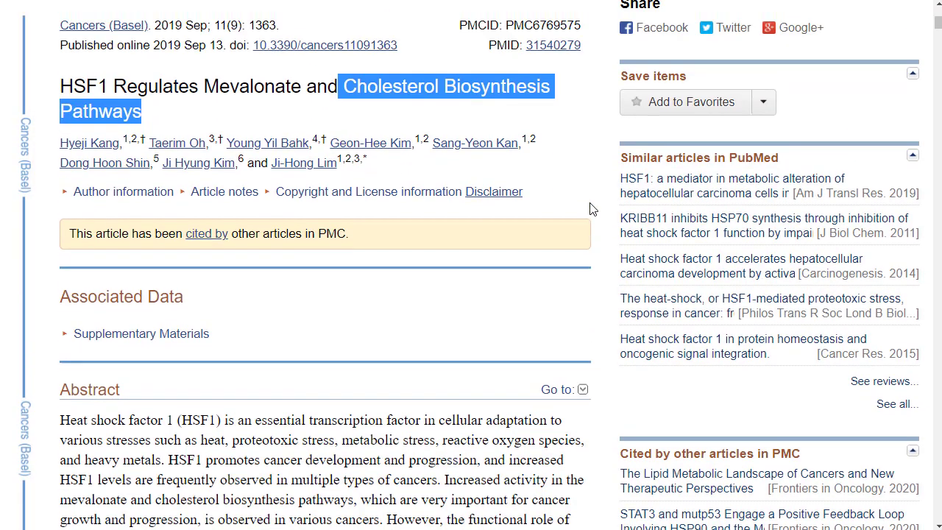
{"action": "scroll", "coordinate": [589, 170], "scroll_direction": "up", "scroll_amount": 1}
{"action": "left_click", "coordinate": [584, 140]}
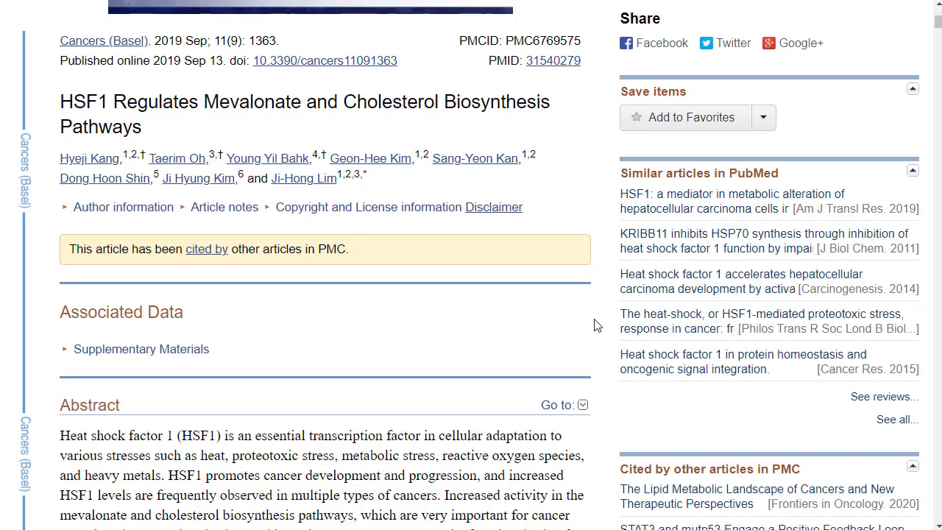
{"action": "scroll", "coordinate": [596, 333], "scroll_direction": "down", "scroll_amount": 4}
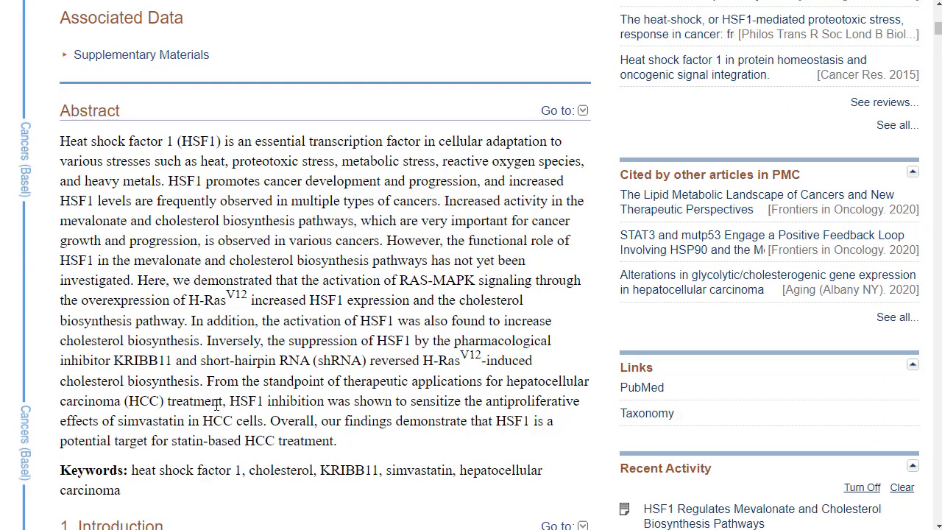
{"action": "left_click_drag", "start_coordinate": [218, 404], "coordinate": [47, 416]}
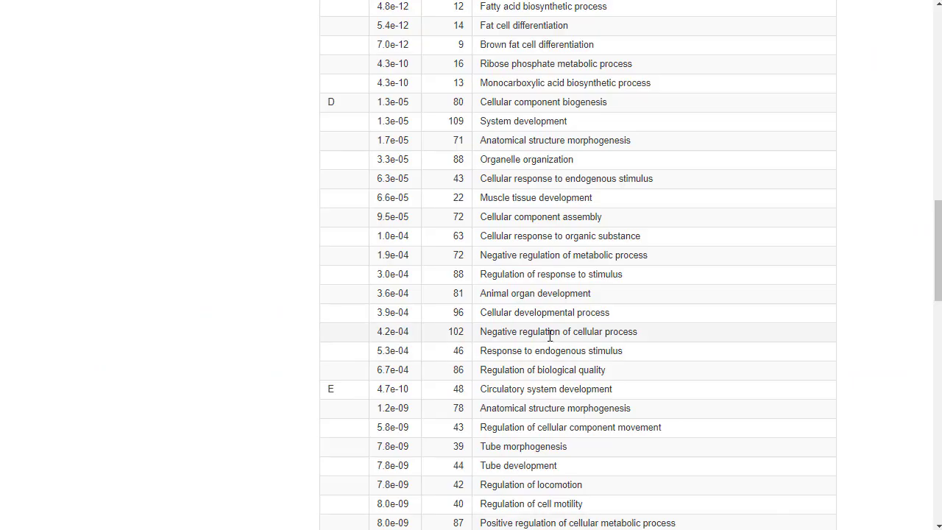
Return to iDEP and examine cluster G's enriched pathways, highlighting response to heat, protein folding and chaperone-mediated protein folding.
{"action": "scroll", "coordinate": [549, 335], "scroll_direction": "down", "scroll_amount": 7}
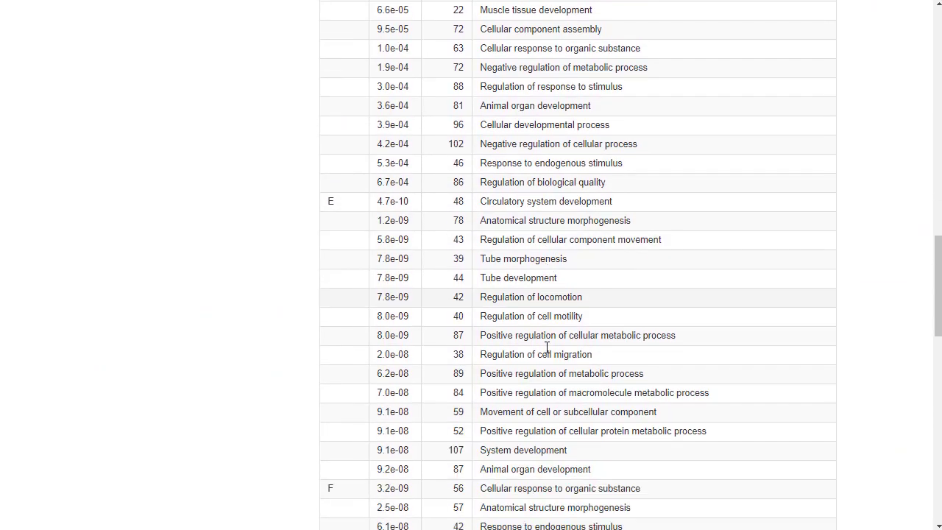
{"action": "scroll", "coordinate": [547, 358], "scroll_direction": "down", "scroll_amount": 4}
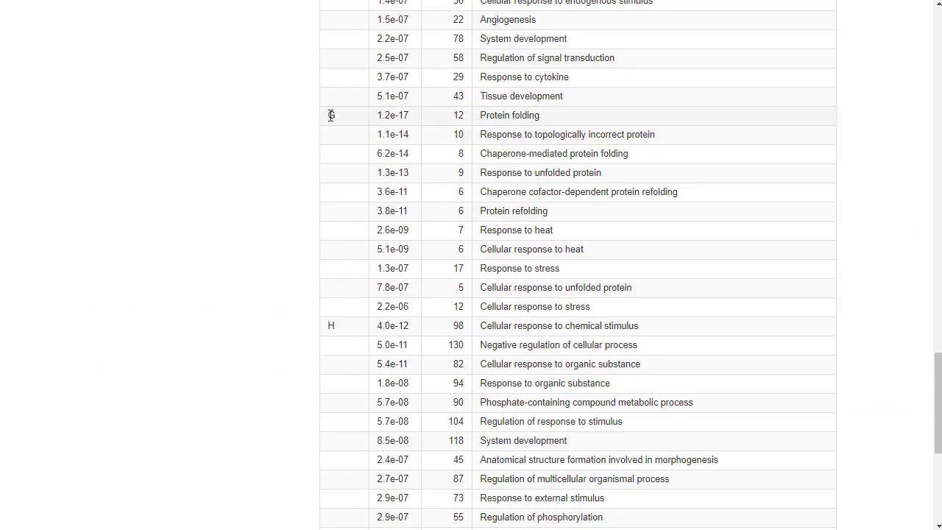
{"action": "left_click_drag", "start_coordinate": [333, 115], "coordinate": [701, 276]}
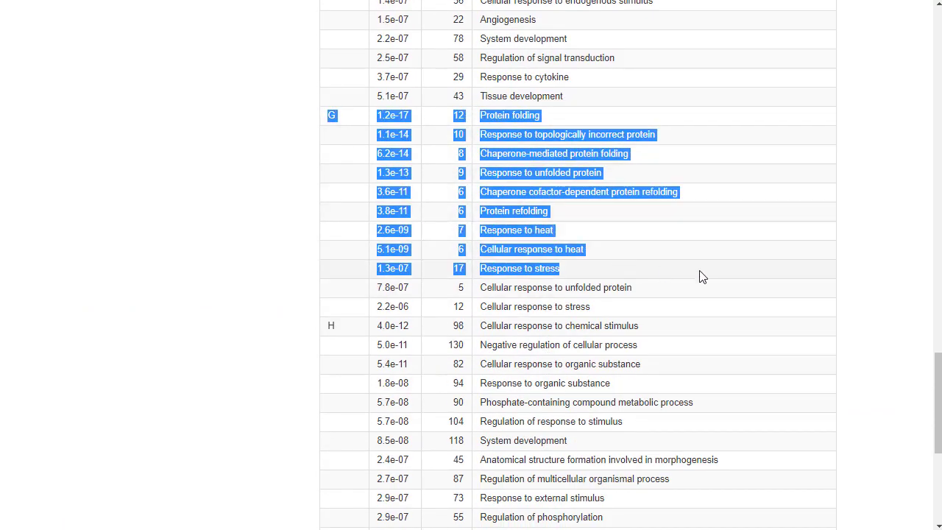
{"action": "left_click", "coordinate": [691, 229]}
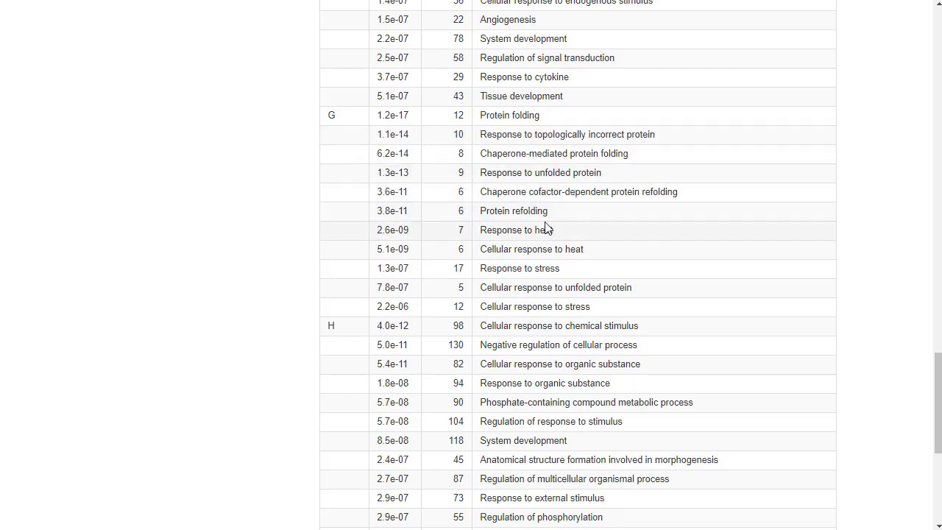
{"action": "left_click_drag", "start_coordinate": [561, 230], "coordinate": [479, 230]}
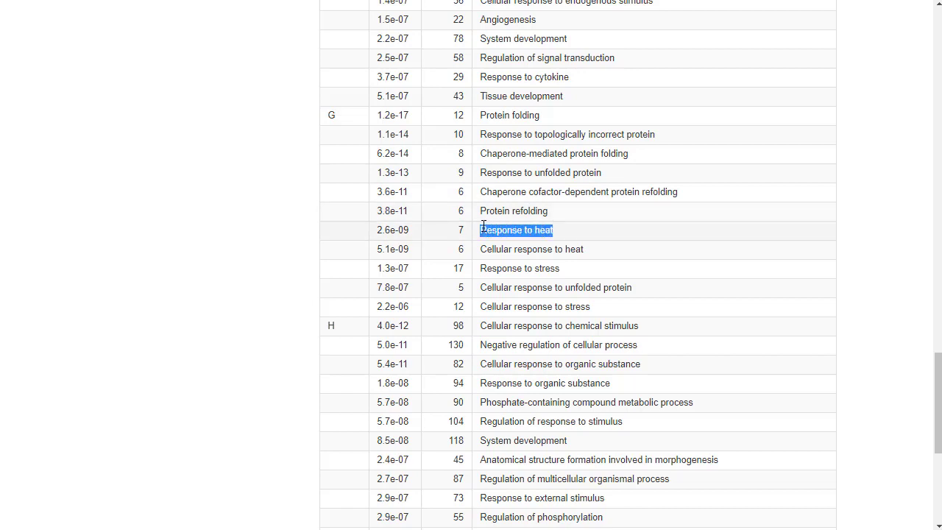
{"action": "left_click_drag", "start_coordinate": [541, 116], "coordinate": [483, 116]}
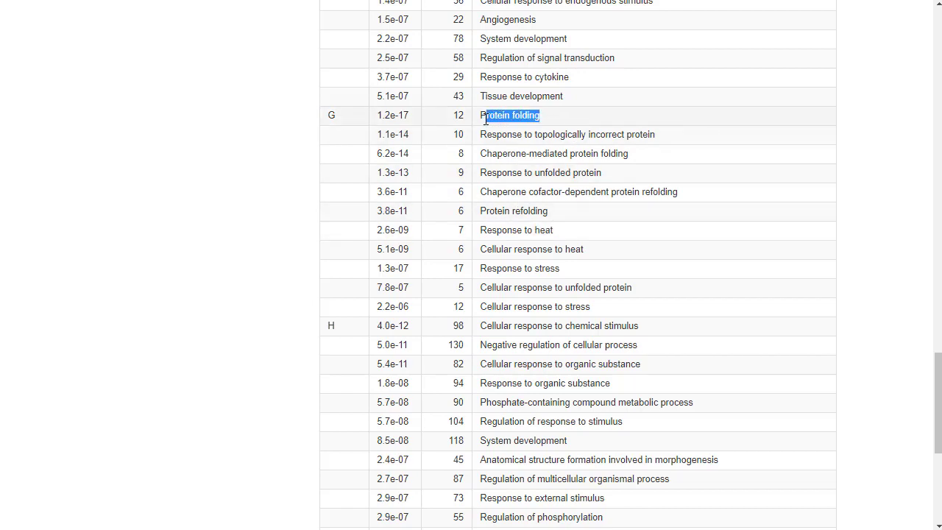
{"action": "left_click", "coordinate": [518, 159]}
{"action": "left_click_drag", "start_coordinate": [641, 156], "coordinate": [479, 153]}
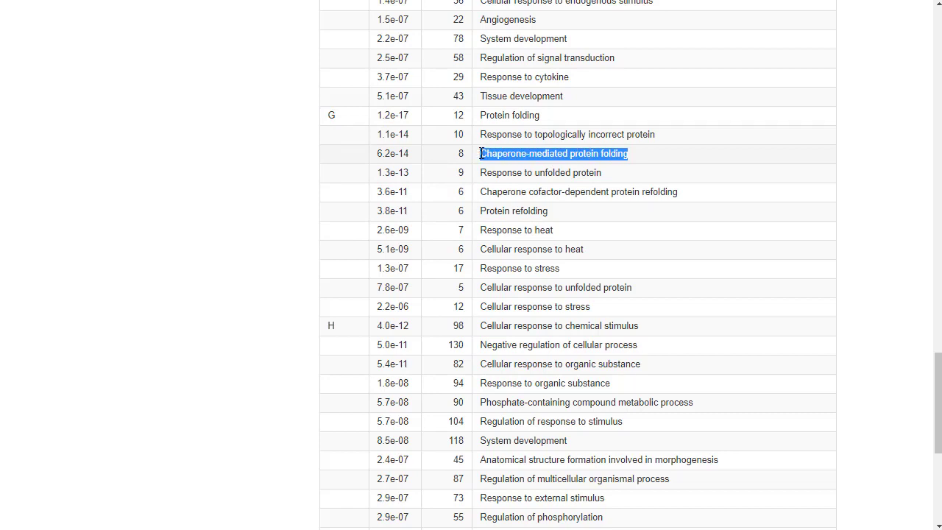
{"action": "left_click", "coordinate": [608, 175]}
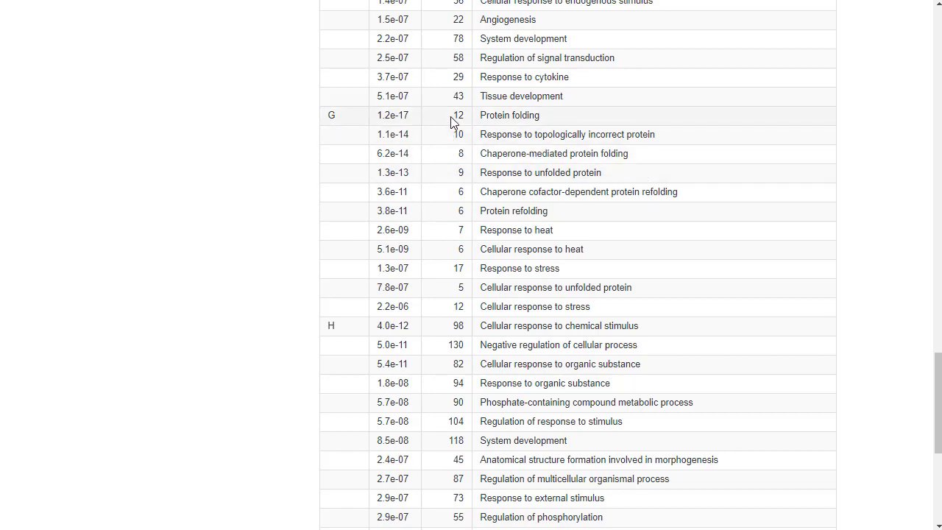
Check the gene count and adjusted p-value of cluster G's protein folding pathway, and return to the start of the pathways table.
{"action": "left_click_drag", "start_coordinate": [451, 120], "coordinate": [469, 121]}
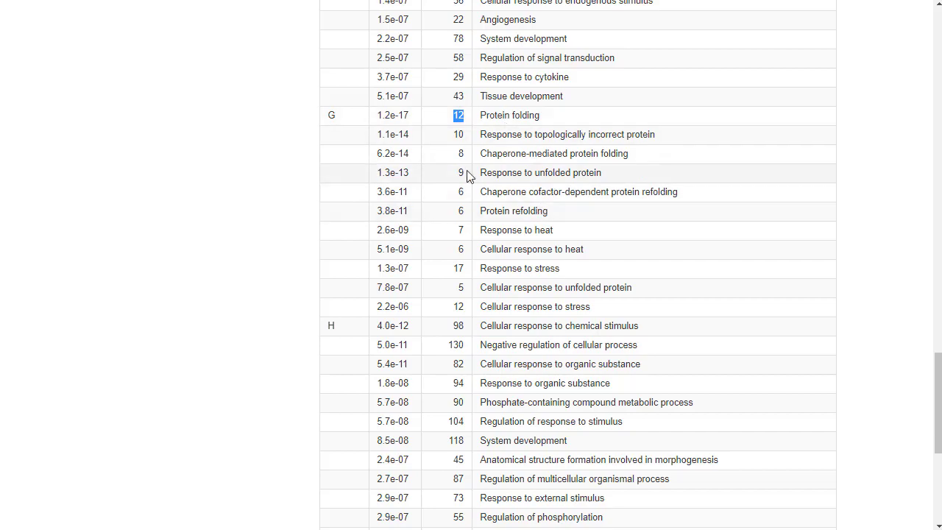
{"action": "left_click_drag", "start_coordinate": [407, 115], "coordinate": [376, 116]}
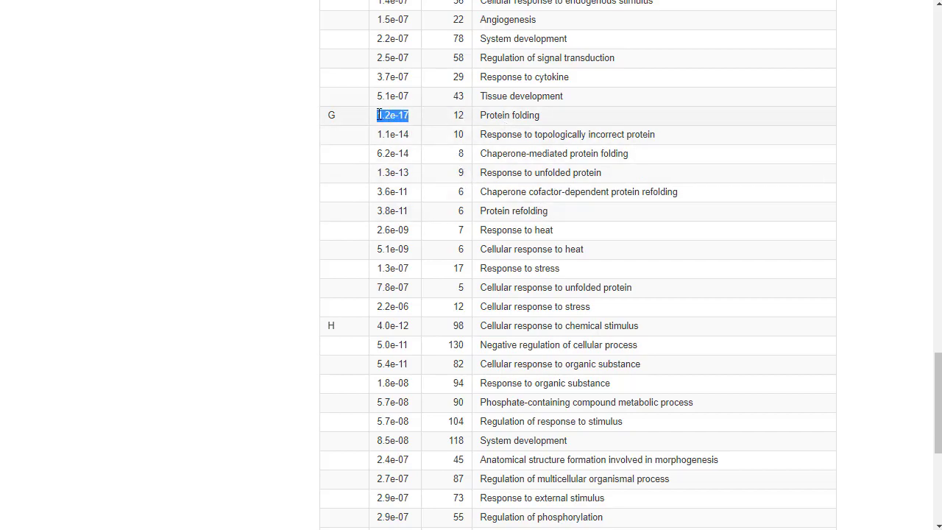
{"action": "scroll", "coordinate": [706, 227], "scroll_direction": "up", "scroll_amount": 12}
{"action": "scroll", "coordinate": [660, 226], "scroll_direction": "up", "scroll_amount": 15}
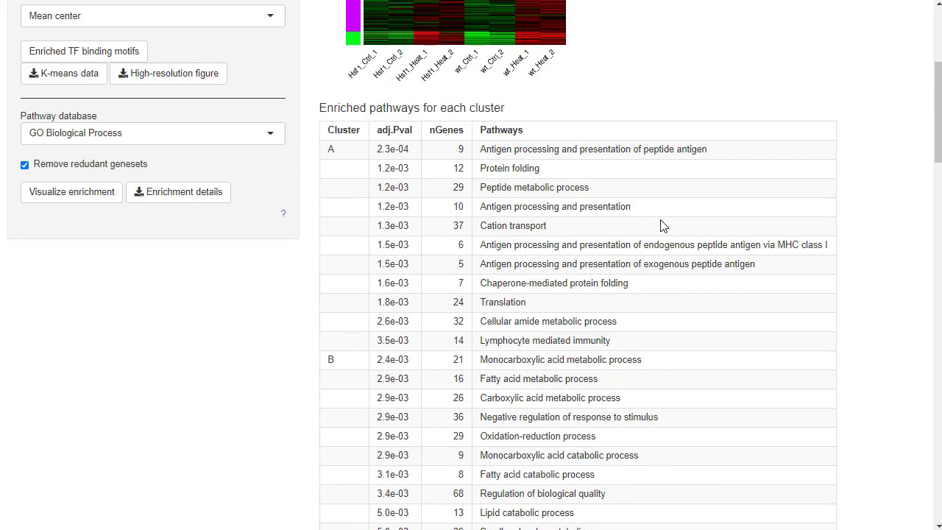
Download the k-means enrichment details as a CSV file, and open it in a maximized Excel window.
{"action": "scroll", "coordinate": [662, 225], "scroll_direction": "down", "scroll_amount": 3}
{"action": "left_click", "coordinate": [171, 256]}
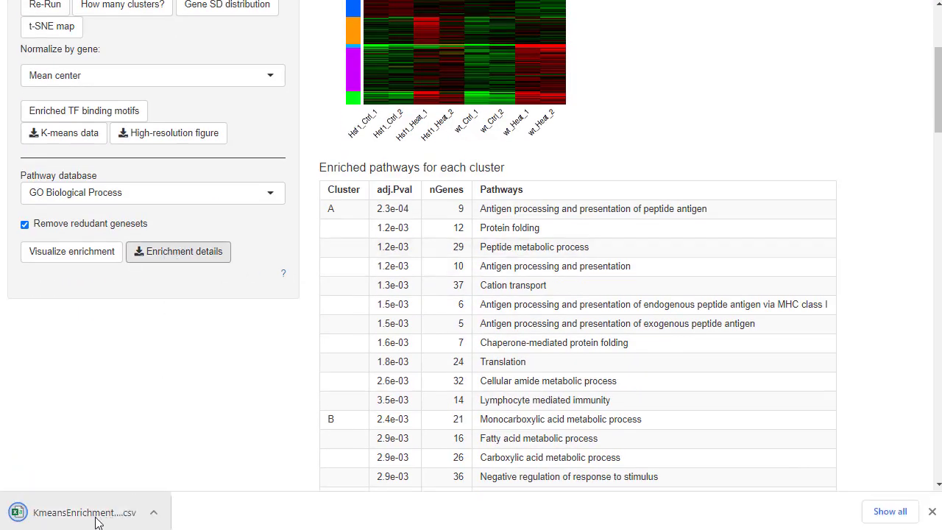
{"action": "left_click", "coordinate": [65, 518]}
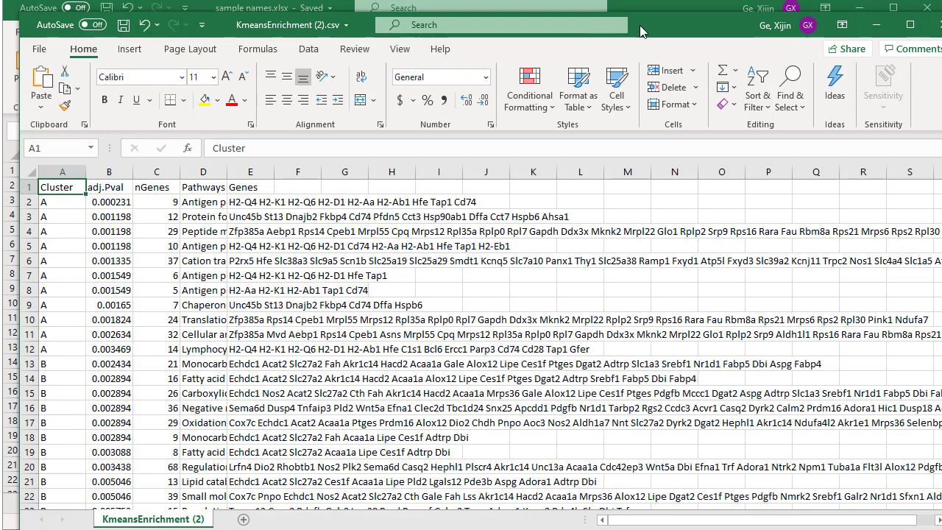
{"action": "double_click", "coordinate": [639, 25]}
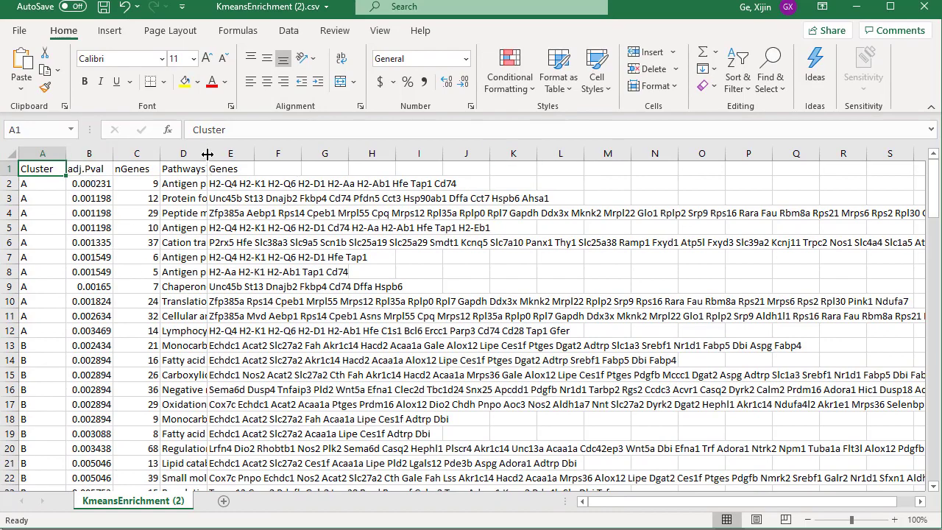
Widen the Pathways column in the CSV and select all cluster G rows, 81 to 91.
{"action": "left_click_drag", "start_coordinate": [207, 153], "coordinate": [274, 153]}
{"action": "scroll", "coordinate": [137, 311], "scroll_direction": "down", "scroll_amount": 11}
{"action": "scroll", "coordinate": [138, 316], "scroll_direction": "down", "scroll_amount": 15}
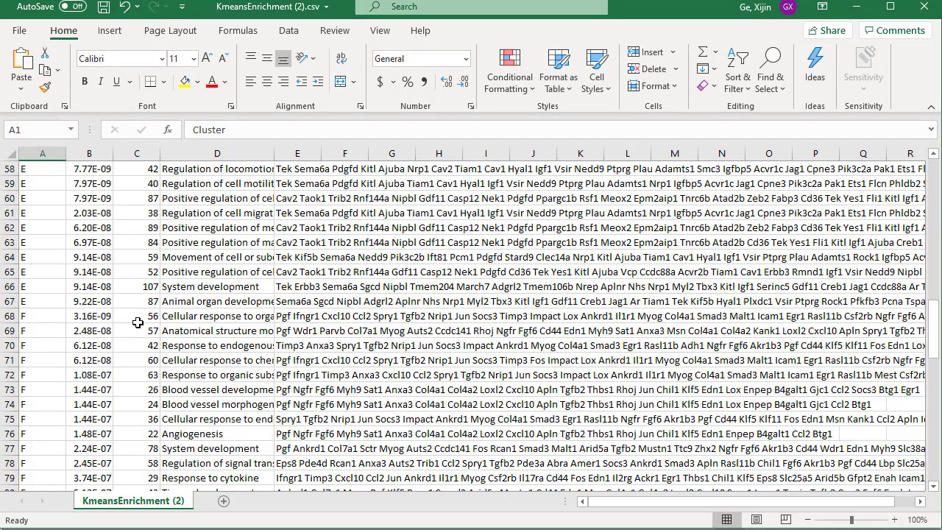
{"action": "scroll", "coordinate": [138, 324], "scroll_direction": "up", "scroll_amount": 2}
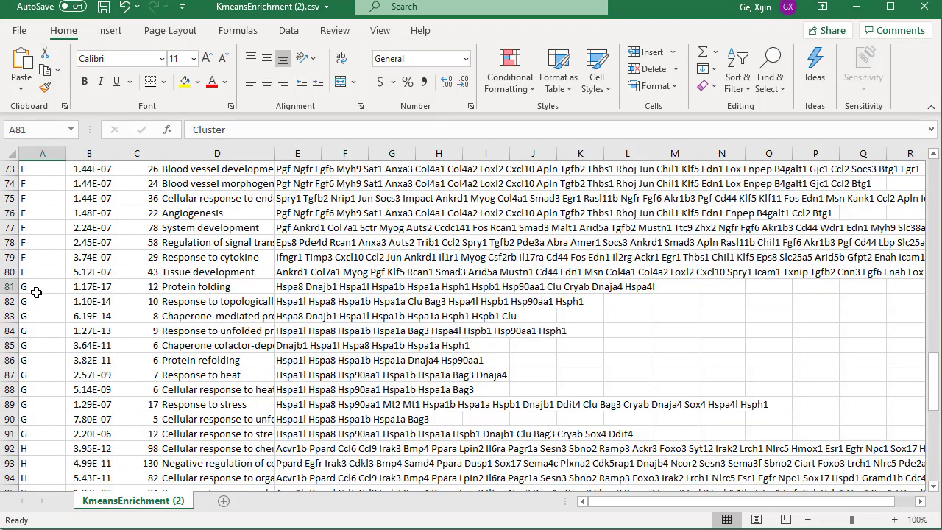
{"action": "left_click_drag", "start_coordinate": [9, 286], "coordinate": [5, 434]}
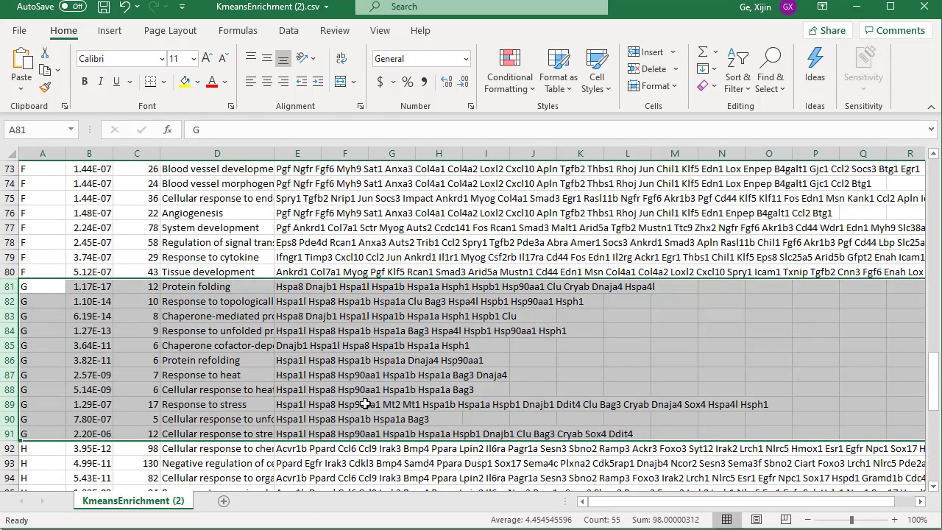
Colour the gene lists of cluster G's first nine pathways red, cells E81 to E89.
{"action": "left_click", "coordinate": [293, 287]}
{"action": "left_click_drag", "start_coordinate": [293, 286], "coordinate": [295, 404]}
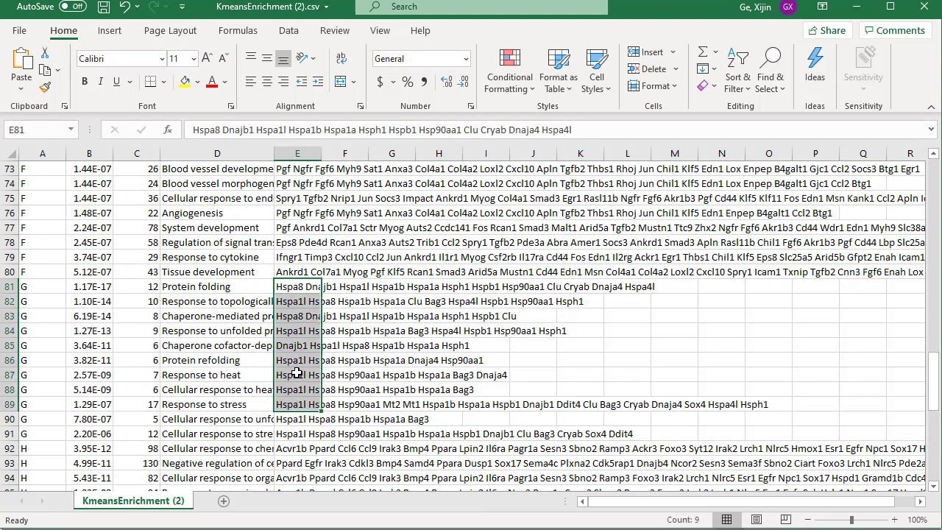
{"action": "left_click", "coordinate": [212, 80]}
{"action": "left_click", "coordinate": [765, 343]}
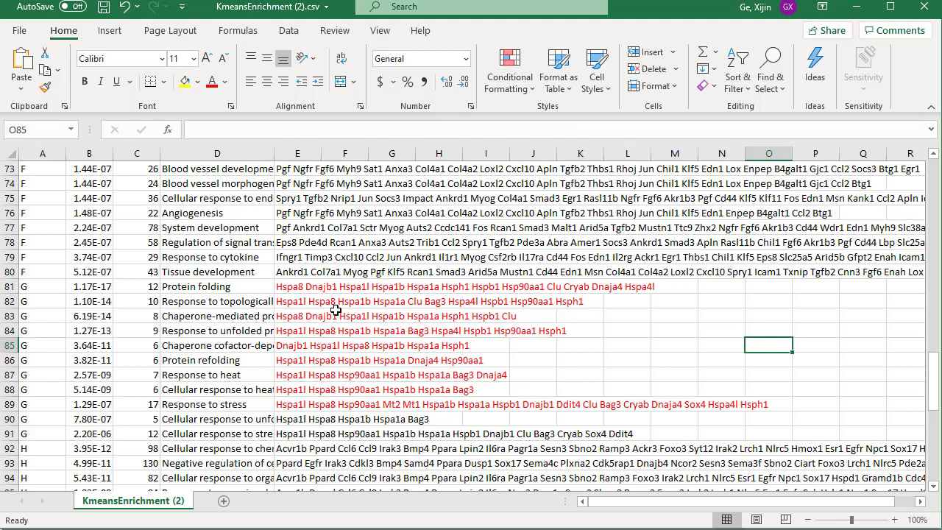
Minimize both Excel workbooks to return to iDEP and check cluster G in the k-means heatmap legend.
{"action": "left_click", "coordinate": [858, 12]}
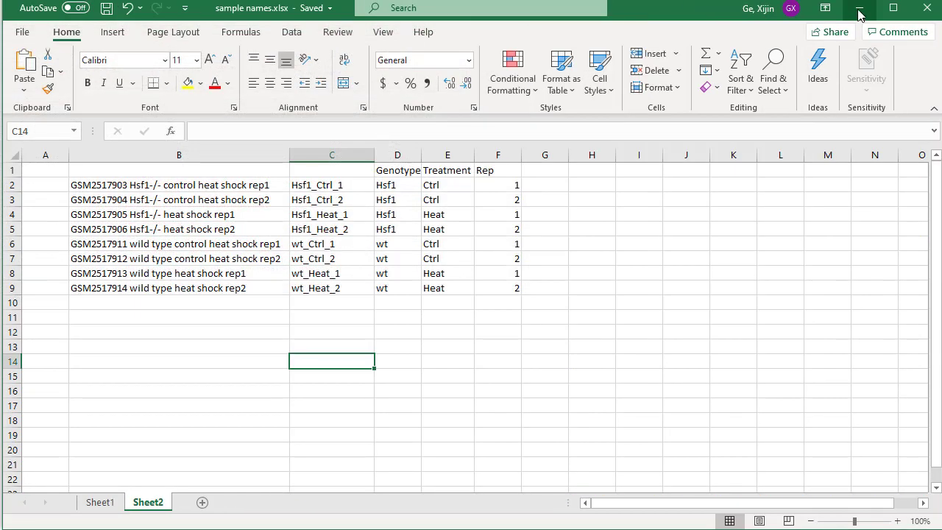
{"action": "left_click", "coordinate": [859, 11]}
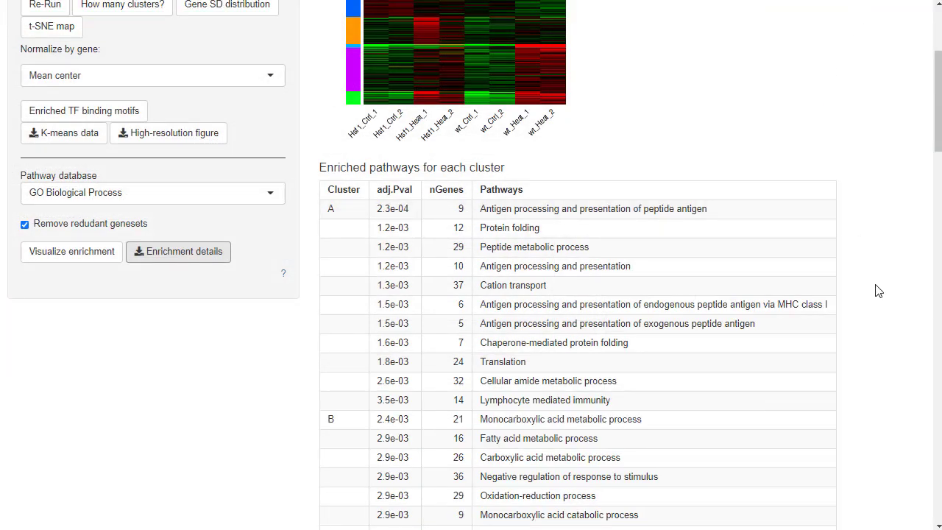
{"action": "scroll", "coordinate": [878, 291], "scroll_direction": "up", "scroll_amount": 3}
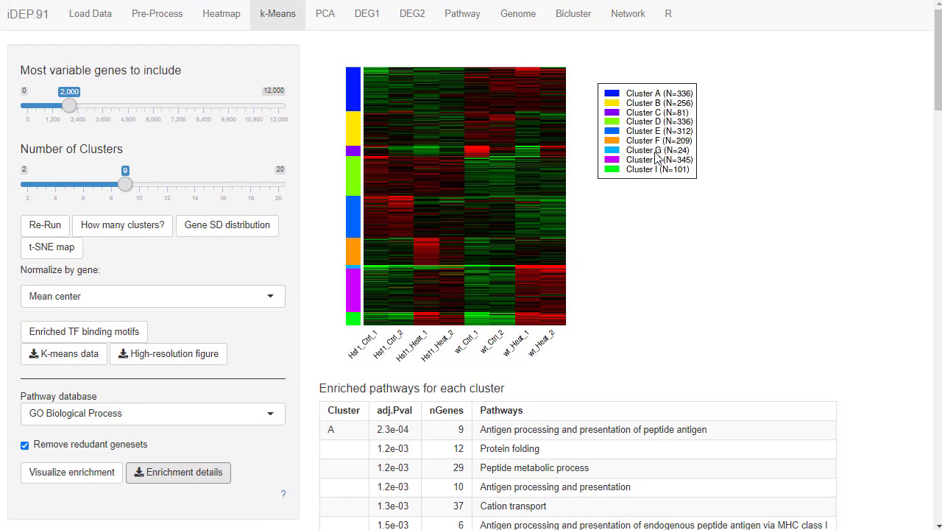
Examine cluster E's enriched pathways, highlighting circulatory system development, tube morphogenesis and tube development.
{"action": "scroll", "coordinate": [862, 493], "scroll_direction": "down", "scroll_amount": 15}
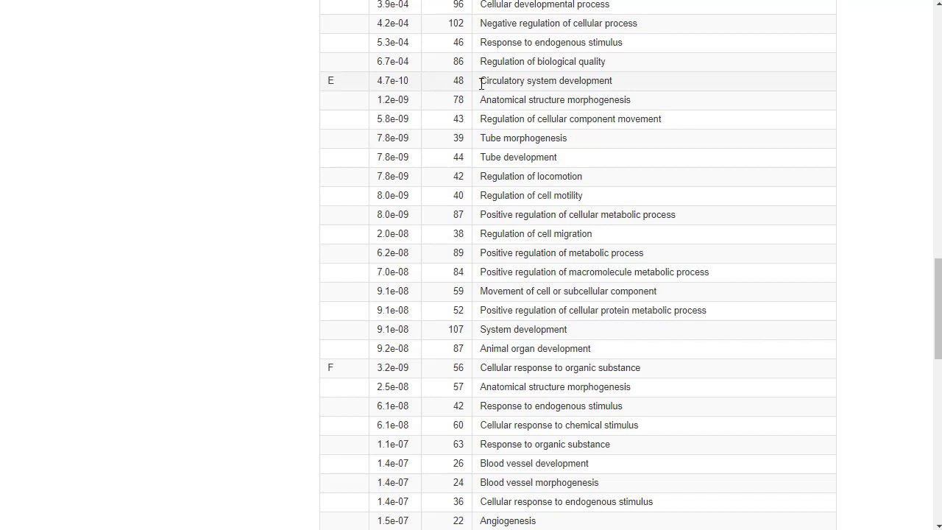
{"action": "left_click_drag", "start_coordinate": [482, 83], "coordinate": [630, 84]}
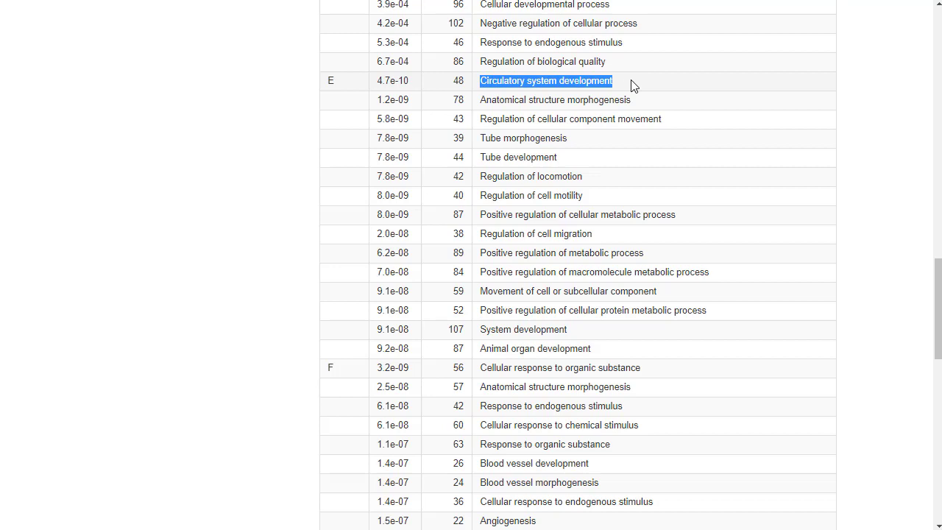
{"action": "left_click", "coordinate": [487, 139]}
{"action": "left_click_drag", "start_coordinate": [487, 140], "coordinate": [573, 165]}
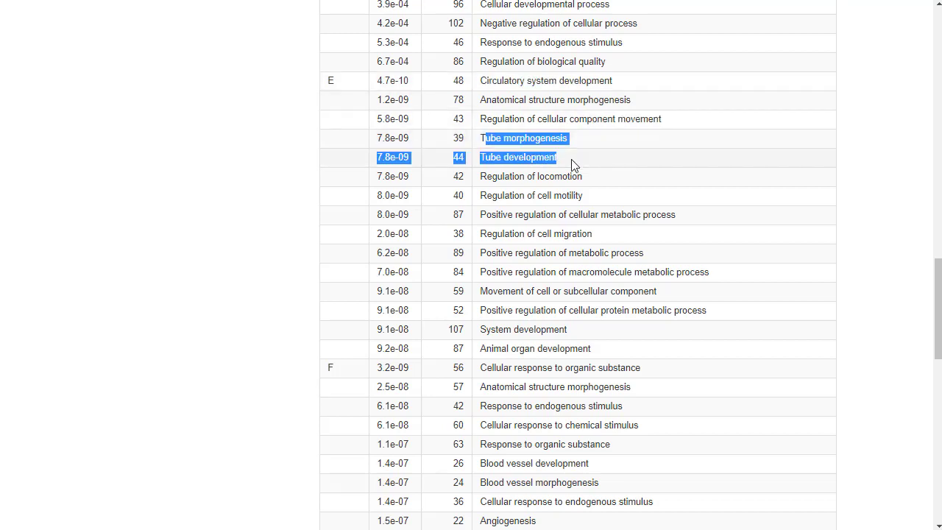
{"action": "left_click", "coordinate": [573, 165]}
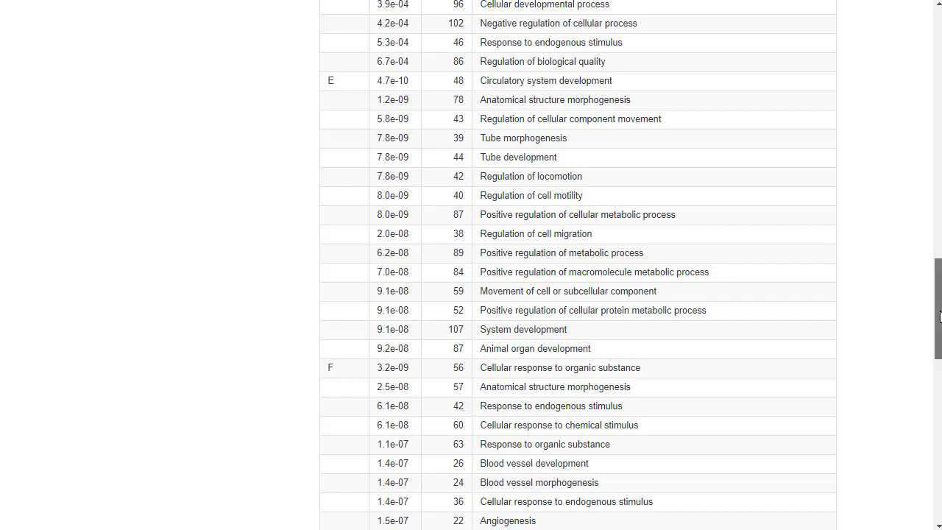
{"action": "left_click_drag", "start_coordinate": [940, 316], "coordinate": [929, 68]}
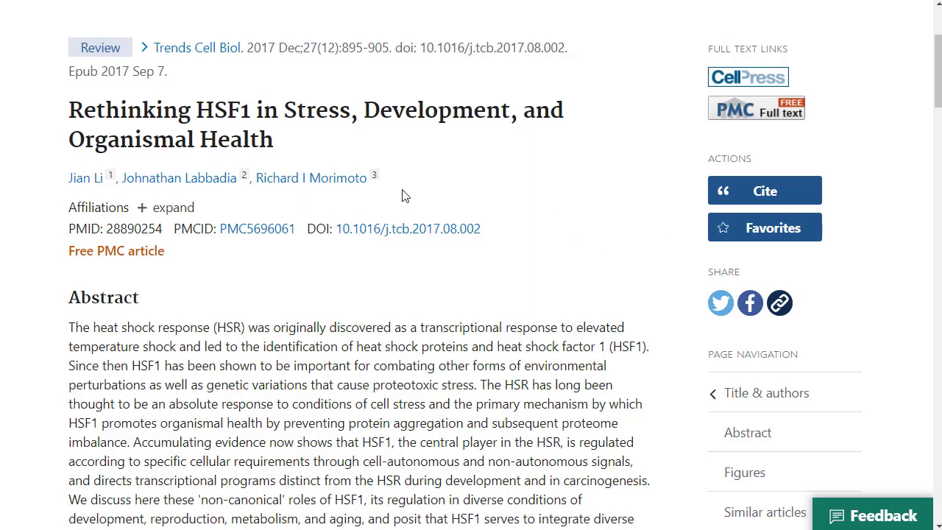
Read the PubMed abstract of 'Rethinking HSF1 in Stress, Development, and Organismal Health', highlighting the passage on HSF1's non-canonical roles.
{"action": "scroll", "coordinate": [558, 240], "scroll_direction": "down", "scroll_amount": 3}
{"action": "scroll", "coordinate": [558, 239], "scroll_direction": "up", "scroll_amount": 3}
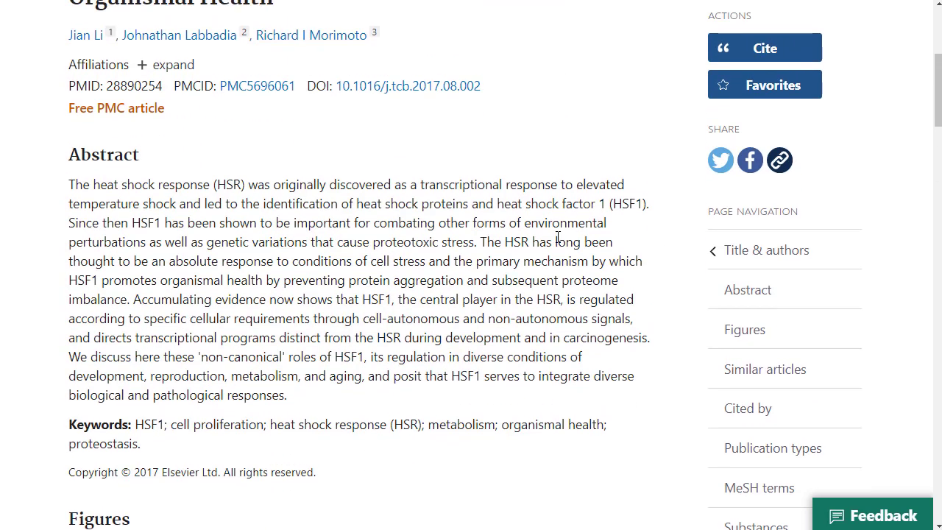
{"action": "scroll", "coordinate": [558, 239], "scroll_direction": "down", "scroll_amount": 3}
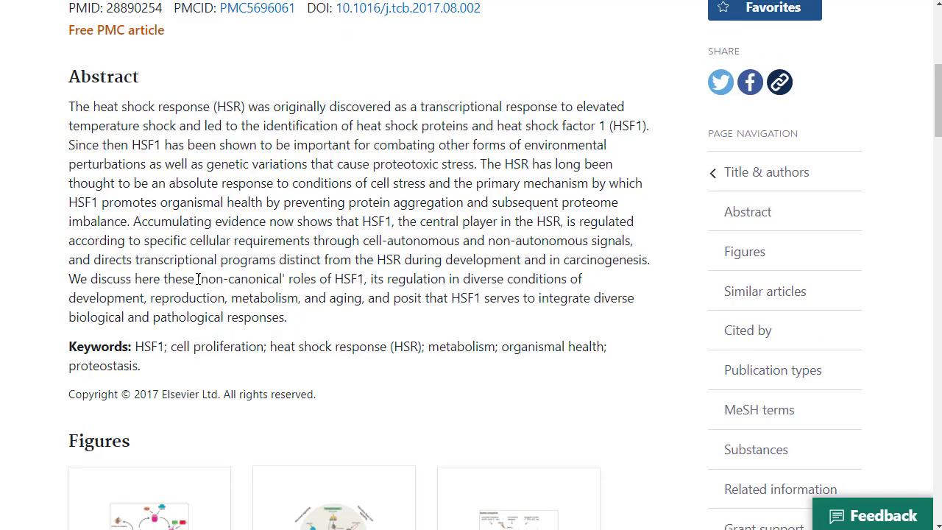
{"action": "left_click_drag", "start_coordinate": [197, 279], "coordinate": [366, 301]}
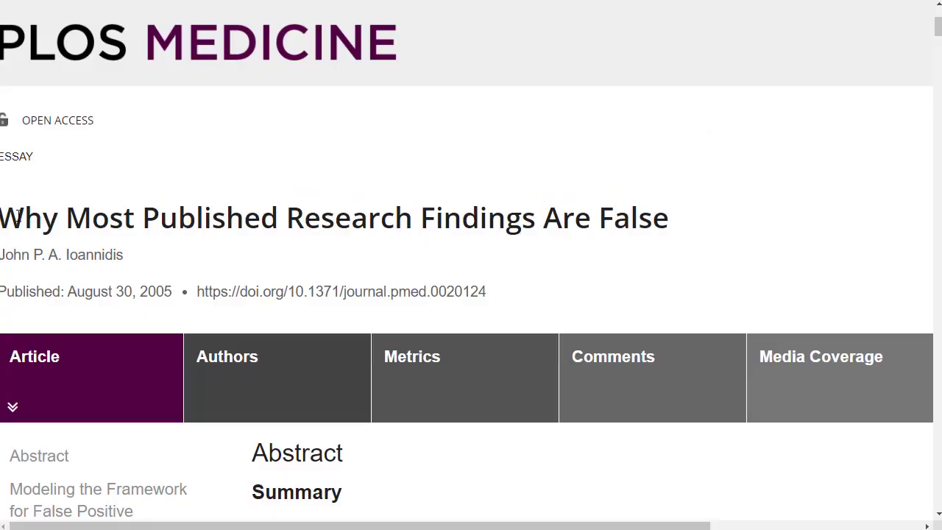
Read the abstract of the PLOS Medicine essay 'Why Most Published Research Findings Are False'.
{"action": "scroll", "coordinate": [554, 228], "scroll_direction": "down", "scroll_amount": 3}
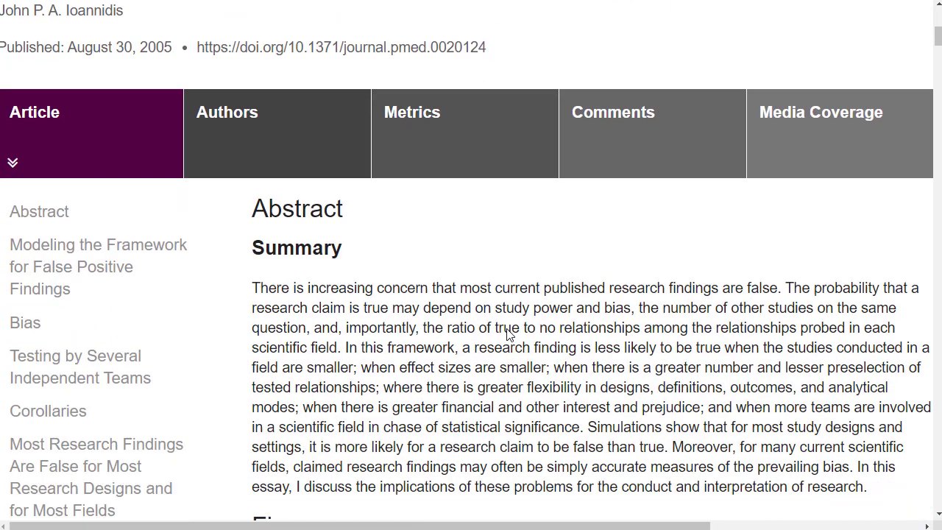
{"action": "scroll", "coordinate": [508, 333], "scroll_direction": "down", "scroll_amount": 3}
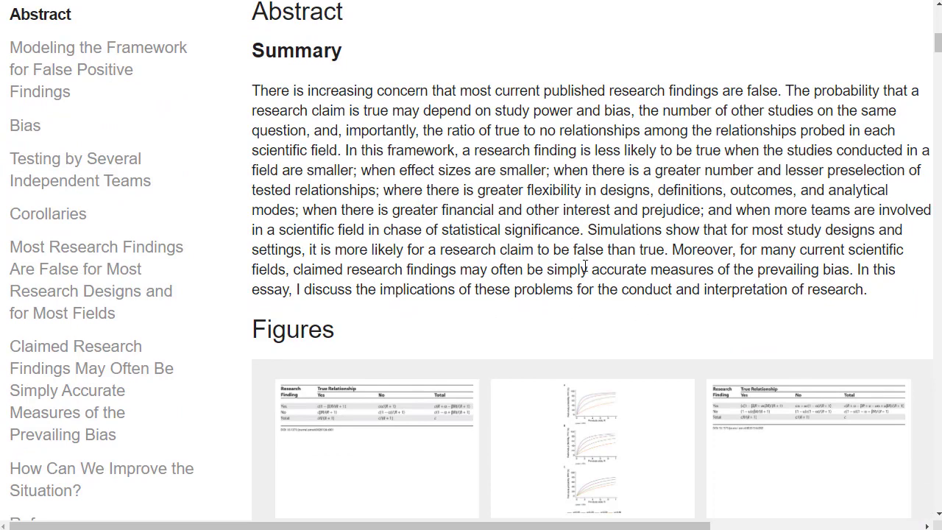
{"action": "scroll", "coordinate": [431, 361], "scroll_direction": "up", "scroll_amount": 3}
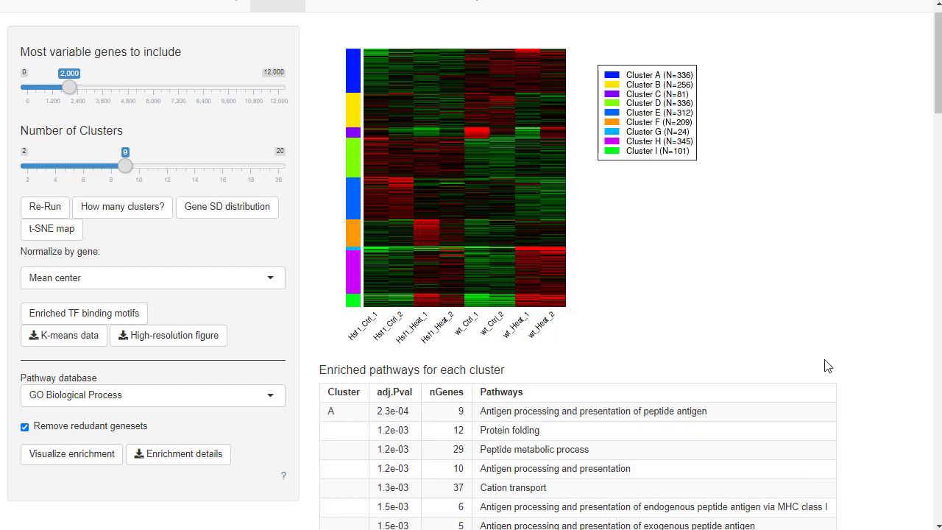
Visualize the k-means enrichment in iDEP as a tree, compare the gene sets across clusters A to I, and close the view.
{"action": "left_click", "coordinate": [112, 452]}
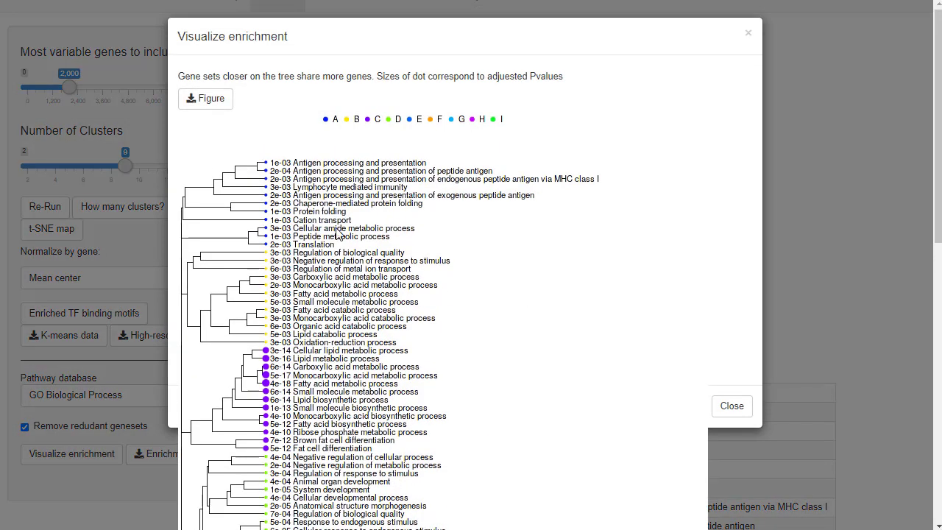
{"action": "scroll", "coordinate": [320, 291], "scroll_direction": "down", "scroll_amount": 10}
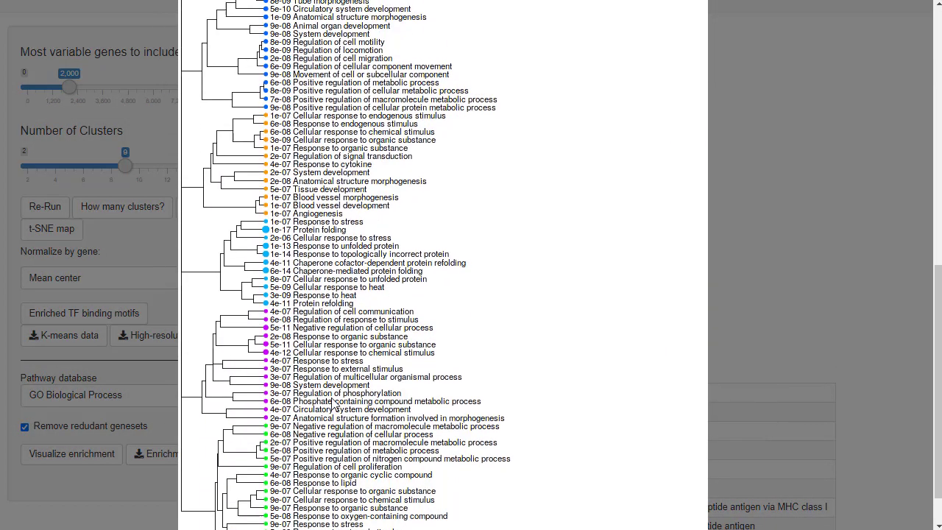
{"action": "scroll", "coordinate": [333, 404], "scroll_direction": "down", "scroll_amount": 2}
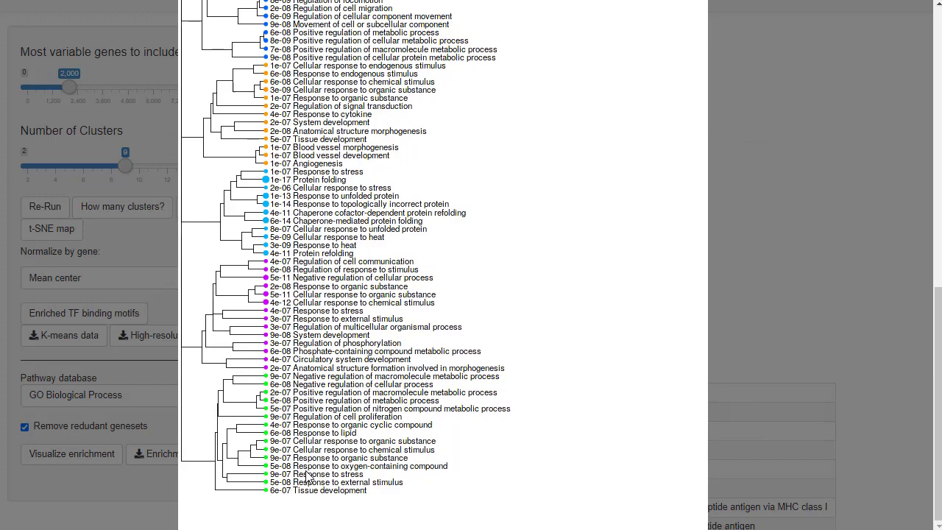
{"action": "scroll", "coordinate": [307, 478], "scroll_direction": "up", "scroll_amount": 3}
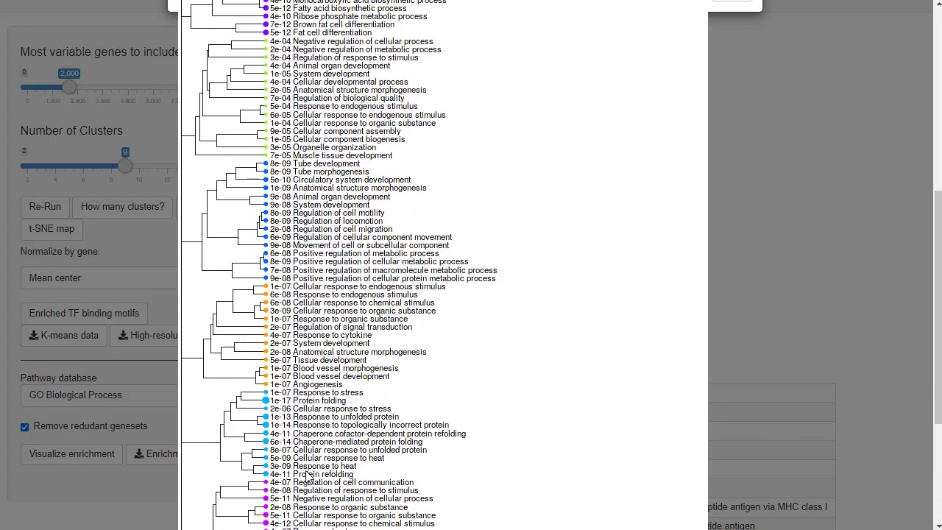
{"action": "scroll", "coordinate": [308, 477], "scroll_direction": "up", "scroll_amount": 2}
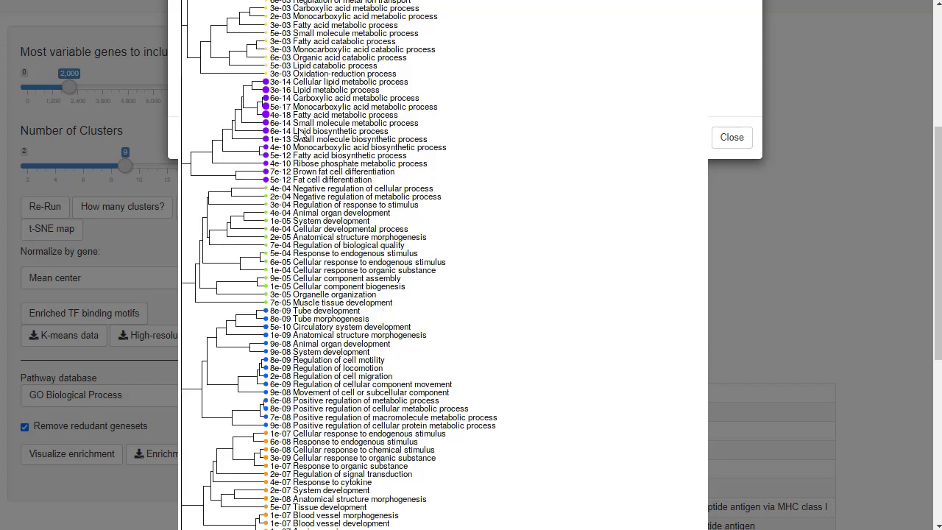
{"action": "scroll", "coordinate": [280, 392], "scroll_direction": "down", "scroll_amount": 5}
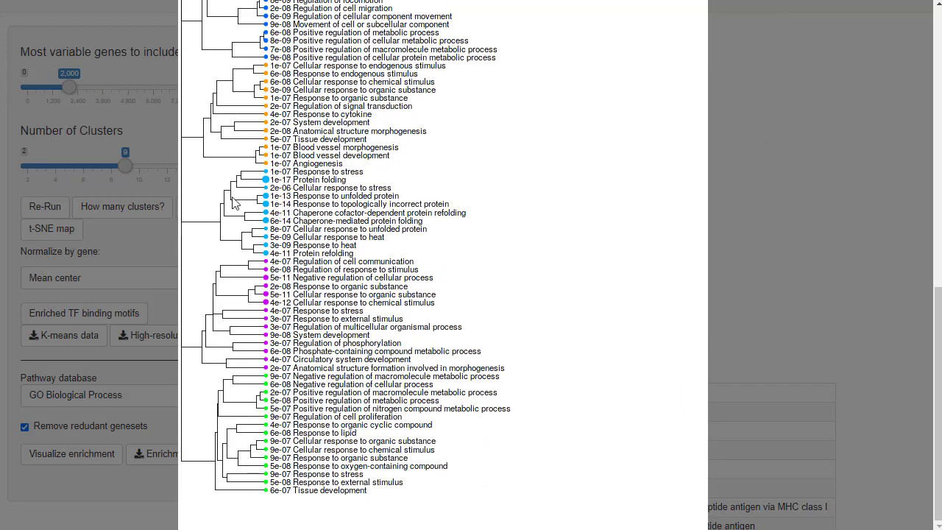
{"action": "scroll", "coordinate": [294, 221], "scroll_direction": "up", "scroll_amount": 10}
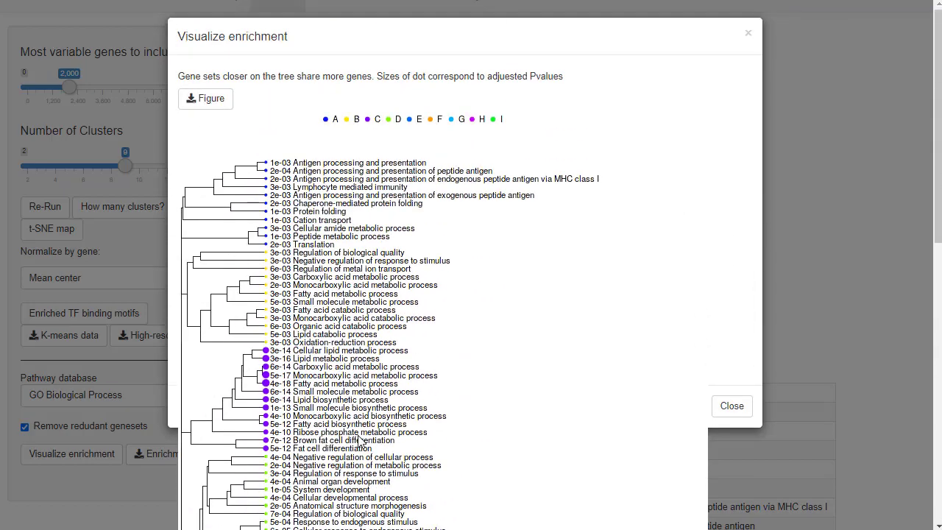
{"action": "scroll", "coordinate": [360, 440], "scroll_direction": "down", "scroll_amount": 15}
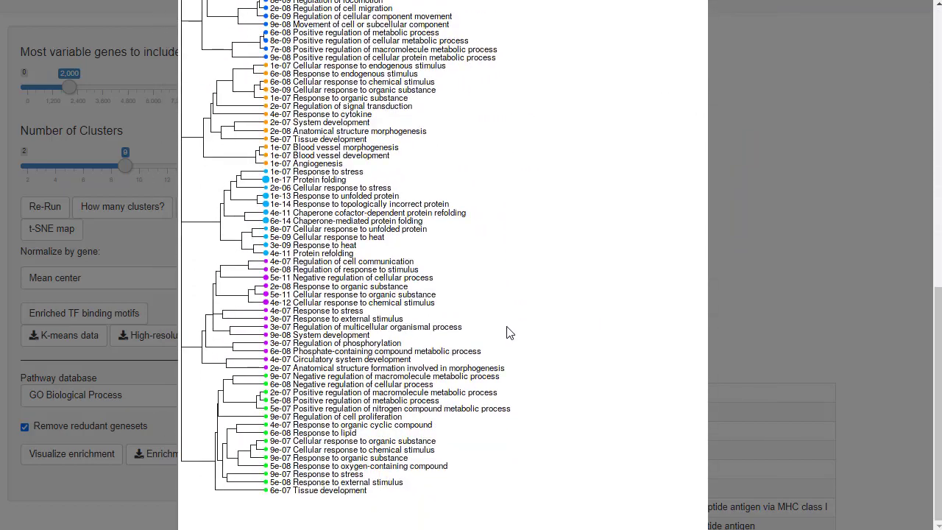
{"action": "scroll", "coordinate": [471, 346], "scroll_direction": "up", "scroll_amount": 15}
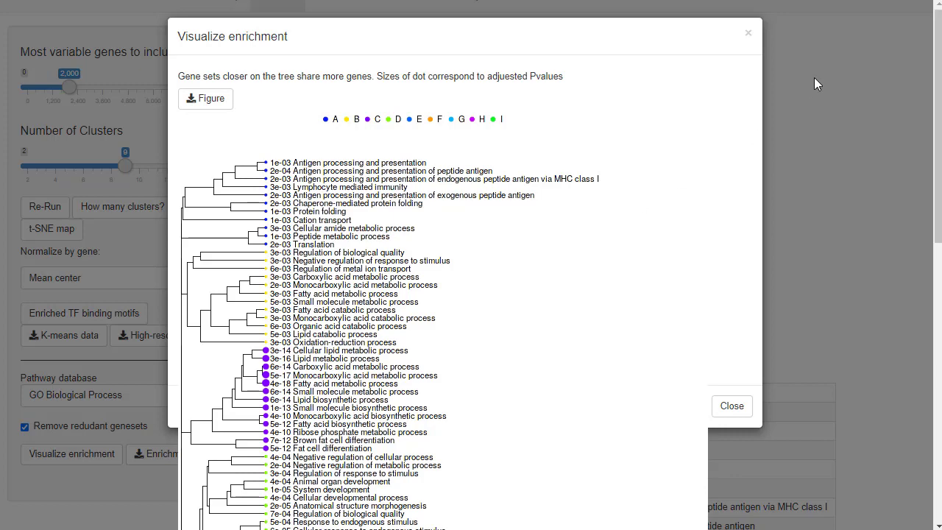
{"action": "left_click", "coordinate": [747, 32]}
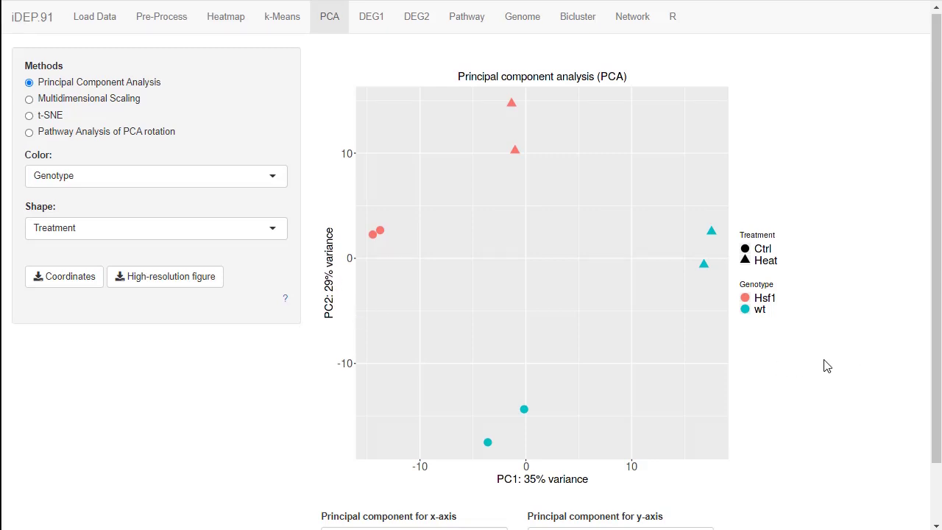
Plot principal component 3 on the PCA plot's y-axis for comparison, and set the y-axis back to component 2.
{"action": "scroll", "coordinate": [829, 368], "scroll_direction": "down", "scroll_amount": 1}
{"action": "left_click", "coordinate": [703, 475]}
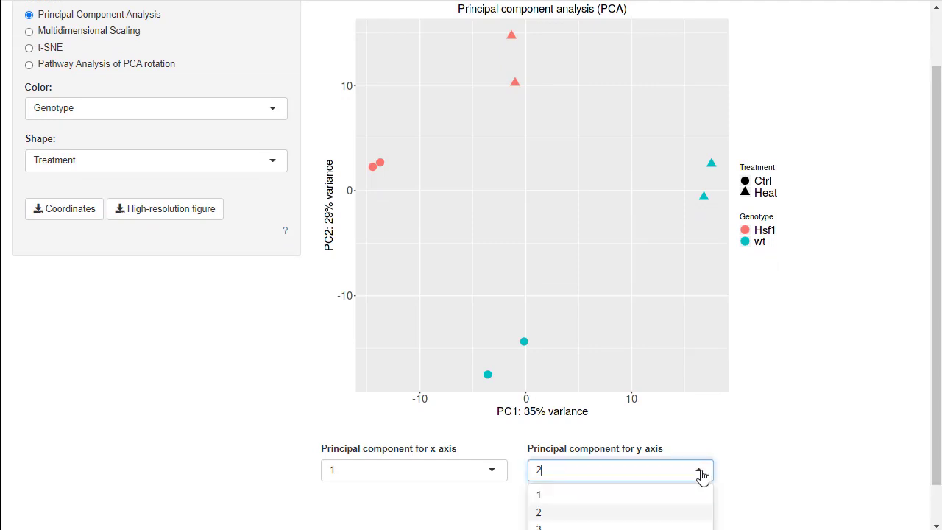
{"action": "left_click", "coordinate": [569, 524]}
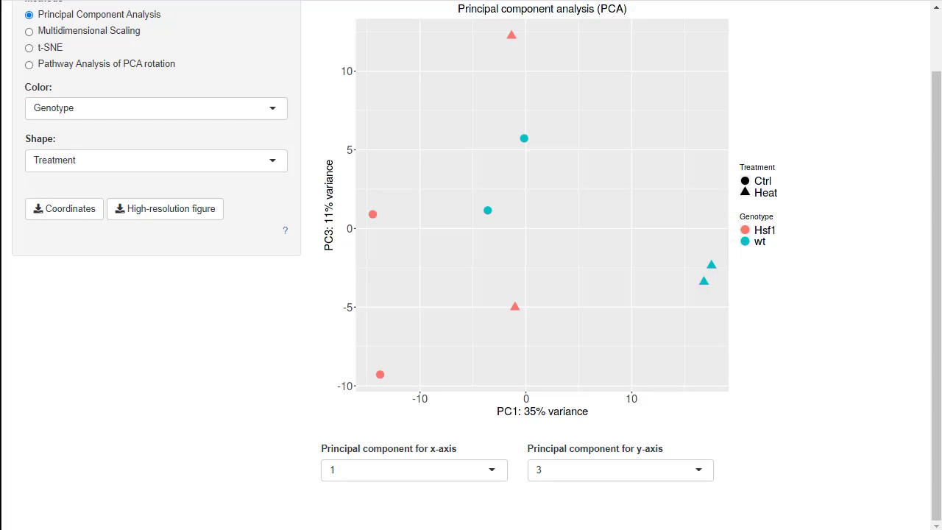
{"action": "left_click", "coordinate": [640, 480]}
{"action": "left_click", "coordinate": [588, 510]}
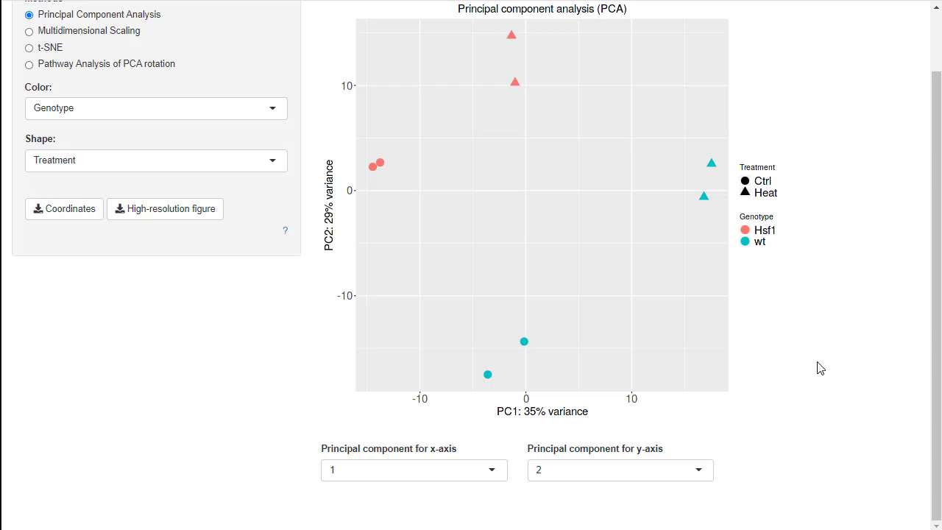
Compare the Hsf1 heat-shock PCA plot with the p53 dataset's PCA plot and its correlation between principal components and factors.
{"action": "scroll", "coordinate": [821, 368], "scroll_direction": "up", "scroll_amount": 2}
{"action": "scroll", "coordinate": [821, 368], "scroll_direction": "down", "scroll_amount": 2}
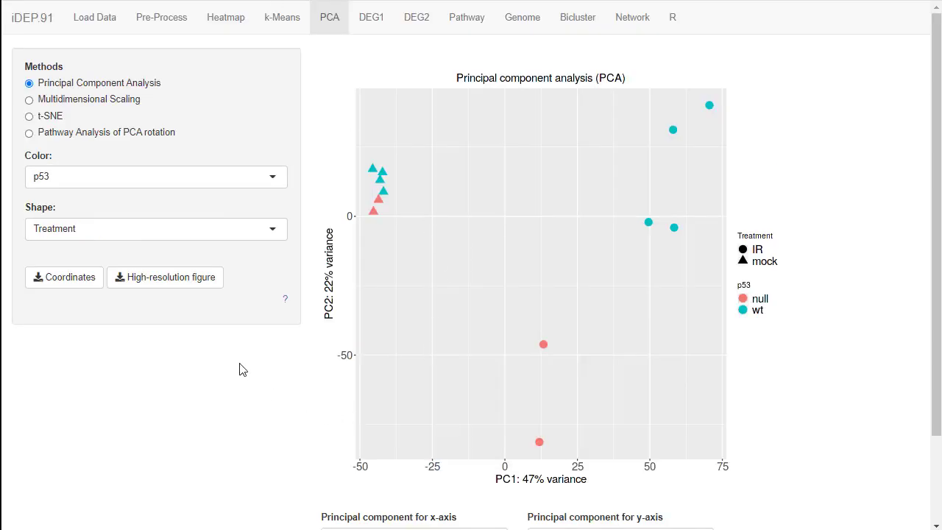
{"action": "scroll", "coordinate": [193, 317], "scroll_direction": "down", "scroll_amount": 1}
{"action": "scroll", "coordinate": [193, 316], "scroll_direction": "down", "scroll_amount": 1}
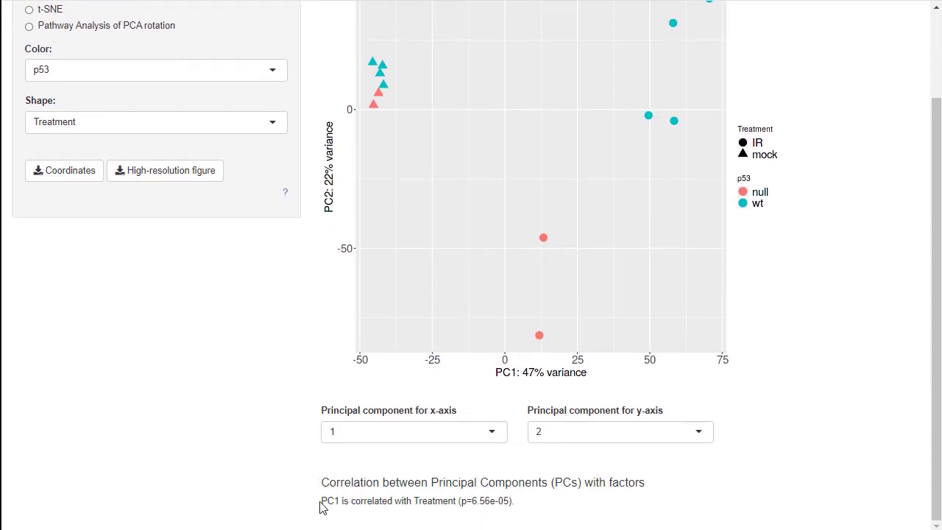
{"action": "left_click_drag", "start_coordinate": [321, 501], "coordinate": [352, 501]}
{"action": "double_click", "coordinate": [421, 501]}
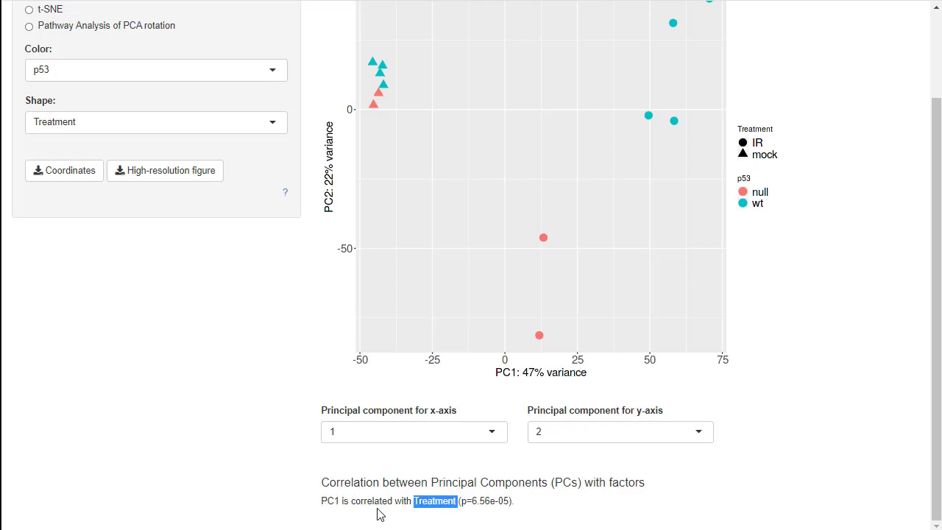
{"action": "scroll", "coordinate": [394, 388], "scroll_direction": "up", "scroll_amount": 1}
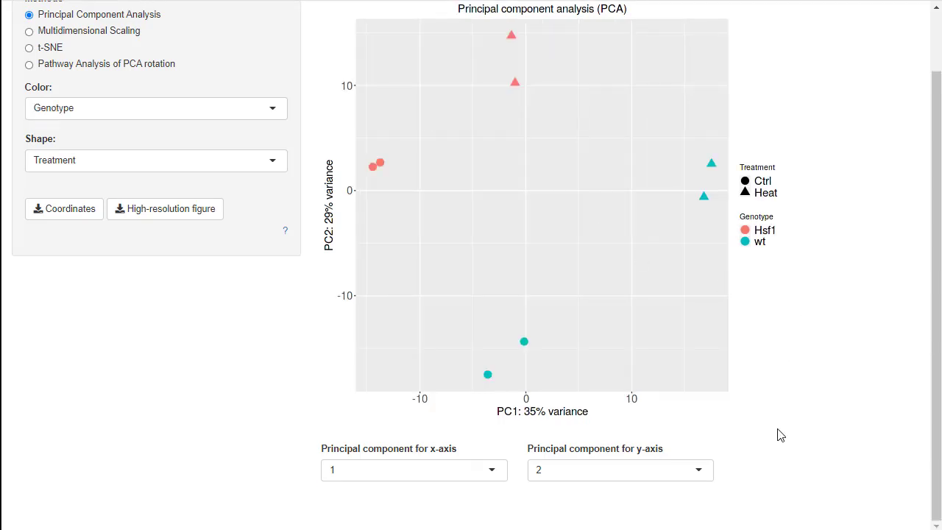
{"action": "scroll", "coordinate": [803, 391], "scroll_direction": "up", "scroll_amount": 2}
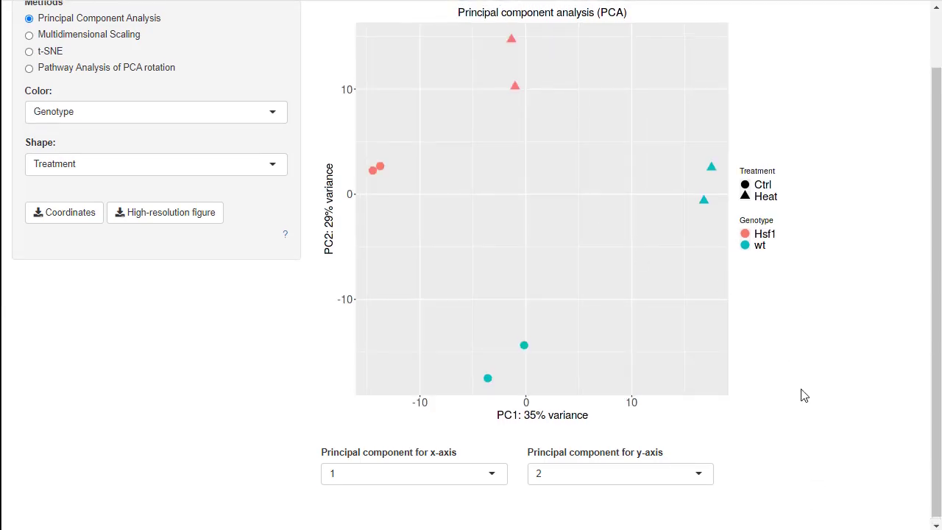
{"action": "scroll", "coordinate": [801, 391], "scroll_direction": "down", "scroll_amount": 2}
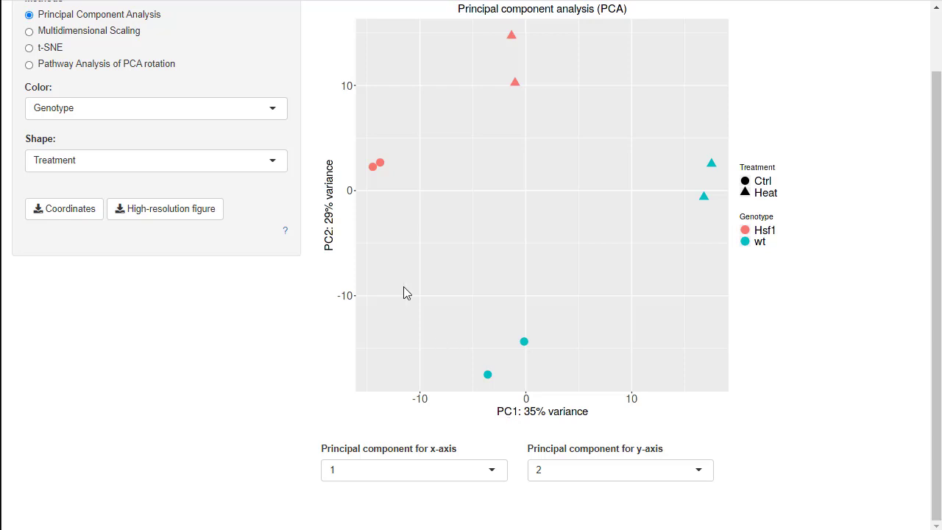
View the pathway analysis of PCA rotation and the t-SNE plot, and return to the multidimensional scaling plot.
{"action": "left_click", "coordinate": [29, 65]}
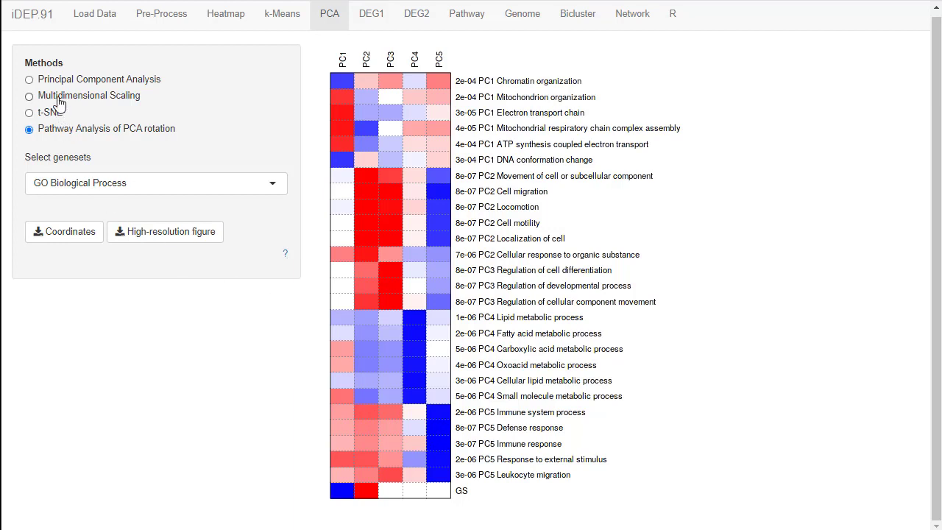
{"action": "left_click", "coordinate": [59, 105]}
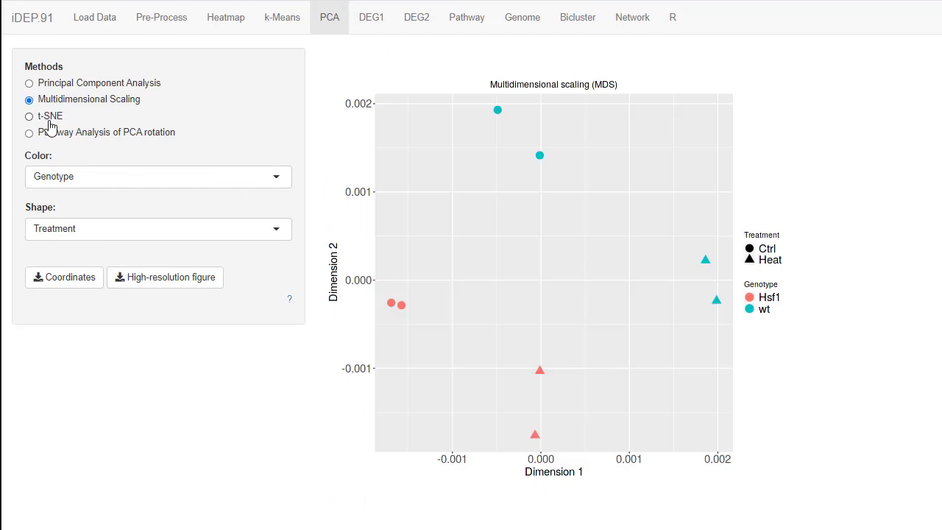
{"action": "left_click", "coordinate": [49, 118]}
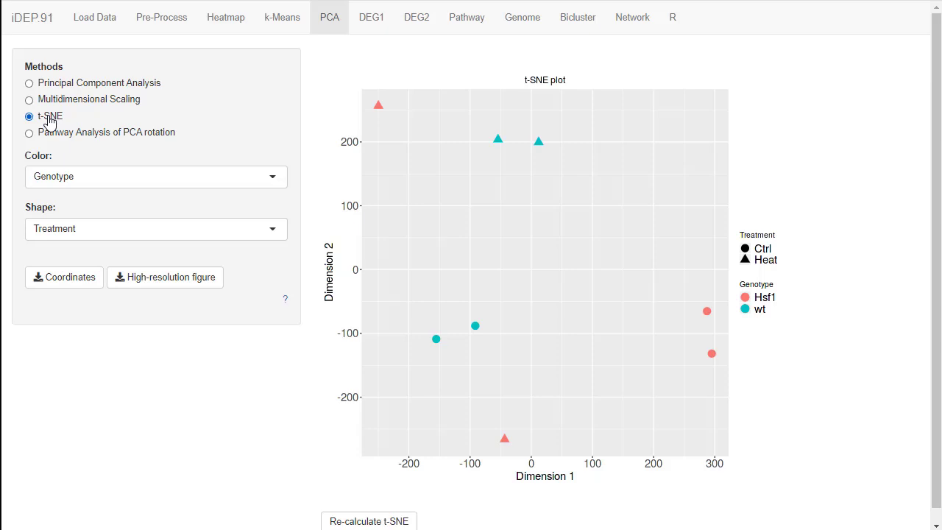
{"action": "left_click", "coordinate": [47, 103]}
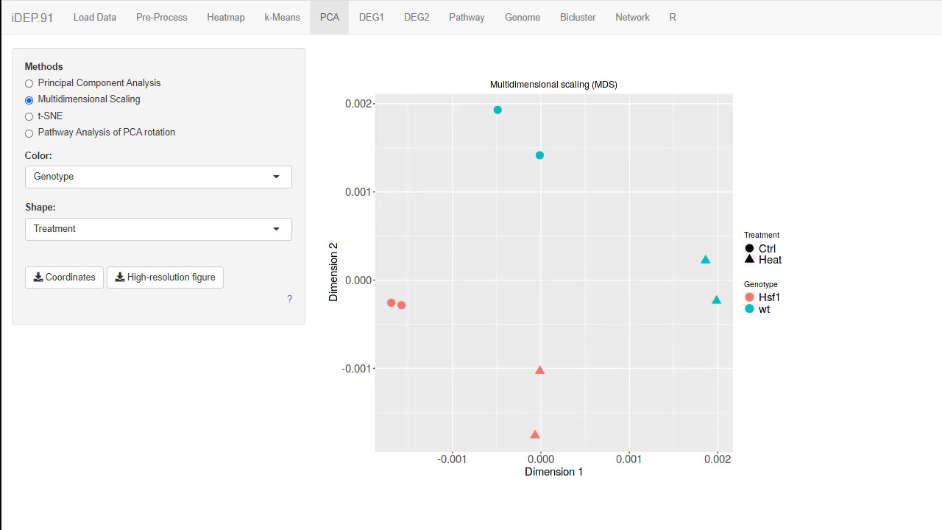
Download the coordinates, review PCA_and_MDS.csv in Excel with column A widened to fit, and close it without saving.
{"action": "left_click", "coordinate": [68, 280]}
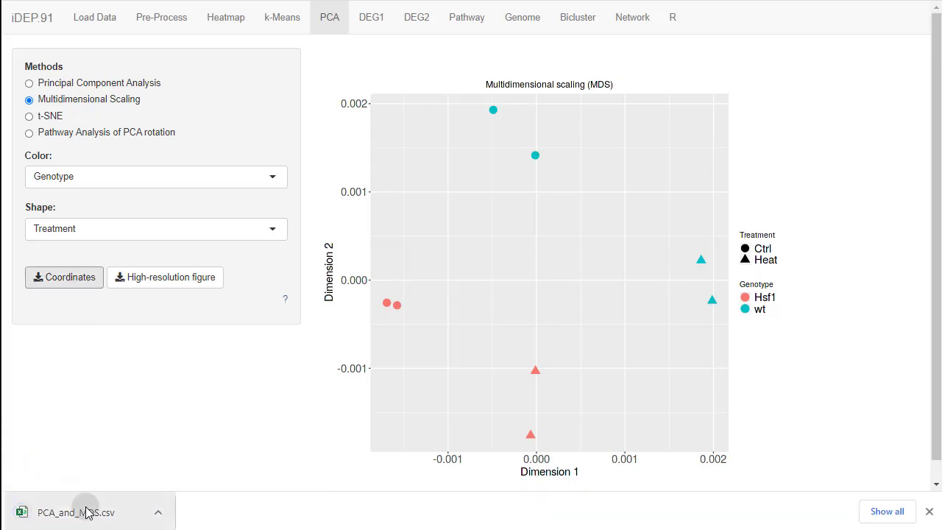
{"action": "left_click", "coordinate": [84, 511]}
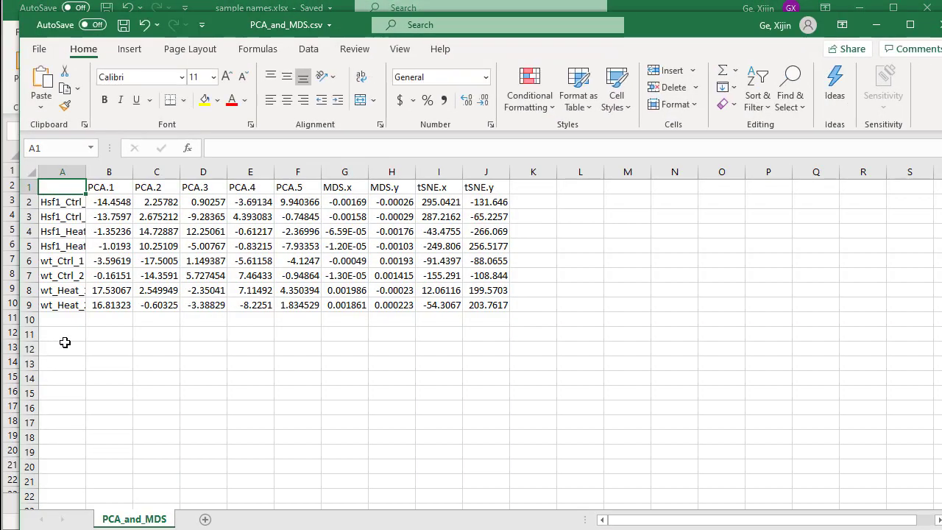
{"action": "double_click", "coordinate": [85, 172]}
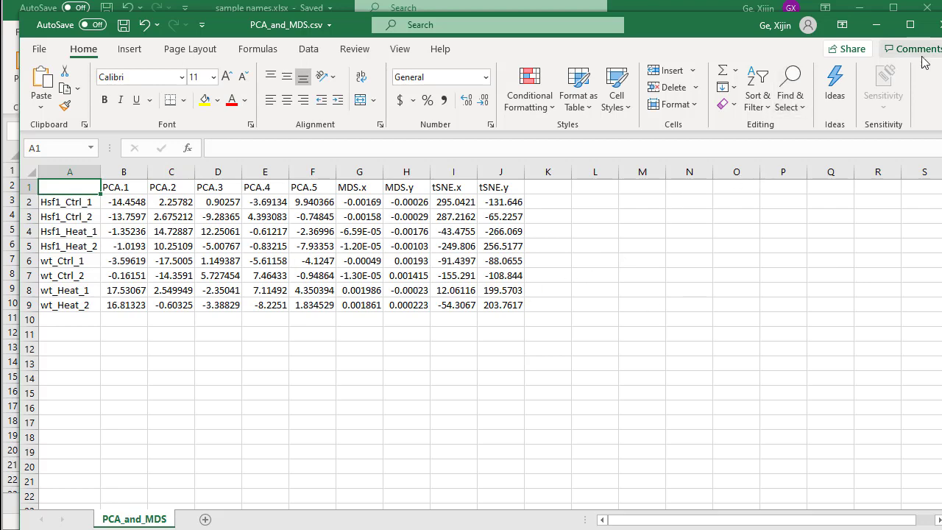
{"action": "left_click", "coordinate": [934, 24]}
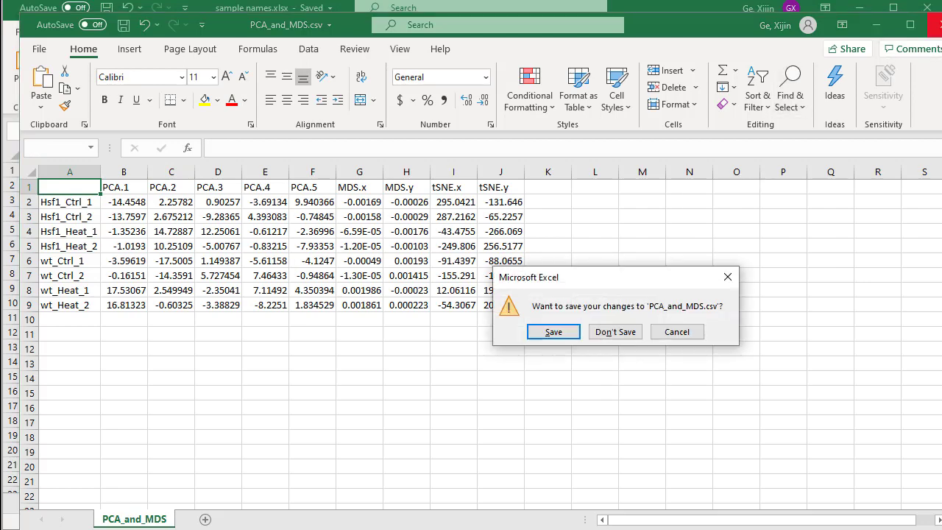
{"action": "left_click", "coordinate": [616, 332]}
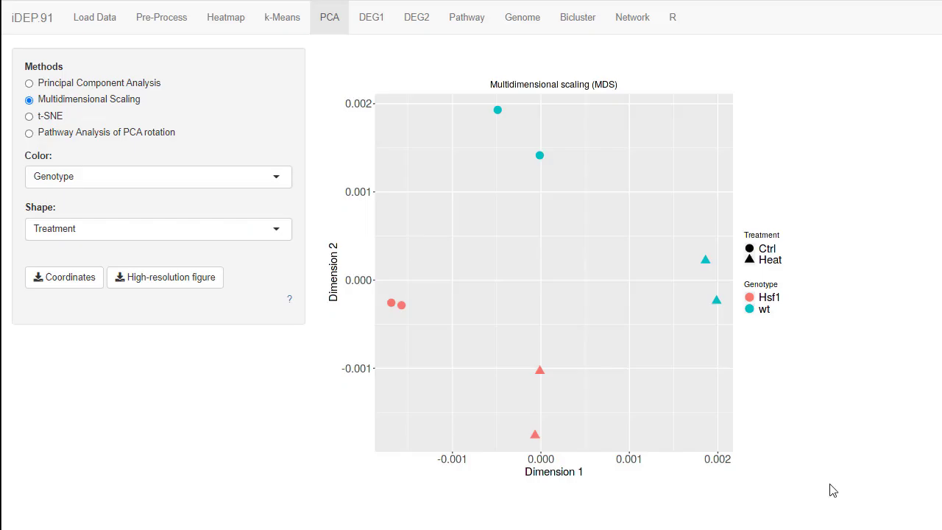
Revisit the iDEP results for the hierarchical clustering heatmap, k-means clusters and PCA.
{"action": "left_click", "coordinate": [224, 28]}
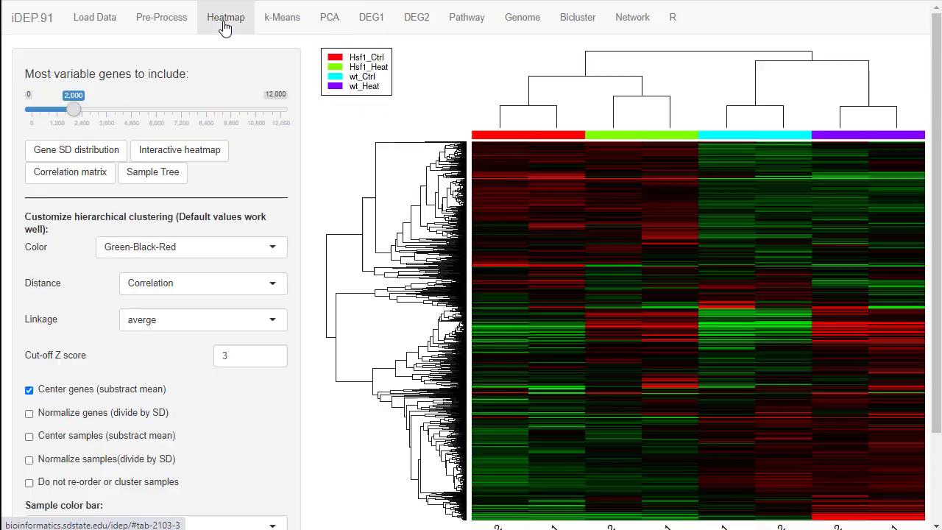
{"action": "left_click", "coordinate": [297, 22]}
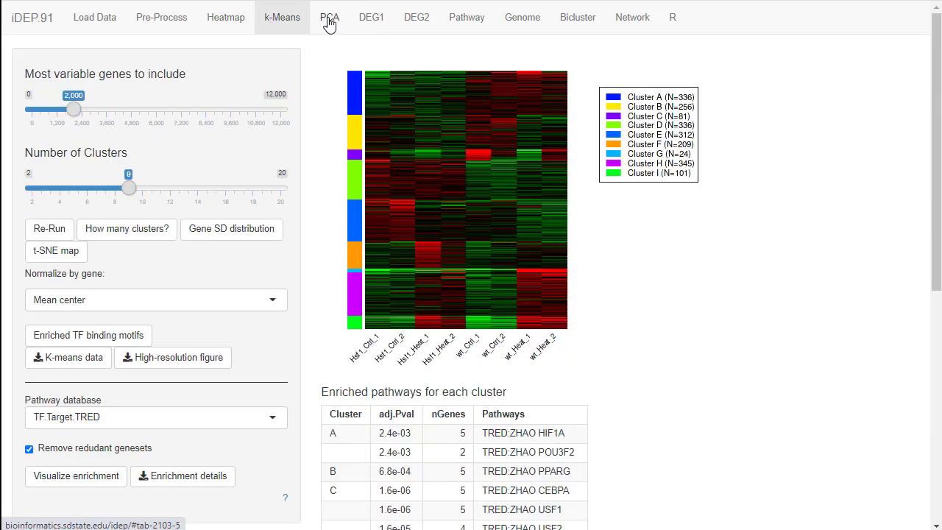
{"action": "left_click", "coordinate": [331, 22]}
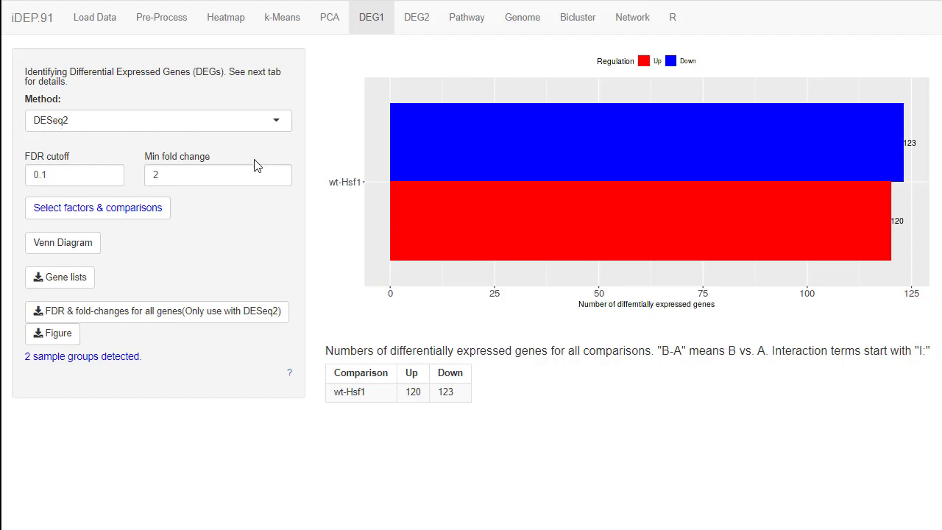
Define the DESeq2 model for differential expression with Genotype and Treatment as main factors plus the Genotype:Treatment interaction.
{"action": "left_click", "coordinate": [108, 213]}
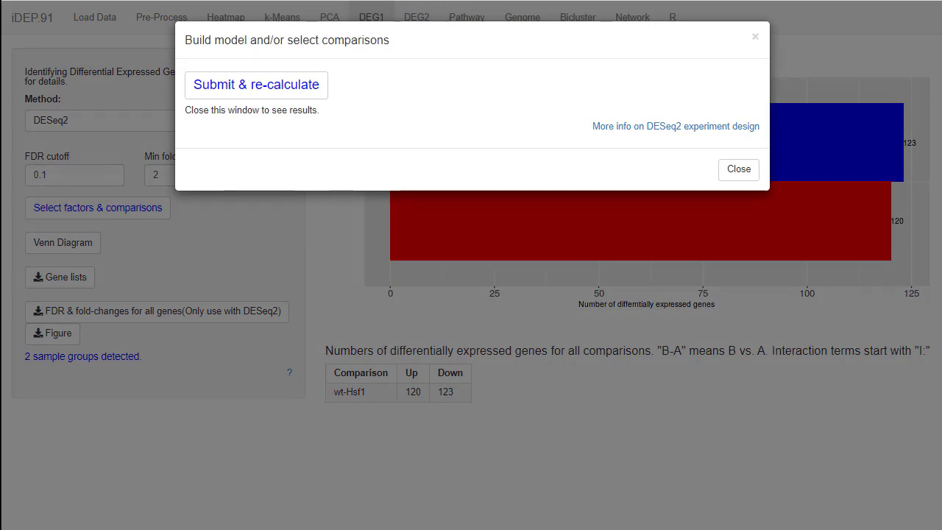
{"action": "key", "text": "Escape"}
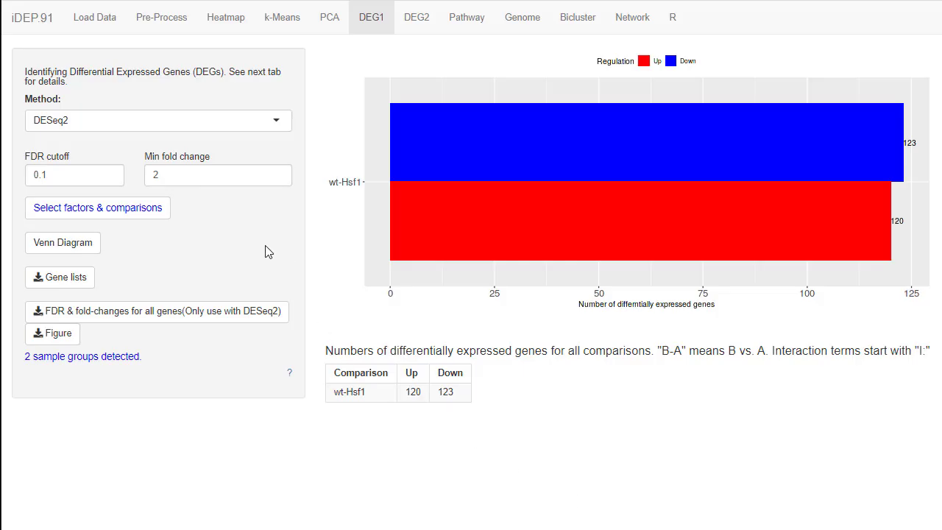
{"action": "left_click", "coordinate": [135, 212]}
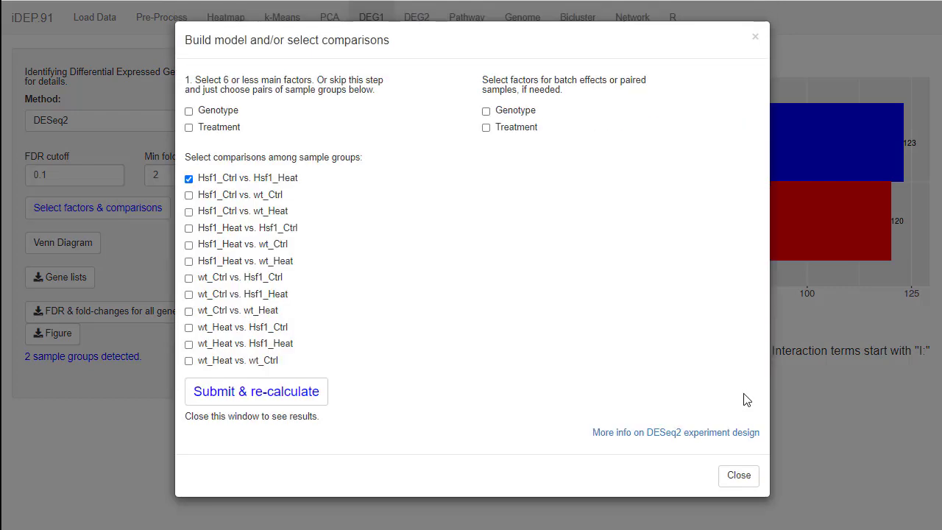
{"action": "left_click", "coordinate": [214, 111]}
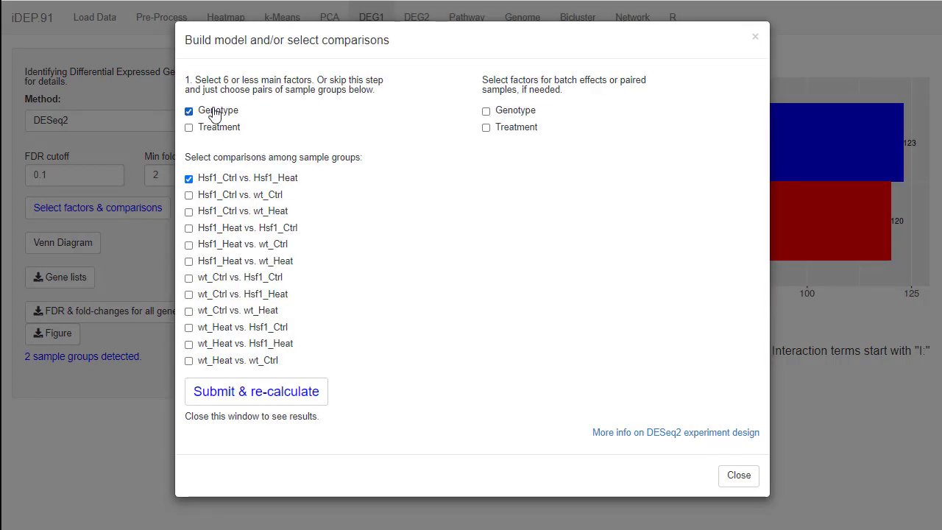
{"action": "left_click", "coordinate": [216, 128]}
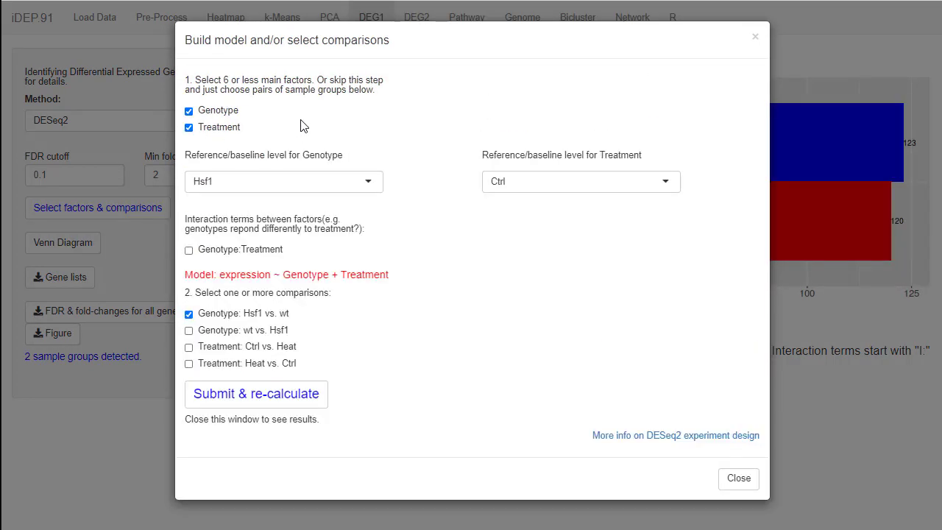
{"action": "left_click", "coordinate": [208, 254]}
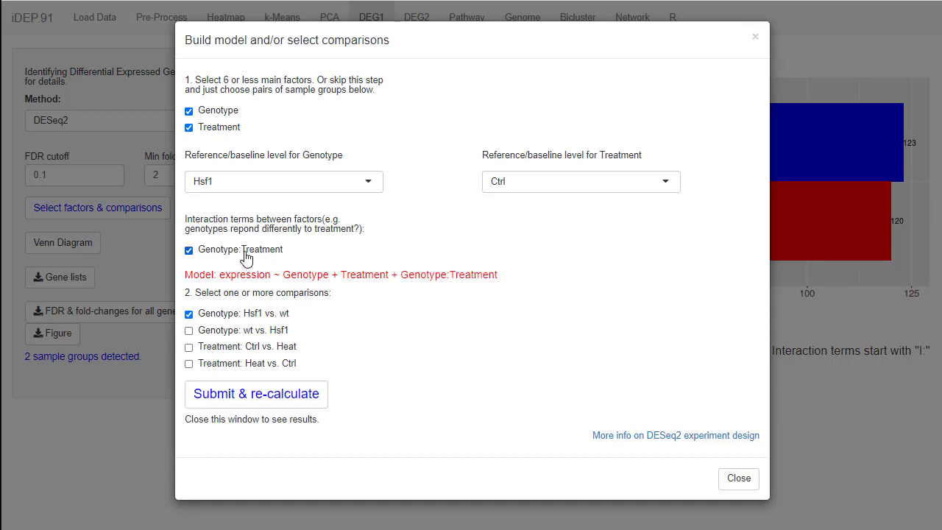
Check the available reference levels for Genotype and choose Hsf1 as the baseline.
{"action": "left_click", "coordinate": [282, 186]}
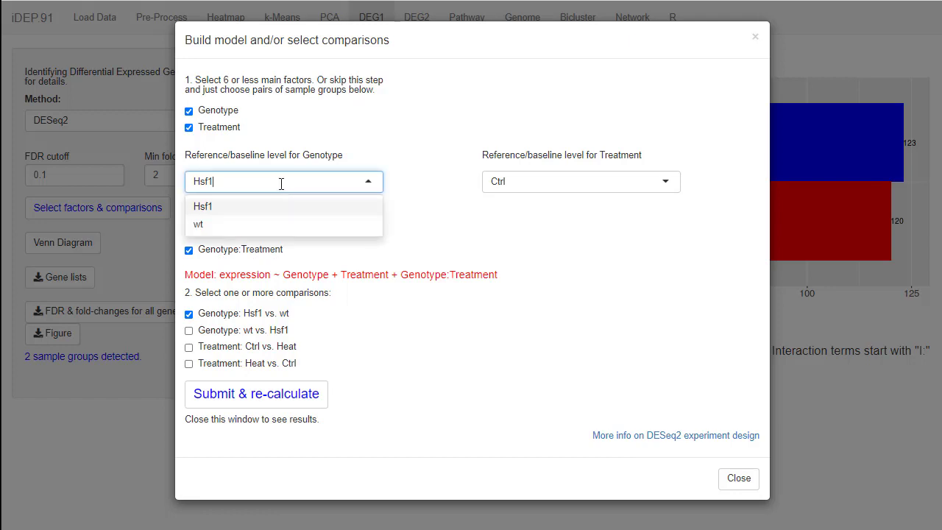
{"action": "left_click", "coordinate": [415, 185]}
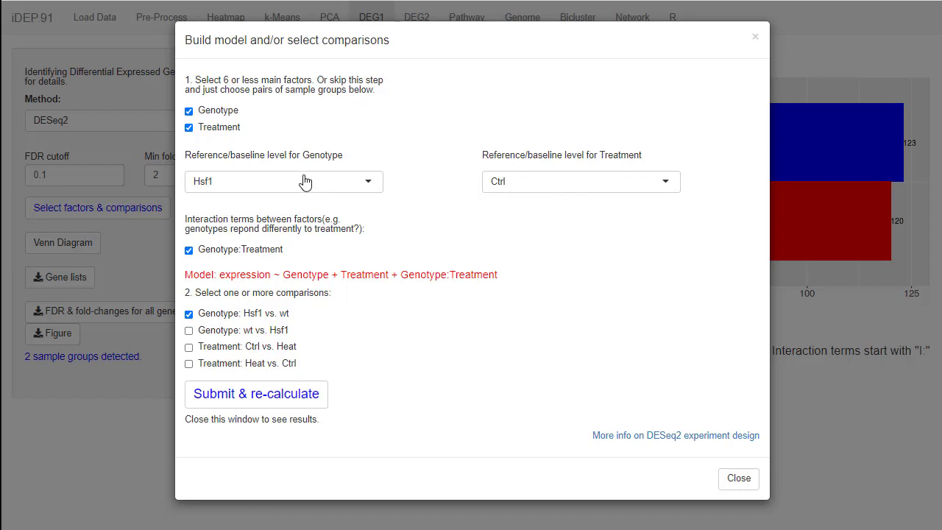
{"action": "left_click", "coordinate": [224, 189]}
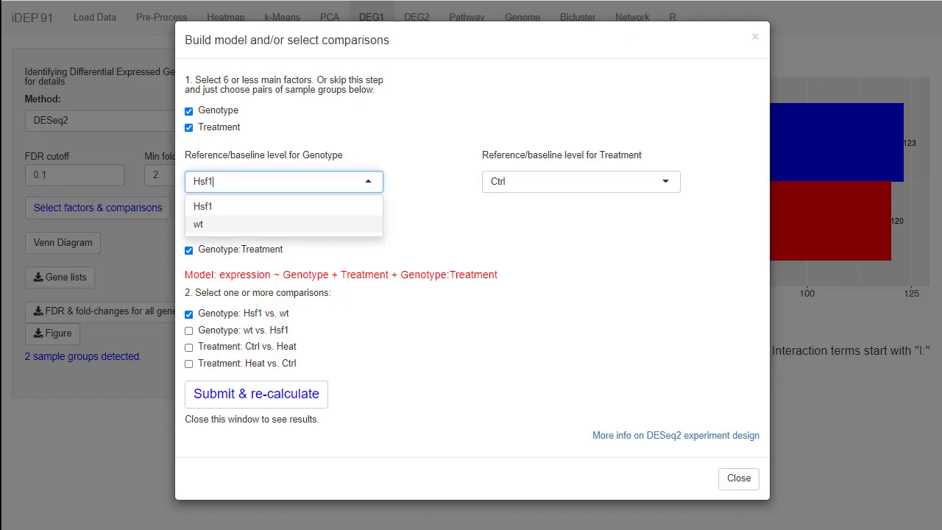
{"action": "left_click", "coordinate": [660, 448]}
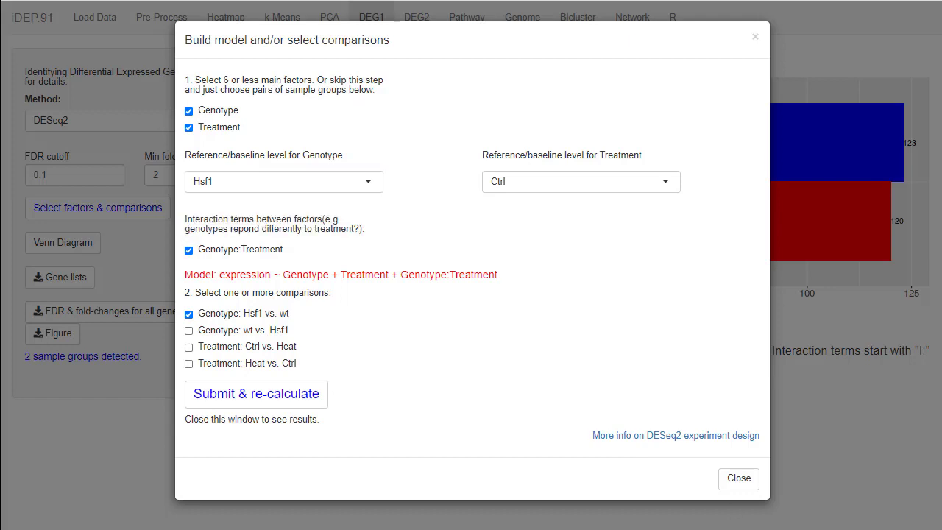
{"action": "left_click", "coordinate": [230, 182]}
{"action": "left_click", "coordinate": [209, 204]}
Recalculate differential expression for only Genotype wt vs. Hsf1 and Treatment Heat vs. Ctrl, and set the minimum fold change to 1.5.
{"action": "left_click", "coordinate": [189, 315]}
{"action": "left_click", "coordinate": [189, 331]}
{"action": "left_click", "coordinate": [191, 365]}
{"action": "left_click", "coordinate": [274, 397]}
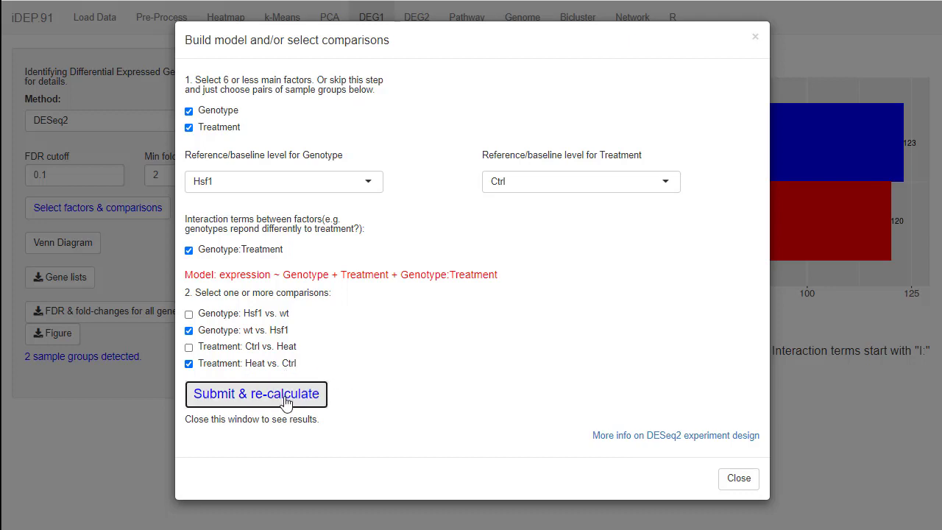
{"action": "left_click", "coordinate": [738, 478]}
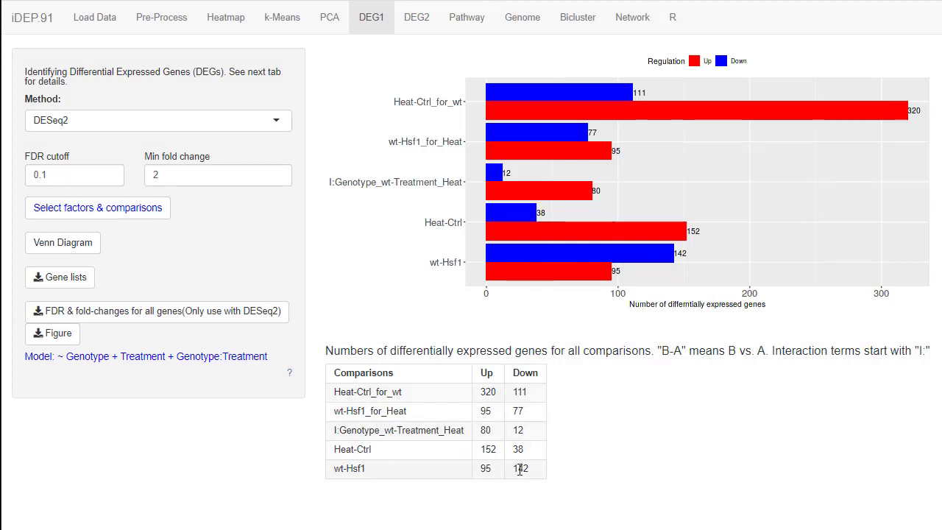
{"action": "double_click", "coordinate": [148, 175]}
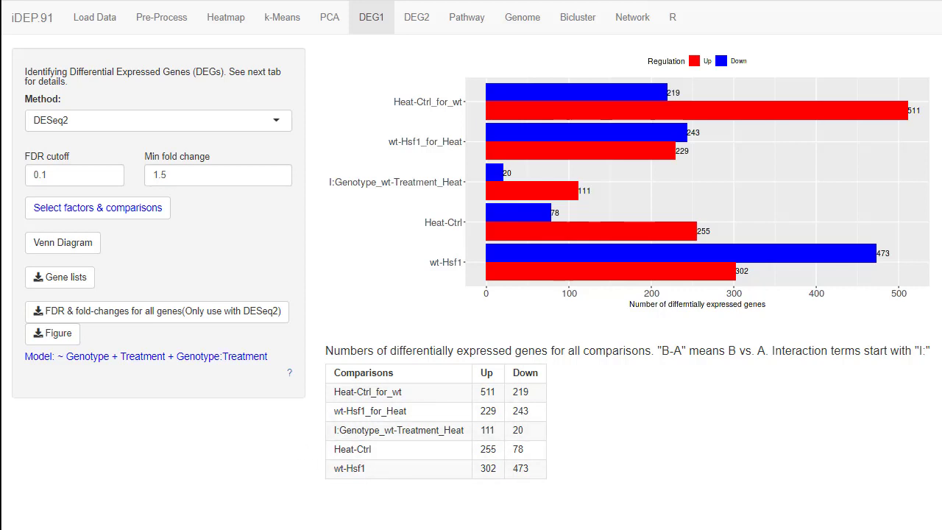
Highlight the Genotype, Treatment and Genotype:Treatment terms in the model formula, and switch to the Fig 8 comparison diagram in PowerPoint.
{"action": "double_click", "coordinate": [83, 356]}
{"action": "double_click", "coordinate": [147, 359]}
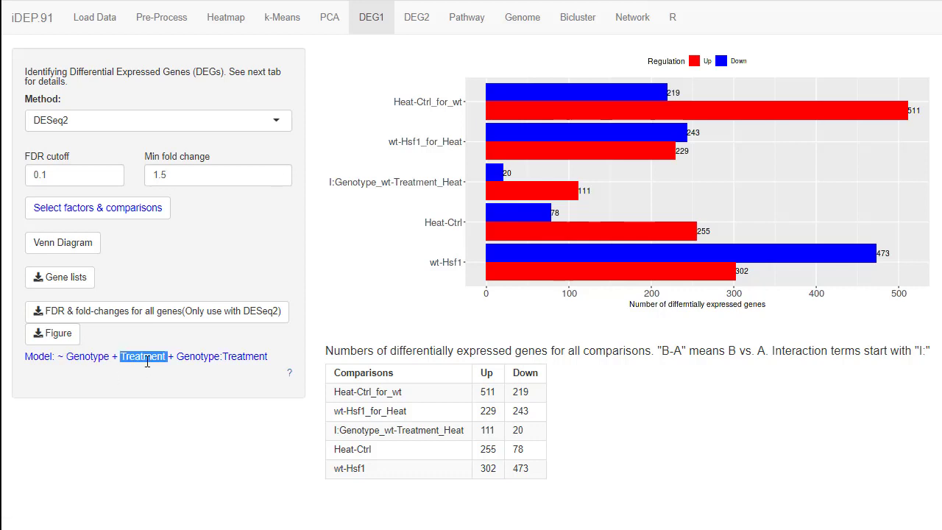
{"action": "left_click_drag", "start_coordinate": [174, 357], "coordinate": [268, 357]}
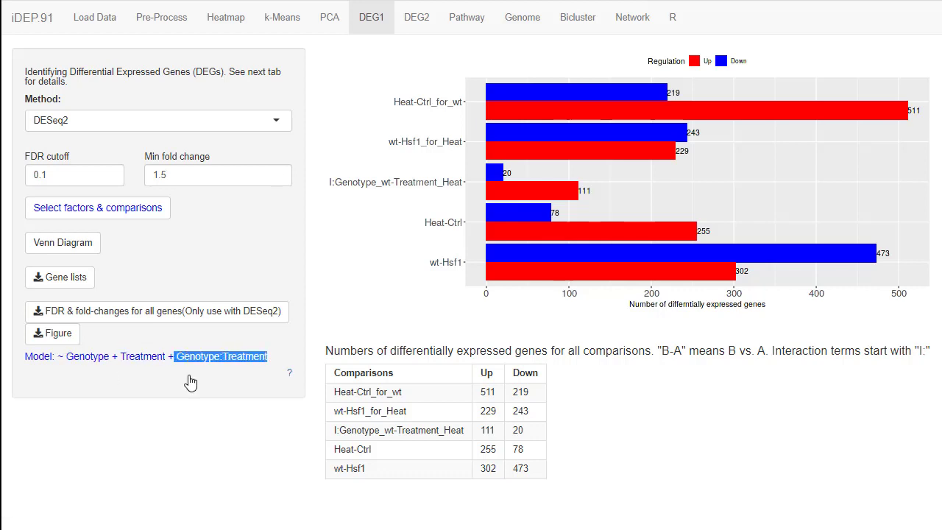
{"action": "double_click", "coordinate": [78, 356]}
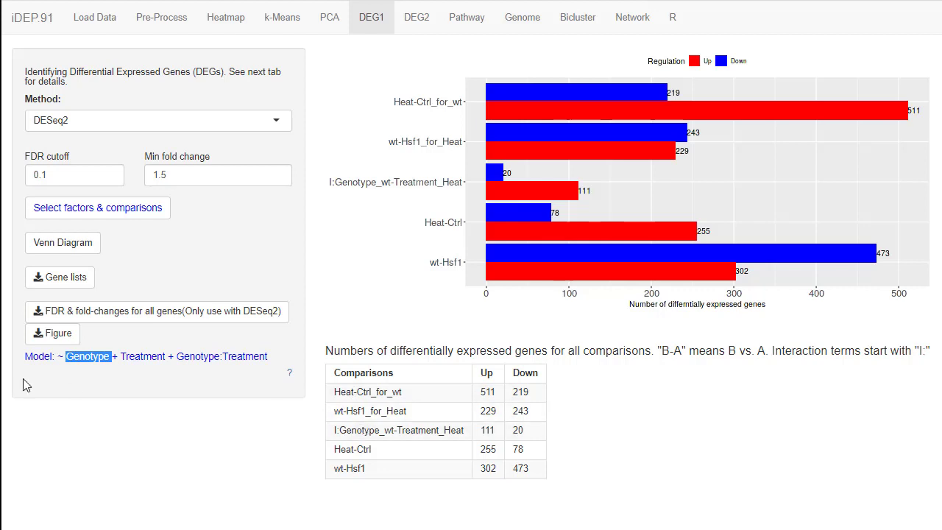
{"action": "double_click", "coordinate": [86, 357]}
{"action": "double_click", "coordinate": [145, 358]}
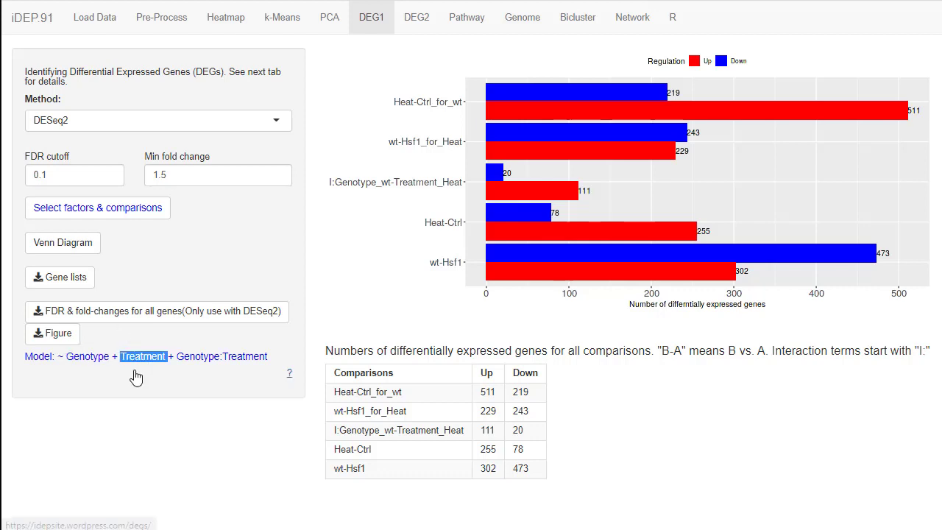
{"action": "left_click", "coordinate": [177, 359]}
{"action": "left_click_drag", "start_coordinate": [177, 359], "coordinate": [276, 360]}
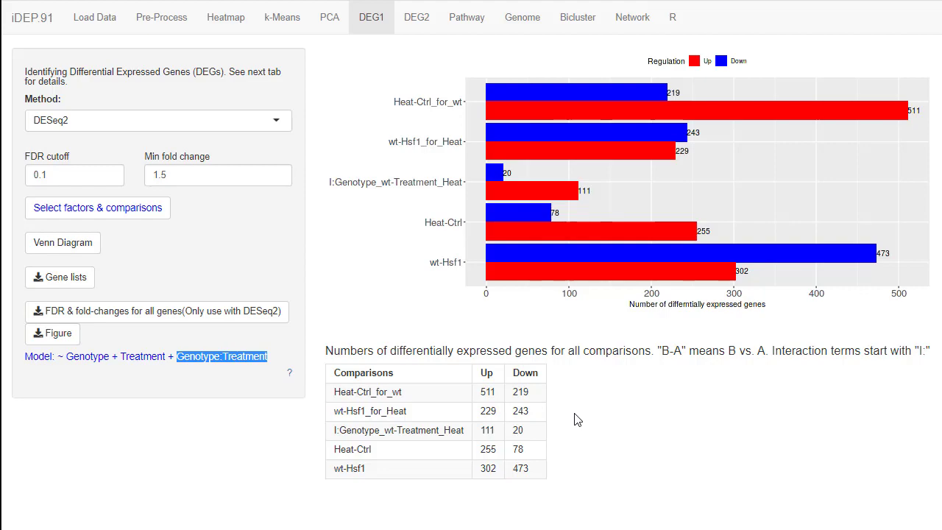
{"action": "key", "text": "alt+Tab"}
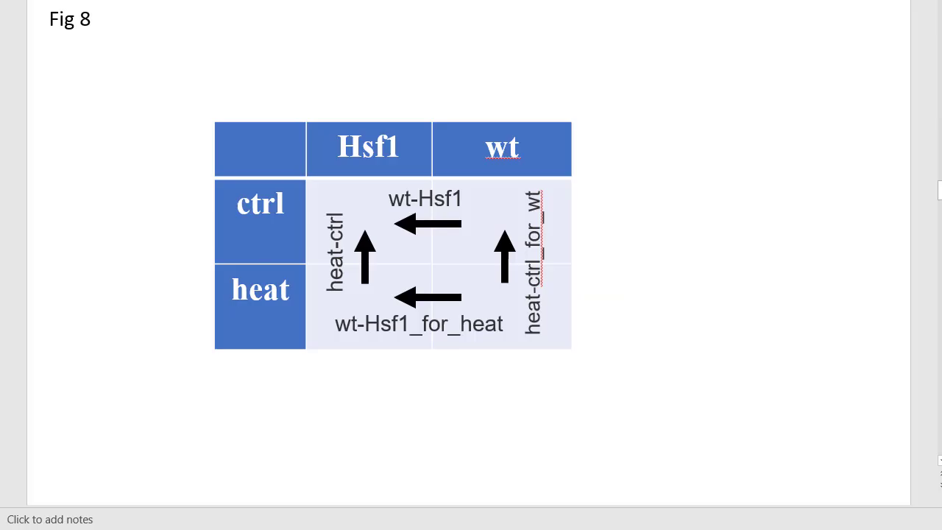
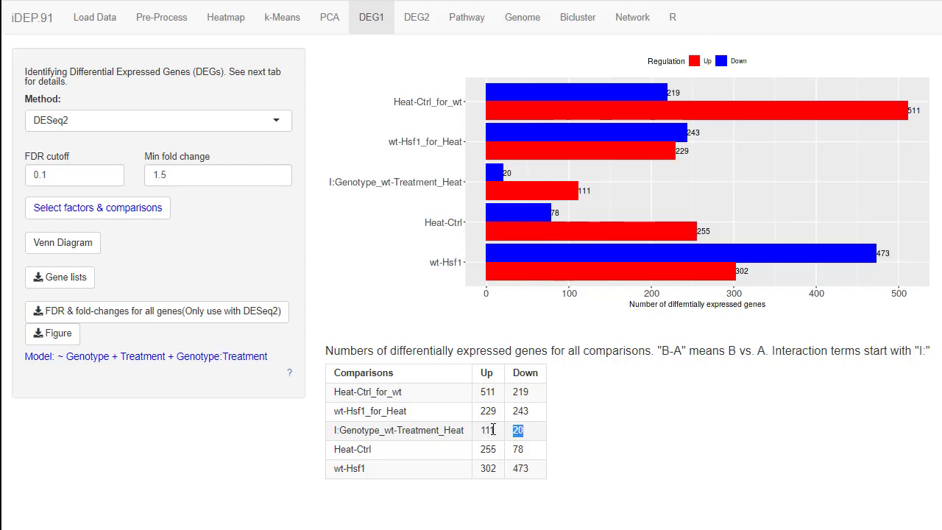
Highlight the interaction term's upregulated count and the Heat-Ctrl_for_wt, Heat-Ctrl and wt-Hsf1 names in the comparisons table.
{"action": "left_click_drag", "start_coordinate": [493, 429], "coordinate": [484, 430]}
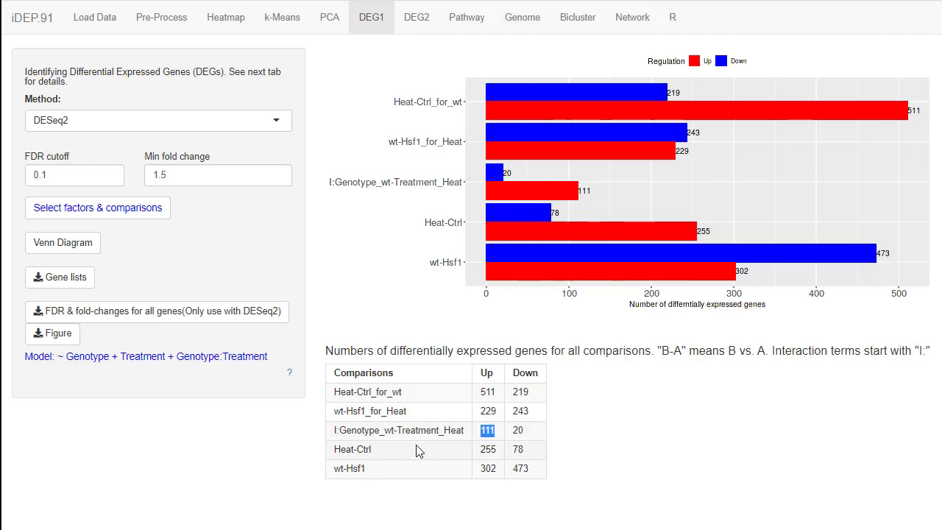
{"action": "left_click", "coordinate": [333, 392]}
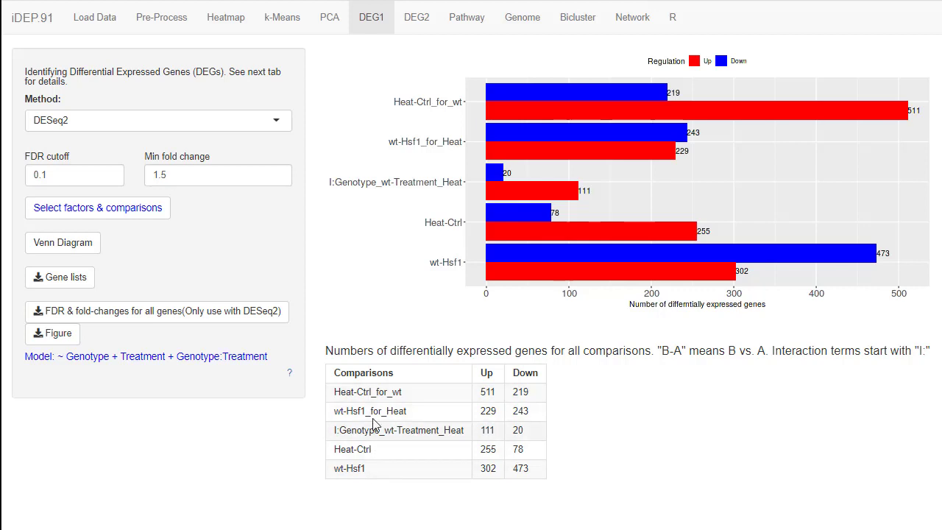
{"action": "left_click_drag", "start_coordinate": [335, 395], "coordinate": [377, 392]}
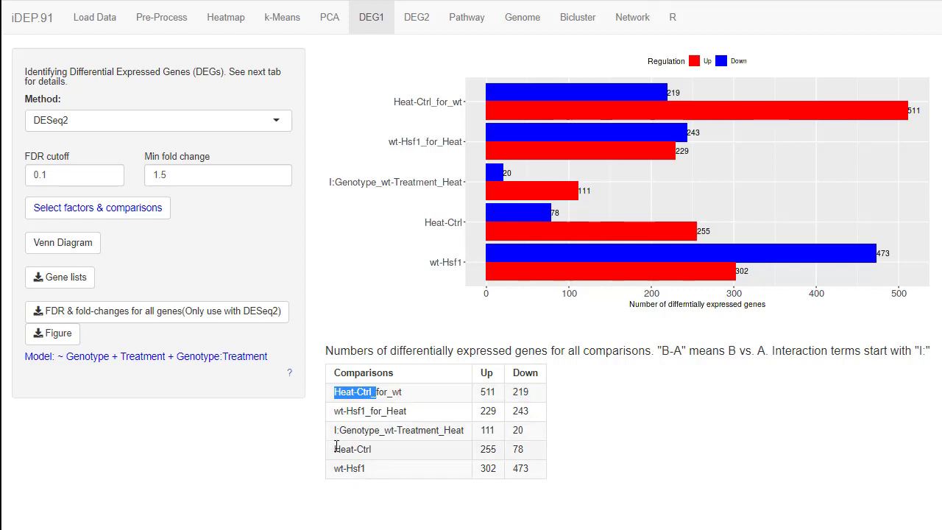
{"action": "left_click_drag", "start_coordinate": [334, 448], "coordinate": [373, 453]}
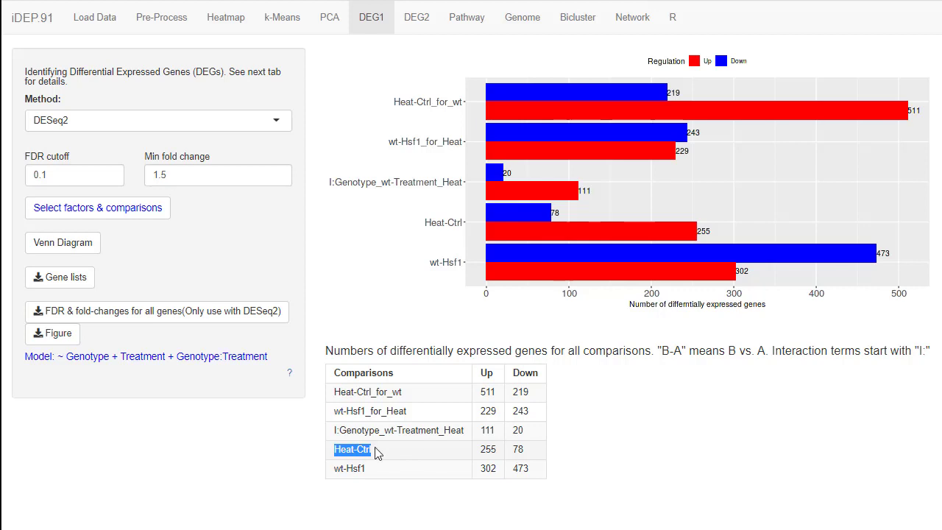
{"action": "left_click_drag", "start_coordinate": [335, 472], "coordinate": [371, 475]}
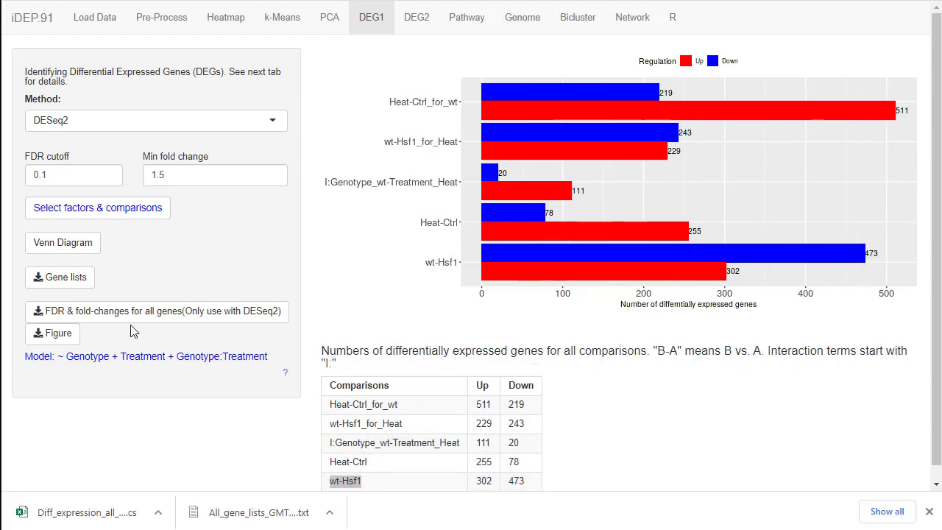
Download the FDR and fold changes for all genes, and review the gene, comparison and sample expression columns in Excel.
{"action": "left_click", "coordinate": [81, 312]}
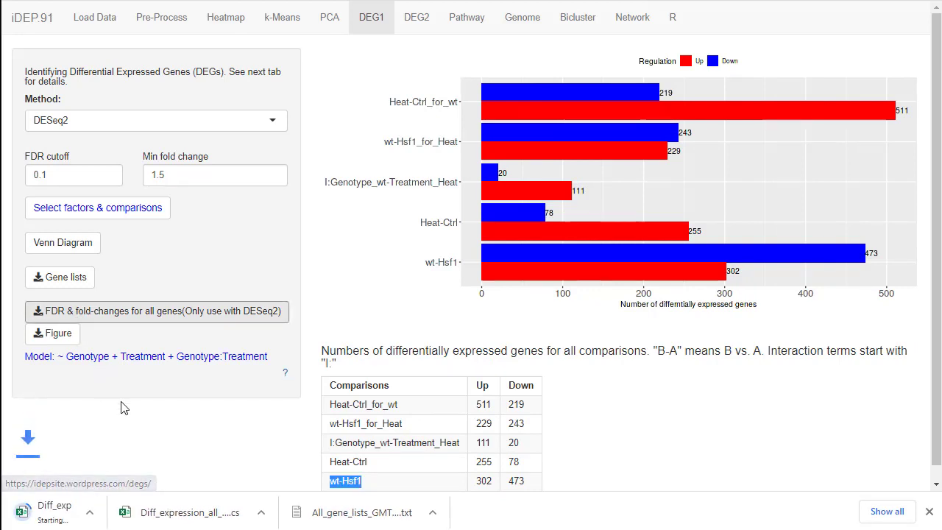
{"action": "left_click", "coordinate": [85, 512]}
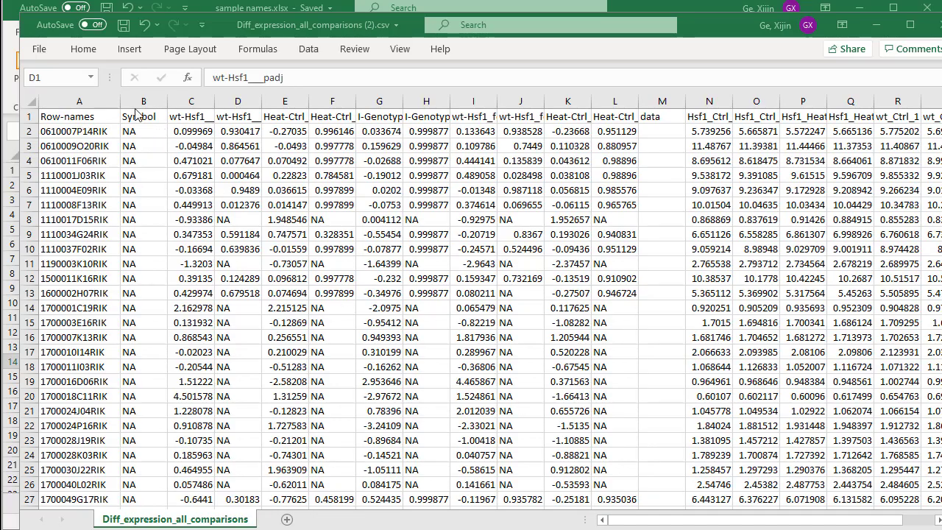
{"action": "left_click", "coordinate": [61, 107]}
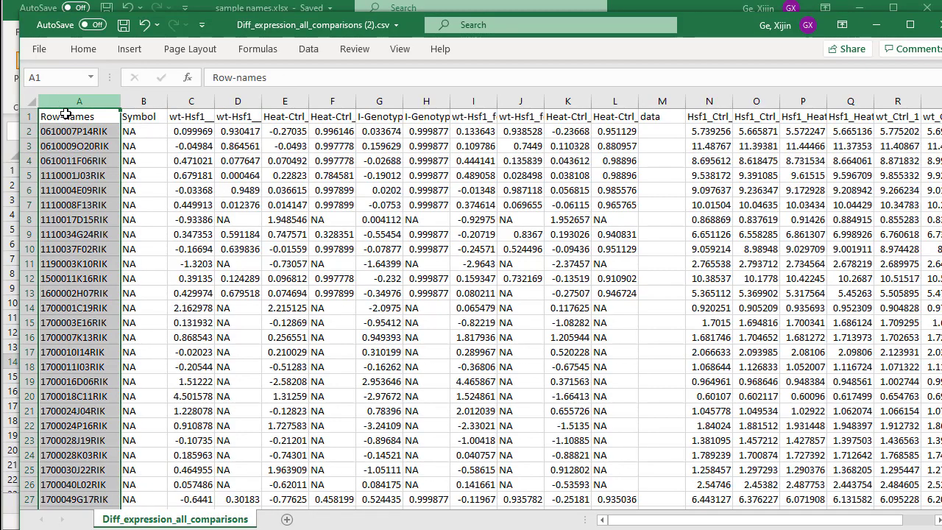
{"action": "left_click", "coordinate": [183, 101]}
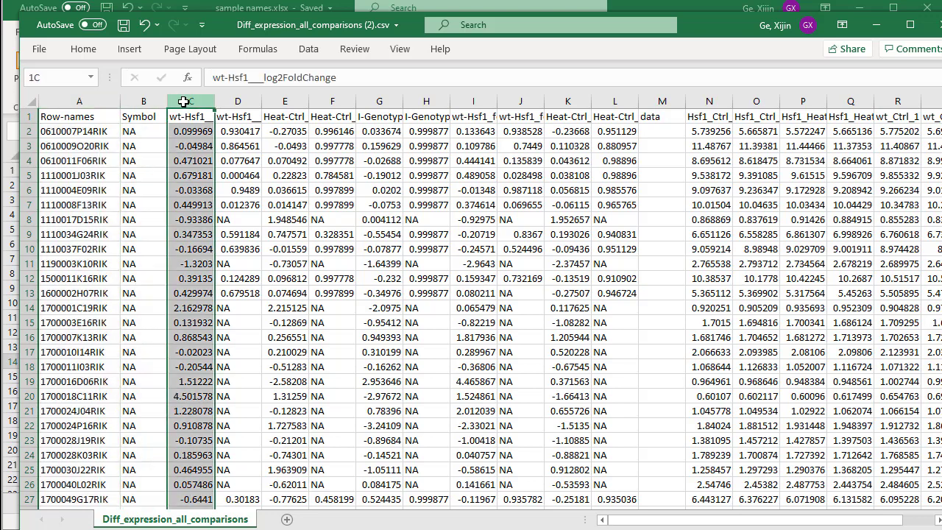
{"action": "left_click", "coordinate": [228, 101]}
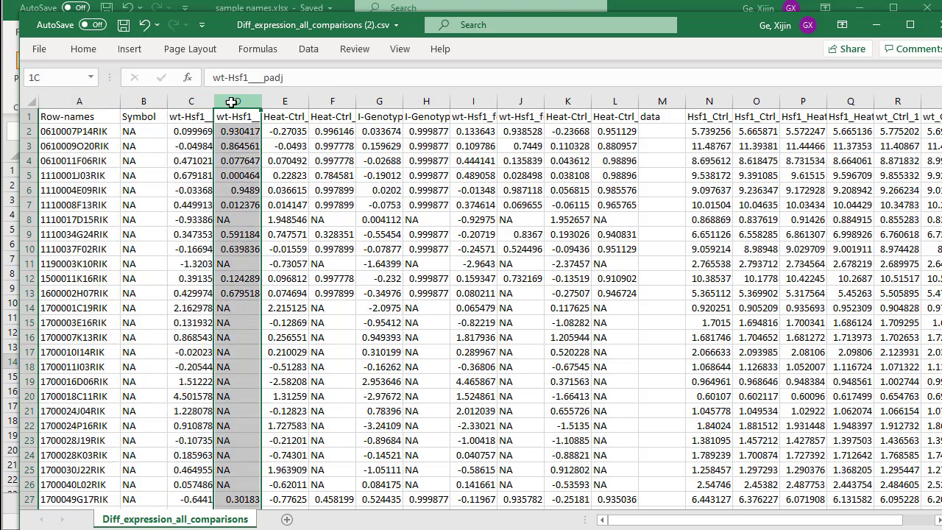
{"action": "left_click", "coordinate": [293, 103]}
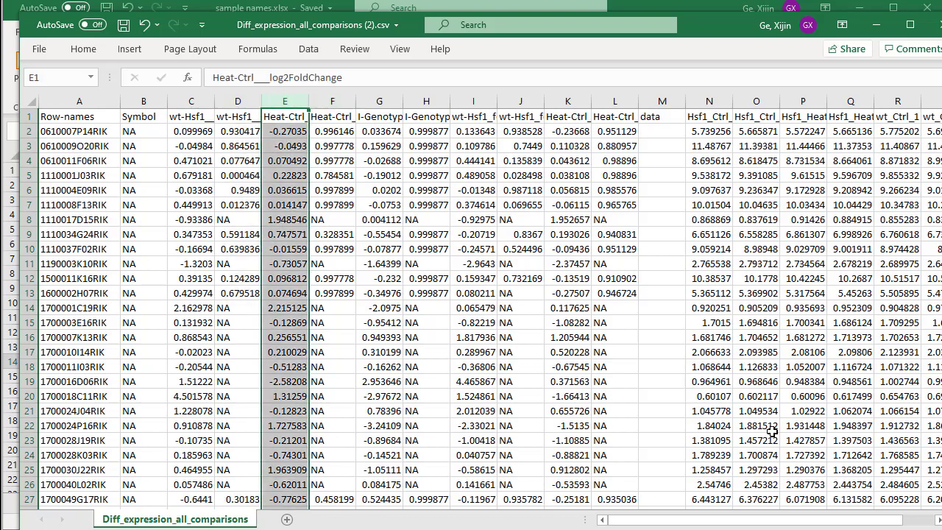
{"action": "left_click_drag", "start_coordinate": [749, 522], "coordinate": [848, 488]}
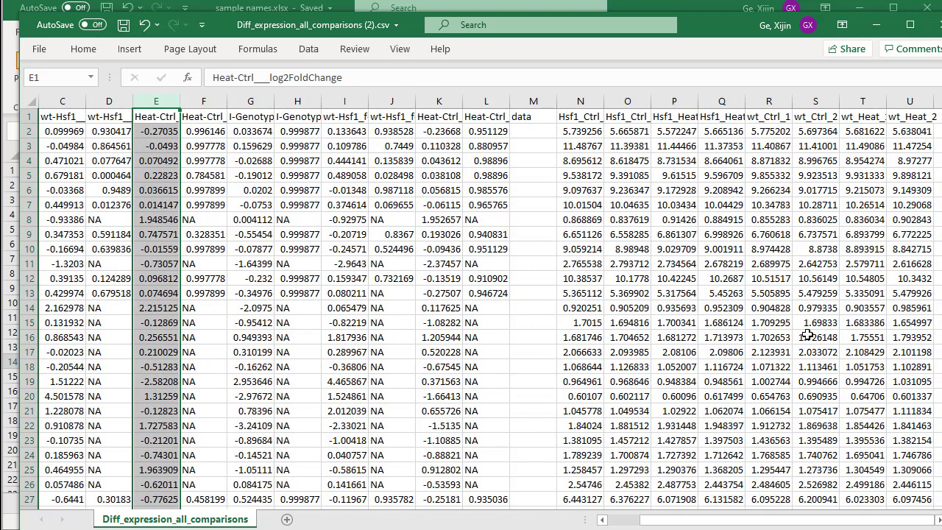
{"action": "scroll", "coordinate": [129, 428], "scroll_direction": "down", "scroll_amount": 20}
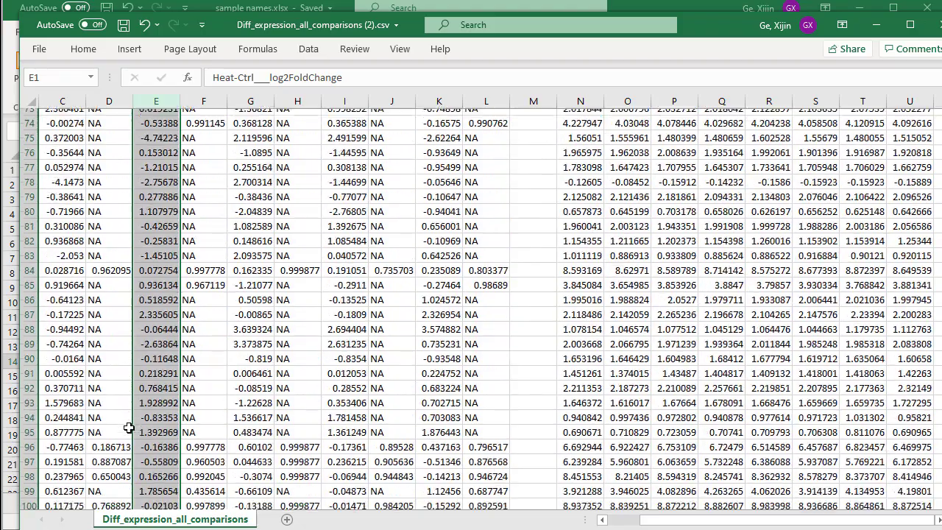
{"action": "scroll", "coordinate": [129, 427], "scroll_direction": "down", "scroll_amount": 5}
{"action": "scroll", "coordinate": [133, 430], "scroll_direction": "up", "scroll_amount": 5}
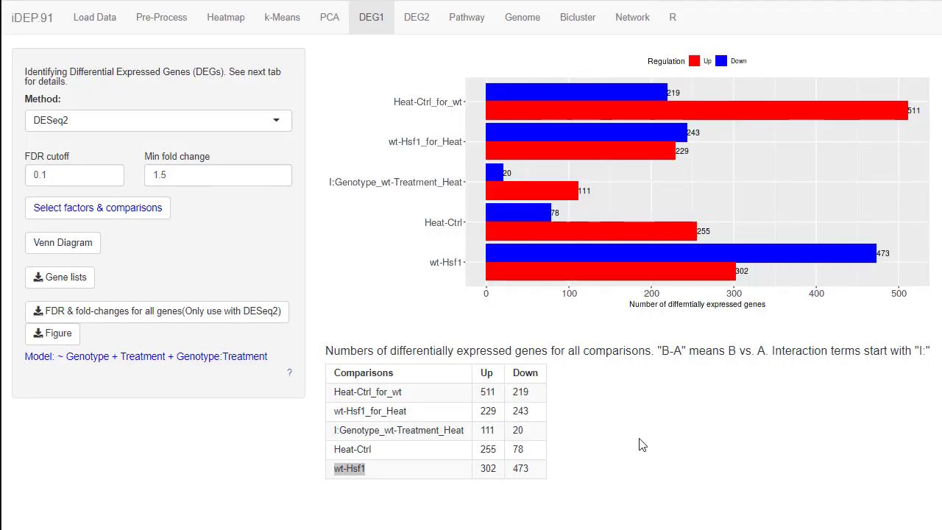
In iDEP, build a Venn diagram split by up- or down-regulation, comparing only Up_wt-Hsf1 and Up_Heat-Ctrl.
{"action": "left_click", "coordinate": [59, 244]}
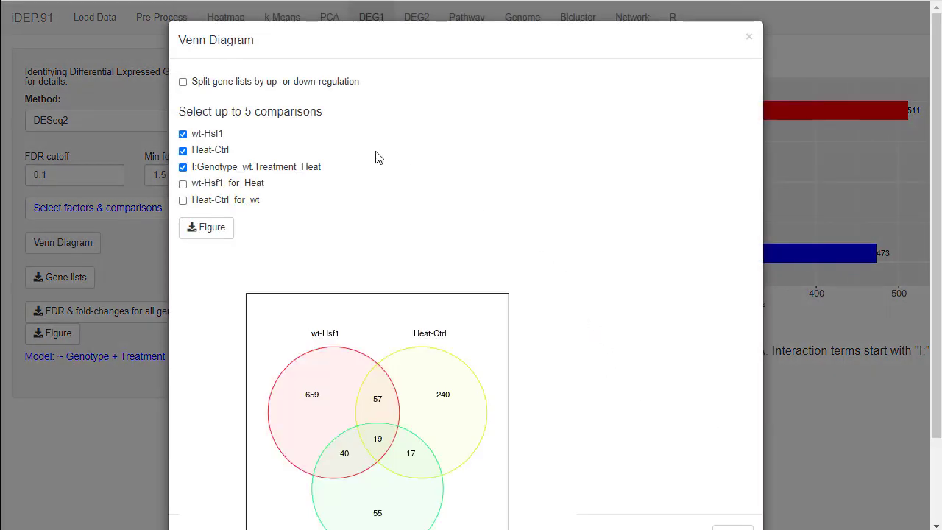
{"action": "left_click", "coordinate": [183, 82]}
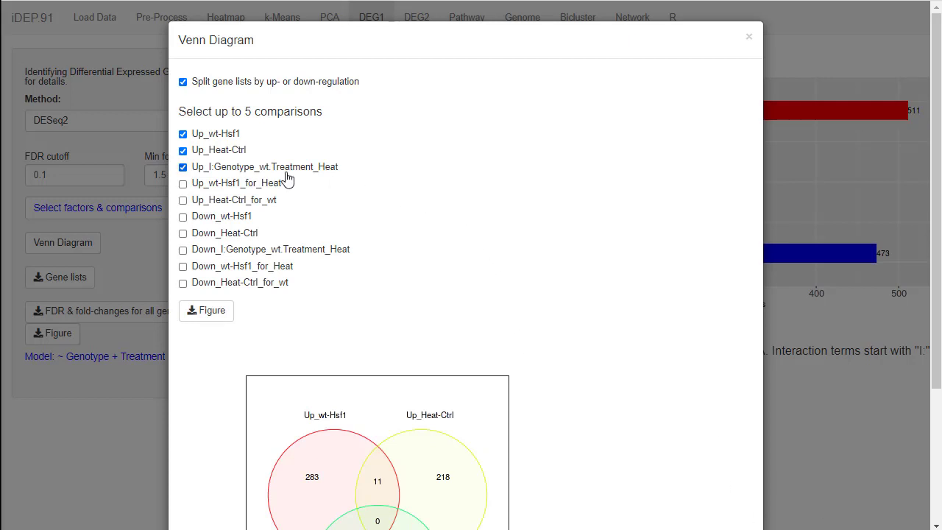
{"action": "left_click", "coordinate": [193, 167]}
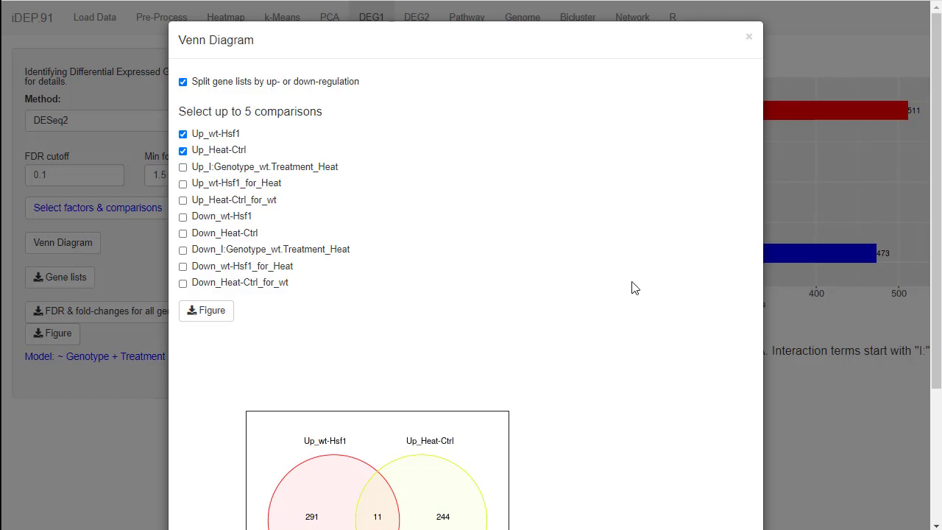
{"action": "scroll", "coordinate": [632, 296], "scroll_direction": "down", "scroll_amount": 3}
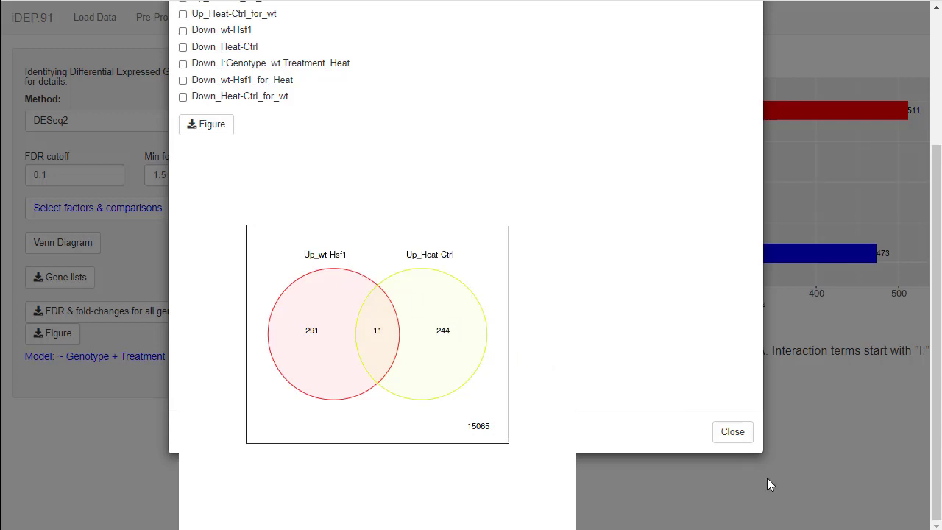
{"action": "scroll", "coordinate": [383, 294], "scroll_direction": "up", "scroll_amount": 2}
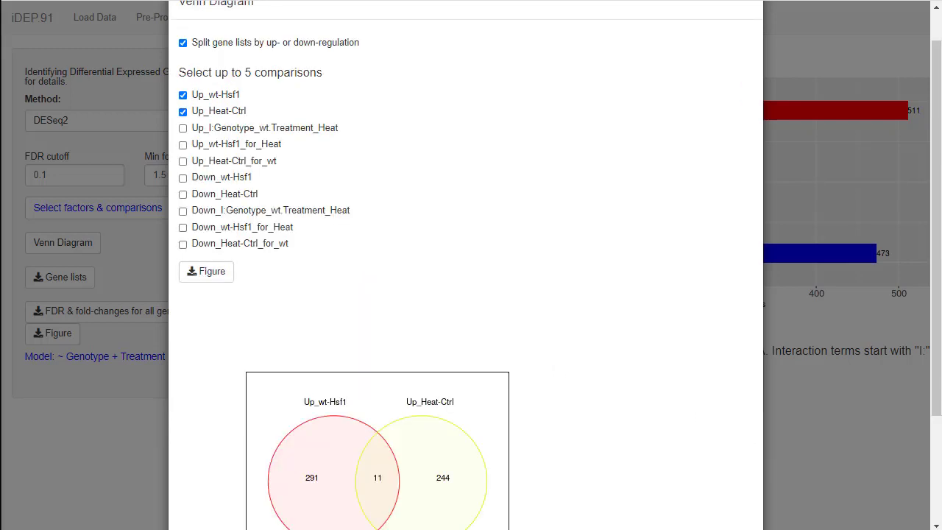
Replace Up_wt-Hsf1 with Up_Heat-Ctrl_for_wt in the Venn diagram, examine the overlap with Up_Heat-Ctrl and close the diagram.
{"action": "left_click", "coordinate": [210, 95]}
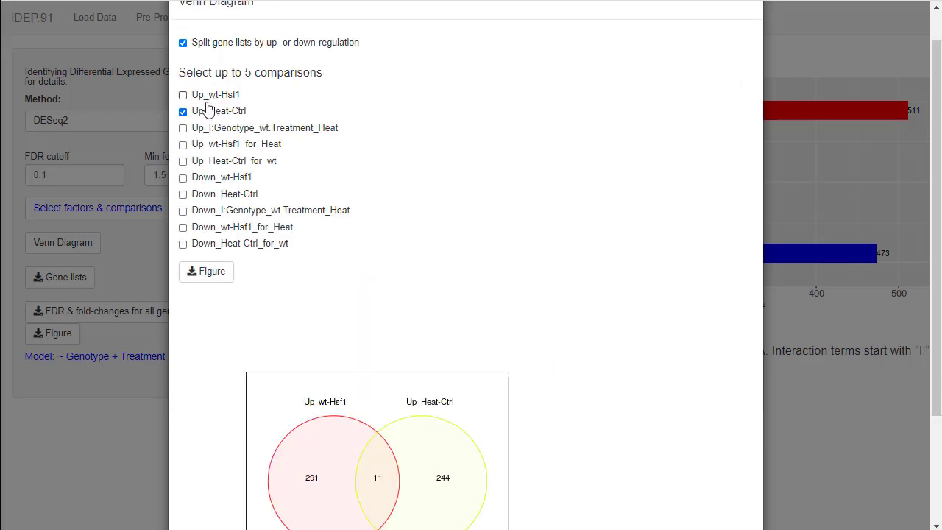
{"action": "left_click", "coordinate": [190, 166]}
{"action": "scroll", "coordinate": [610, 467], "scroll_direction": "down", "scroll_amount": 1}
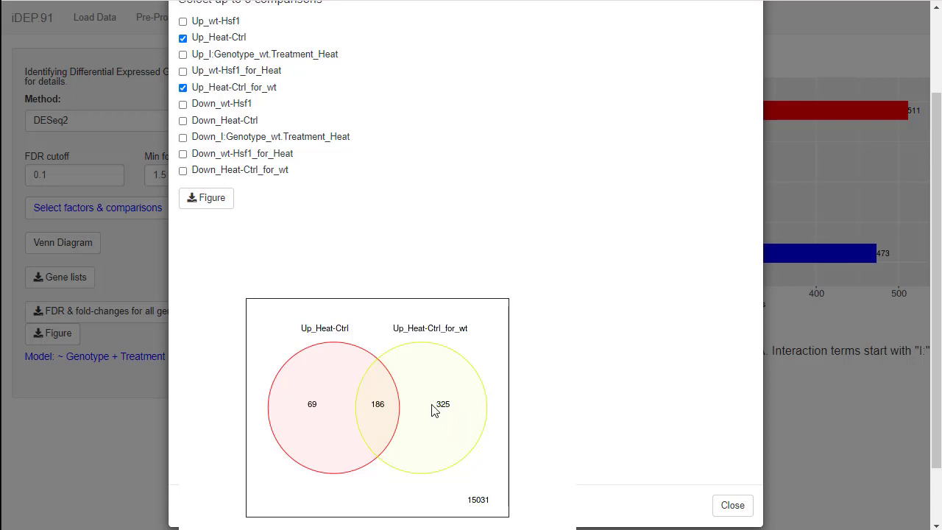
{"action": "key", "text": "Escape"}
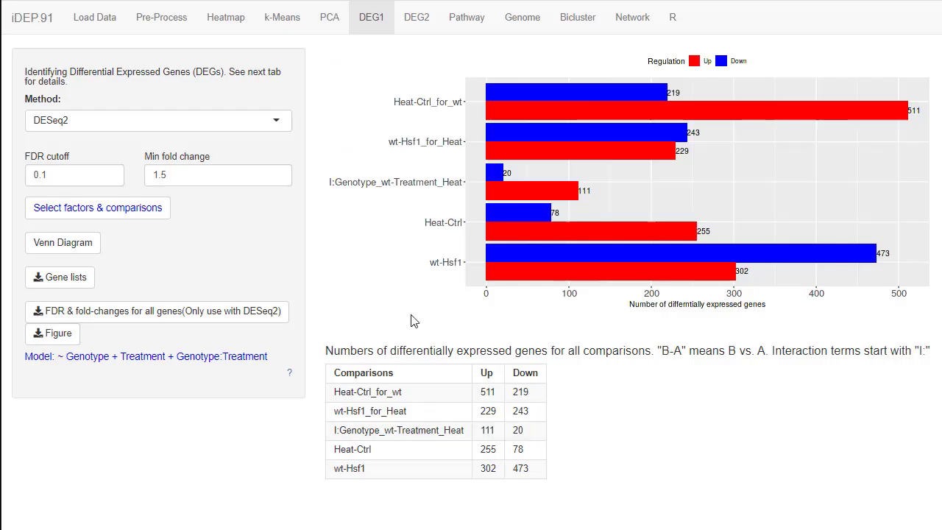
Show the DEG2 heatmap and enriched pathways for the Heat-Ctrl_for_wt comparison.
{"action": "left_click", "coordinate": [413, 24]}
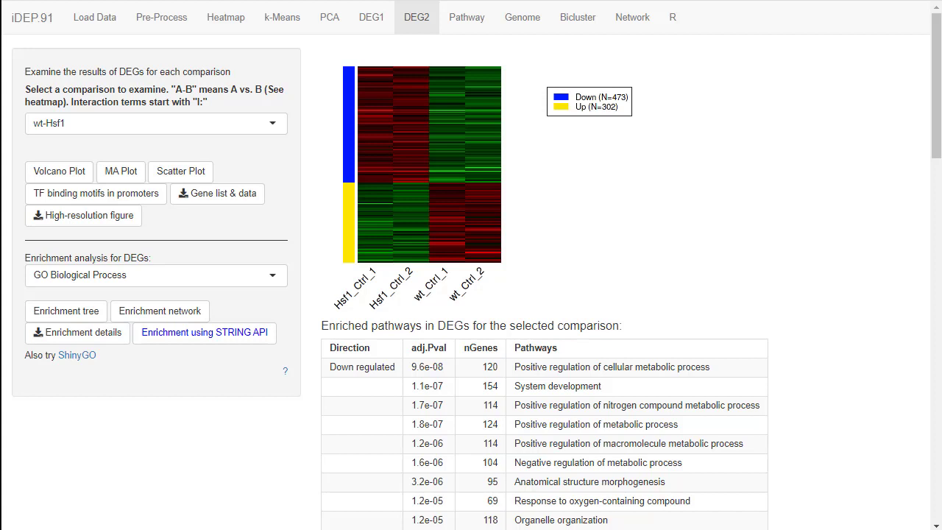
{"action": "left_click", "coordinate": [60, 125]}
{"action": "left_click", "coordinate": [97, 216]}
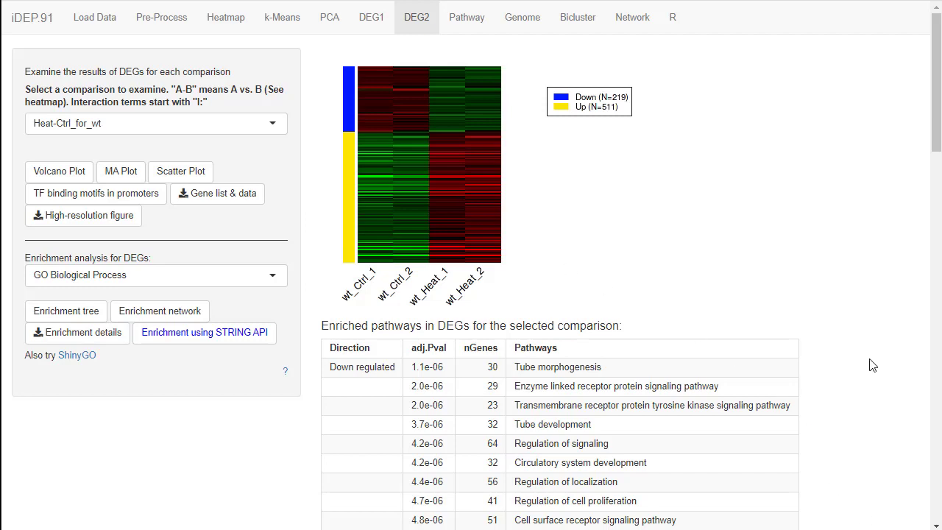
Find the top genes for the selected comparison and highlight Hspa1b and its log2 fold change.
{"action": "scroll", "coordinate": [871, 363], "scroll_direction": "down", "scroll_amount": 8}
{"action": "scroll", "coordinate": [873, 365], "scroll_direction": "down", "scroll_amount": 3}
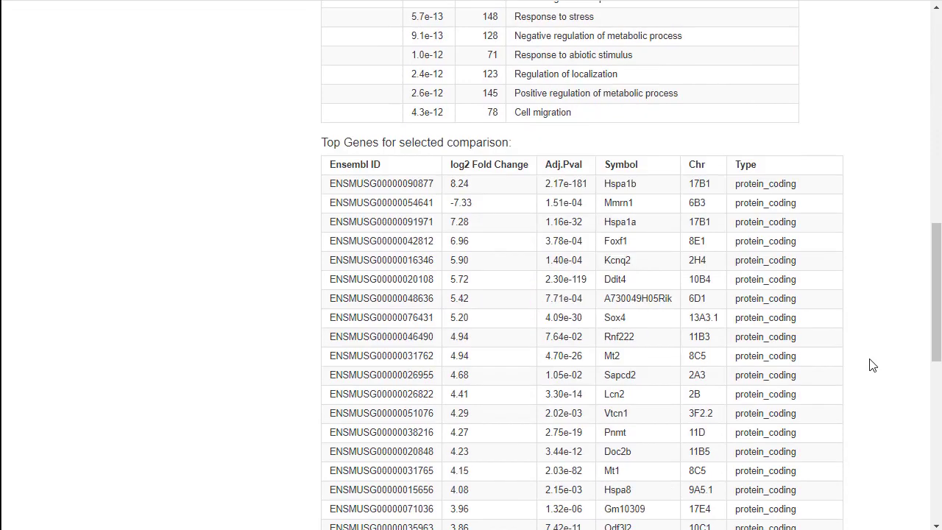
{"action": "scroll", "coordinate": [872, 365], "scroll_direction": "down", "scroll_amount": 1}
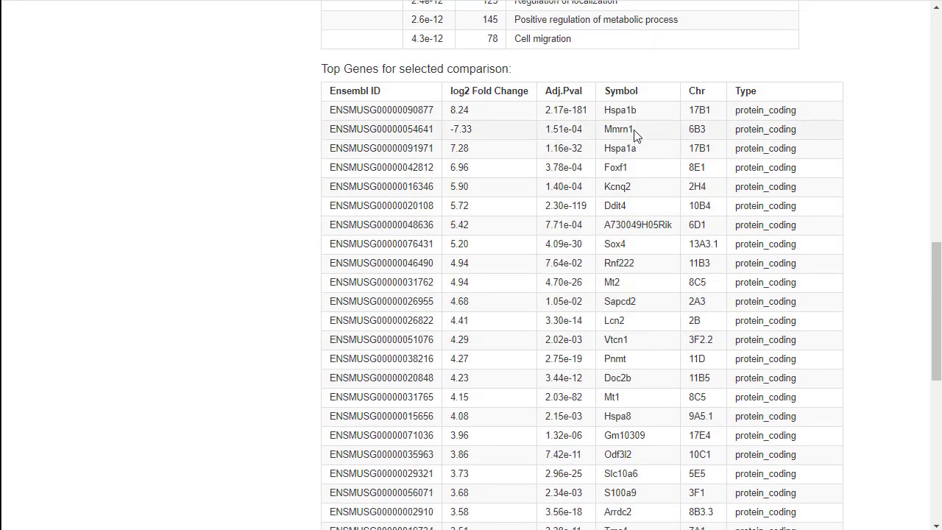
{"action": "double_click", "coordinate": [627, 109]}
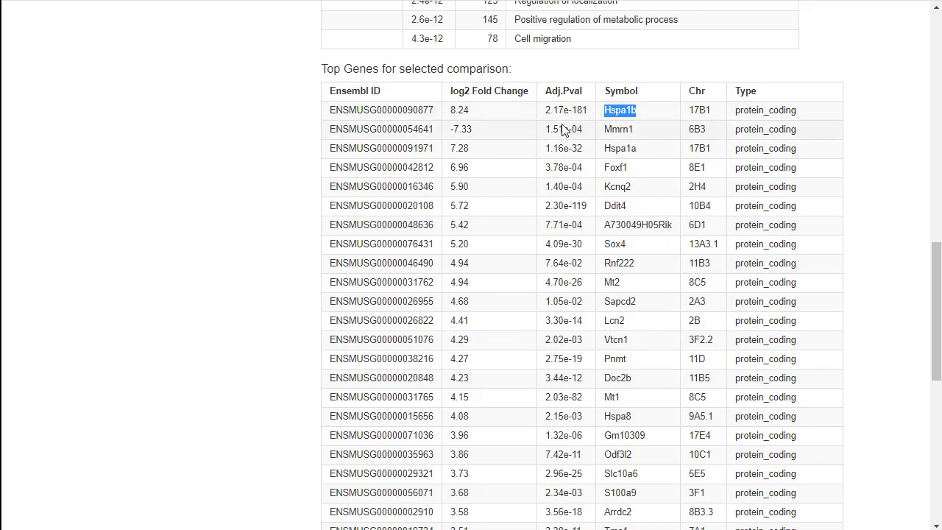
{"action": "left_click", "coordinate": [455, 111]}
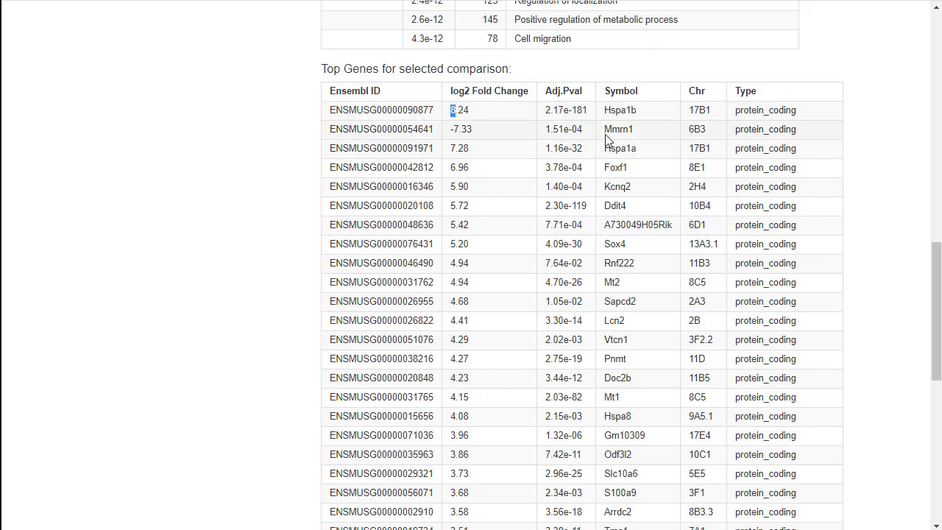
Look up the Mmrn1 gene from the top genes table on GeneCards and read through its page.
{"action": "left_click_drag", "start_coordinate": [604, 131], "coordinate": [634, 129]}
{"action": "left_click", "coordinate": [644, 127]}
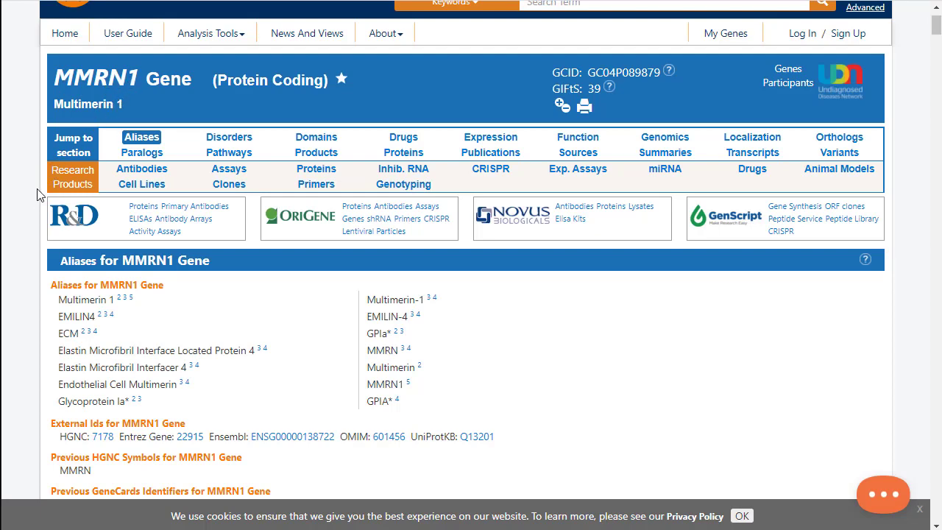
{"action": "scroll", "coordinate": [40, 202], "scroll_direction": "down", "scroll_amount": 3}
{"action": "scroll", "coordinate": [40, 214], "scroll_direction": "down", "scroll_amount": 2}
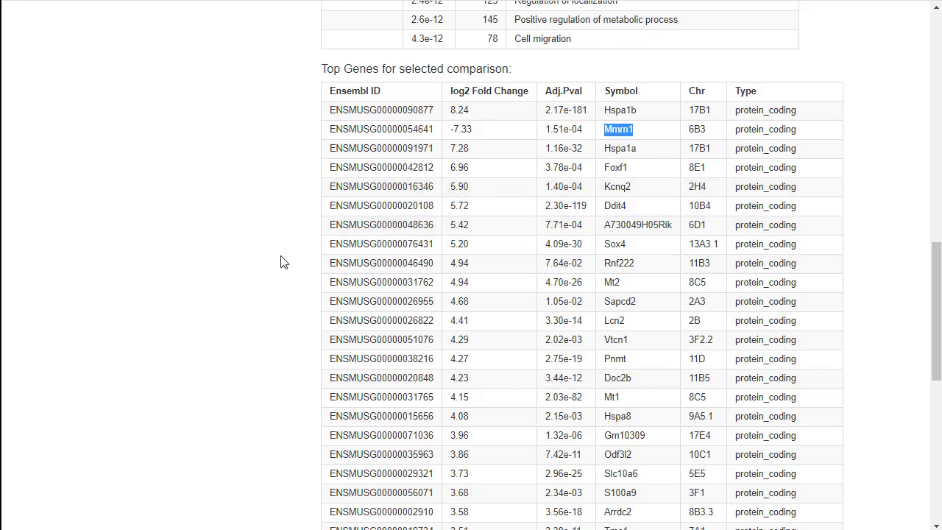
Open the interactive scatter plot for Heat-Ctrl_for_wt in iDEP and identify the outlying upregulated genes.
{"action": "scroll", "coordinate": [280, 263], "scroll_direction": "up", "scroll_amount": 4}
{"action": "scroll", "coordinate": [279, 266], "scroll_direction": "up", "scroll_amount": 8}
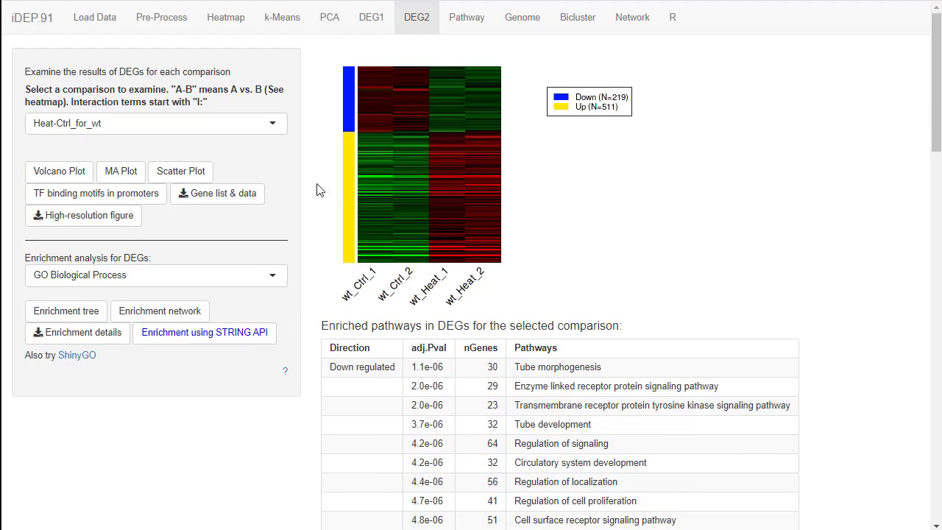
{"action": "left_click", "coordinate": [197, 180]}
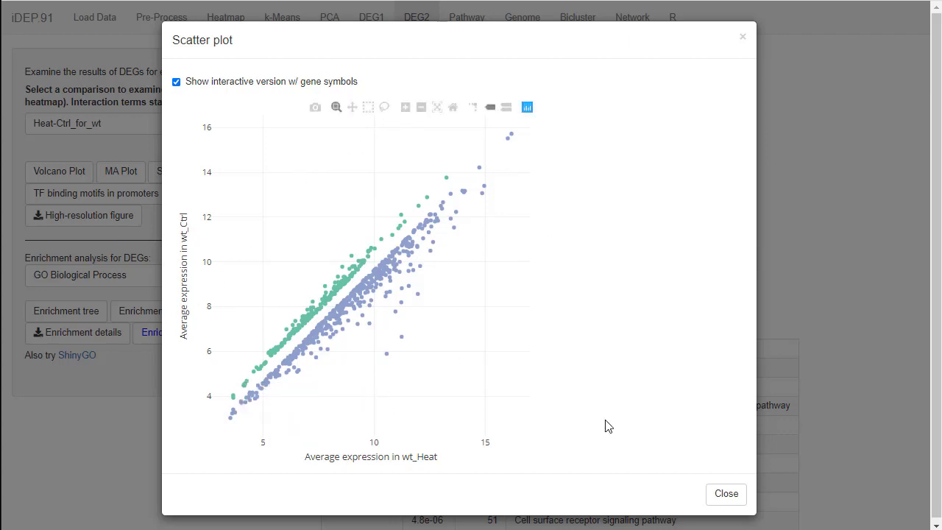
{"action": "mouse_move", "coordinate": [385, 357]}
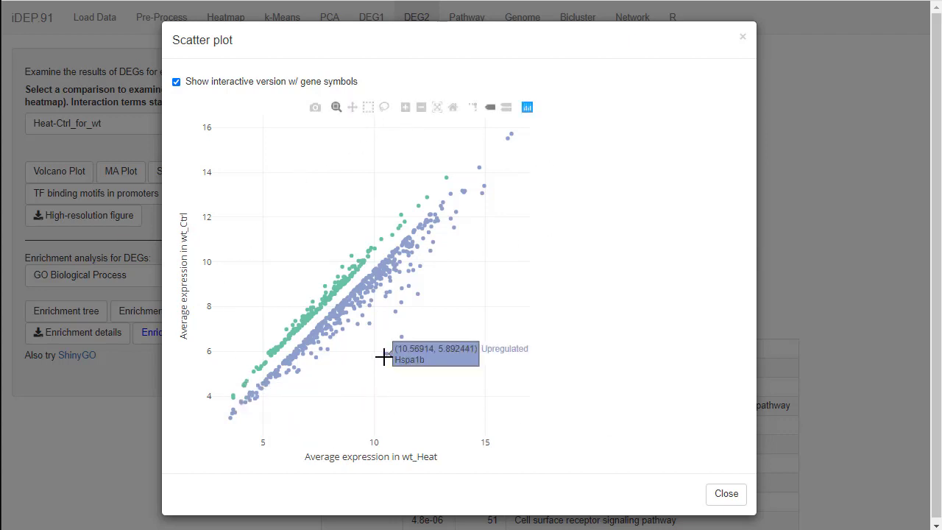
{"action": "mouse_move", "coordinate": [406, 343]}
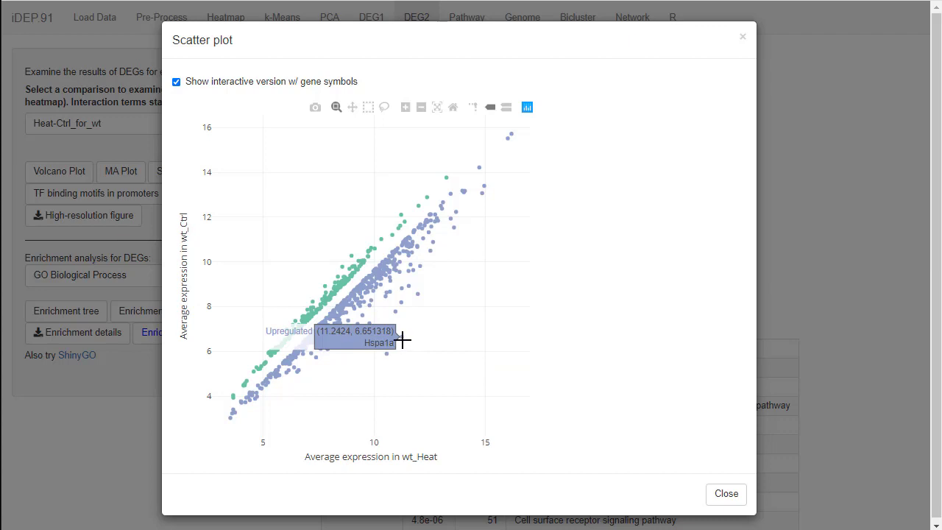
{"action": "mouse_move", "coordinate": [404, 304]}
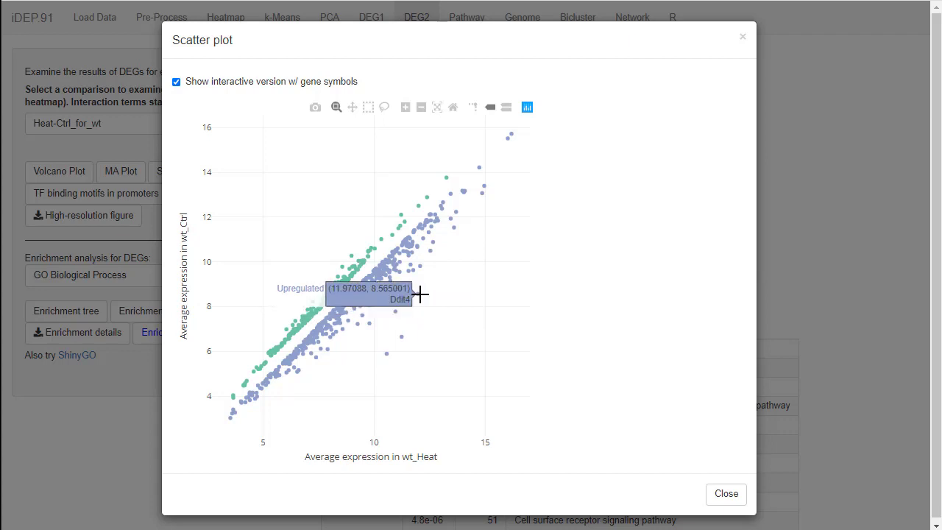
{"action": "mouse_move", "coordinate": [373, 323]}
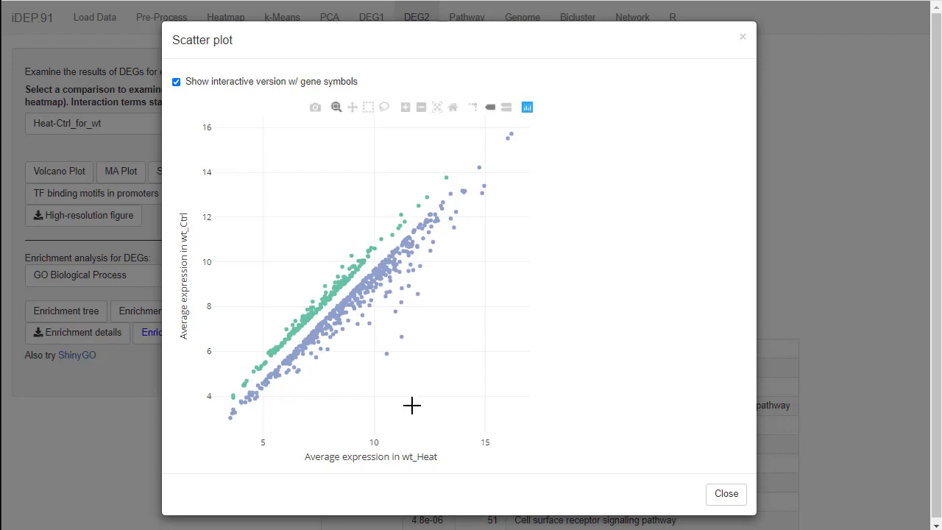
{"action": "mouse_move", "coordinate": [295, 370]}
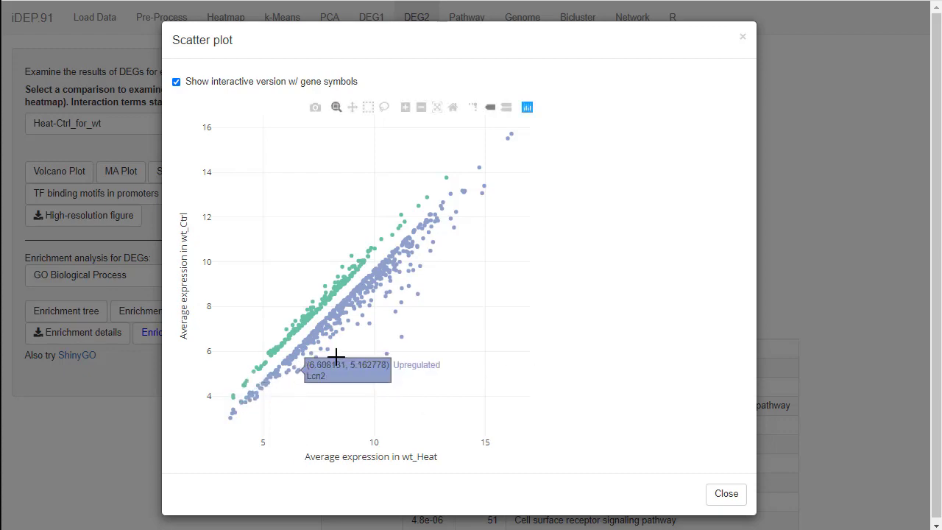
Close the scatter plot and review the enriched GO Biological Process pathways for the down- and upregulated genes of Heat-Ctrl_for_wt.
{"action": "left_click", "coordinate": [726, 494]}
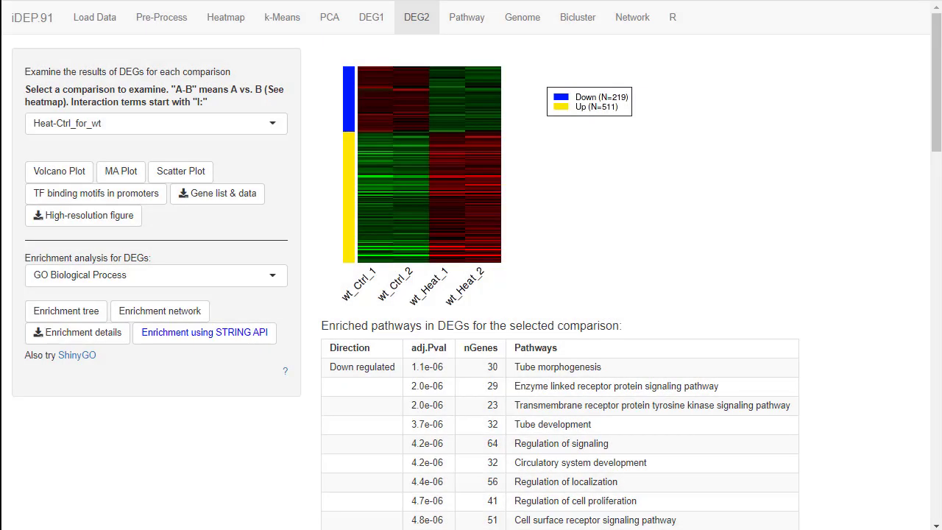
{"action": "scroll", "coordinate": [870, 387], "scroll_direction": "down", "scroll_amount": 2}
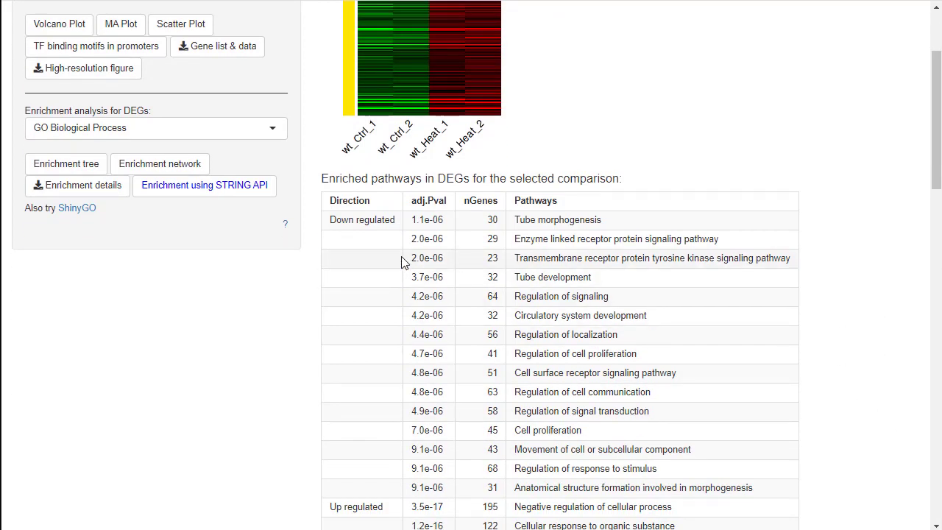
{"action": "scroll", "coordinate": [747, 319], "scroll_direction": "down", "scroll_amount": 2}
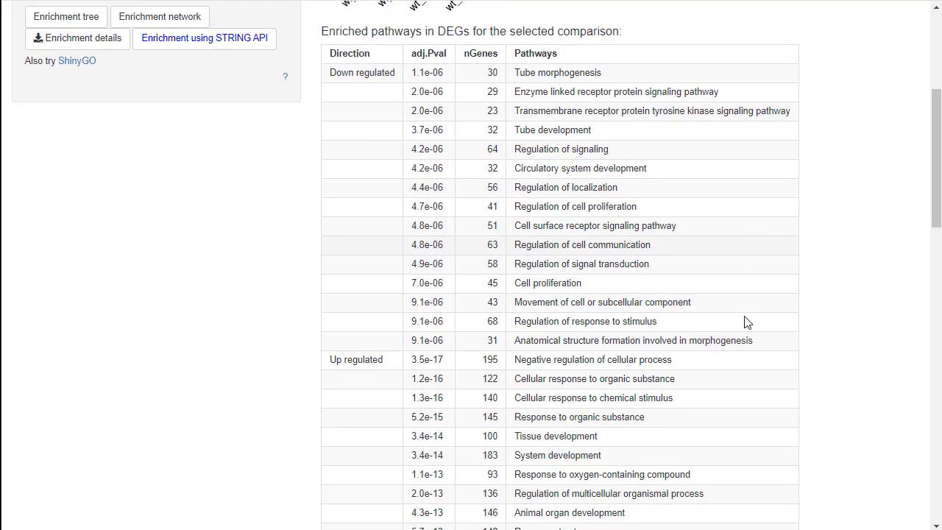
{"action": "scroll", "coordinate": [746, 320], "scroll_direction": "up", "scroll_amount": 1}
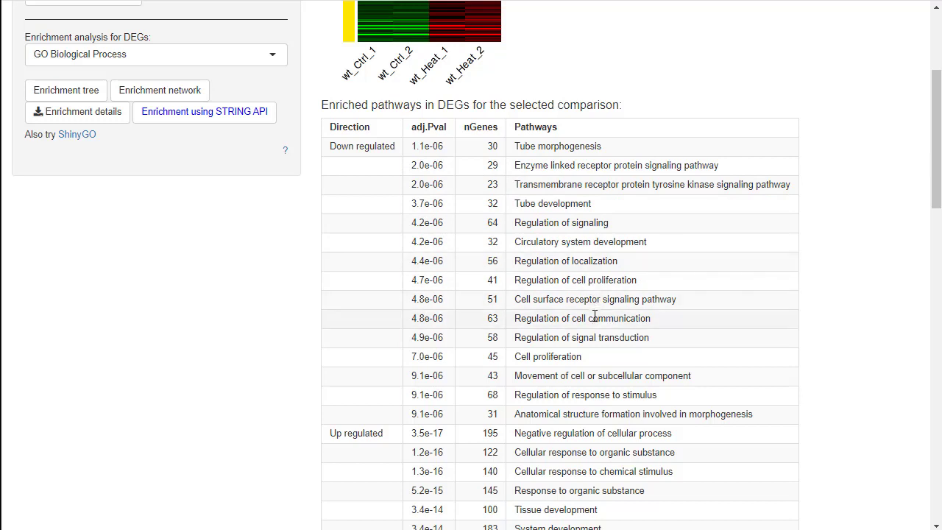
{"action": "scroll", "coordinate": [631, 292], "scroll_direction": "down", "scroll_amount": 3}
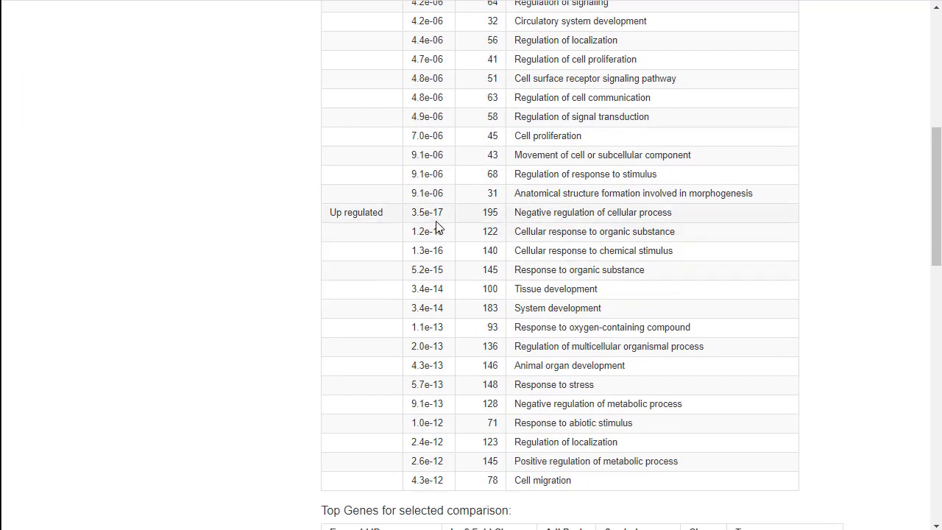
Highlight the first upregulated pathway's adjusted p-value, then the terms Cellular response to chemical stimulus, Tissue development and Cell migration.
{"action": "left_click_drag", "start_coordinate": [444, 215], "coordinate": [410, 217]}
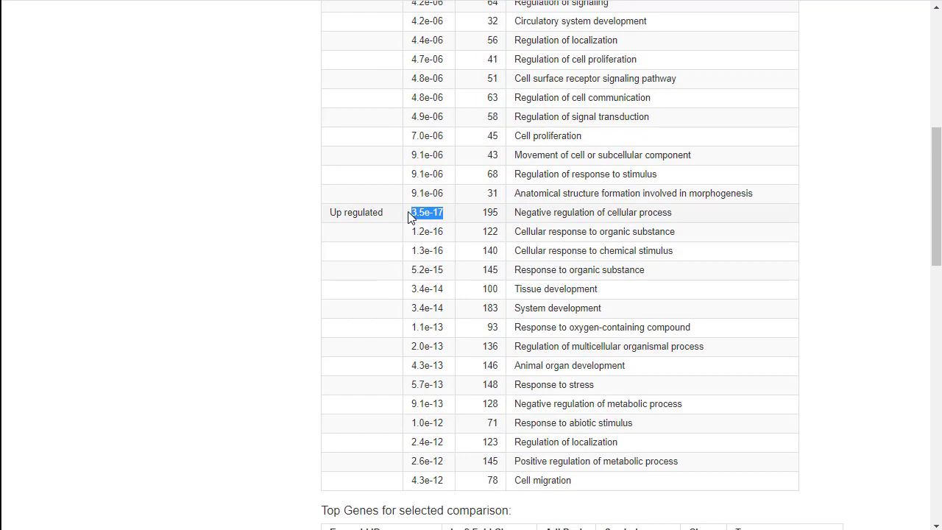
{"action": "left_click", "coordinate": [717, 271]}
{"action": "left_click_drag", "start_coordinate": [675, 250], "coordinate": [524, 250]}
{"action": "left_click_drag", "start_coordinate": [610, 294], "coordinate": [511, 289]}
{"action": "scroll", "coordinate": [707, 339], "scroll_direction": "down", "scroll_amount": 2}
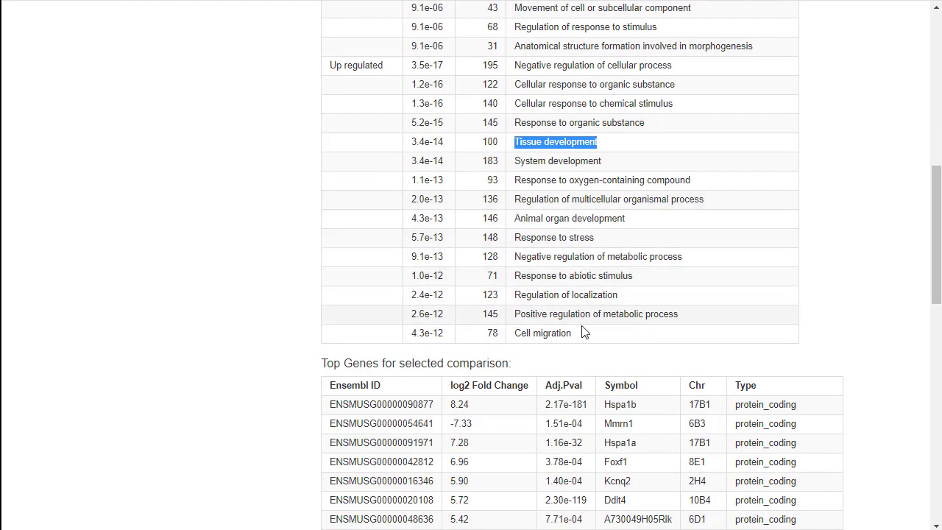
{"action": "left_click_drag", "start_coordinate": [584, 333], "coordinate": [515, 331]}
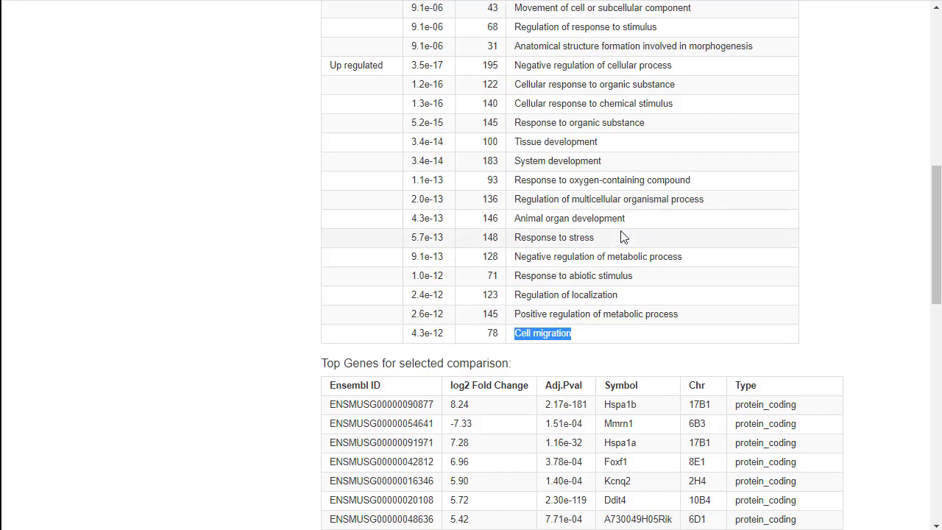
{"action": "left_click", "coordinate": [836, 299]}
View the enrichment tree of GO Biological Process pathways for Heat-Ctrl_for_wt and close it again.
{"action": "scroll", "coordinate": [842, 304], "scroll_direction": "up", "scroll_amount": 7}
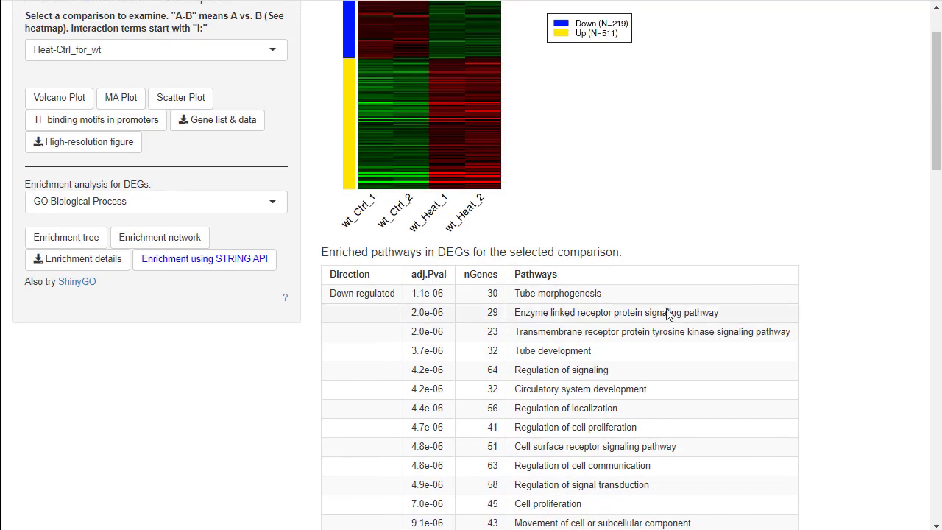
{"action": "left_click", "coordinate": [81, 237]}
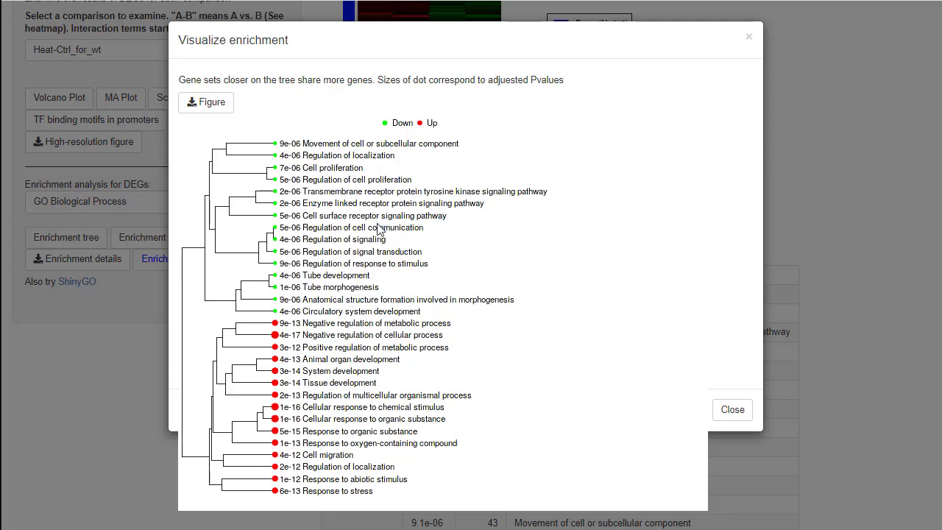
{"action": "left_click", "coordinate": [732, 410]}
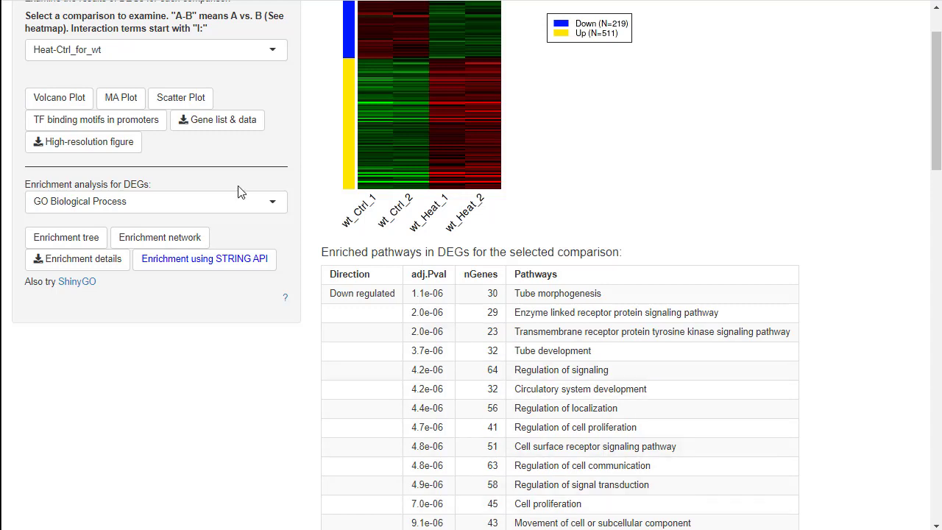
Set the enrichment analysis for DEGs to TF.Target.TRED and highlight HIF1A among the upregulated targets.
{"action": "left_click", "coordinate": [272, 202]}
{"action": "left_click_drag", "start_coordinate": [282, 236], "coordinate": [283, 330]}
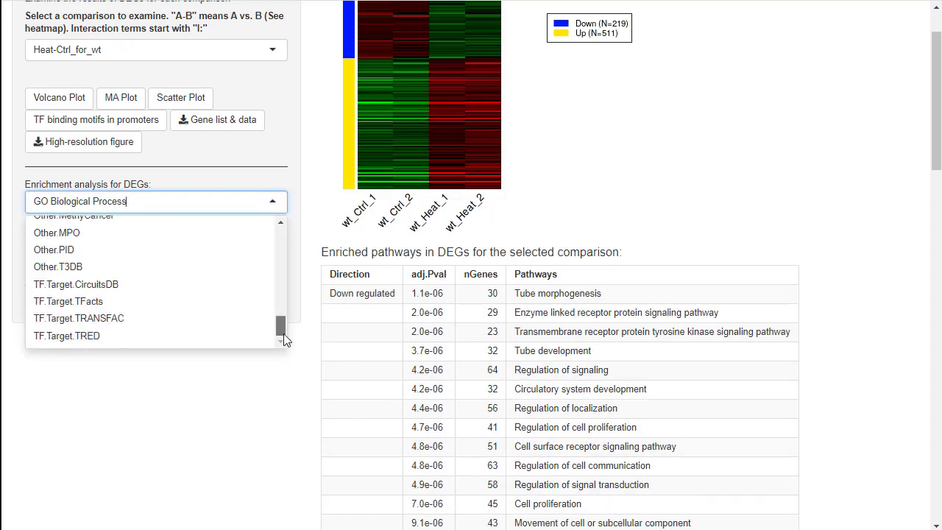
{"action": "left_click", "coordinate": [72, 338]}
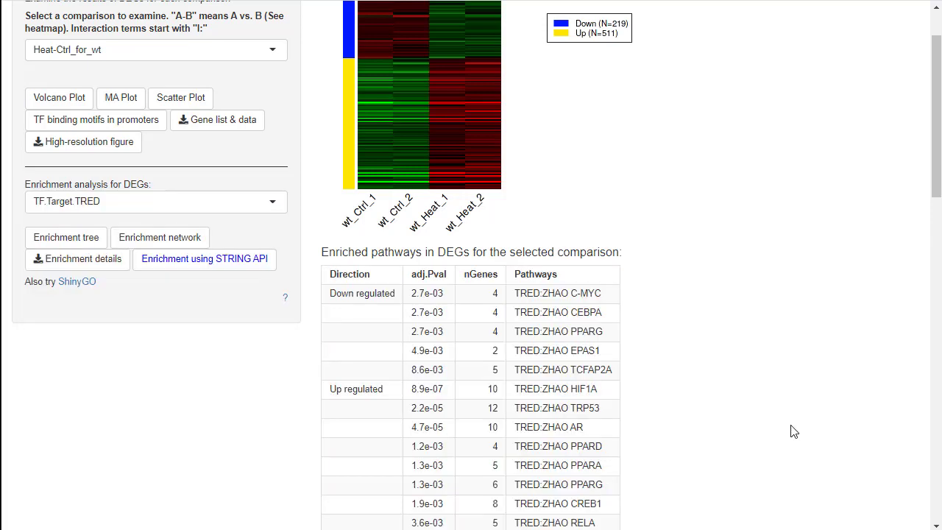
{"action": "scroll", "coordinate": [792, 432], "scroll_direction": "down", "scroll_amount": 1}
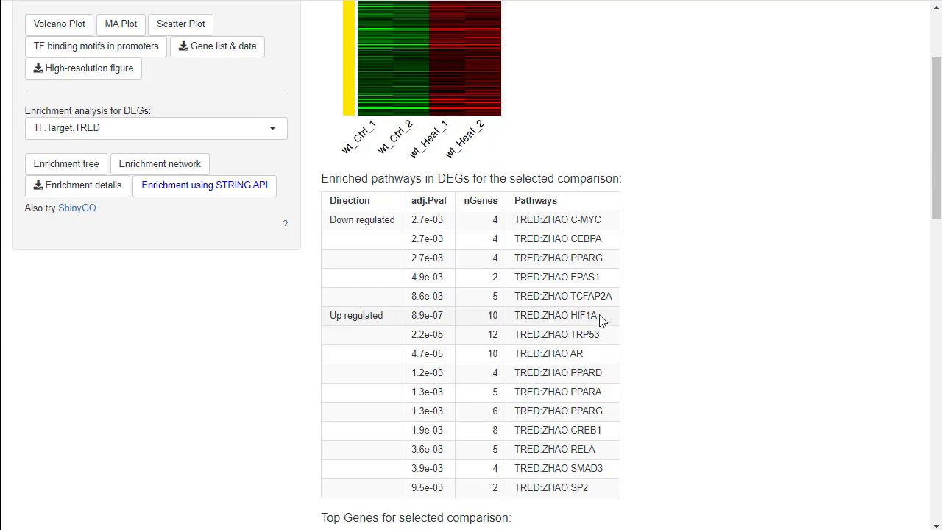
{"action": "left_click_drag", "start_coordinate": [598, 315], "coordinate": [571, 315]}
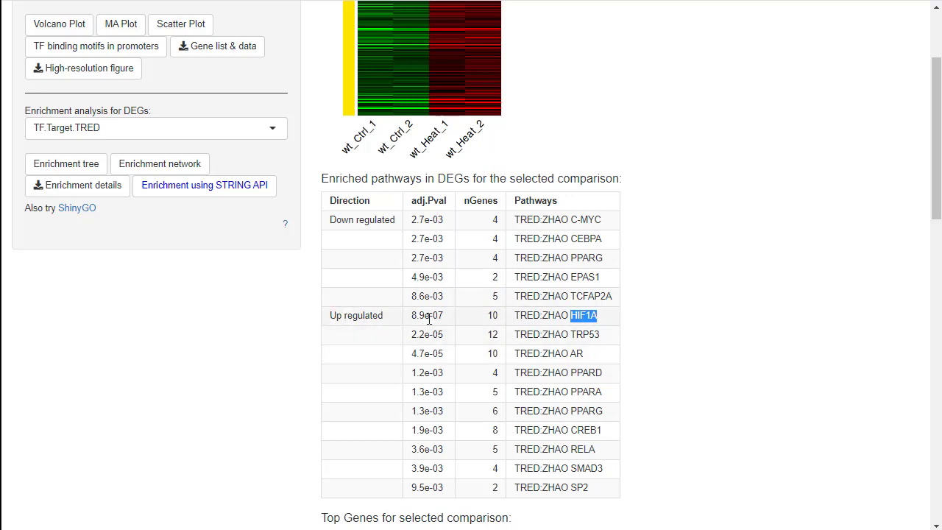
Highlight the C-MYC entry for downregulated genes and TRP53 for upregulated genes in the TRED enrichment table.
{"action": "scroll", "coordinate": [439, 316], "scroll_direction": "up", "scroll_amount": 2}
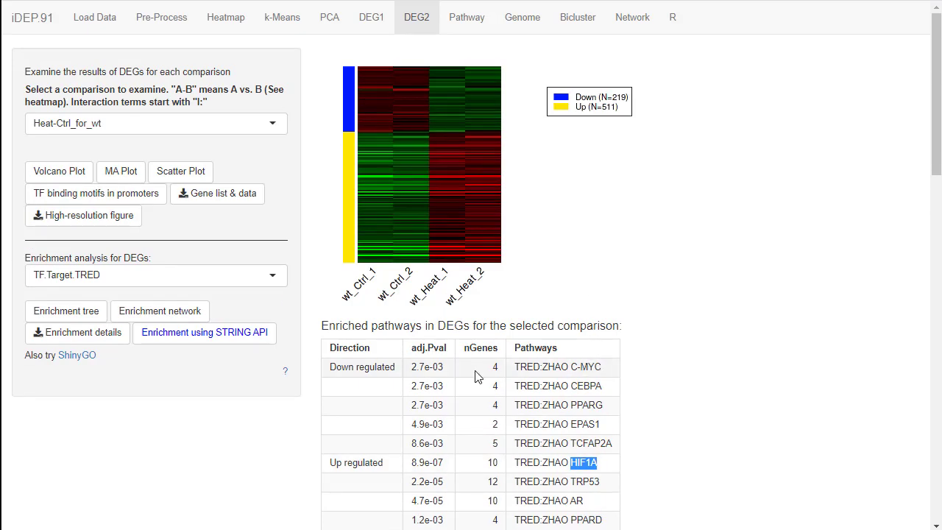
{"action": "left_click_drag", "start_coordinate": [607, 374], "coordinate": [497, 367]}
{"action": "scroll", "coordinate": [717, 412], "scroll_direction": "down", "scroll_amount": 2}
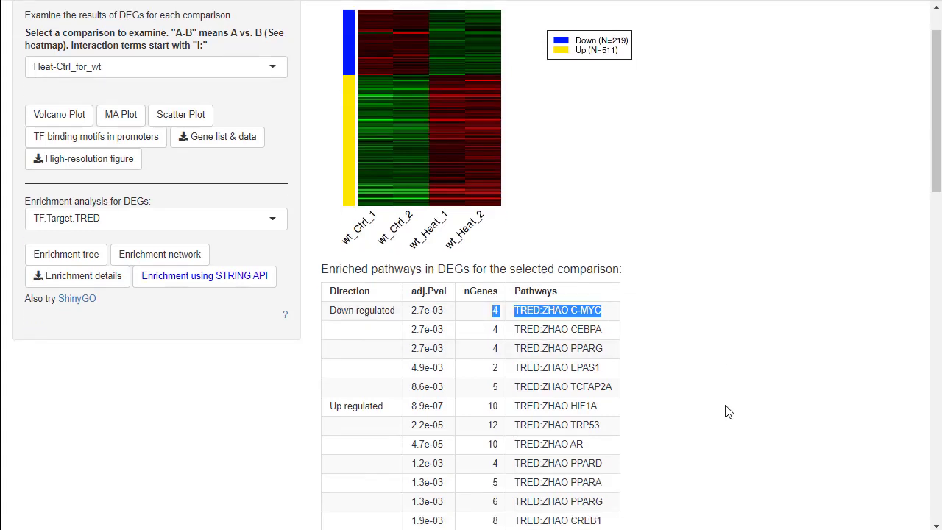
{"action": "left_click", "coordinate": [546, 332]}
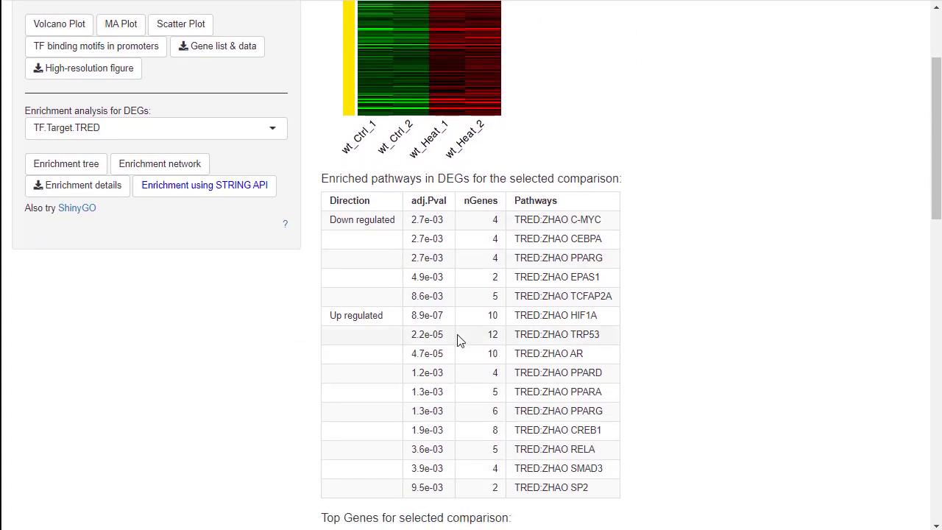
{"action": "left_click_drag", "start_coordinate": [607, 337], "coordinate": [571, 335]}
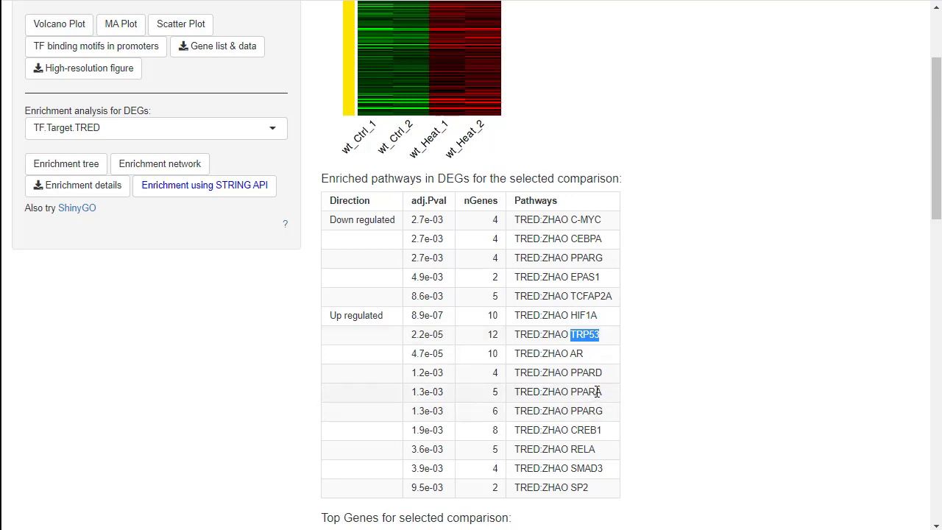
{"action": "left_click", "coordinate": [579, 336]}
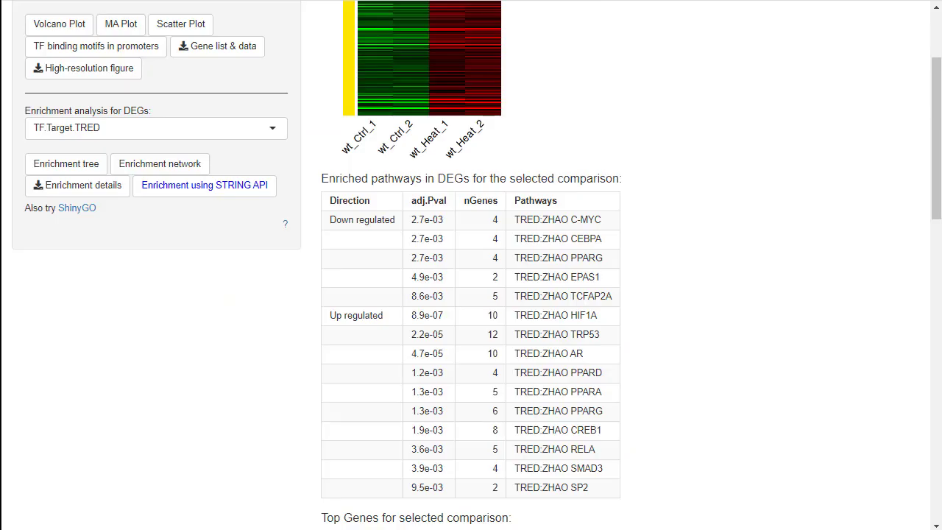
Switch the comparison to Heat-Ctrl and highlight TRP53 in its TRED enrichment results.
{"action": "scroll", "coordinate": [307, 151], "scroll_direction": "up", "scroll_amount": 2}
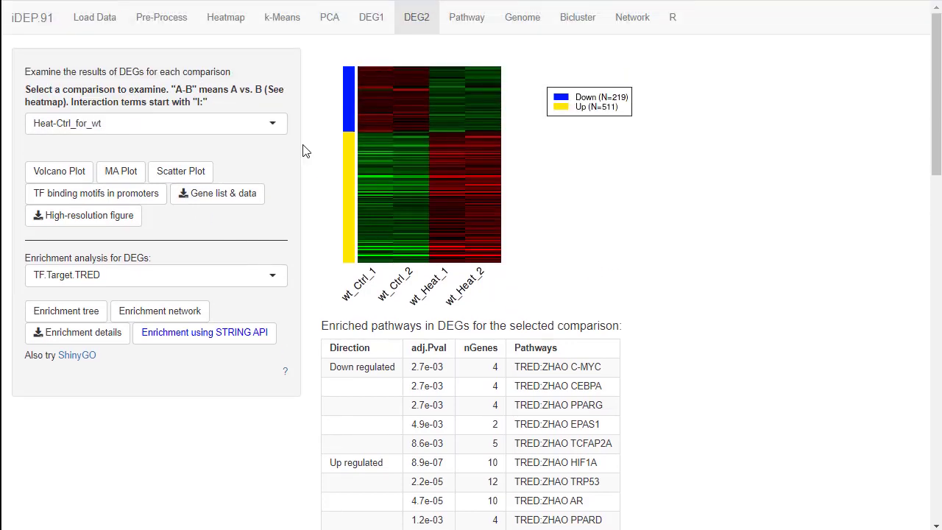
{"action": "left_click", "coordinate": [236, 127]}
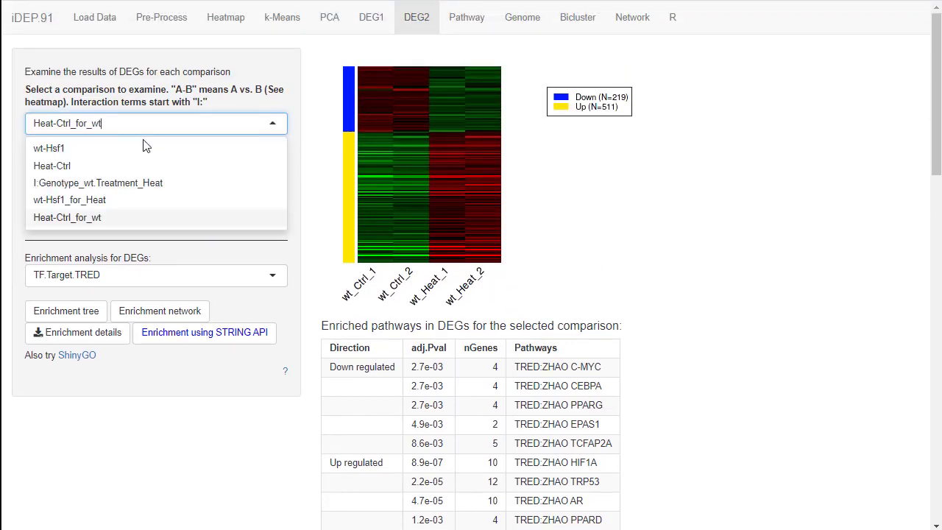
{"action": "left_click", "coordinate": [99, 165]}
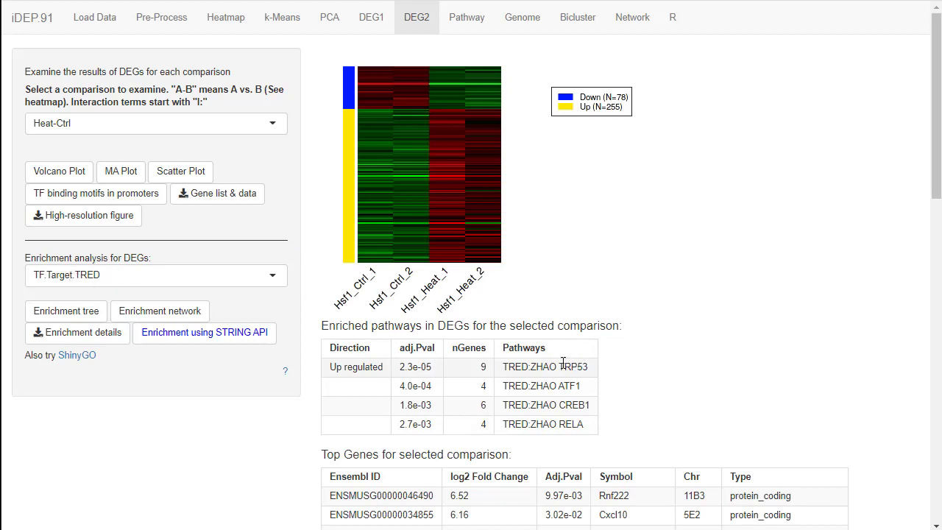
{"action": "left_click_drag", "start_coordinate": [559, 366], "coordinate": [589, 373]}
Set the enrichment analysis to GO Biological Process and review the enriched pathways for the Heat-Ctrl comparison.
{"action": "left_click", "coordinate": [225, 282]}
{"action": "scroll", "coordinate": [261, 376], "scroll_direction": "up", "scroll_amount": 4}
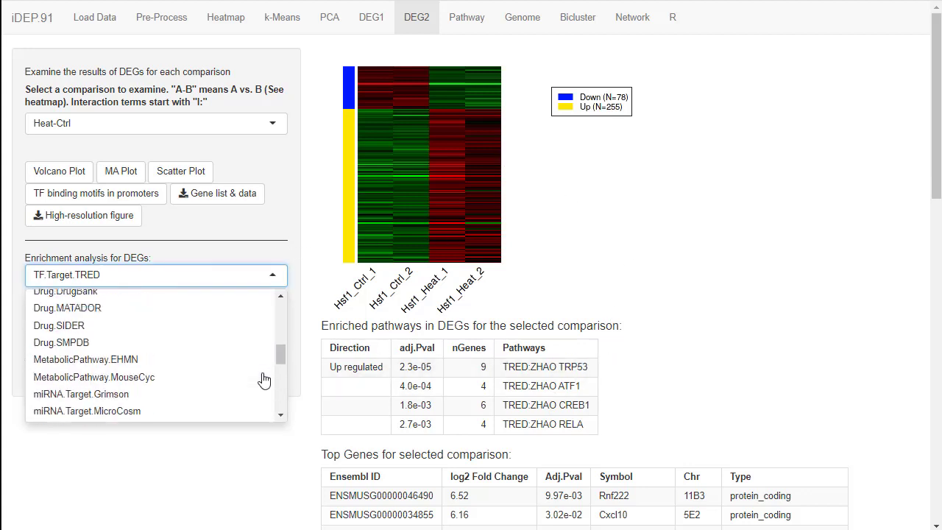
{"action": "left_click_drag", "start_coordinate": [278, 354], "coordinate": [281, 282]}
{"action": "left_click", "coordinate": [127, 317]}
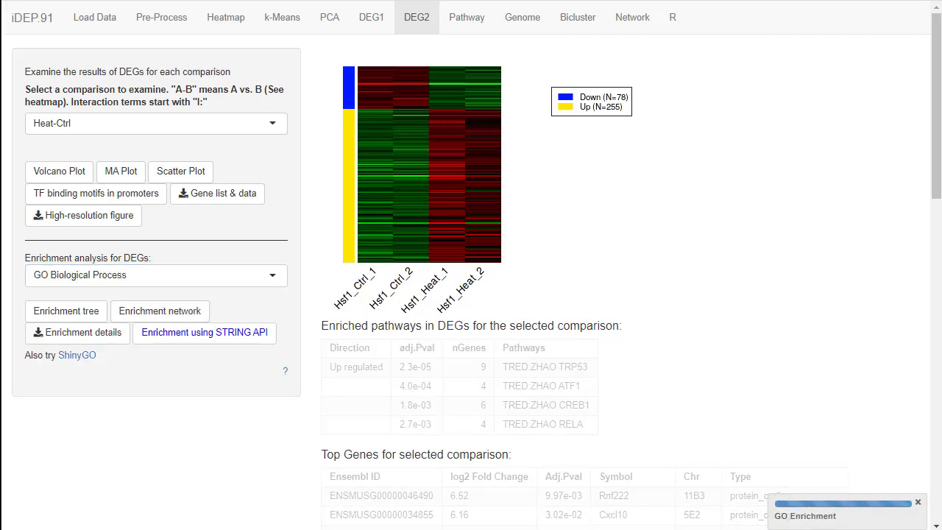
{"action": "scroll", "coordinate": [507, 402], "scroll_direction": "down", "scroll_amount": 1}
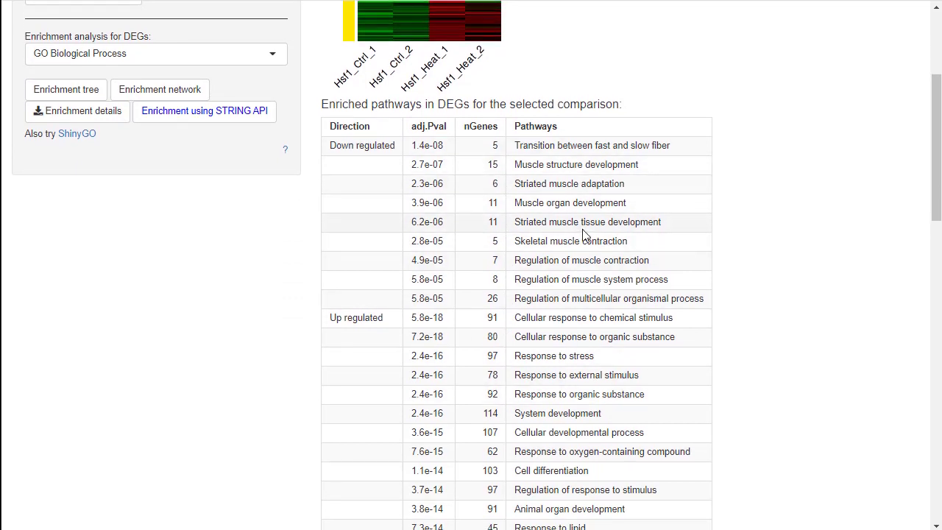
Return the enrichment analysis to TF.Target.TRED and highlight RELA among the Heat-Ctrl upregulated targets.
{"action": "scroll", "coordinate": [747, 294], "scroll_direction": "down", "scroll_amount": 2}
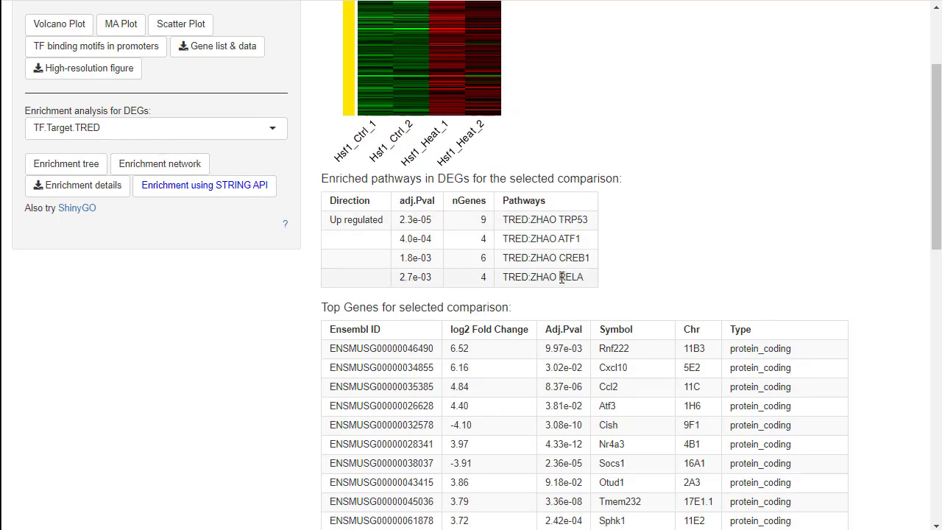
{"action": "left_click_drag", "start_coordinate": [559, 278], "coordinate": [589, 282]}
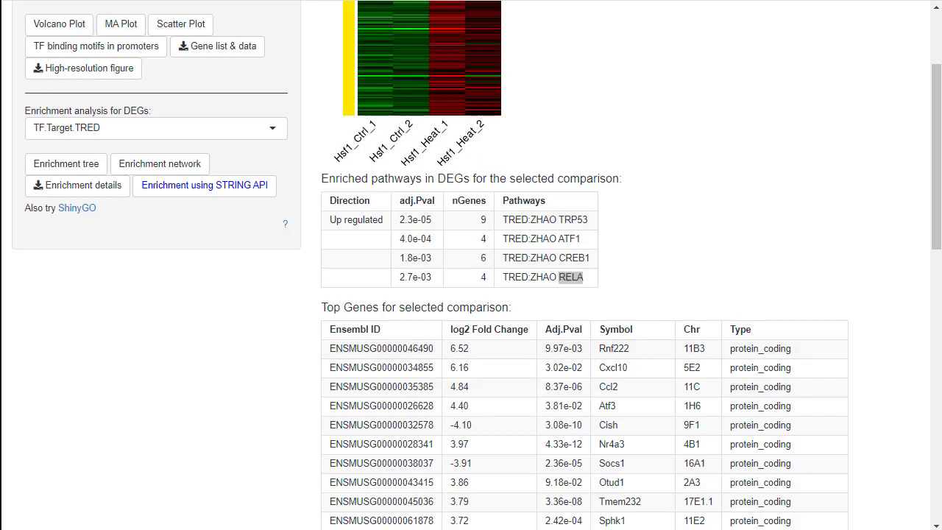
Switch the comparison to the interaction term I:Genotype_wt.Treatment_Heat and review its heatmap, enriched TRED targets and top genes.
{"action": "scroll", "coordinate": [761, 110], "scroll_direction": "up", "scroll_amount": 2}
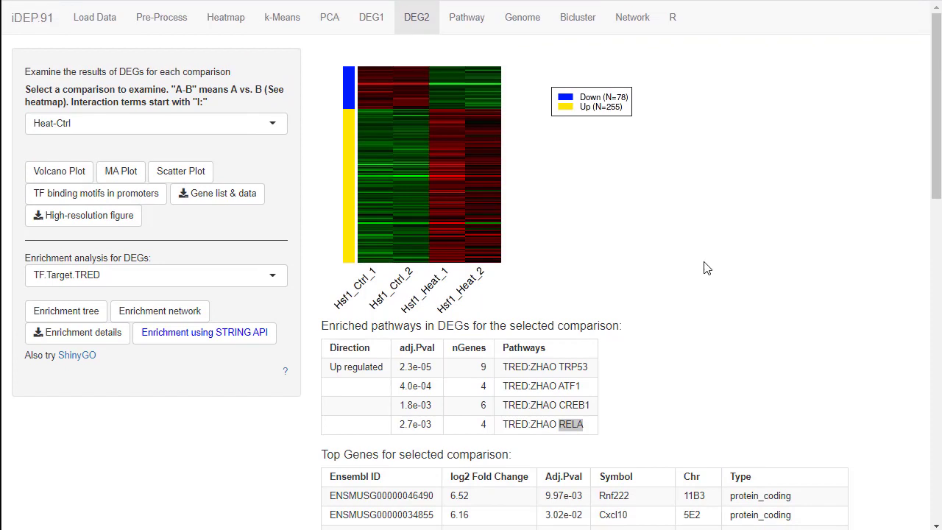
{"action": "left_click", "coordinate": [246, 125]}
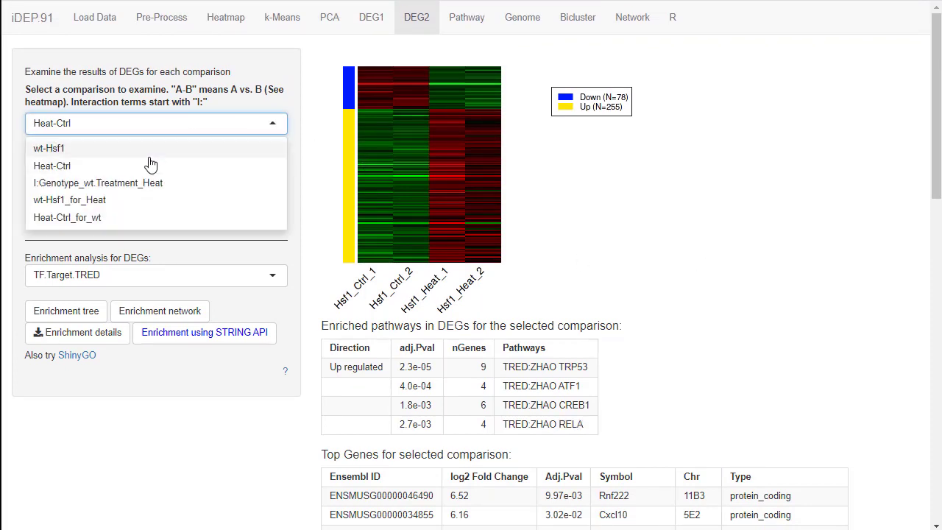
{"action": "left_click", "coordinate": [133, 186]}
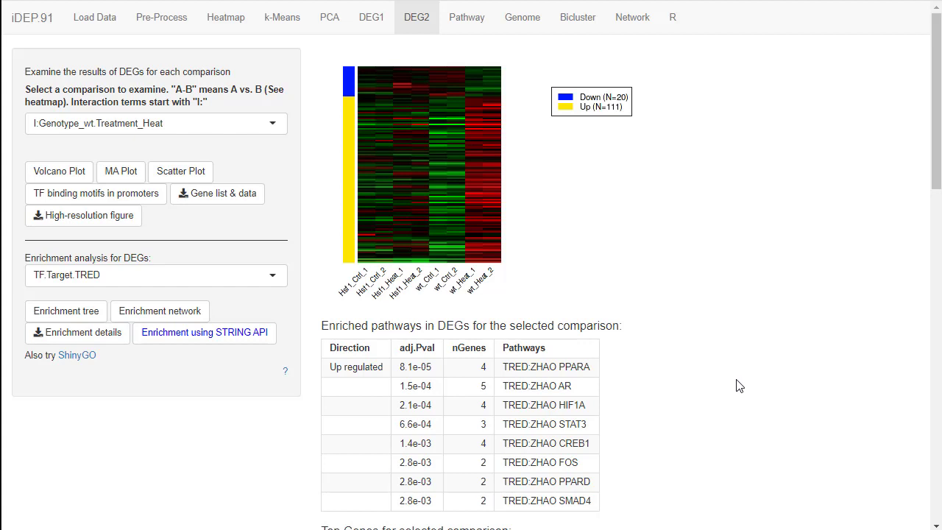
{"action": "scroll", "coordinate": [736, 386], "scroll_direction": "down", "scroll_amount": 2}
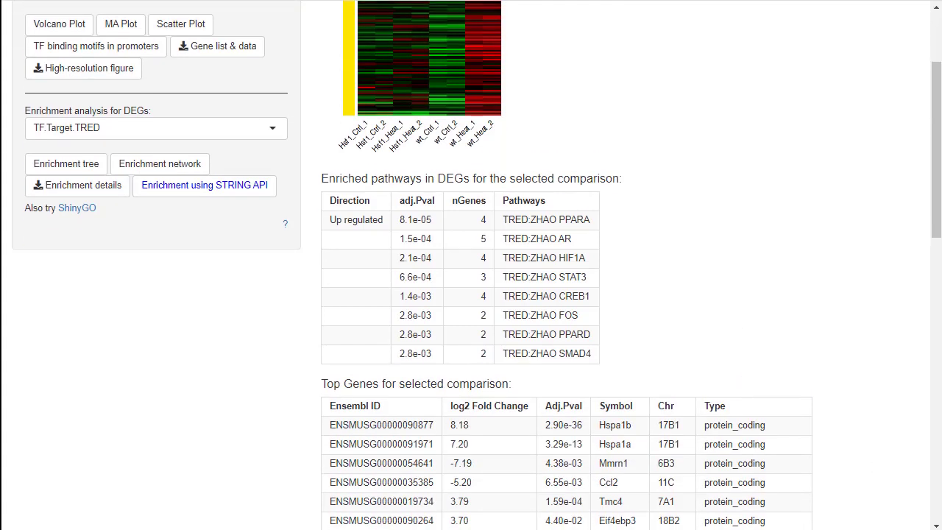
{"action": "scroll", "coordinate": [761, 307], "scroll_direction": "up", "scroll_amount": 1}
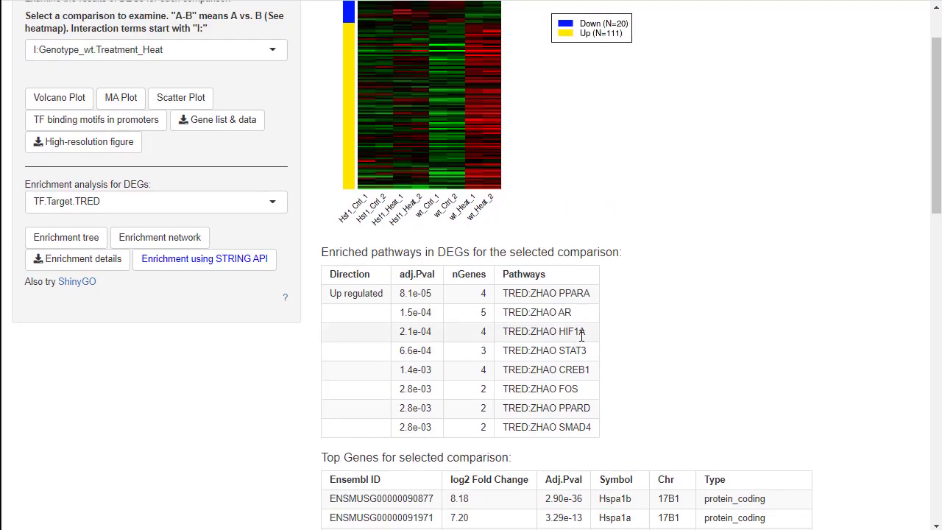
Highlight the HIF1A row and the AR transcription factor in the interaction term's TRED enrichment table.
{"action": "left_click_drag", "start_coordinate": [585, 335], "coordinate": [561, 334]}
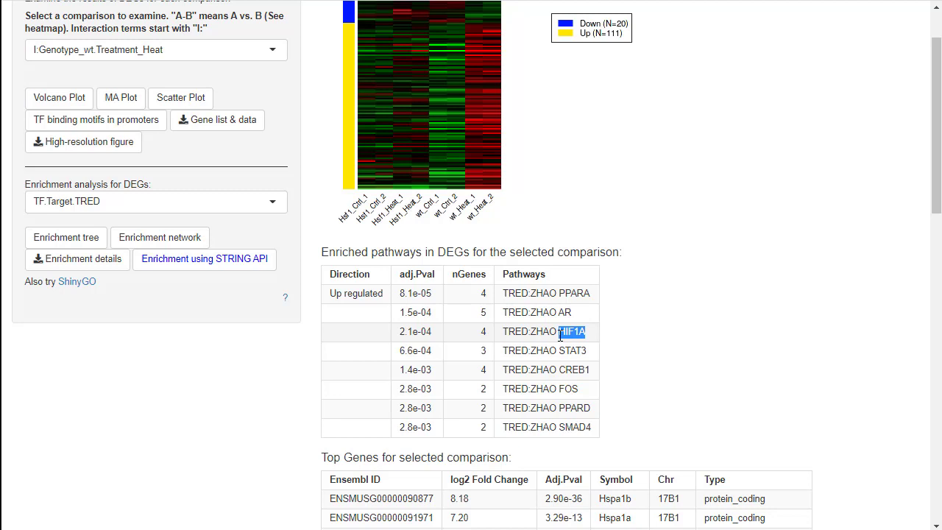
{"action": "left_click_drag", "start_coordinate": [560, 335], "coordinate": [402, 331]}
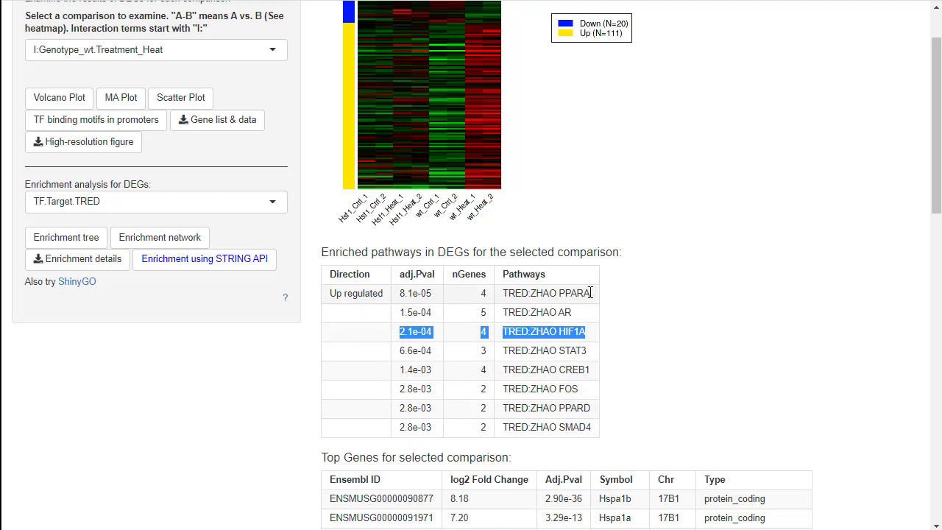
{"action": "left_click_drag", "start_coordinate": [591, 293], "coordinate": [558, 313]}
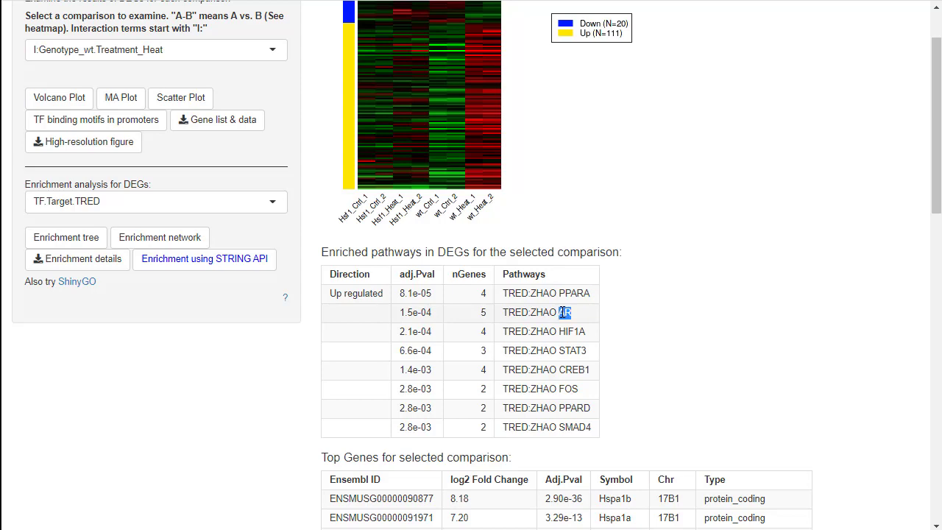
Examine the fold changes and gene symbols in the interaction term's top genes table.
{"action": "scroll", "coordinate": [560, 313], "scroll_direction": "down", "scroll_amount": 5}
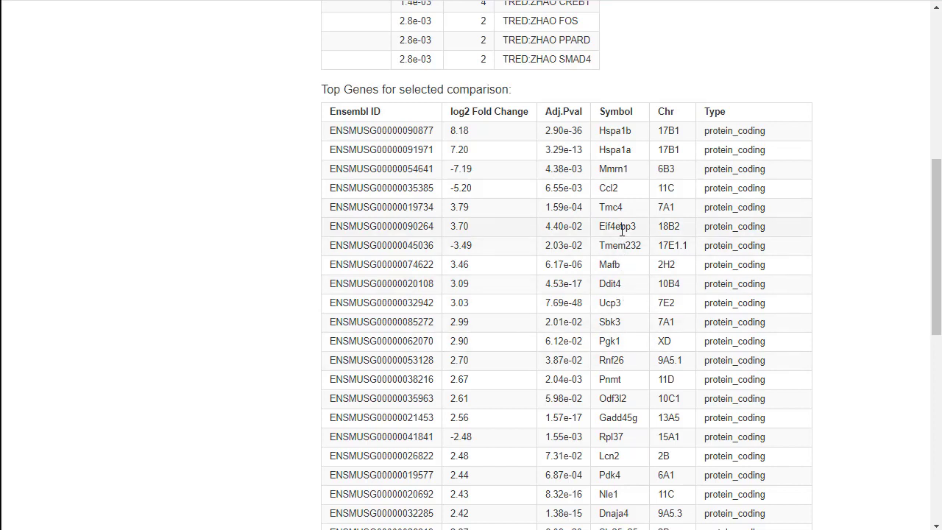
{"action": "scroll", "coordinate": [622, 254], "scroll_direction": "down", "scroll_amount": 1}
{"action": "scroll", "coordinate": [622, 256], "scroll_direction": "down", "scroll_amount": 3}
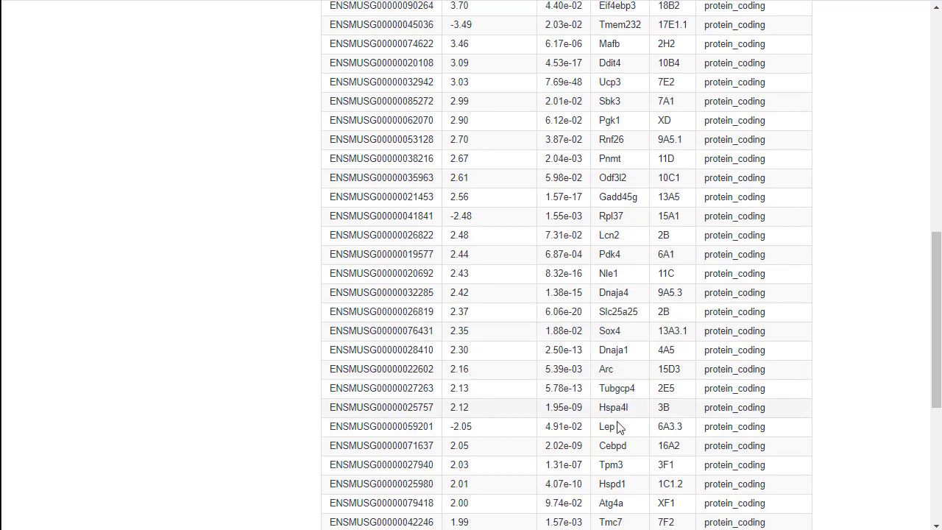
{"action": "scroll", "coordinate": [620, 215], "scroll_direction": "up", "scroll_amount": 2}
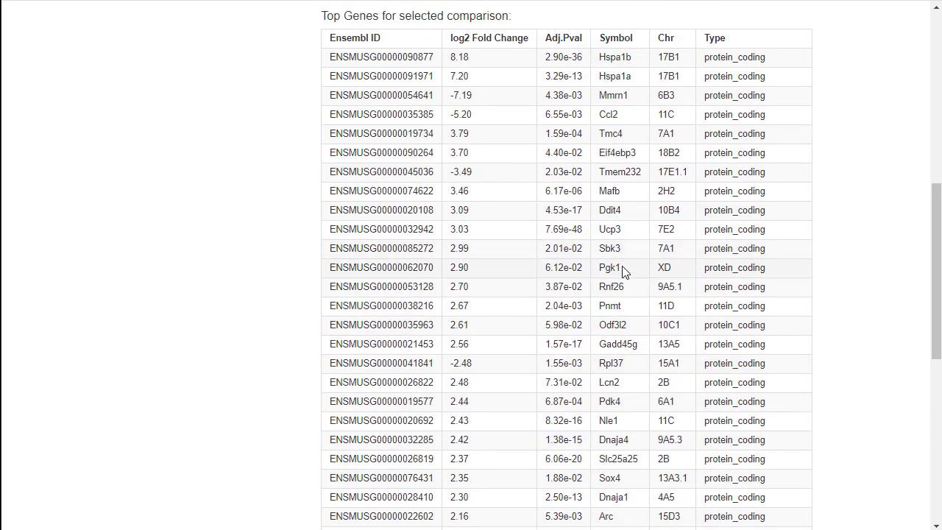
{"action": "scroll", "coordinate": [593, 230], "scroll_direction": "up", "scroll_amount": 2}
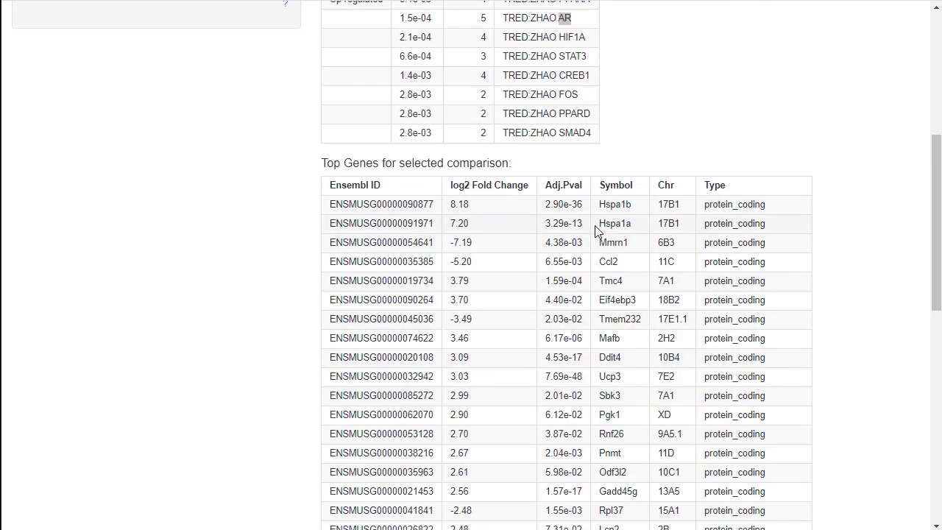
{"action": "scroll", "coordinate": [587, 262], "scroll_direction": "up", "scroll_amount": 4}
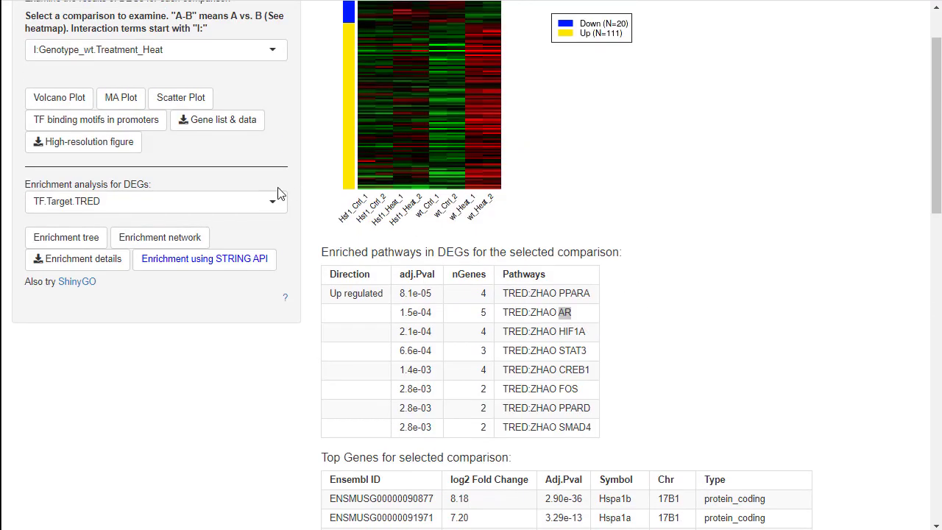
Set the interaction term's enrichment analysis to GO Biological Process and highlight the Response to heat pathway.
{"action": "left_click", "coordinate": [169, 206]}
{"action": "left_click_drag", "start_coordinate": [280, 326], "coordinate": [281, 234]}
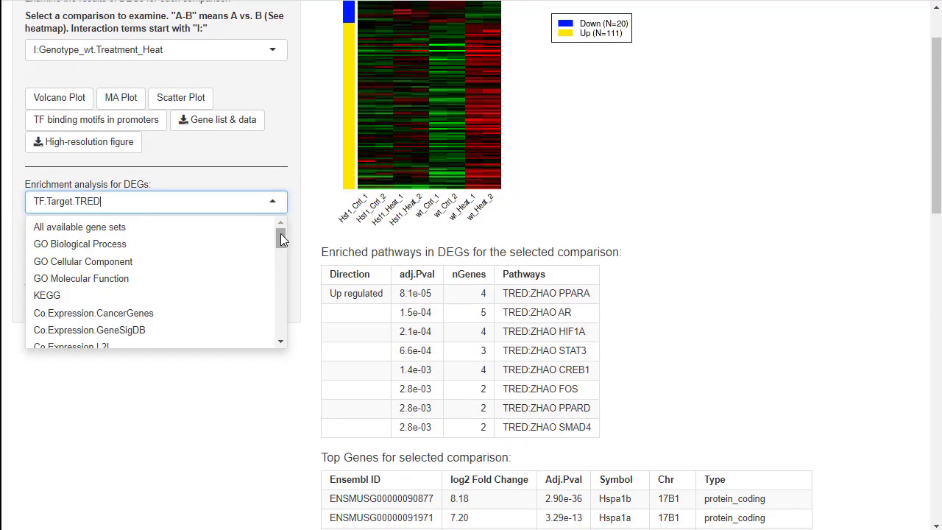
{"action": "left_click", "coordinate": [120, 248]}
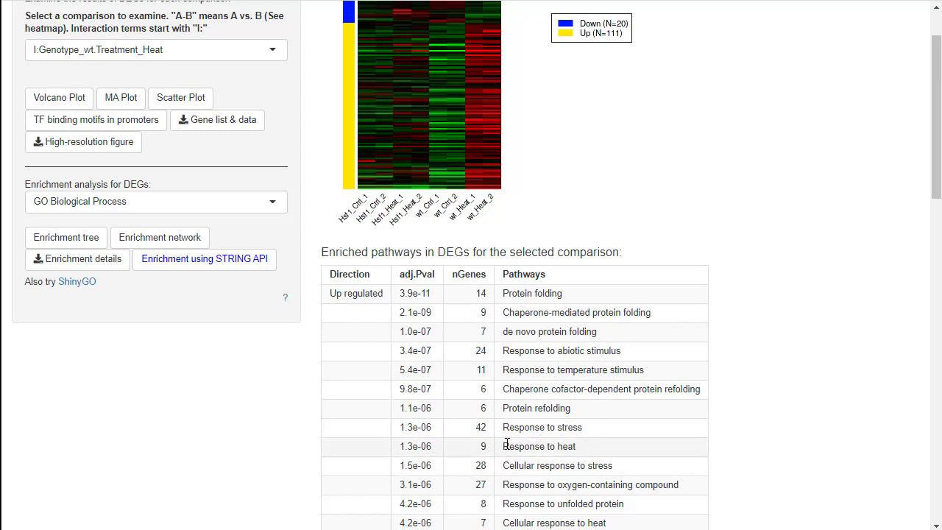
{"action": "left_click_drag", "start_coordinate": [507, 446], "coordinate": [589, 448]}
{"action": "left_click", "coordinate": [699, 439]}
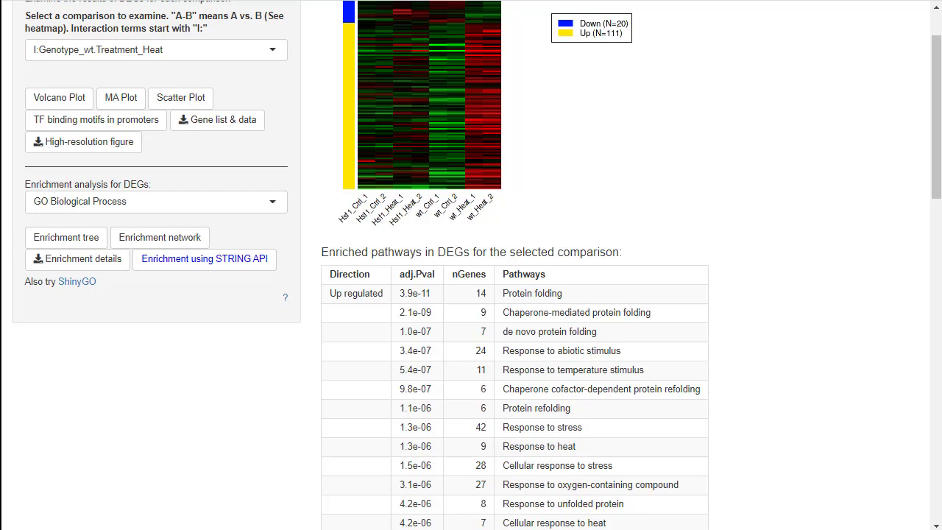
Set the enrichment analysis to Drug.CTD and copy the drug name gedunin from the upregulated results.
{"action": "scroll", "coordinate": [728, 373], "scroll_direction": "up", "scroll_amount": 1}
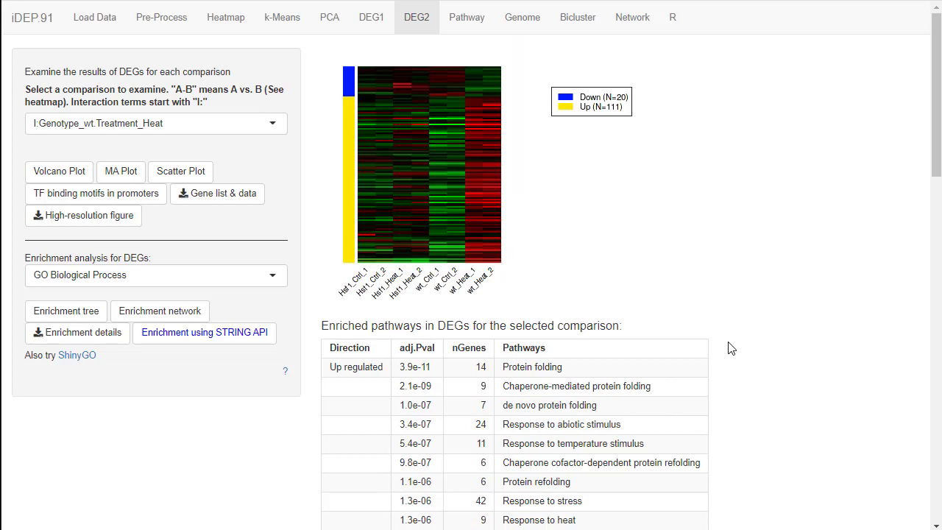
{"action": "left_click", "coordinate": [222, 286]}
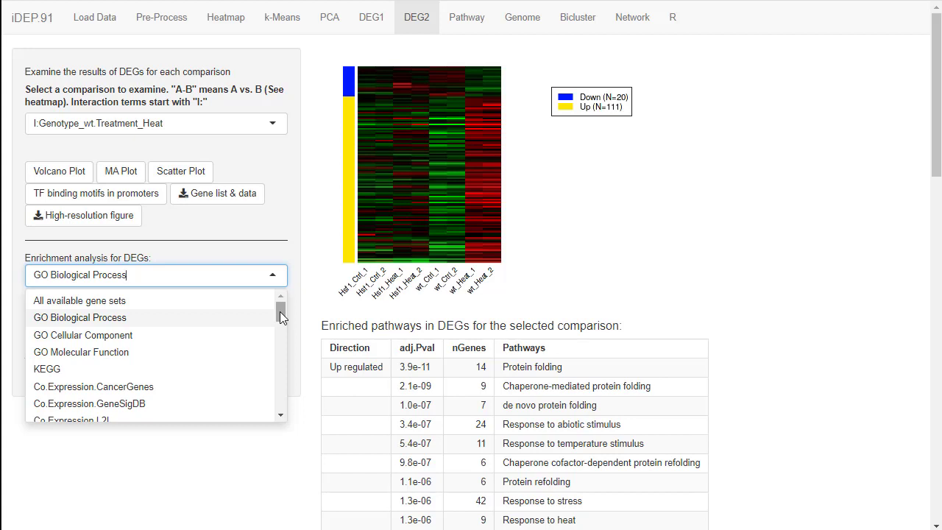
{"action": "left_click_drag", "start_coordinate": [280, 312], "coordinate": [277, 345]}
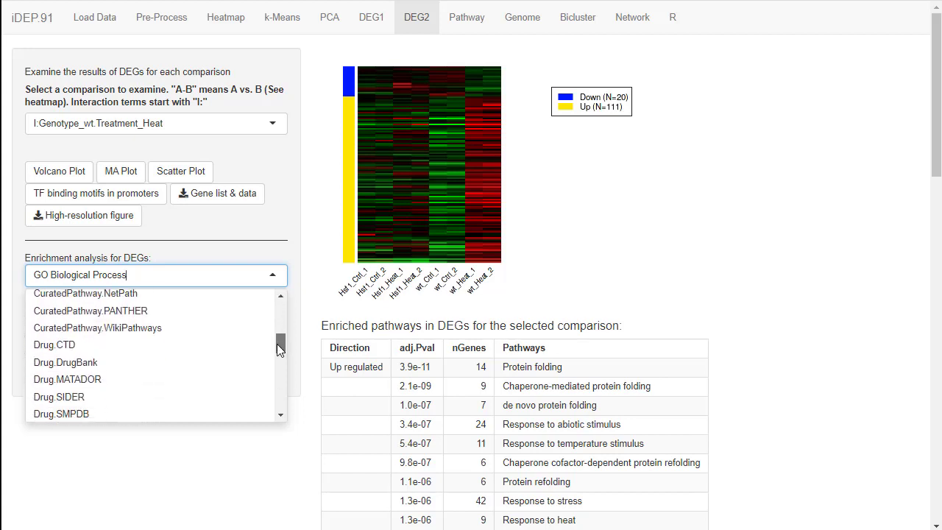
{"action": "left_click", "coordinate": [44, 345]}
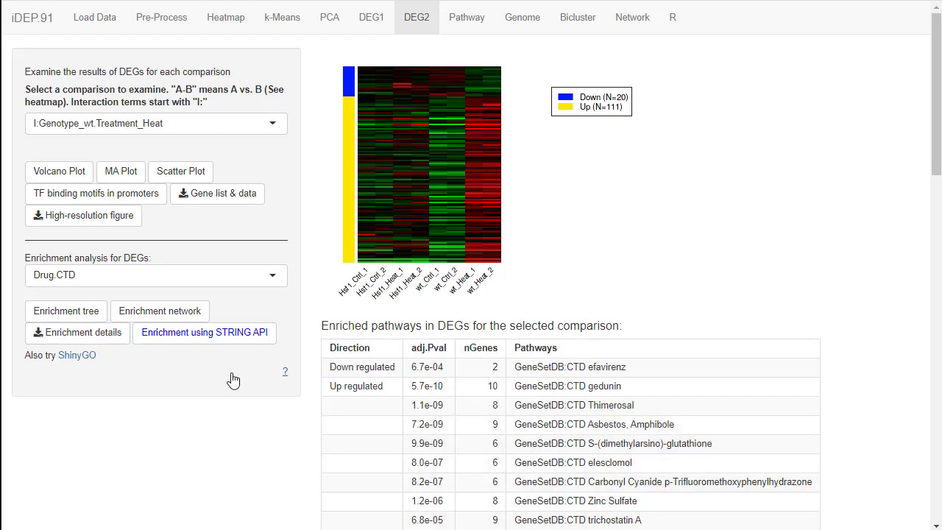
{"action": "double_click", "coordinate": [607, 386]}
{"action": "right_click", "coordinate": [604, 389]}
{"action": "left_click", "coordinate": [639, 399]}
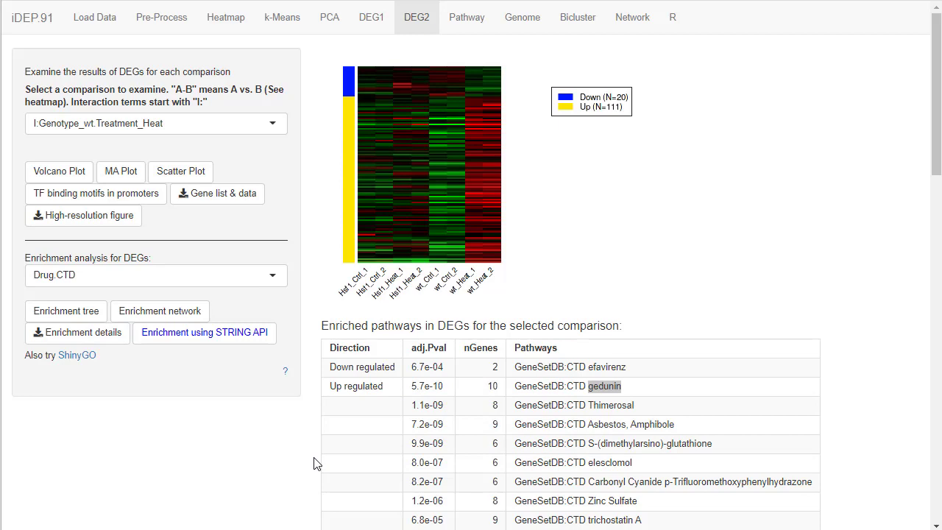
Run the STRING API enrichment on the interaction term's DEGs, review its GO Biological Process results, and switch the functional enrichment to Pfam.
{"action": "left_click", "coordinate": [178, 339]}
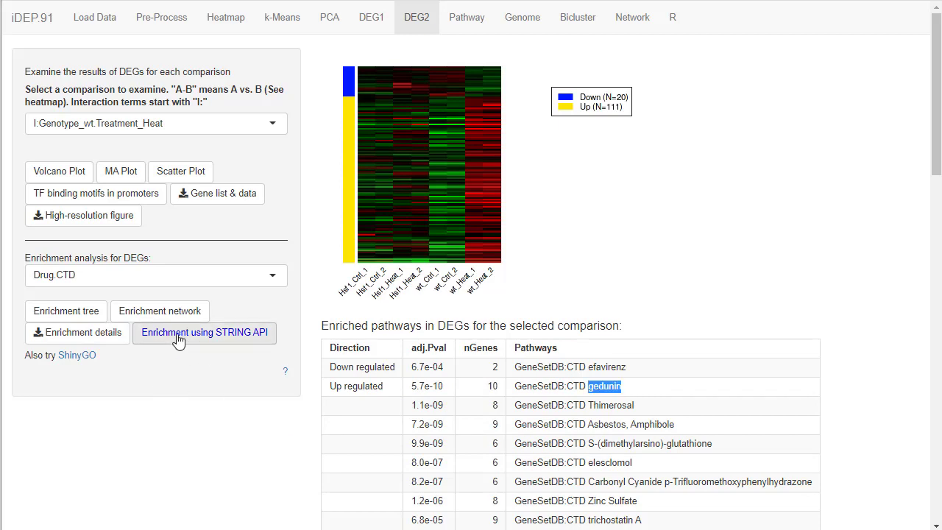
{"action": "left_click", "coordinate": [178, 339]}
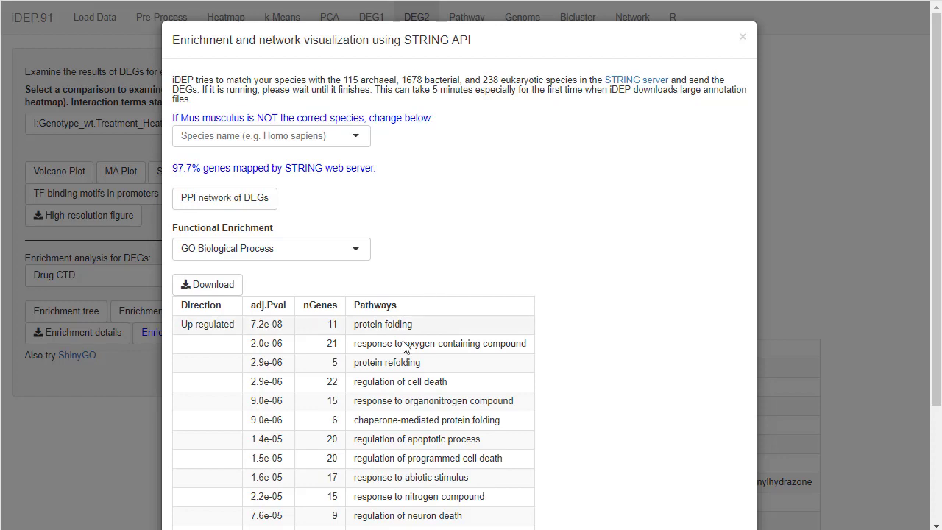
{"action": "left_click_drag", "start_coordinate": [383, 325], "coordinate": [387, 325]}
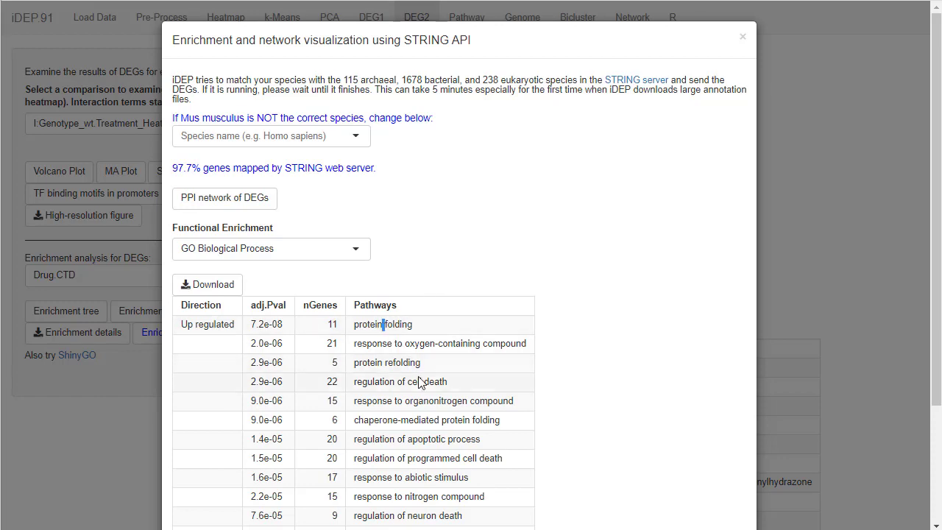
{"action": "scroll", "coordinate": [416, 442], "scroll_direction": "down", "scroll_amount": 2}
{"action": "scroll", "coordinate": [390, 393], "scroll_direction": "up", "scroll_amount": 2}
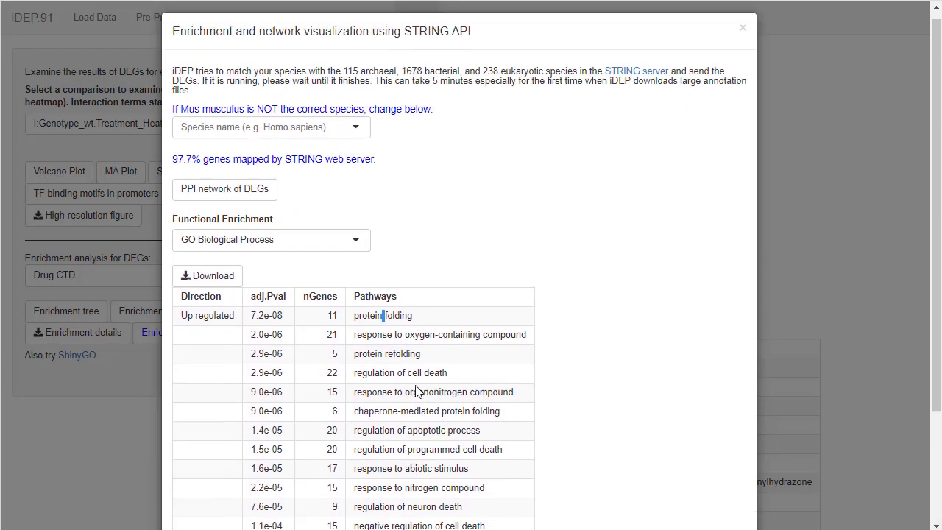
{"action": "left_click", "coordinate": [351, 243]}
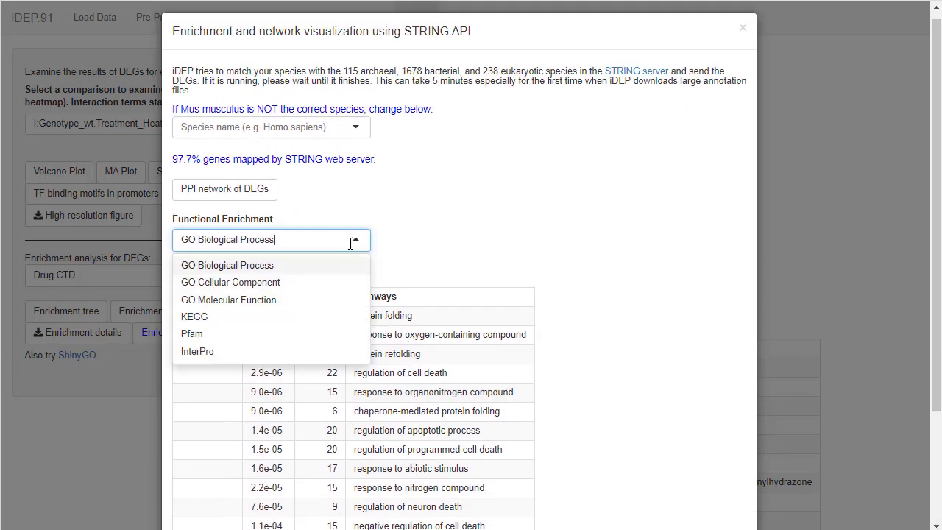
{"action": "left_click", "coordinate": [241, 340]}
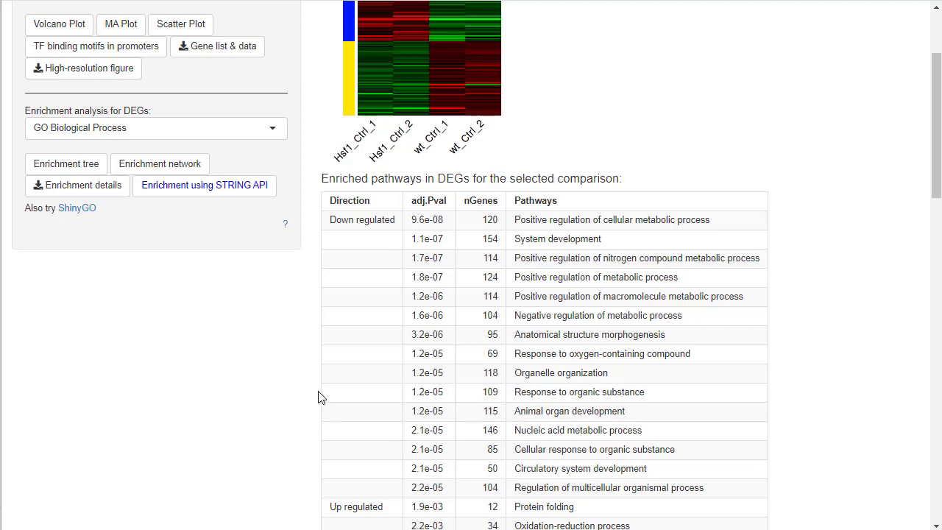
Review the wt-Hsf1 comparison's heatmap, enriched GO Biological Process pathways and top genes.
{"action": "scroll", "coordinate": [321, 395], "scroll_direction": "up", "scroll_amount": 2}
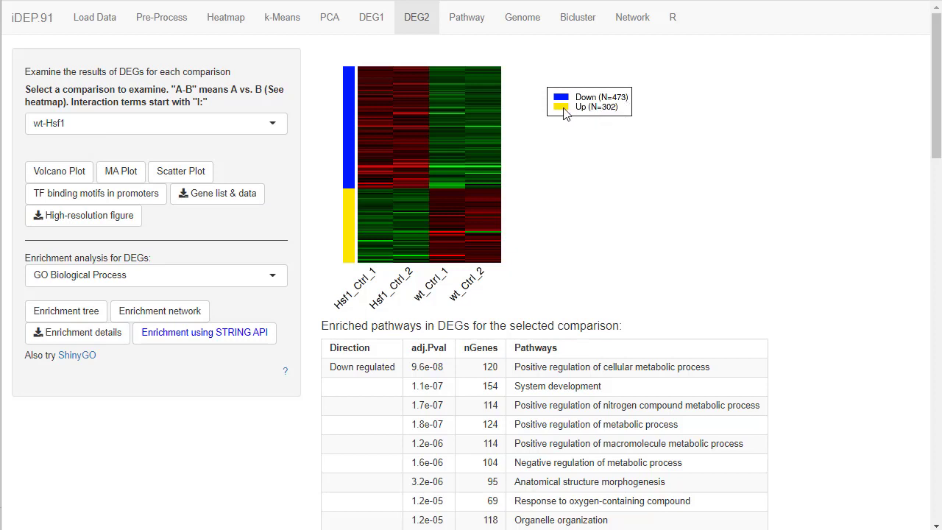
{"action": "scroll", "coordinate": [578, 232], "scroll_direction": "down", "scroll_amount": 4}
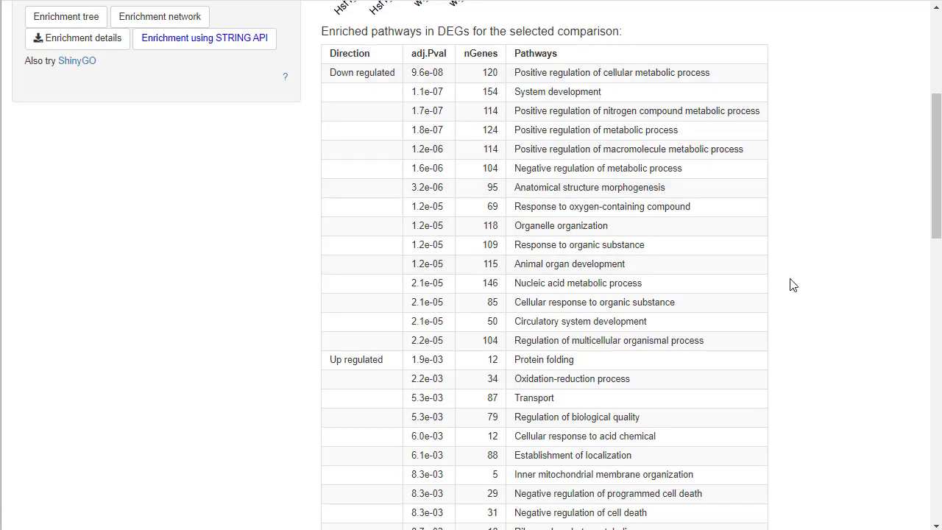
{"action": "scroll", "coordinate": [813, 293], "scroll_direction": "down", "scroll_amount": 1}
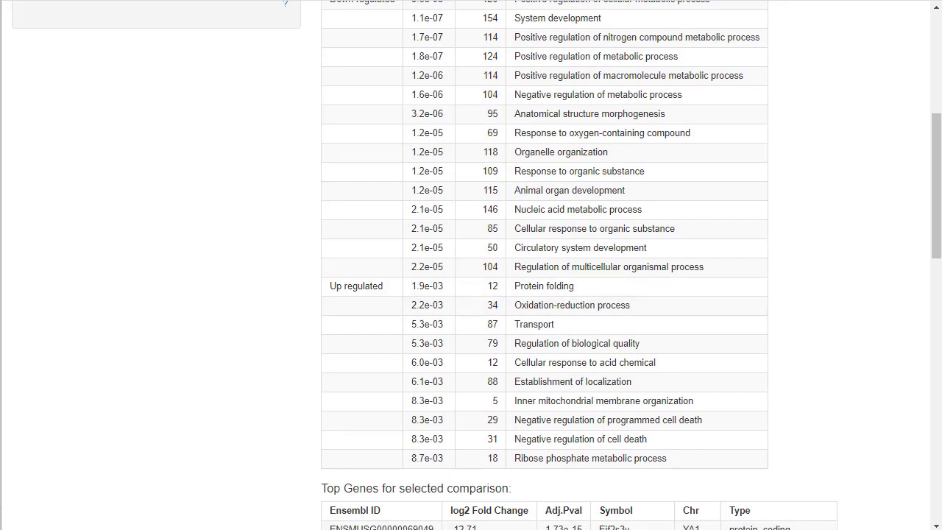
{"action": "scroll", "coordinate": [515, 290], "scroll_direction": "down", "scroll_amount": 2}
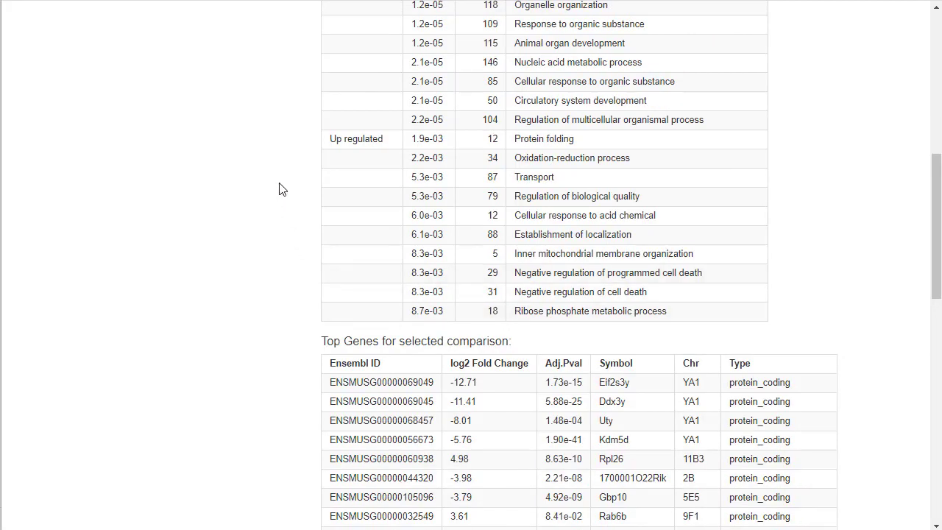
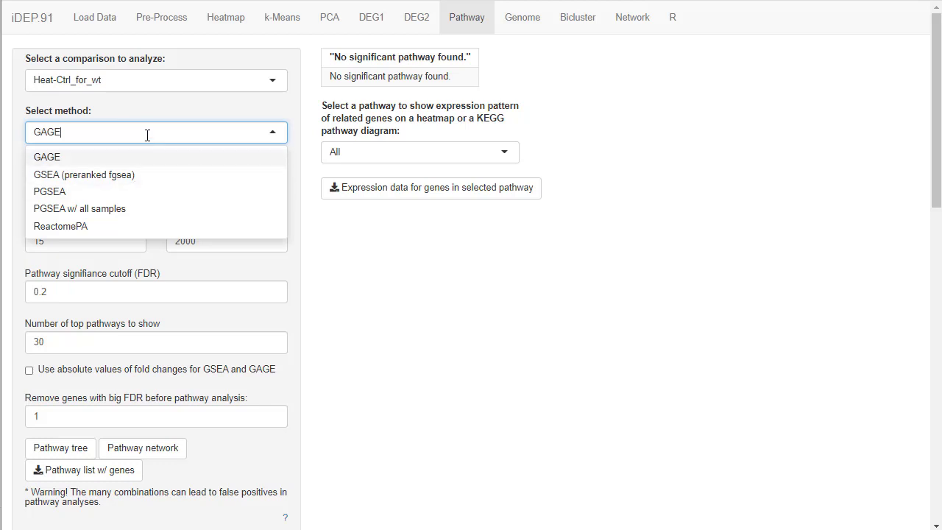
Set the pathway analysis method for Heat-Ctrl_for_wt to GSEA (preranked fgsea) and highlight the two top upregulated pathways.
{"action": "left_click", "coordinate": [291, 141]}
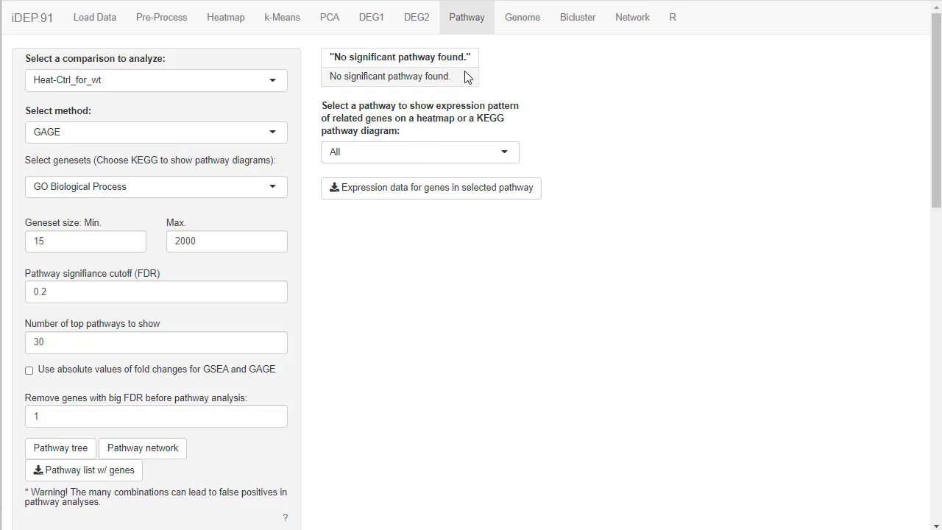
{"action": "left_click", "coordinate": [167, 139]}
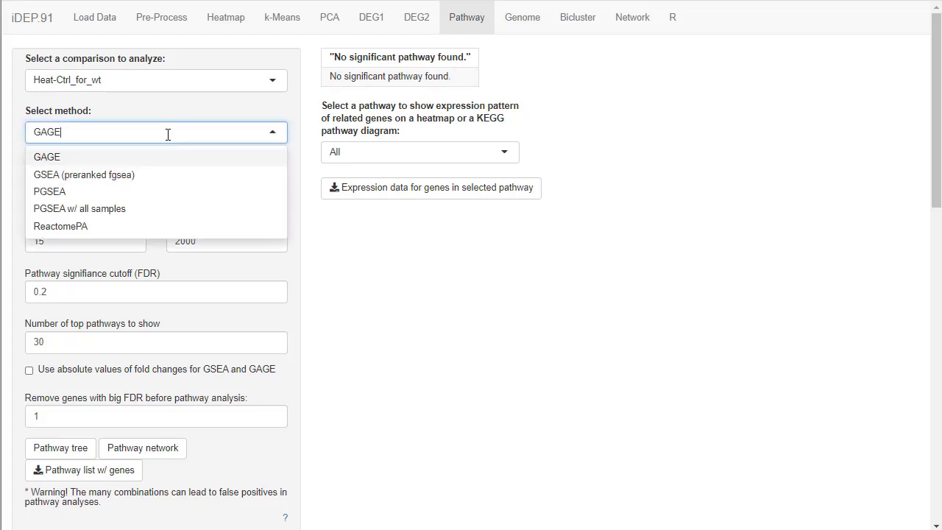
{"action": "left_click", "coordinate": [111, 172]}
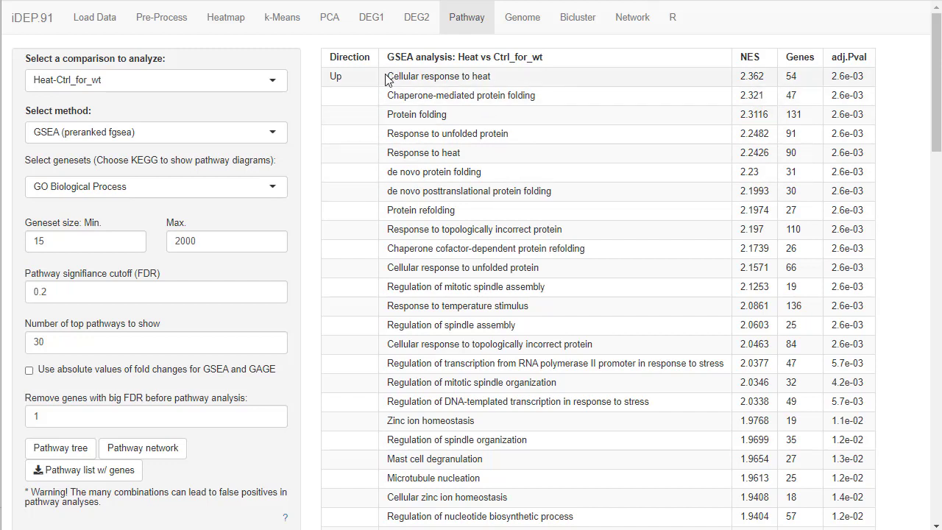
{"action": "left_click_drag", "start_coordinate": [388, 78], "coordinate": [540, 99]}
{"action": "left_click", "coordinate": [541, 100]}
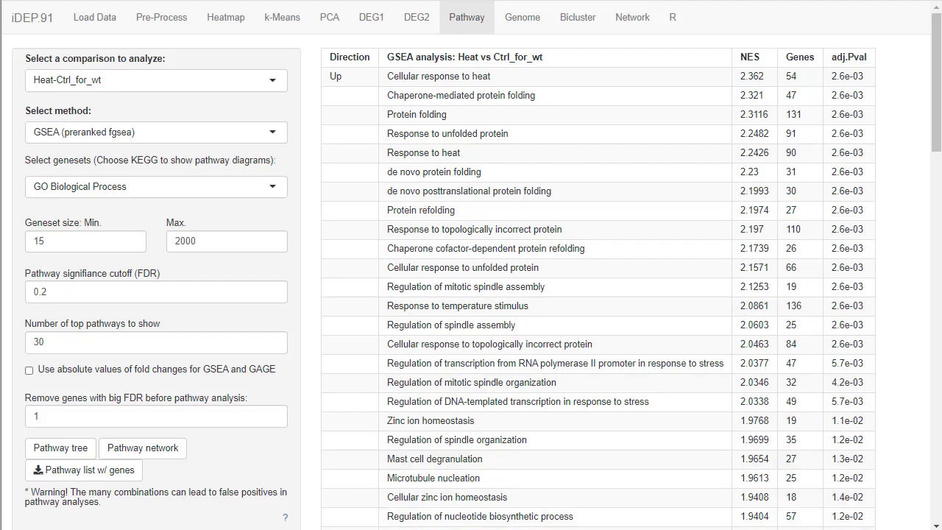
Examine the GSEA table of GO Biological Process pathways and the expression heatmap for the Cellular response to heat genes.
{"action": "scroll", "coordinate": [478, 191], "scroll_direction": "down", "scroll_amount": 1}
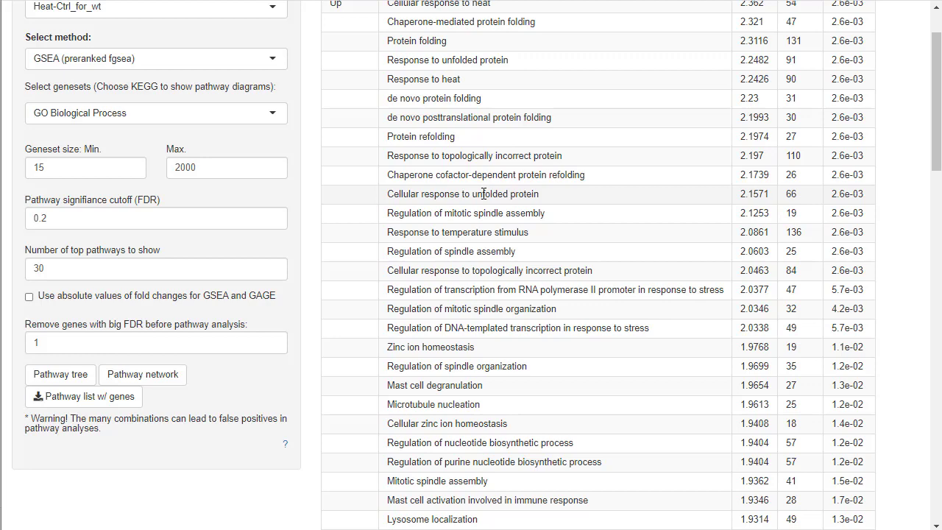
{"action": "scroll", "coordinate": [482, 194], "scroll_direction": "down", "scroll_amount": 3}
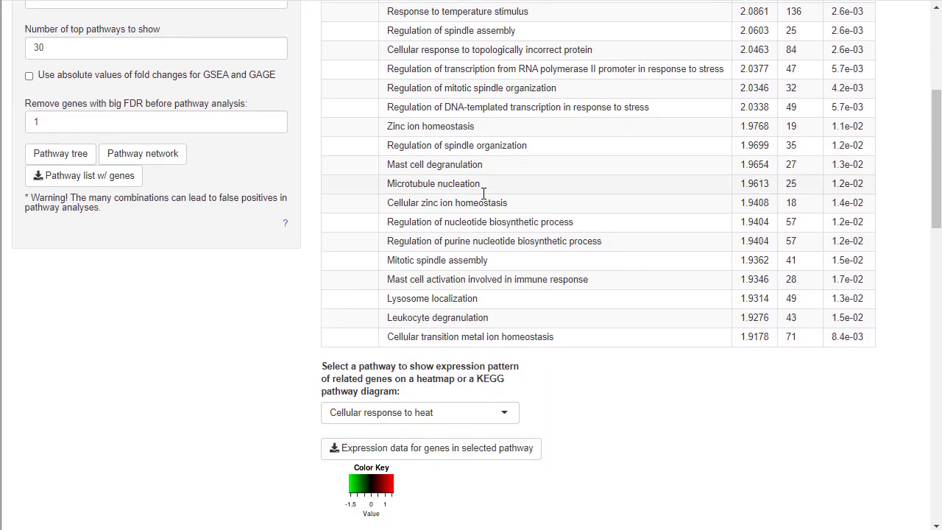
{"action": "scroll", "coordinate": [625, 107], "scroll_direction": "up", "scroll_amount": 4}
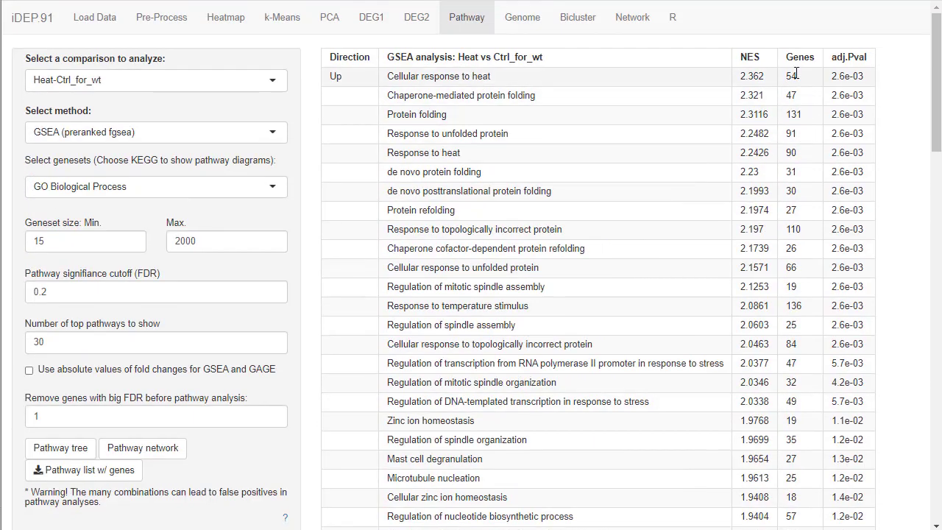
{"action": "scroll", "coordinate": [558, 202], "scroll_direction": "down", "scroll_amount": 8}
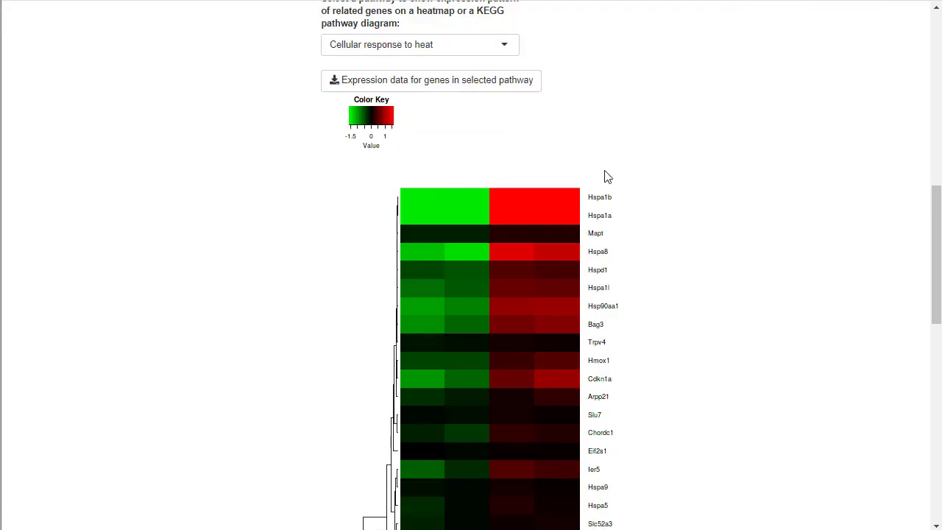
{"action": "scroll", "coordinate": [606, 176], "scroll_direction": "down", "scroll_amount": 3}
{"action": "scroll", "coordinate": [587, 248], "scroll_direction": "up", "scroll_amount": 1}
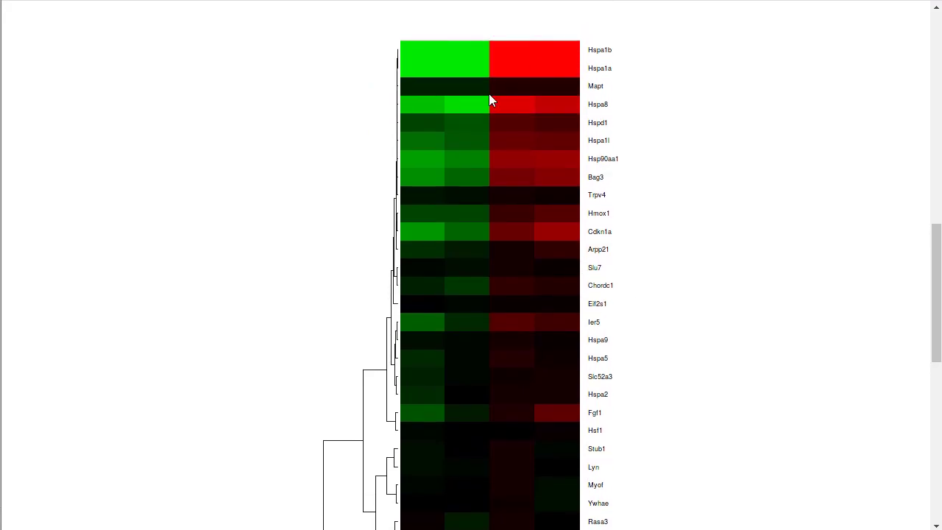
{"action": "scroll", "coordinate": [589, 412], "scroll_direction": "down", "scroll_amount": 2}
{"action": "scroll", "coordinate": [588, 416], "scroll_direction": "up", "scroll_amount": 4}
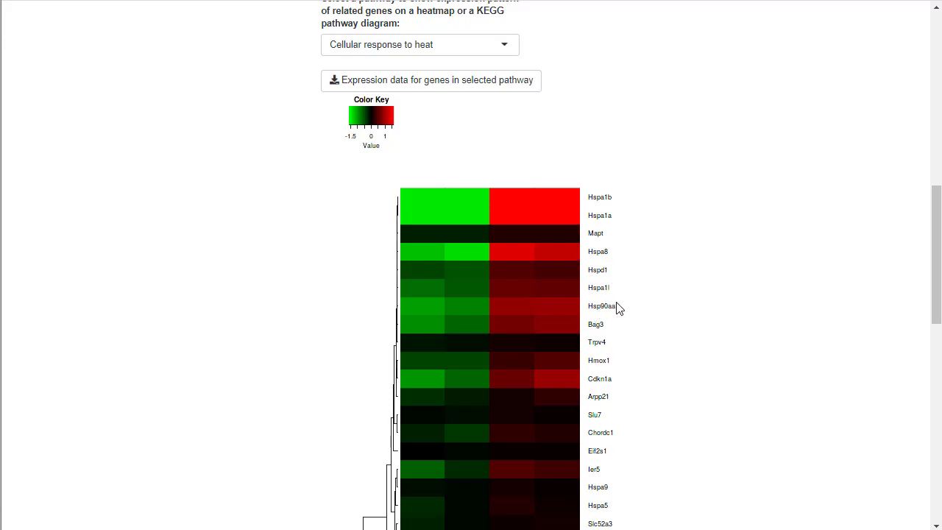
{"action": "scroll", "coordinate": [617, 308], "scroll_direction": "down", "scroll_amount": 4}
{"action": "scroll", "coordinate": [616, 307], "scroll_direction": "up", "scroll_amount": 11}
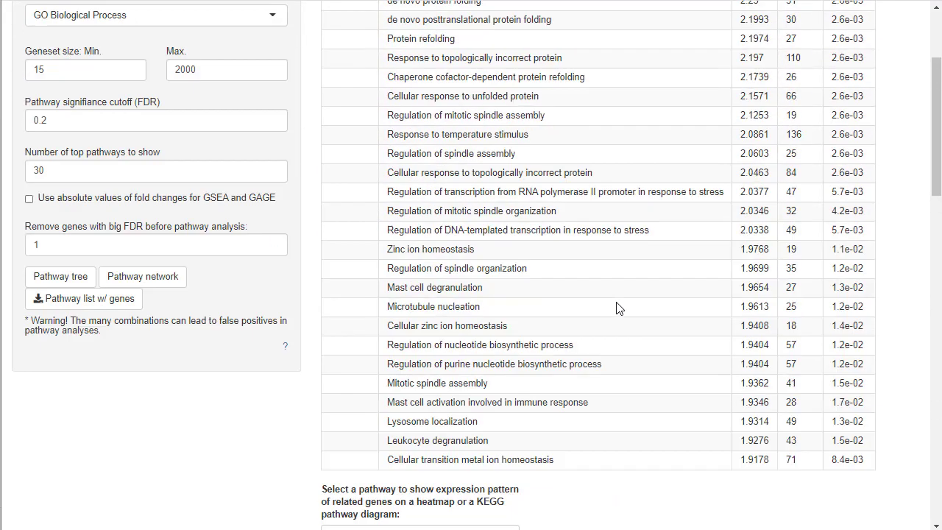
Show the expression heatmap for the Chaperone-mediated protein folding pathway.
{"action": "scroll", "coordinate": [617, 308], "scroll_direction": "up", "scroll_amount": 1}
{"action": "scroll", "coordinate": [617, 307], "scroll_direction": "down", "scroll_amount": 5}
{"action": "left_click", "coordinate": [470, 270]}
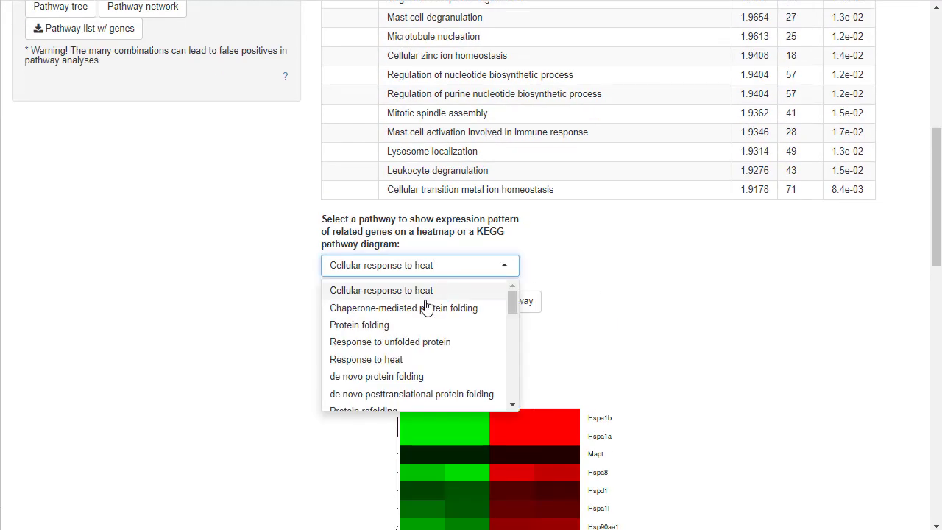
{"action": "left_click", "coordinate": [427, 307]}
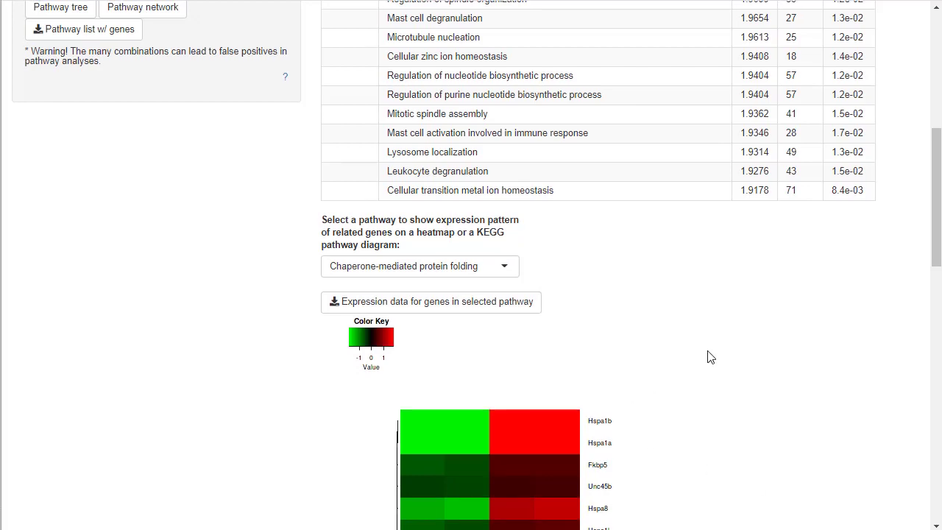
Set the genesets for the Heat-Ctrl_for_wt GSEA analysis to TF.Target.TRED.
{"action": "scroll", "coordinate": [708, 355], "scroll_direction": "up", "scroll_amount": 6}
{"action": "left_click", "coordinate": [153, 188]}
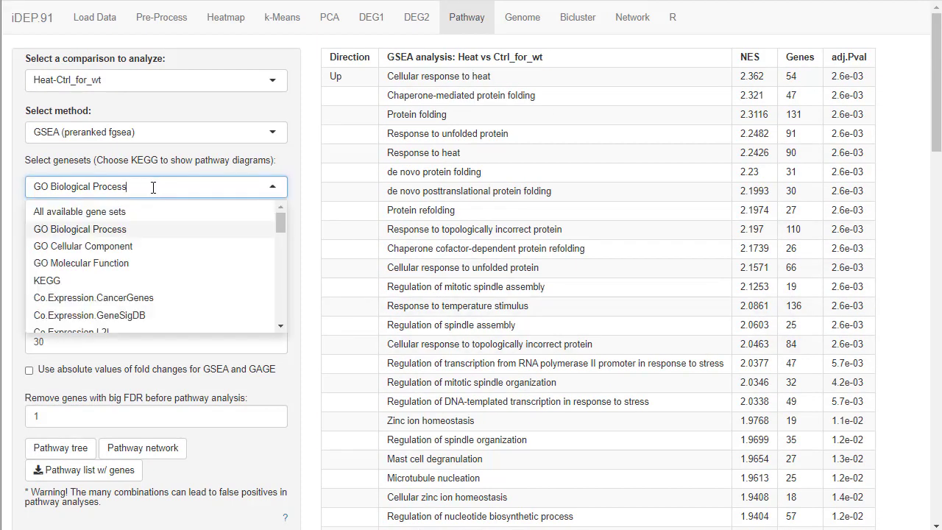
{"action": "left_click_drag", "start_coordinate": [283, 246], "coordinate": [286, 329]}
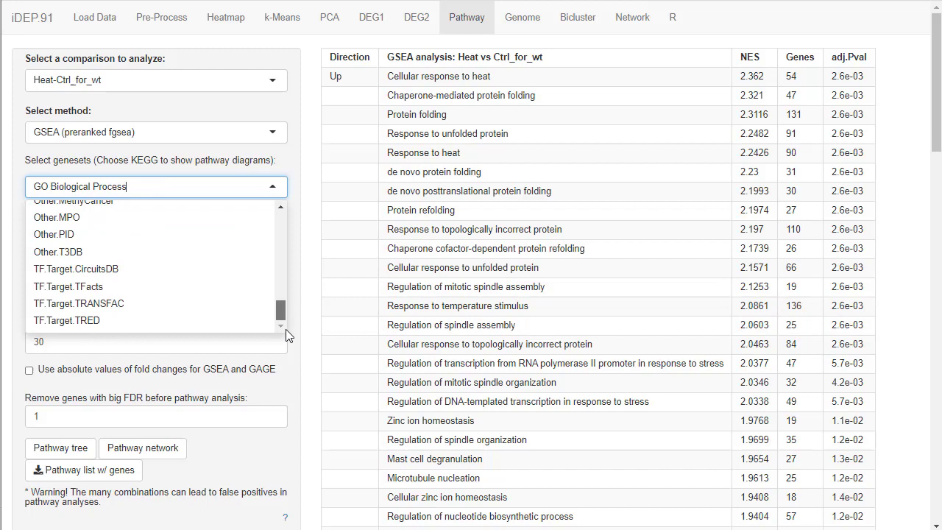
{"action": "left_click", "coordinate": [65, 327]}
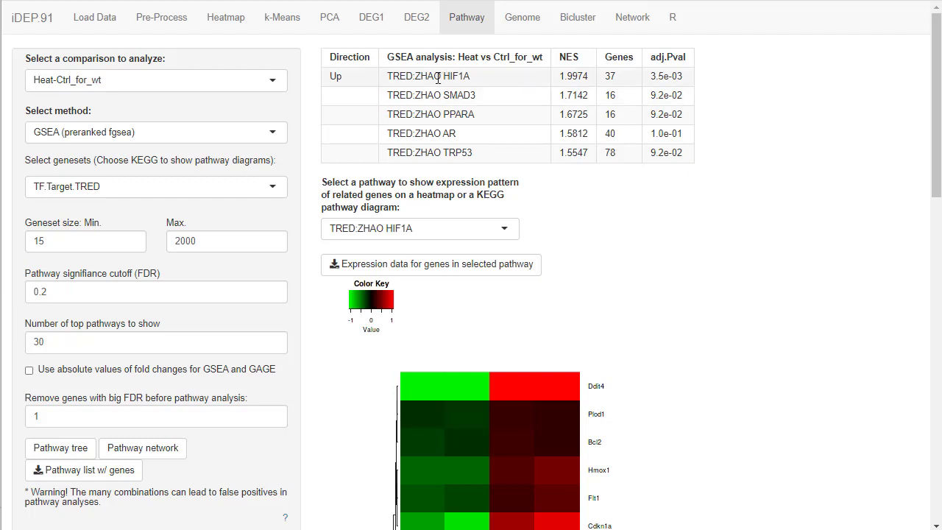
Examine the HIF1A gene count and TRP53 entry in the TRED target results, and the heatmap of HIF1A target genes.
{"action": "double_click", "coordinate": [609, 76]}
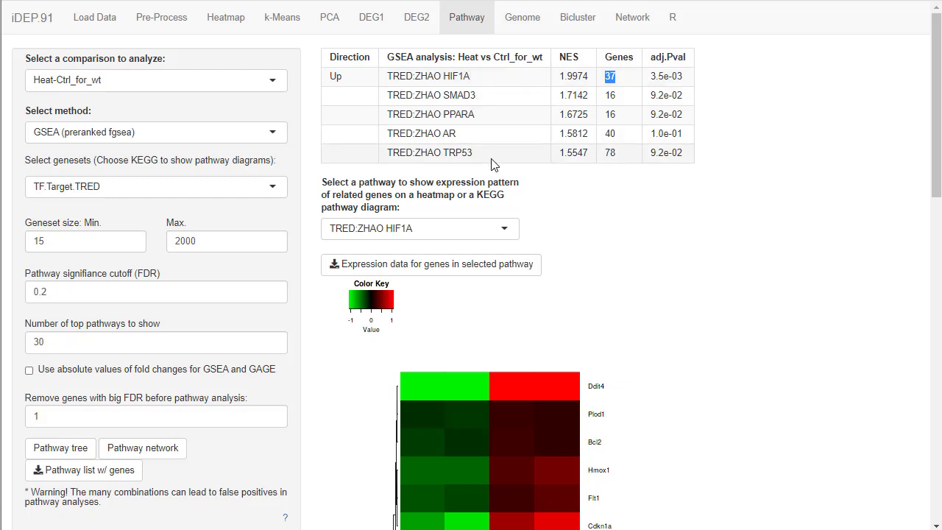
{"action": "left_click_drag", "start_coordinate": [474, 156], "coordinate": [445, 153]}
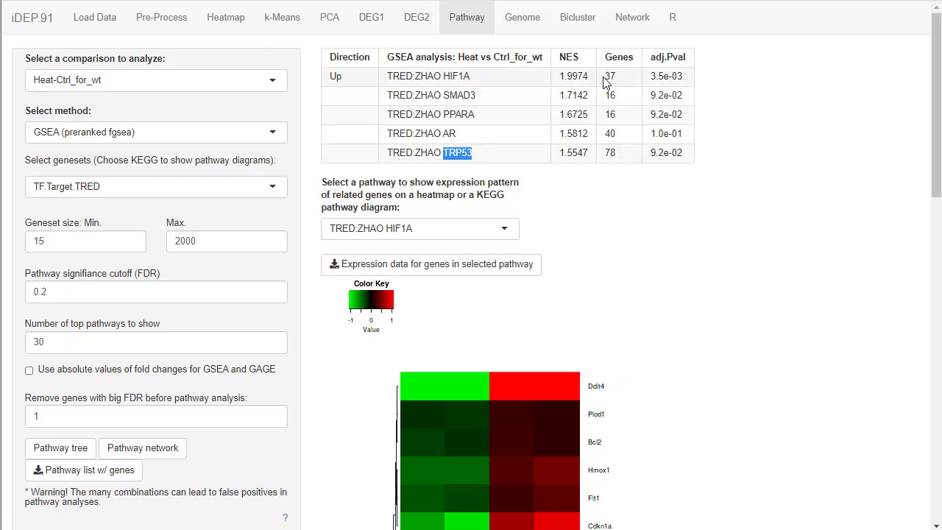
{"action": "left_click_drag", "start_coordinate": [604, 77], "coordinate": [616, 76]}
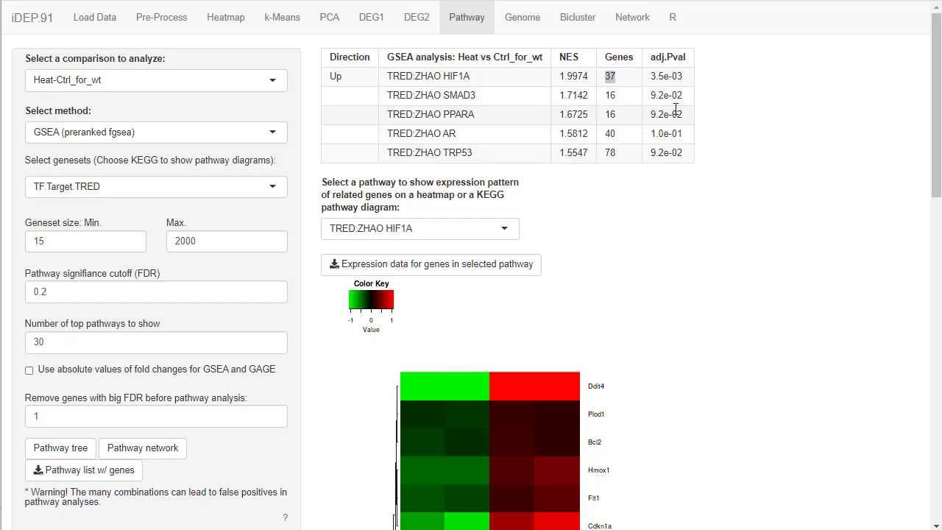
{"action": "scroll", "coordinate": [719, 290], "scroll_direction": "down", "scroll_amount": 5}
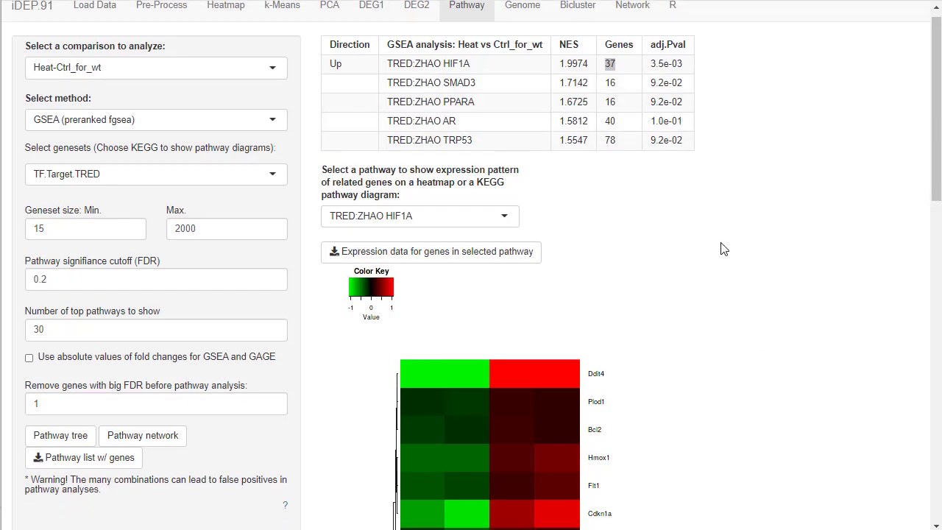
{"action": "scroll", "coordinate": [690, 217], "scroll_direction": "down", "scroll_amount": 8}
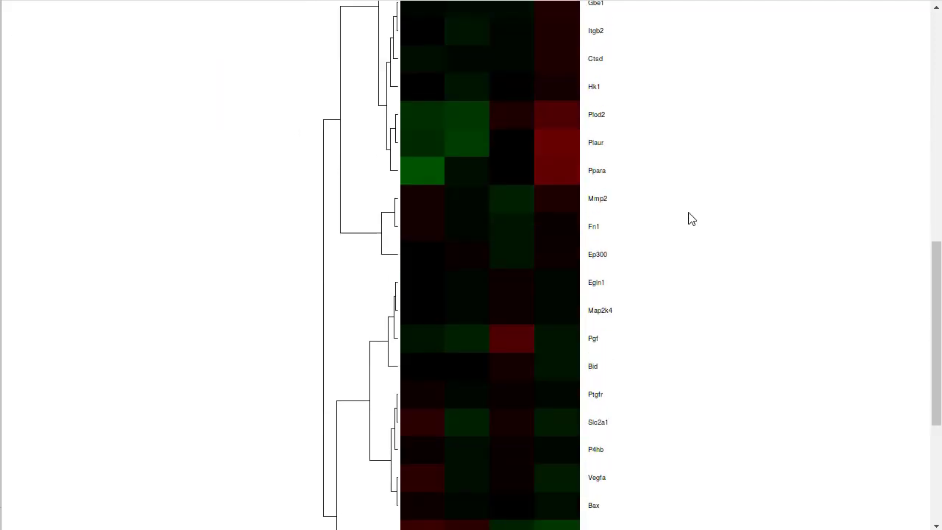
{"action": "scroll", "coordinate": [692, 228], "scroll_direction": "up", "scroll_amount": 5}
{"action": "scroll", "coordinate": [720, 249], "scroll_direction": "up", "scroll_amount": 5}
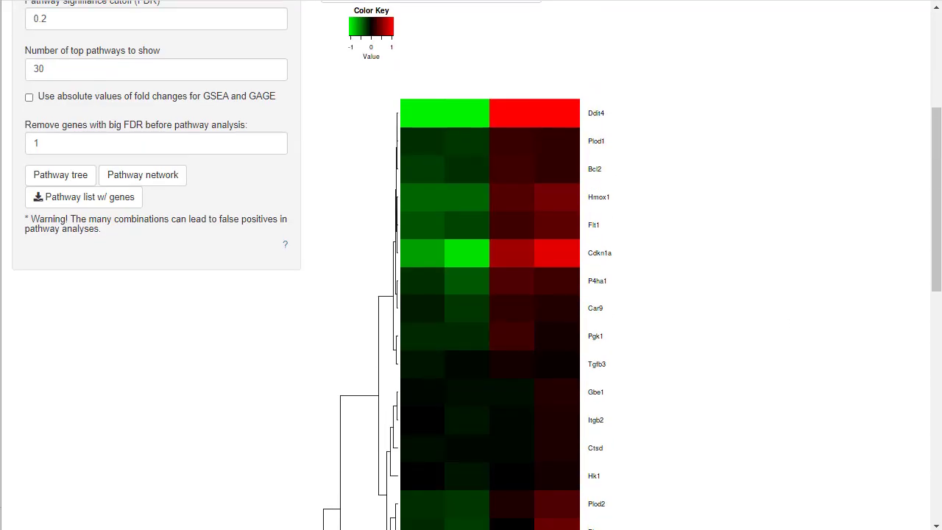
{"action": "scroll", "coordinate": [688, 391], "scroll_direction": "up", "scroll_amount": 4}
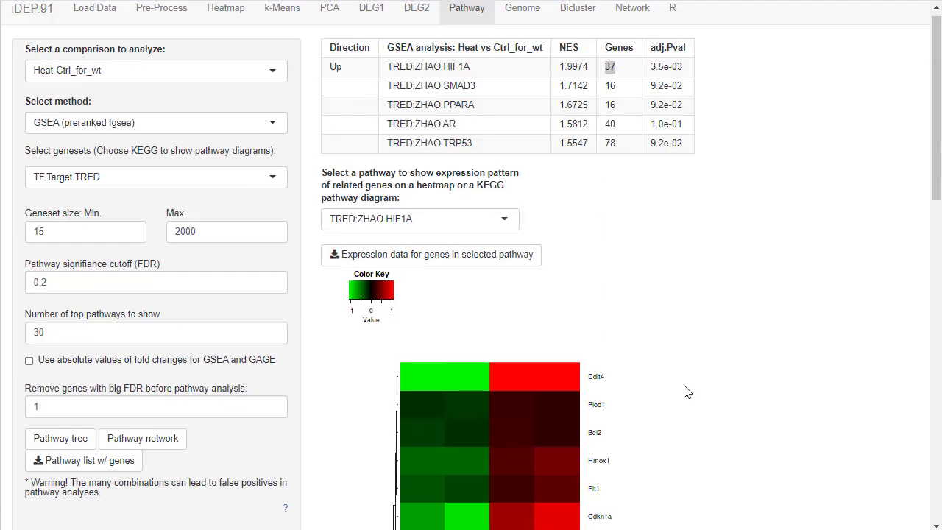
Set the genesets for the Heat-Ctrl_for_wt GSEA analysis to KEGG.
{"action": "left_click", "coordinate": [127, 186]}
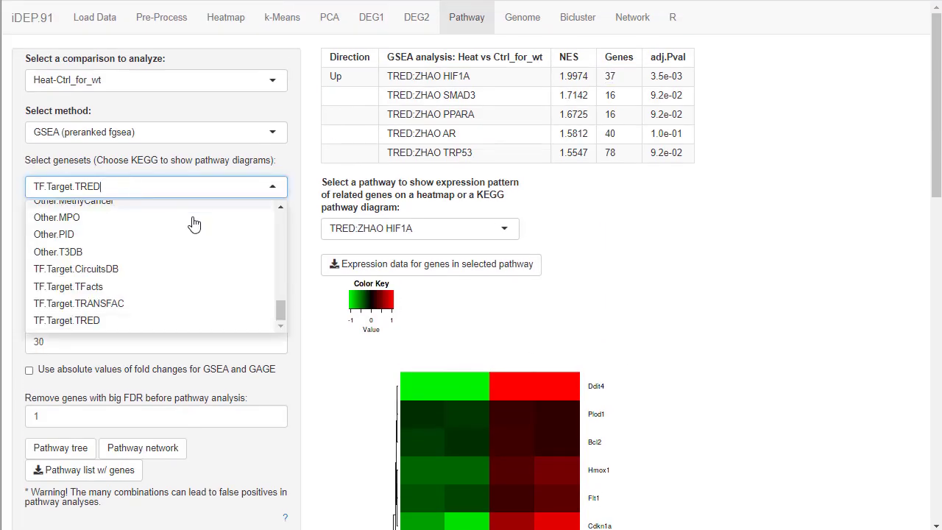
{"action": "left_click_drag", "start_coordinate": [278, 311], "coordinate": [288, 214]}
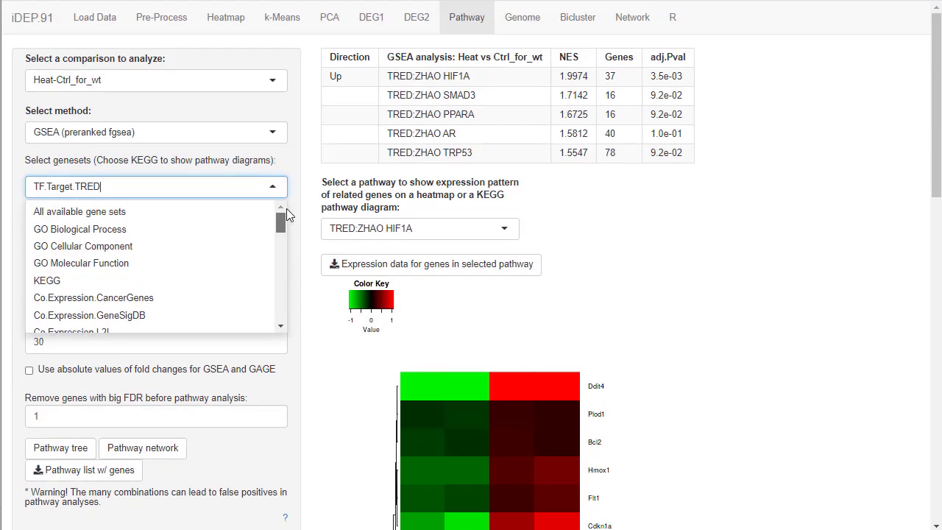
{"action": "left_click", "coordinate": [94, 279]}
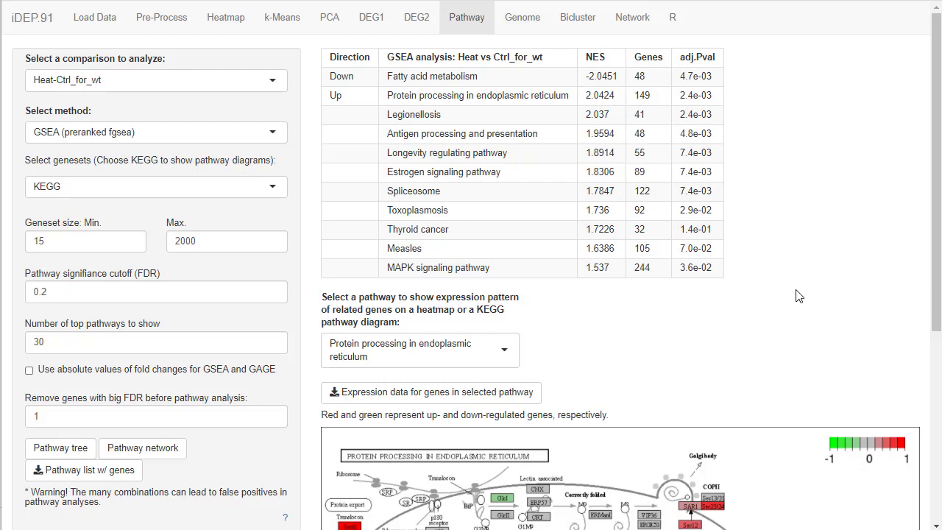
Examine the KEGG diagram for Protein processing in endoplasmic reticulum, and highlight the ER stress wording in the PubMed article's title.
{"action": "scroll", "coordinate": [800, 295], "scroll_direction": "down", "scroll_amount": 4}
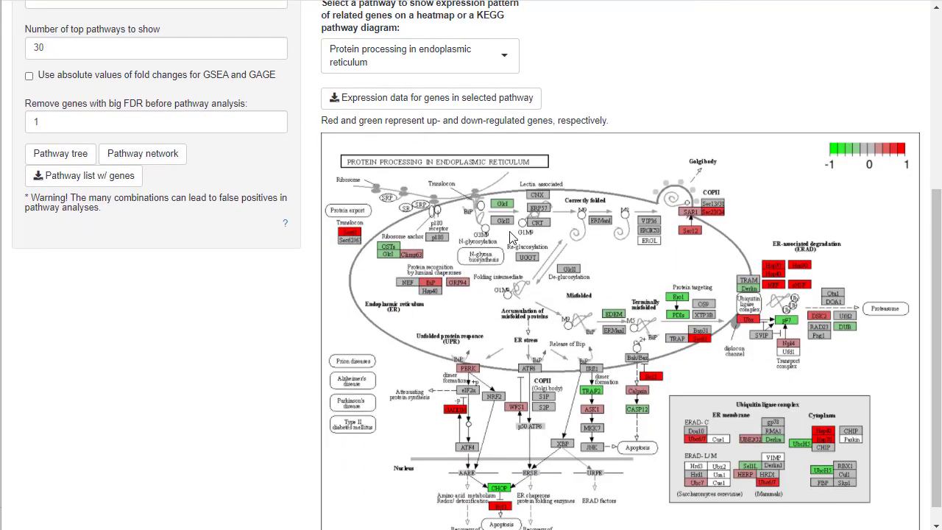
{"action": "scroll", "coordinate": [655, 327], "scroll_direction": "down", "scroll_amount": 1}
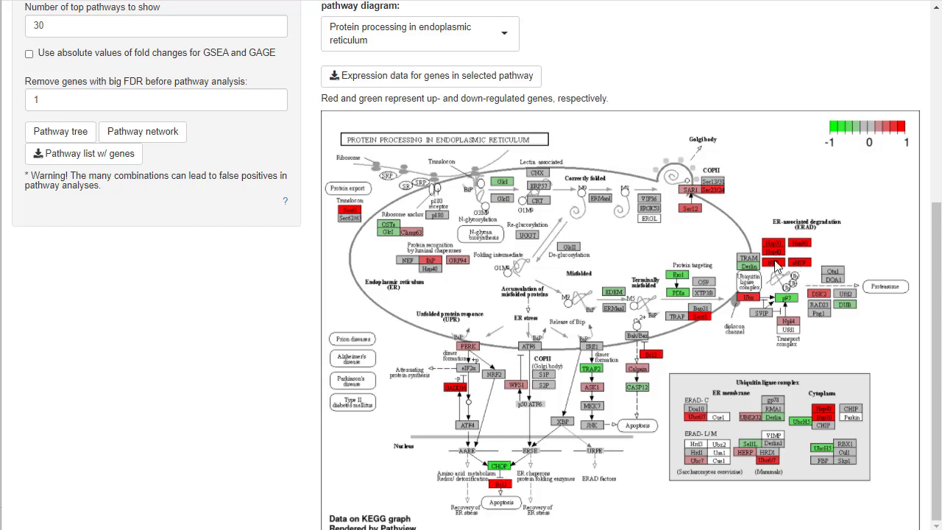
{"action": "scroll", "coordinate": [781, 263], "scroll_direction": "up", "scroll_amount": 4}
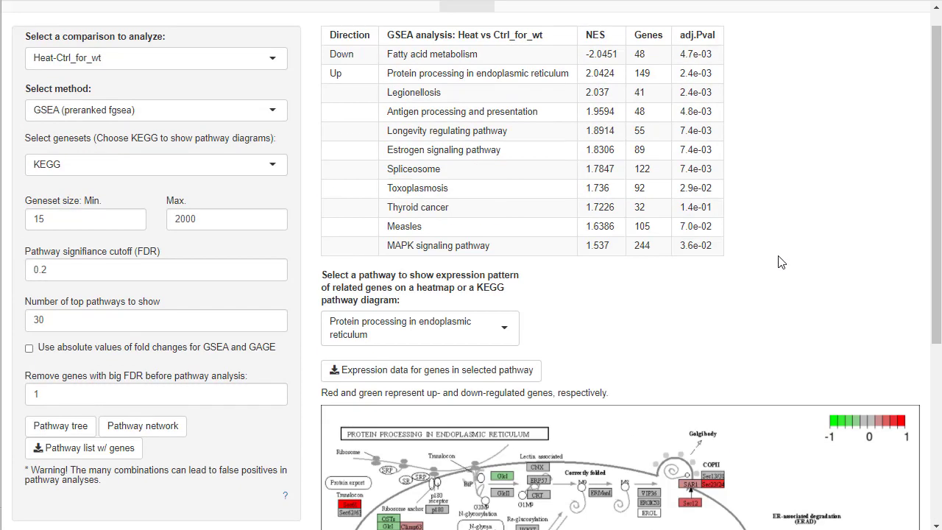
{"action": "scroll", "coordinate": [781, 263], "scroll_direction": "up", "scroll_amount": 1}
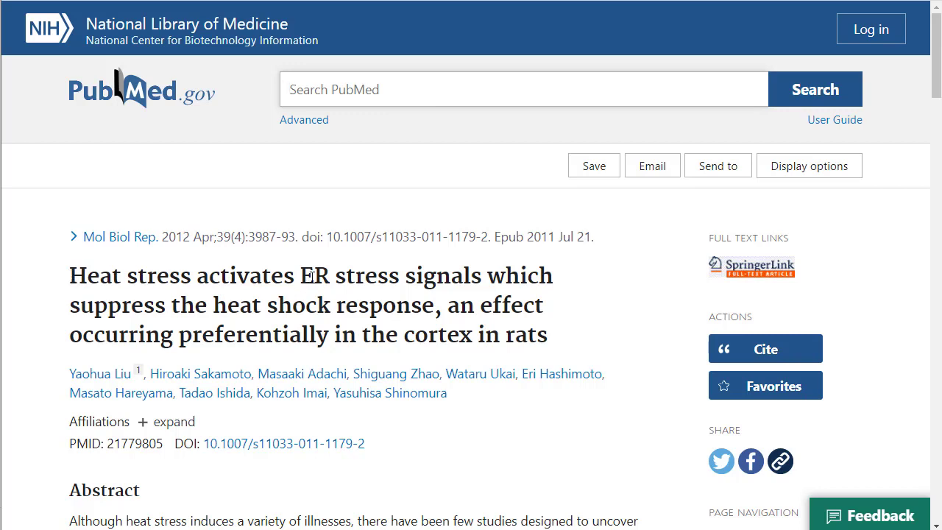
{"action": "left_click_drag", "start_coordinate": [306, 275], "coordinate": [363, 277]}
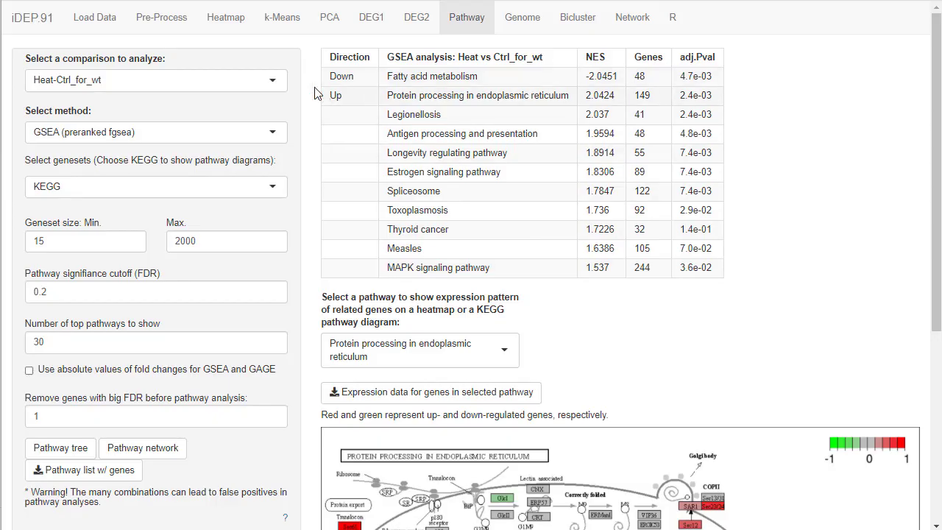
Switch the GSEA comparison to Heat-Ctrl and review its enriched GO Biological Process pathways.
{"action": "left_click", "coordinate": [259, 83]}
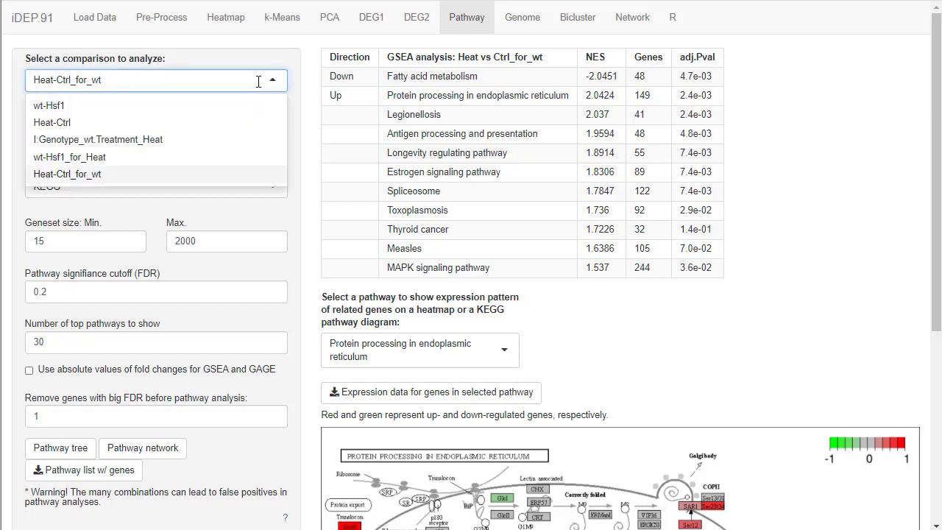
{"action": "left_click", "coordinate": [87, 125]}
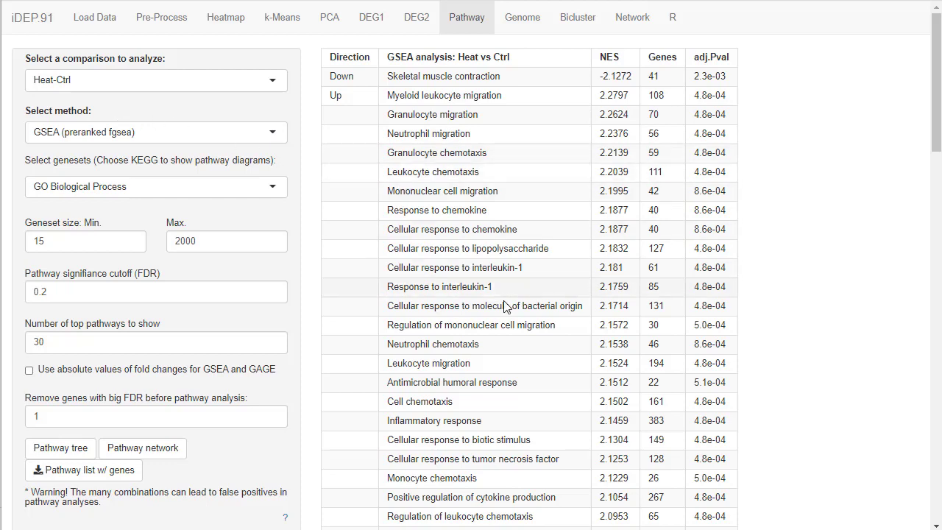
{"action": "scroll", "coordinate": [505, 346], "scroll_direction": "down", "scroll_amount": 2}
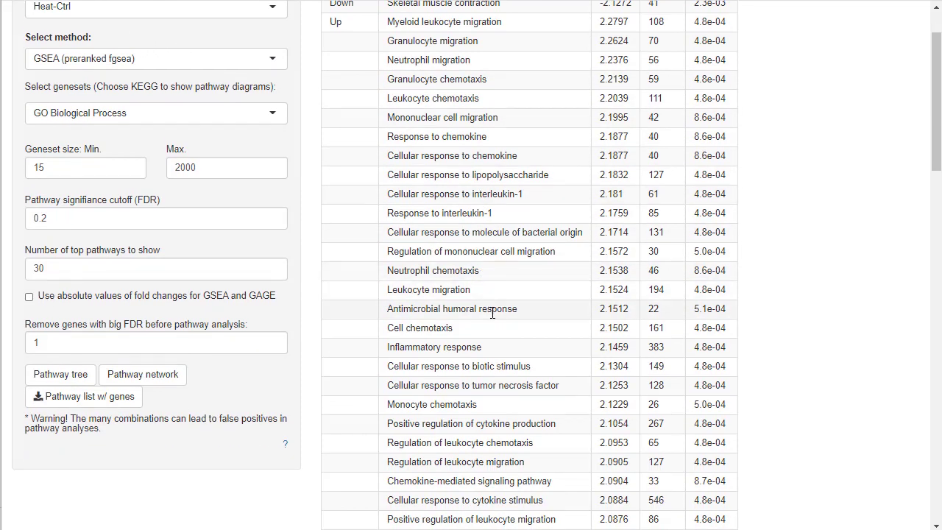
{"action": "scroll", "coordinate": [492, 313], "scroll_direction": "up", "scroll_amount": 2}
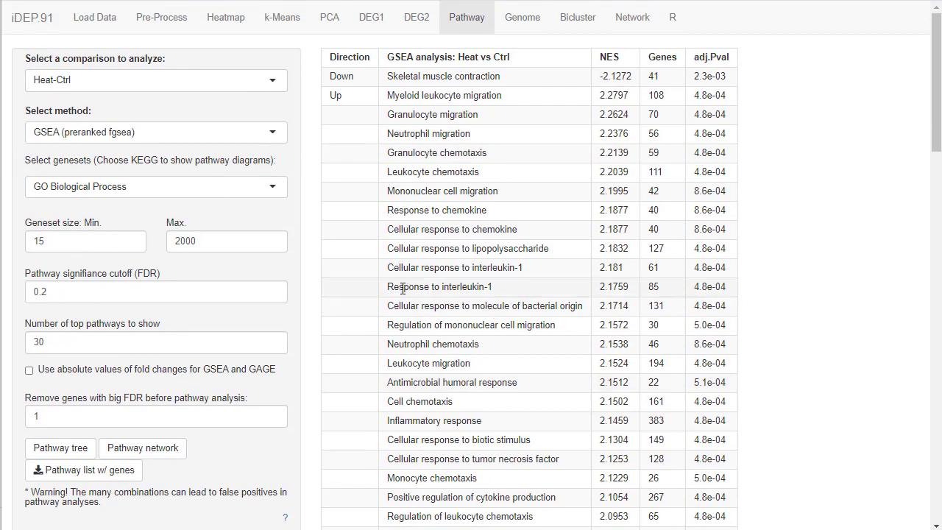
Highlight the Response to interleukin-1 pathway, and view the tree of significant pathways for the Heat-Ctrl comparison.
{"action": "left_click_drag", "start_coordinate": [389, 287], "coordinate": [513, 287]}
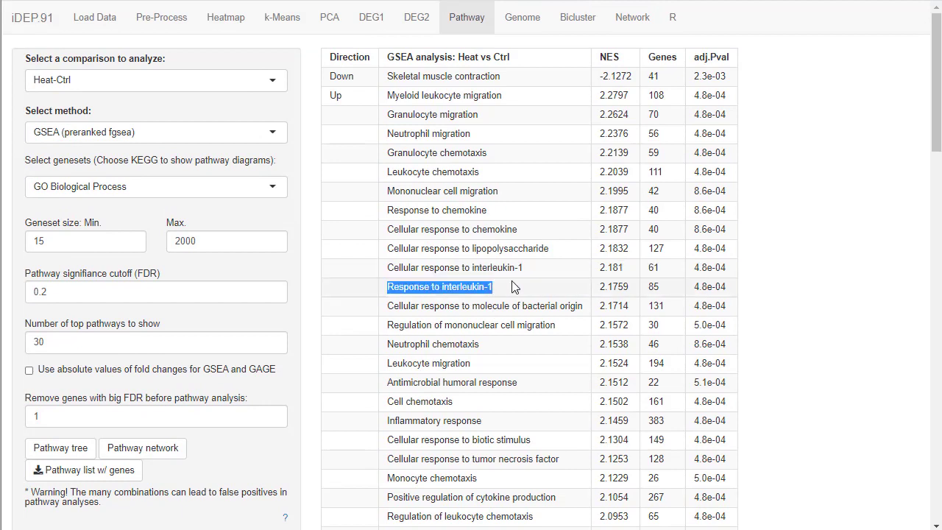
{"action": "left_click", "coordinate": [512, 292]}
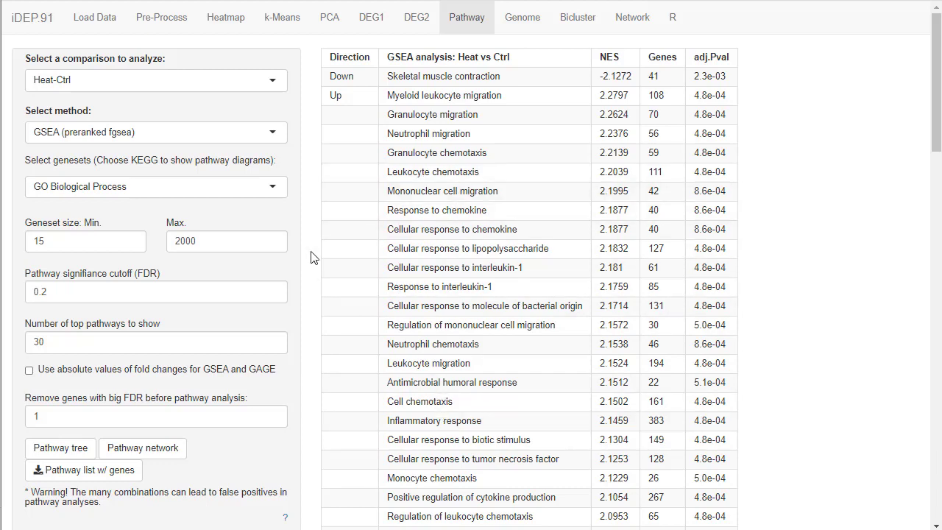
{"action": "scroll", "coordinate": [311, 256], "scroll_direction": "down", "scroll_amount": 1}
{"action": "left_click", "coordinate": [61, 374]}
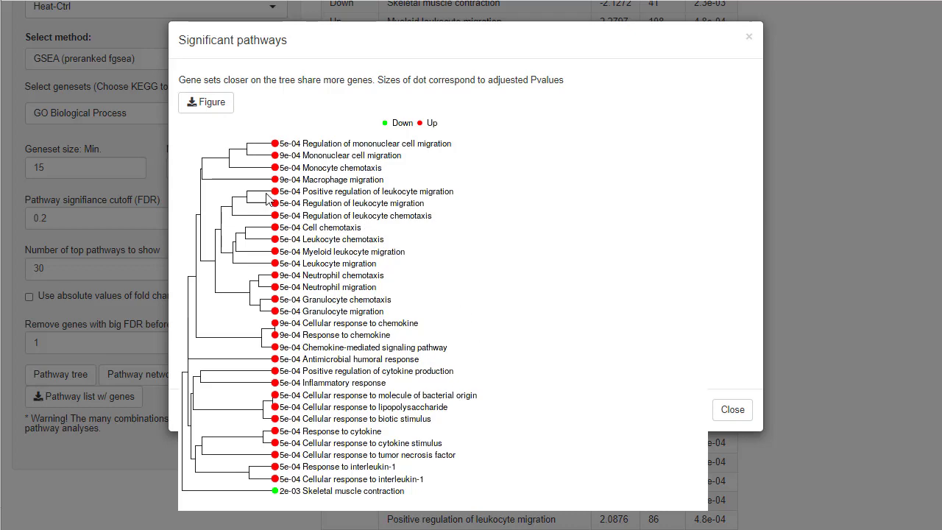
{"action": "left_click", "coordinate": [734, 422]}
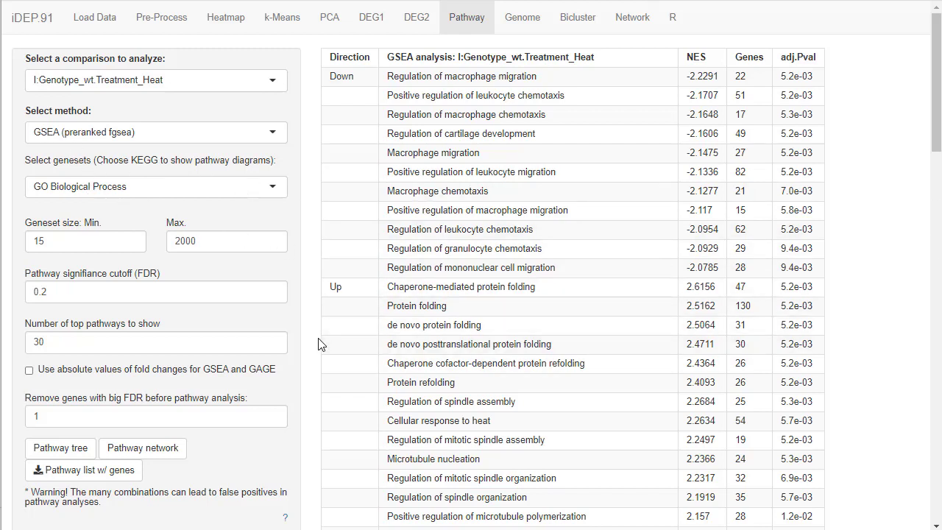
Review the GSEA pathways for the I:Genotype_wt.Treatment_Heat comparison, highlighting the upregulated protein folding entries and the downregulated Regulation of macrophage migration.
{"action": "scroll", "coordinate": [317, 345], "scroll_direction": "down", "scroll_amount": 1}
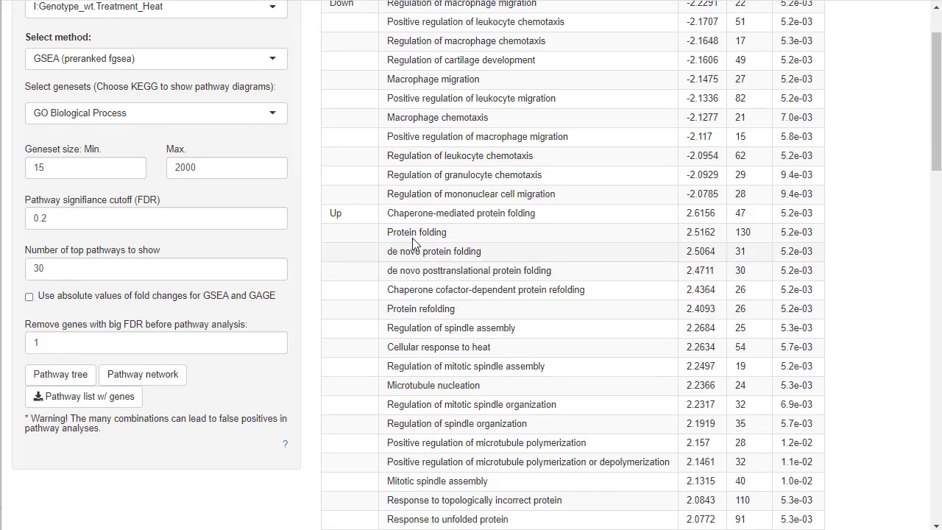
{"action": "left_click_drag", "start_coordinate": [395, 214], "coordinate": [427, 233]}
{"action": "left_click", "coordinate": [510, 227]}
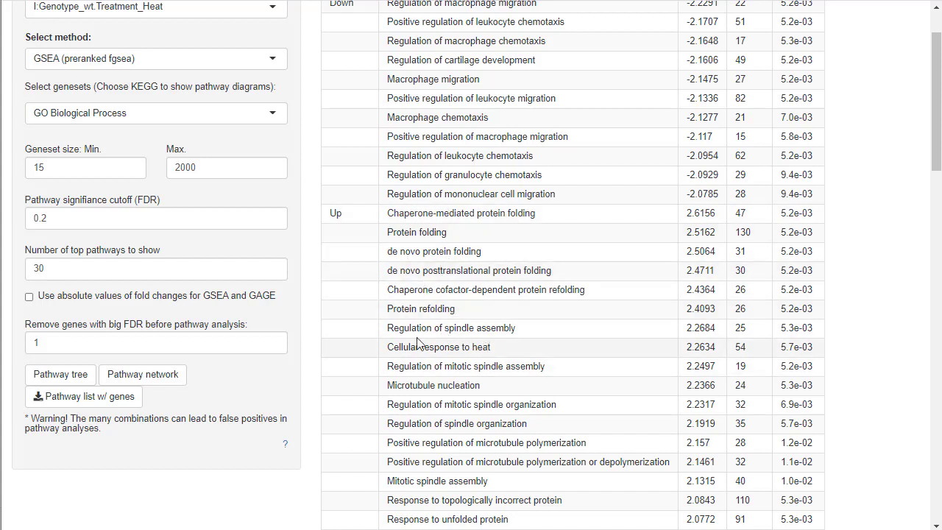
{"action": "scroll", "coordinate": [488, 390], "scroll_direction": "up", "scroll_amount": 1}
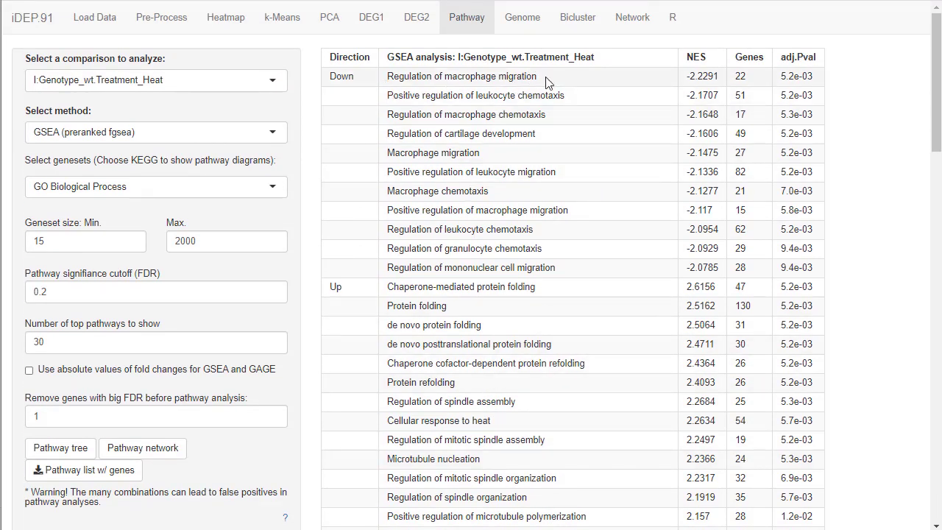
{"action": "left_click_drag", "start_coordinate": [548, 82], "coordinate": [385, 78]}
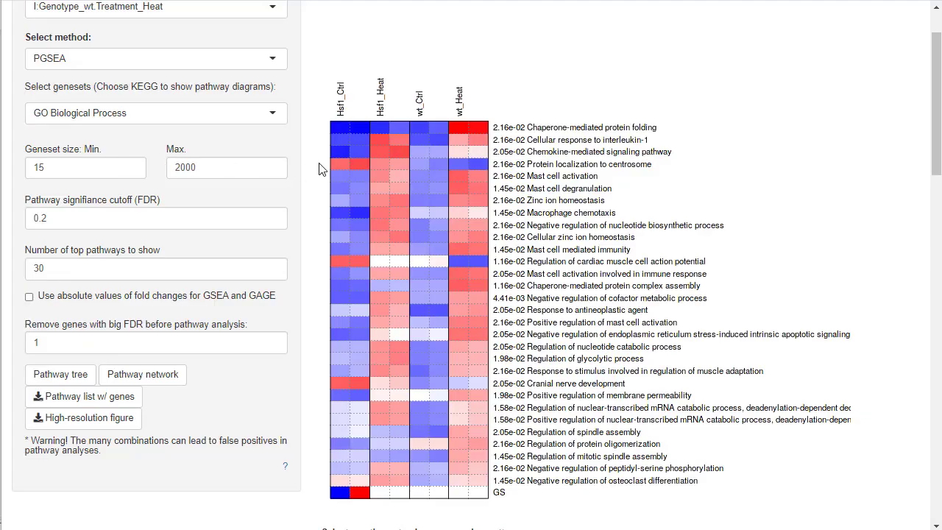
Examine the PGSEA heatmap of GO Biological Process pathways across the Hsf1 and wt control and heat samples.
{"action": "scroll", "coordinate": [316, 156], "scroll_direction": "up", "scroll_amount": 1}
{"action": "scroll", "coordinate": [316, 156], "scroll_direction": "down", "scroll_amount": 2}
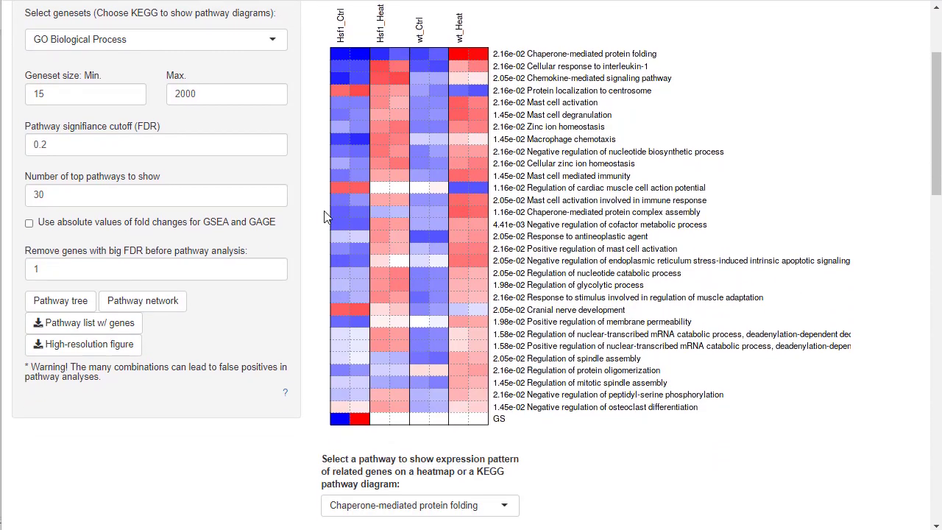
{"action": "scroll", "coordinate": [325, 214], "scroll_direction": "up", "scroll_amount": 1}
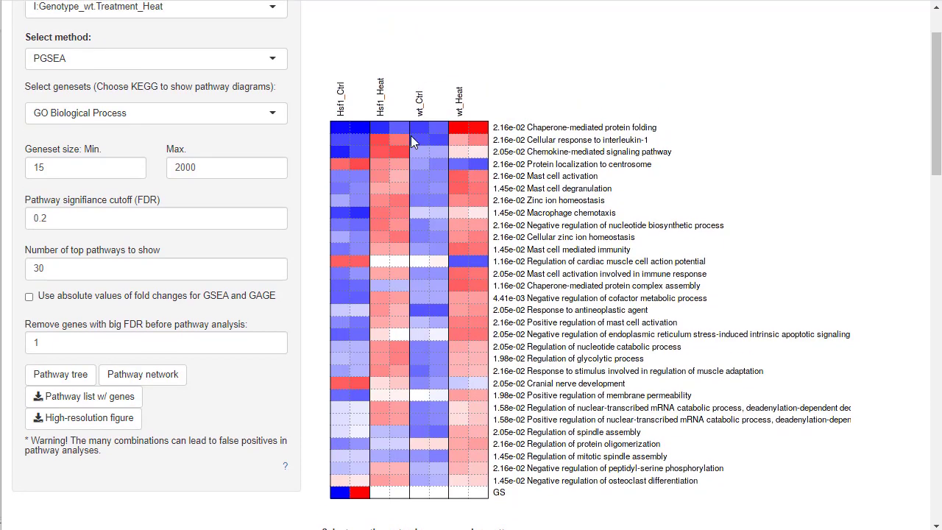